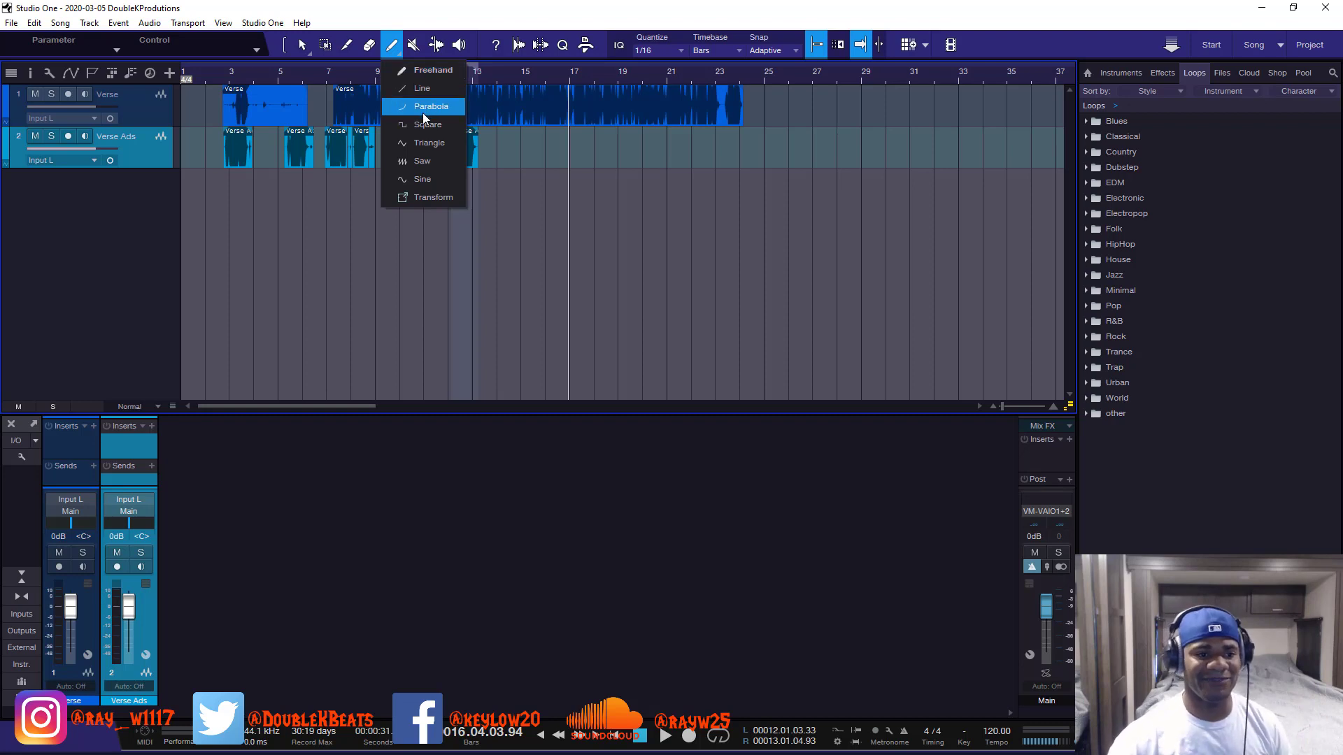
- Try painting over the Verse track's audio clip between bars 16 and 18 with the Freehand paint shape
click(318, 413)
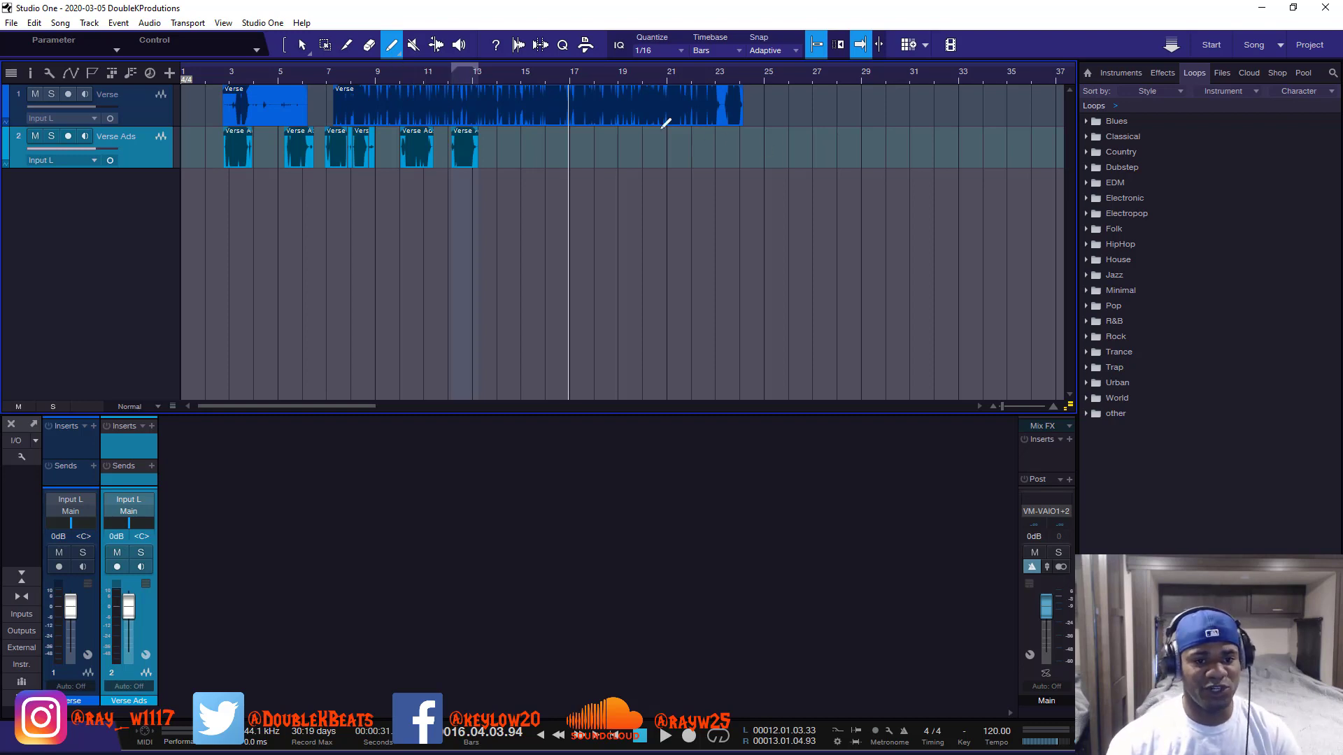
scroll(552, 87, up, 3)
scroll(552, 87, up, 3)
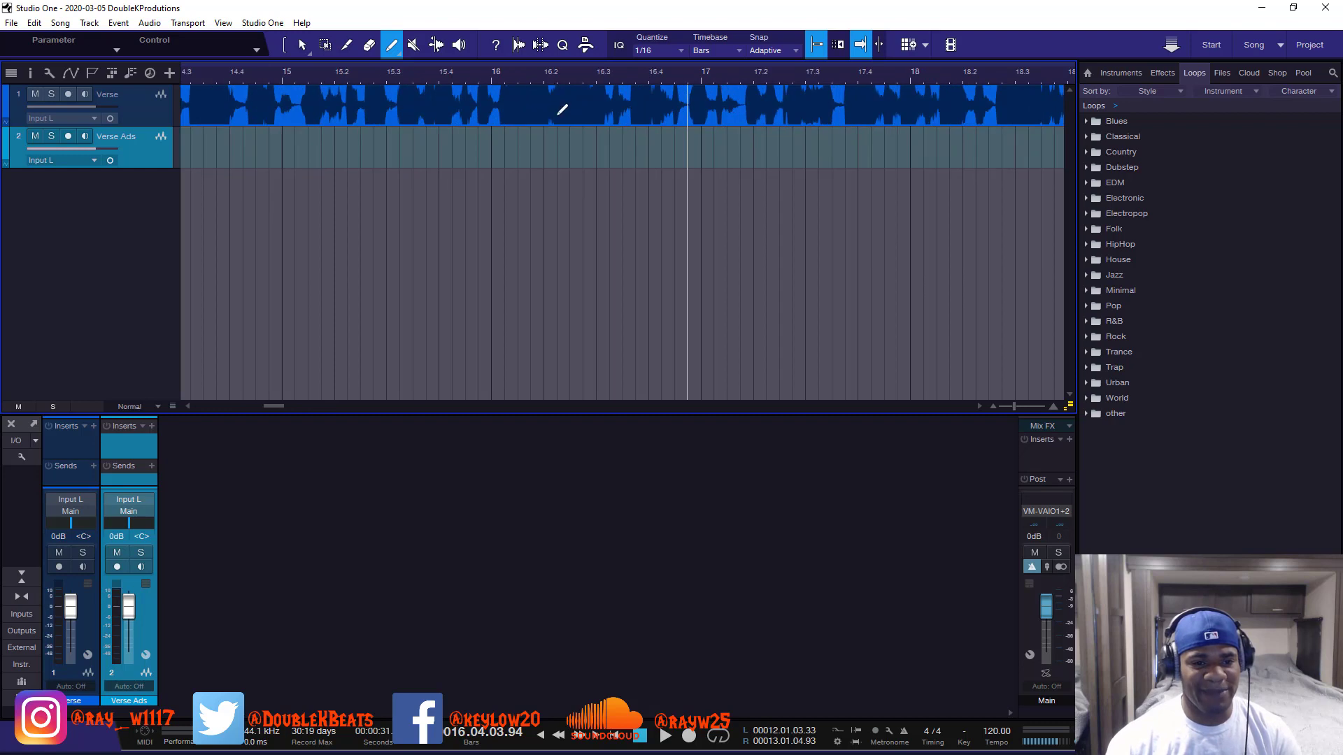
mouse_move(564, 104)
mouse_down()
mouse_move(923, 102)
mouse_move(579, 92)
mouse_move(443, 103)
mouse_up()
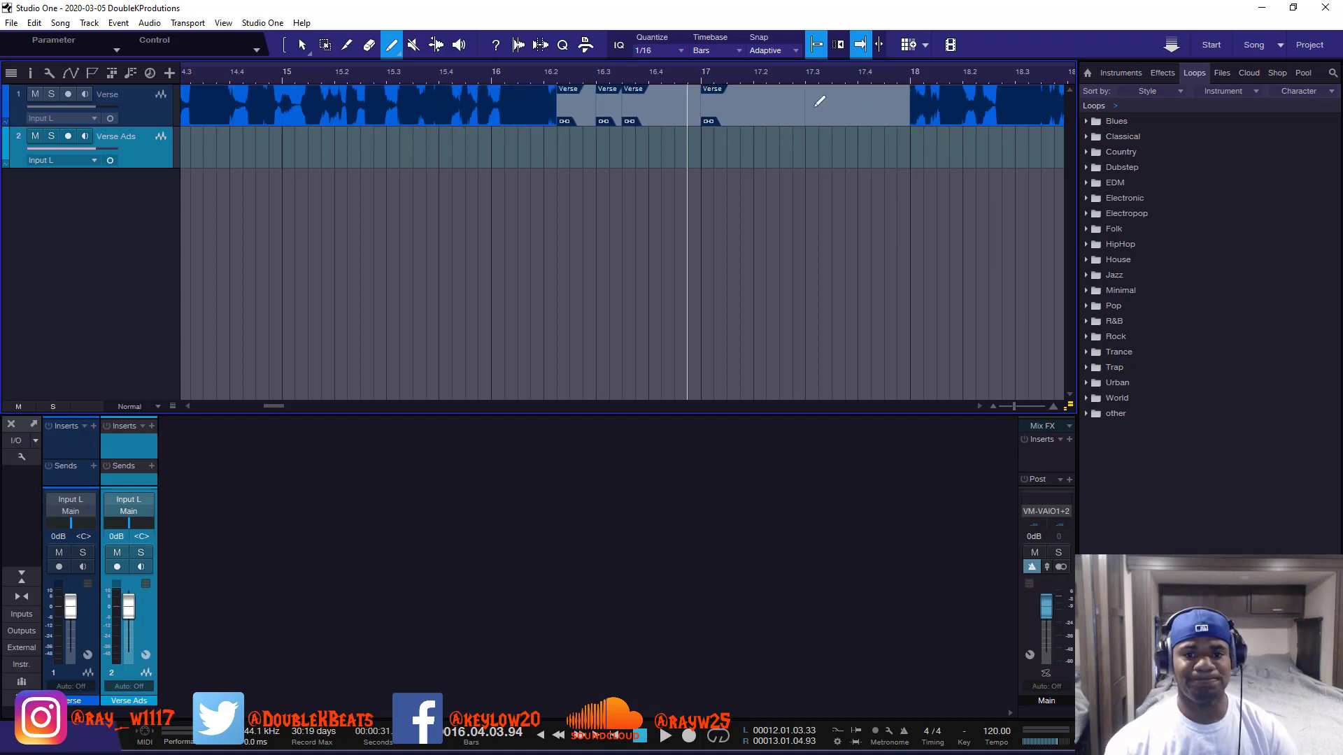
click(396, 54)
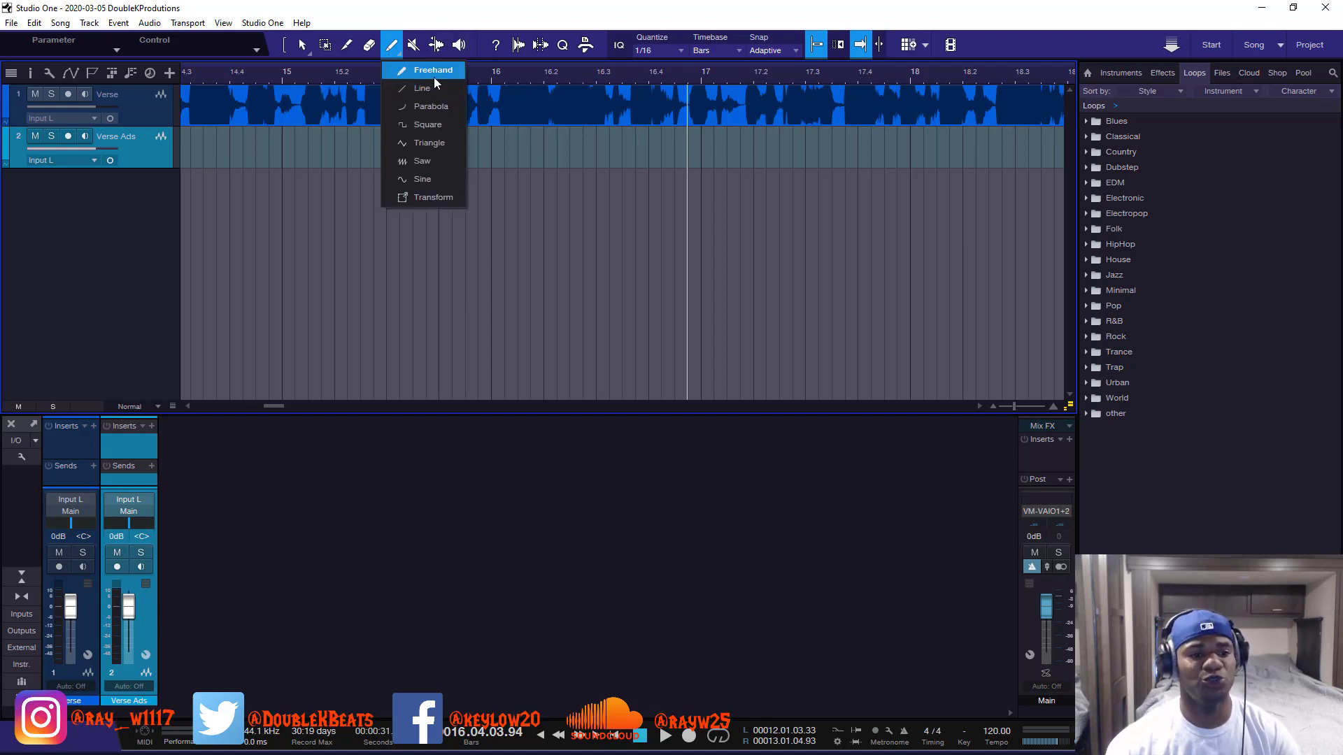
click(431, 71)
drag(524, 110, 672, 109)
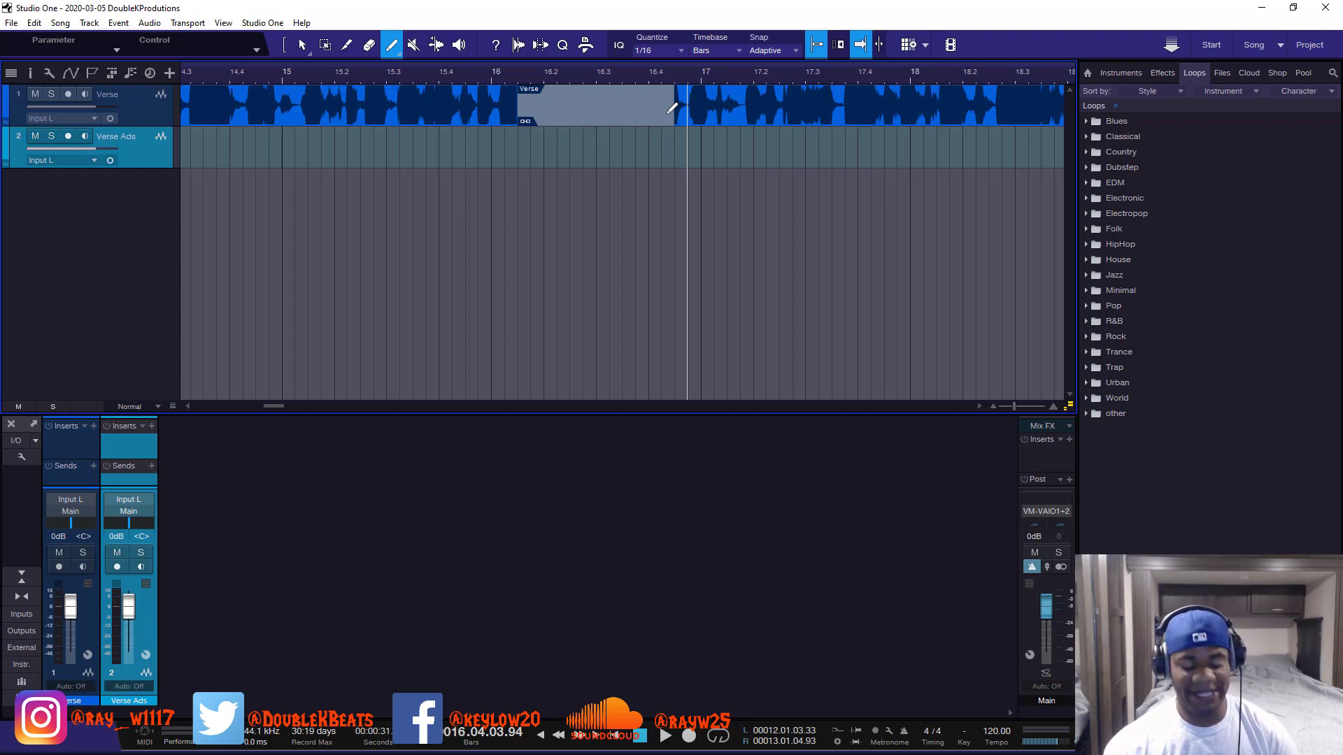
key(ctrl+z)
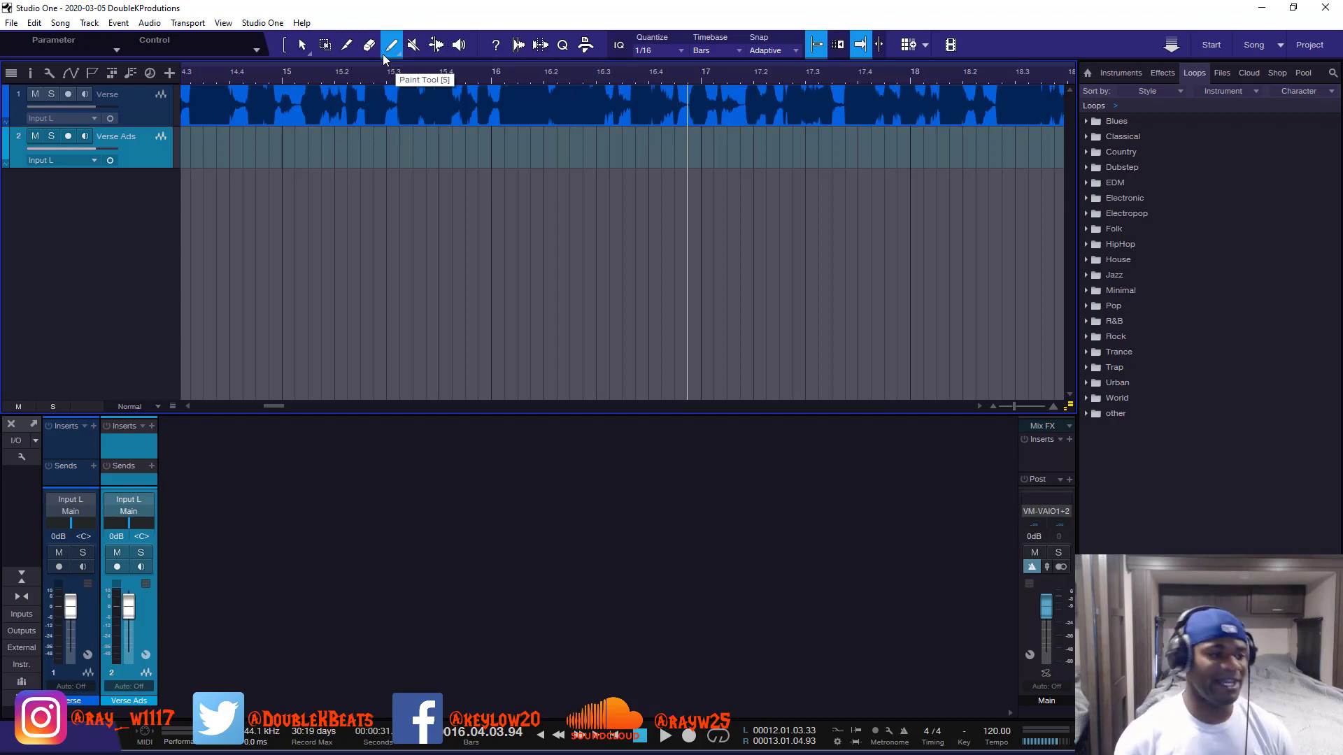
- Show track automation and display the Volume envelope on the Verse track
click(92, 120)
click(91, 120)
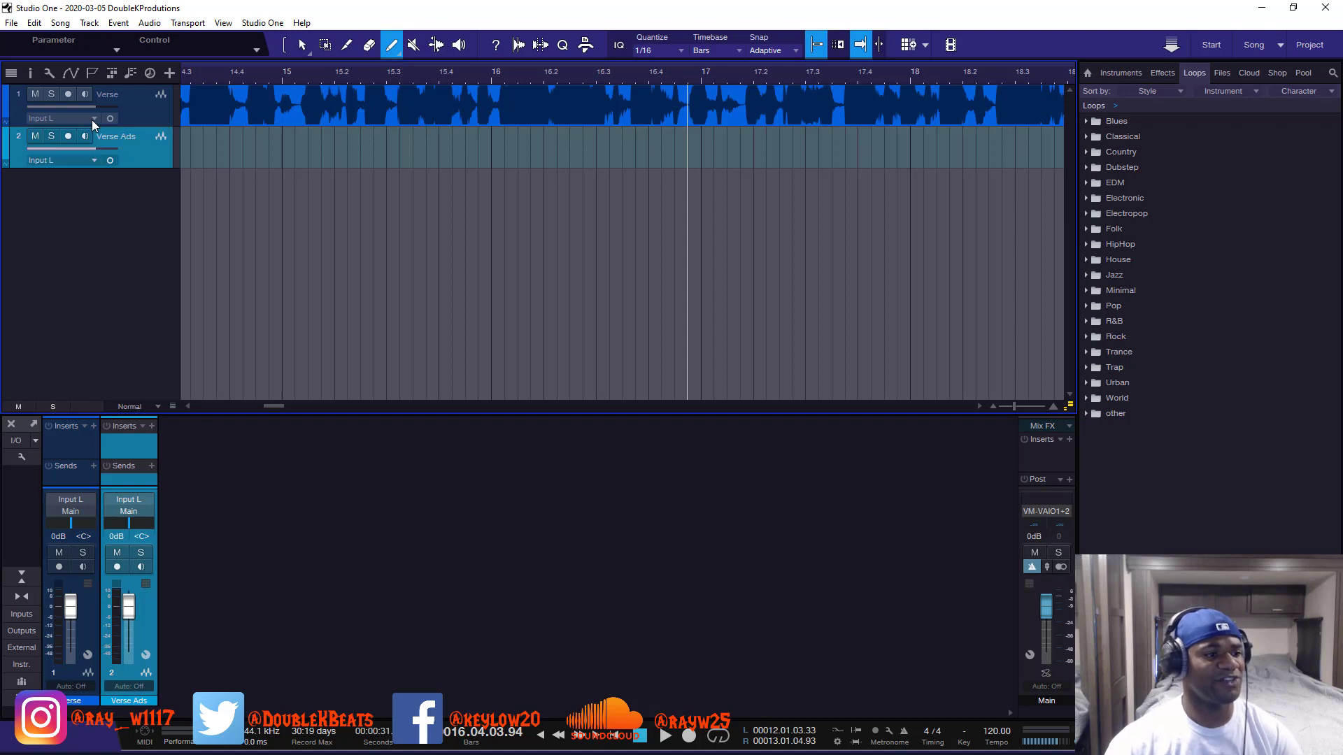
click(63, 74)
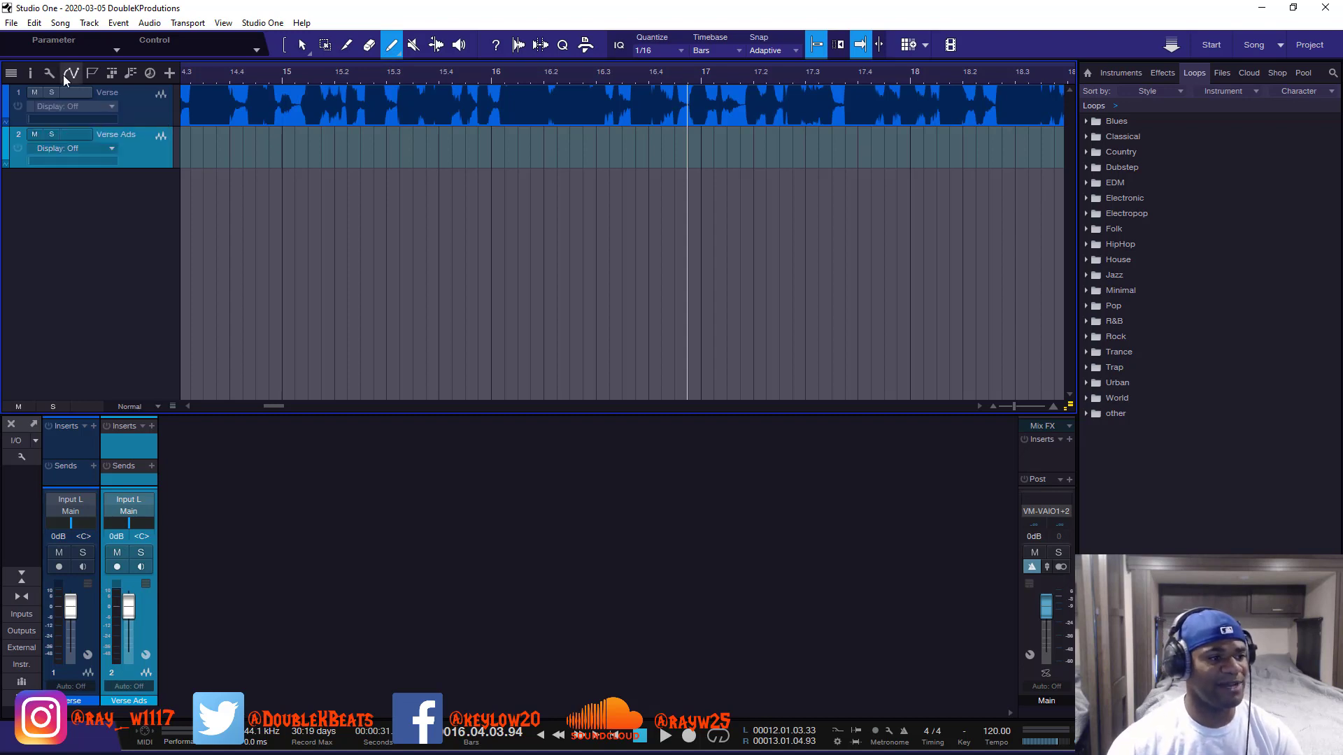
click(77, 109)
click(77, 135)
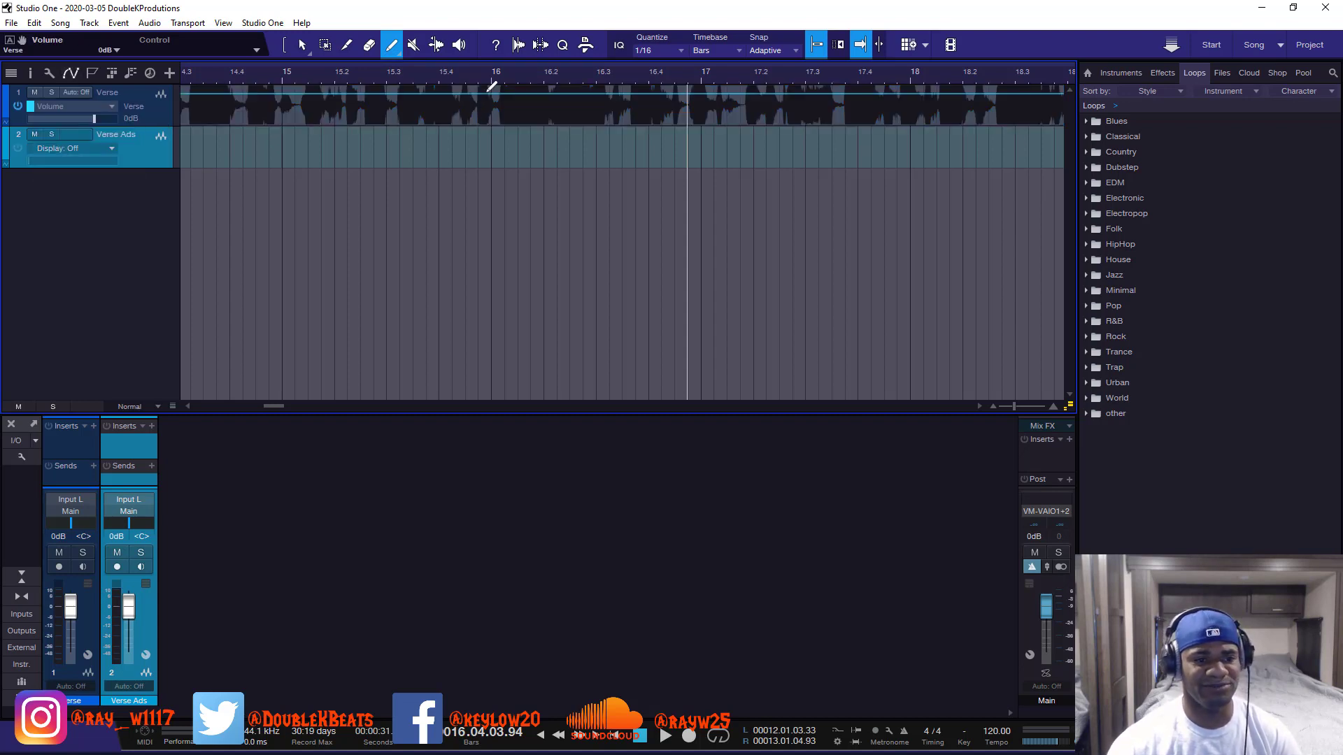
- Draw freehand volume dips and rises on the Verse envelope between about bars 15.2 and 17.4
mouse_move(492, 110)
mouse_down()
mouse_move(629, 89)
mouse_move(671, 111)
mouse_move(700, 89)
mouse_move(804, 115)
mouse_move(878, 85)
mouse_move(873, 122)
mouse_move(867, 88)
mouse_up()
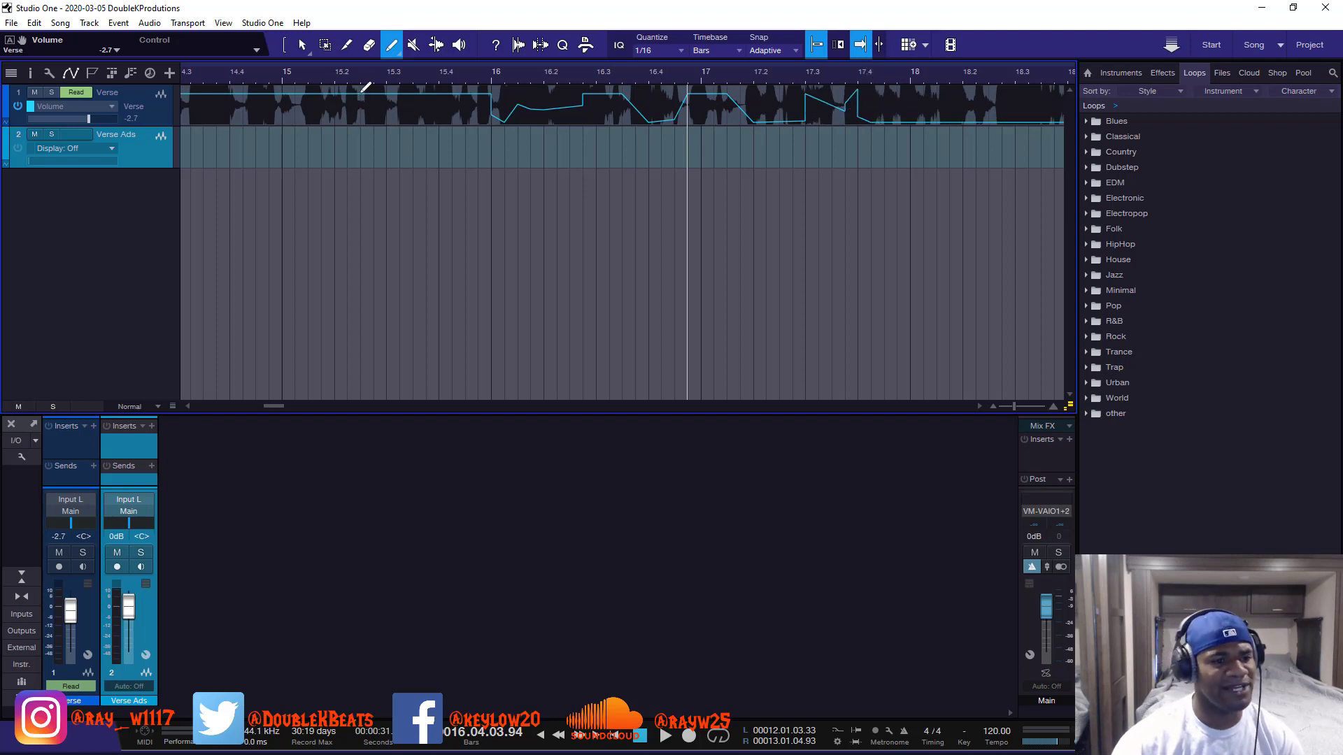
mouse_move(364, 89)
mouse_down()
mouse_move(376, 122)
mouse_move(404, 124)
mouse_up()
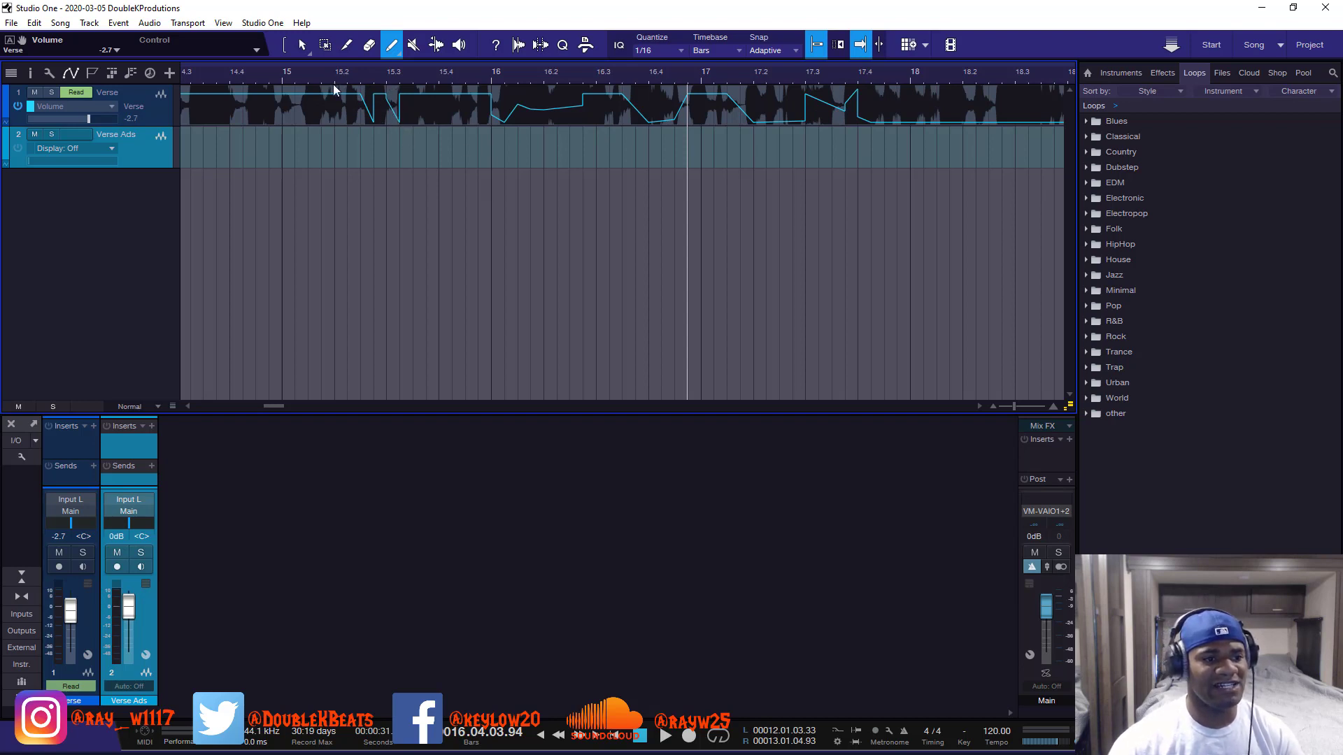
scroll(336, 84, up, 4)
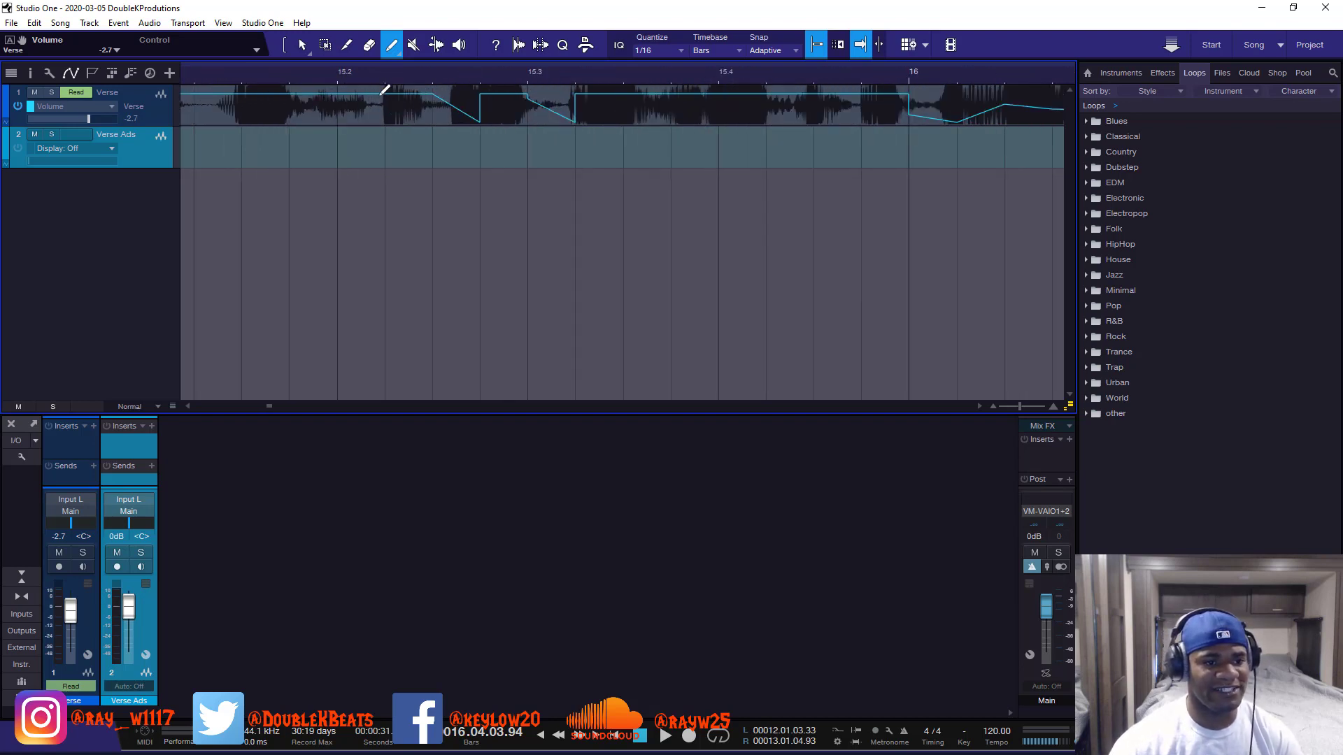
mouse_move(383, 98)
mouse_down()
mouse_move(385, 126)
mouse_move(432, 93)
mouse_move(434, 123)
mouse_up()
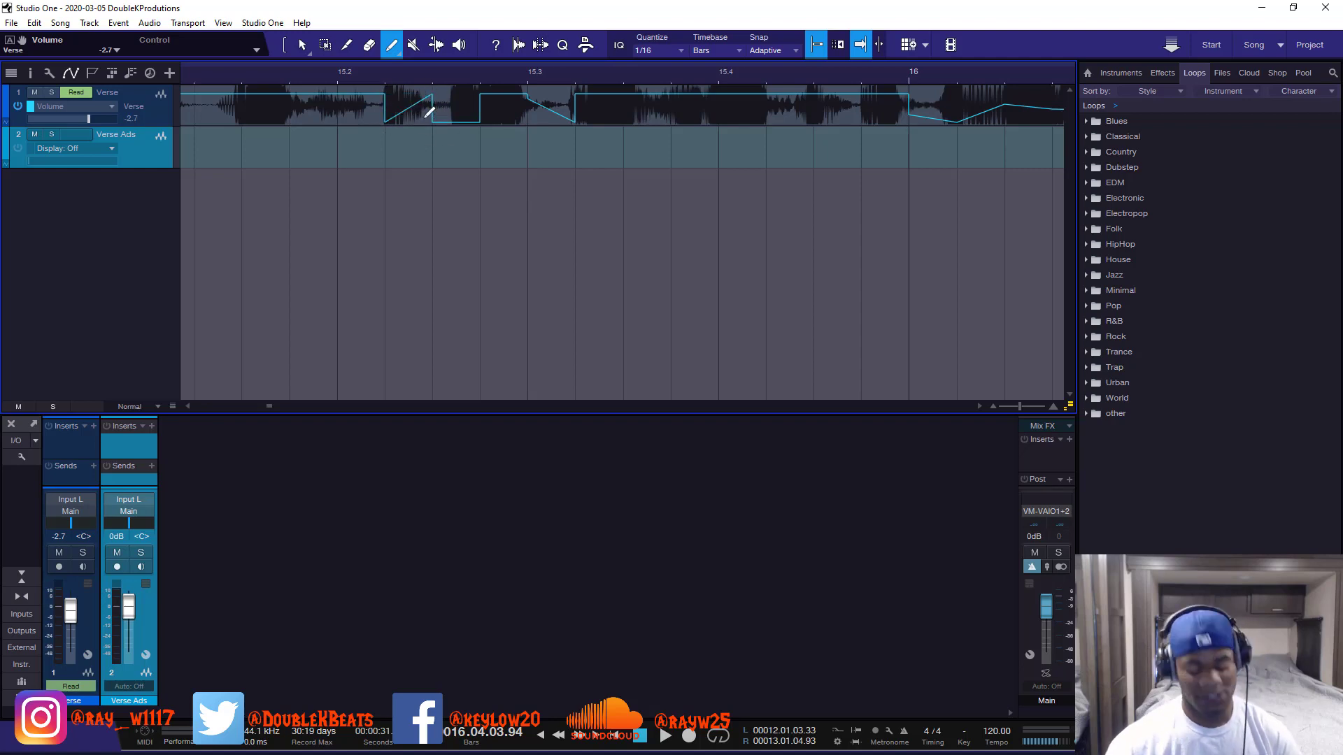
key(ctrl+z)
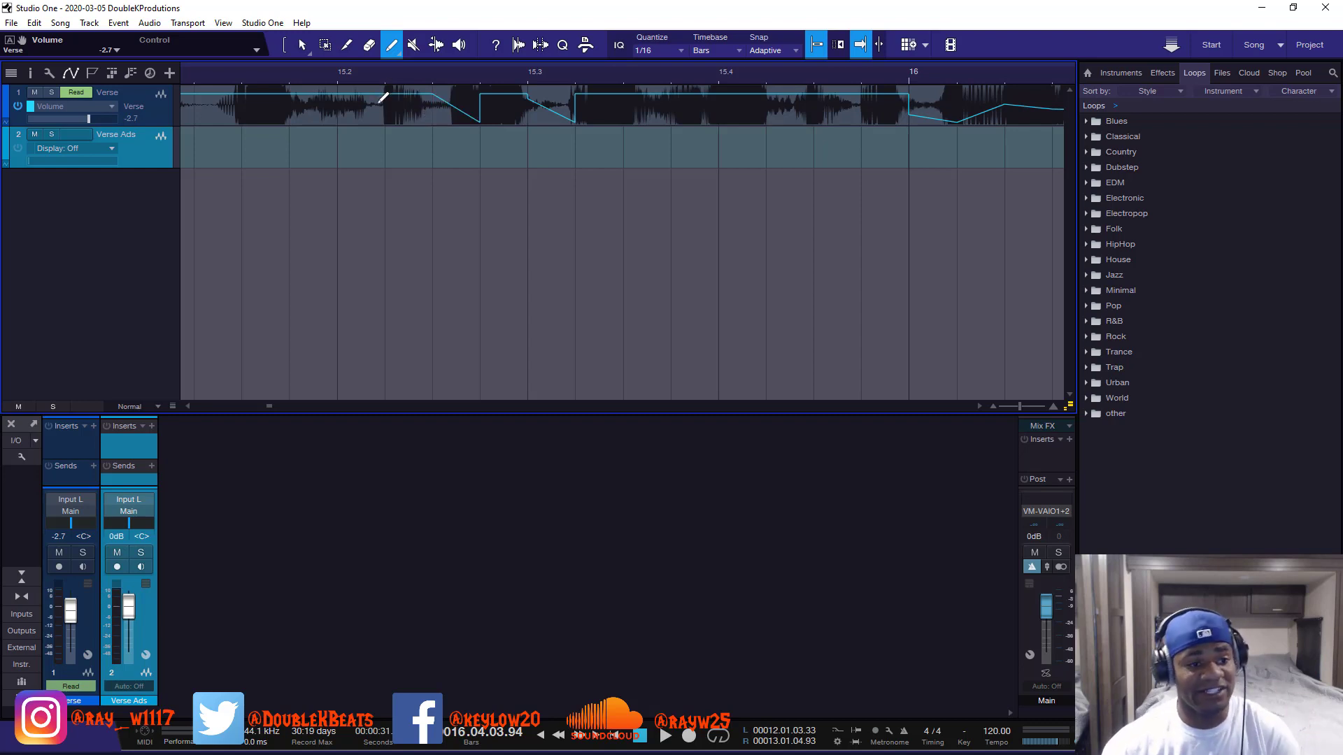
- Draw further freehand volume ramps on the Verse envelope around beat 15.2, using the Freehand paint shape
mouse_move(368, 99)
mouse_down()
mouse_move(368, 160)
mouse_move(414, 98)
mouse_up()
click(397, 49)
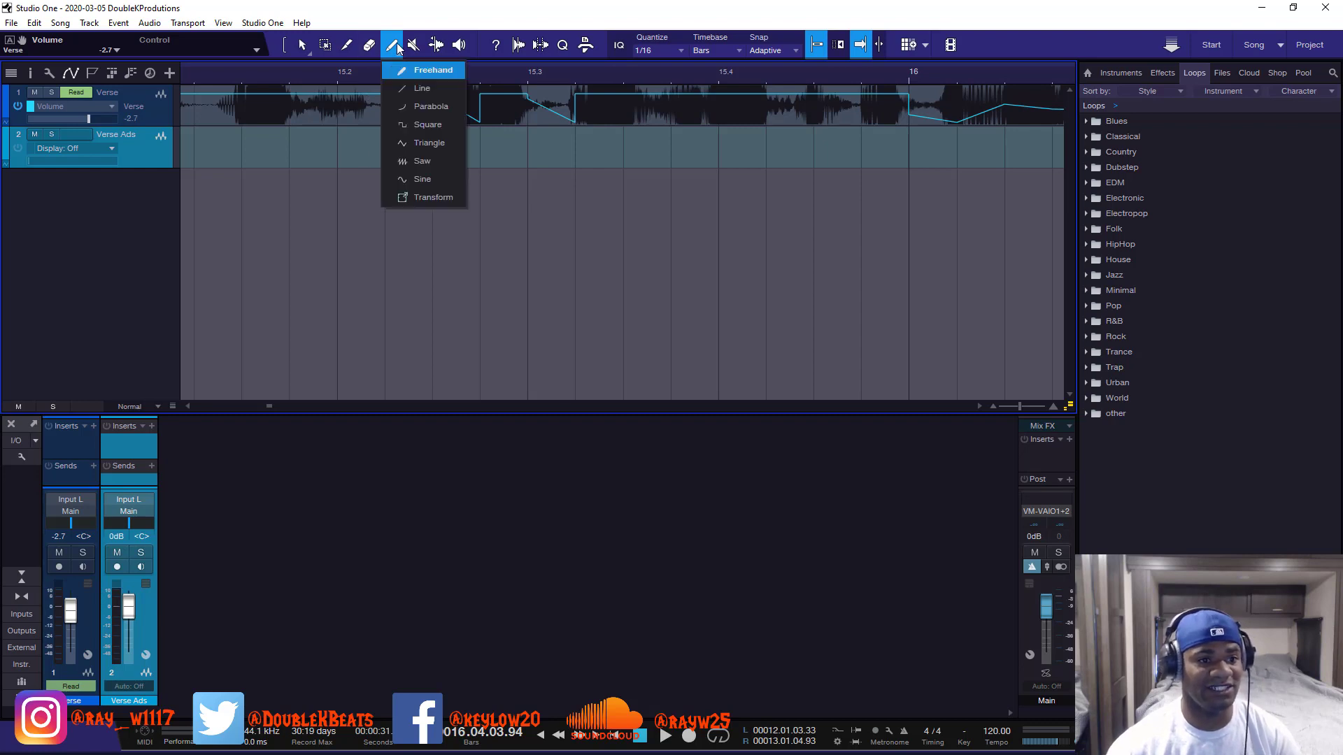
click(428, 70)
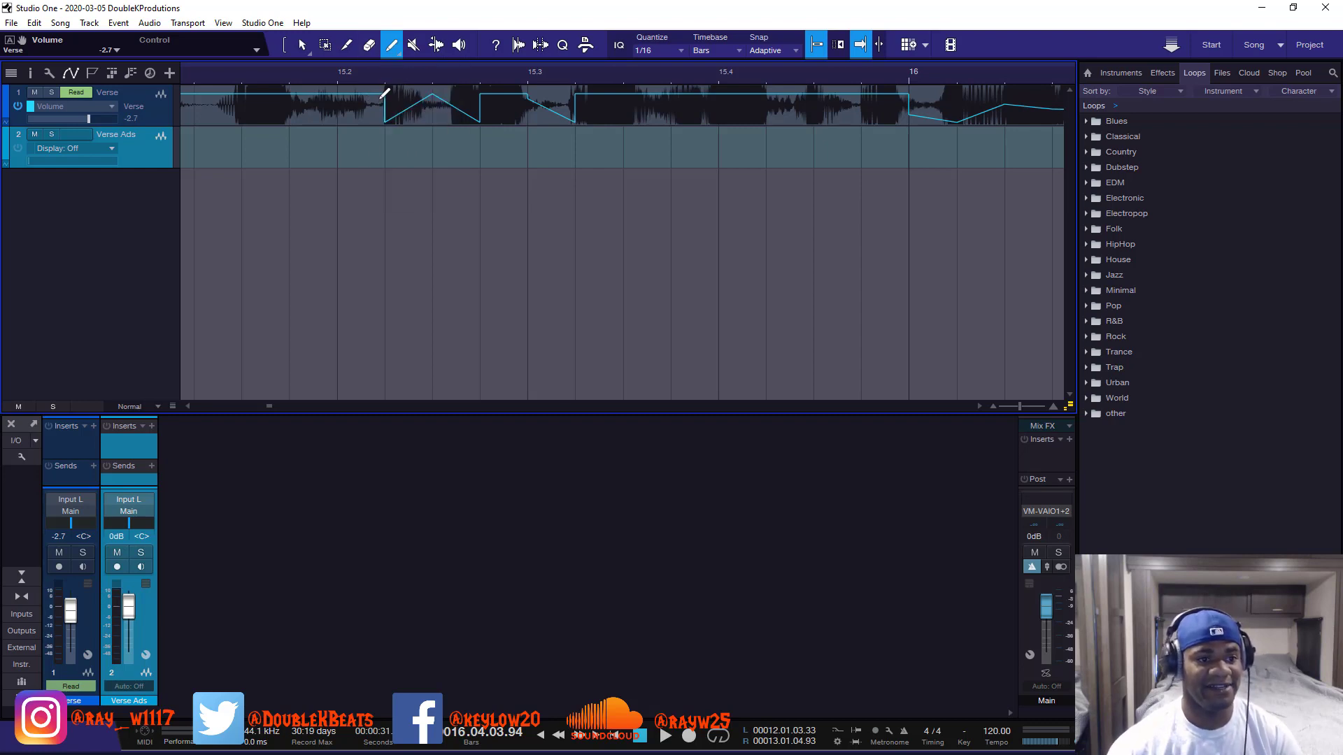
mouse_move(300, 89)
mouse_down()
mouse_move(300, 179)
mouse_move(413, 89)
mouse_up()
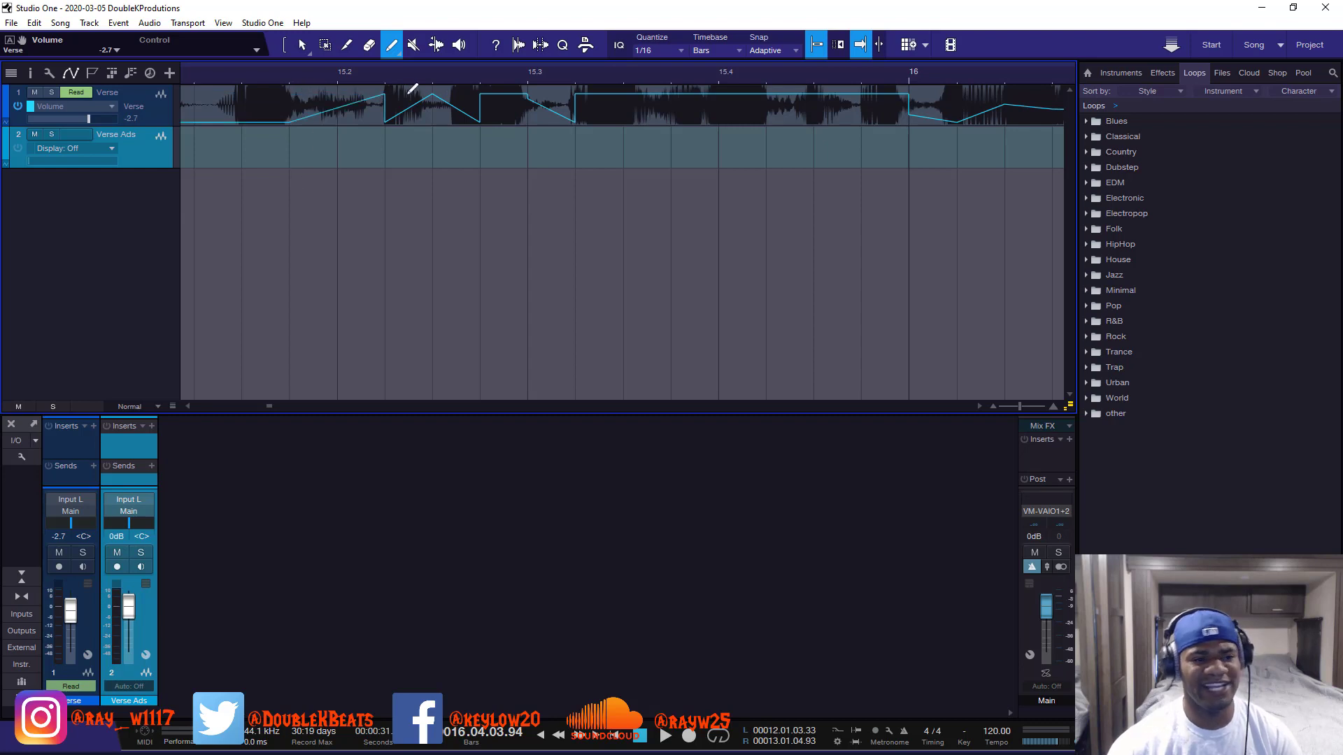
- Draw a sharp freehand volume drop shortly after bar 14 and a spike just after bar 15 on the Verse envelope
scroll(383, 84, down, 5)
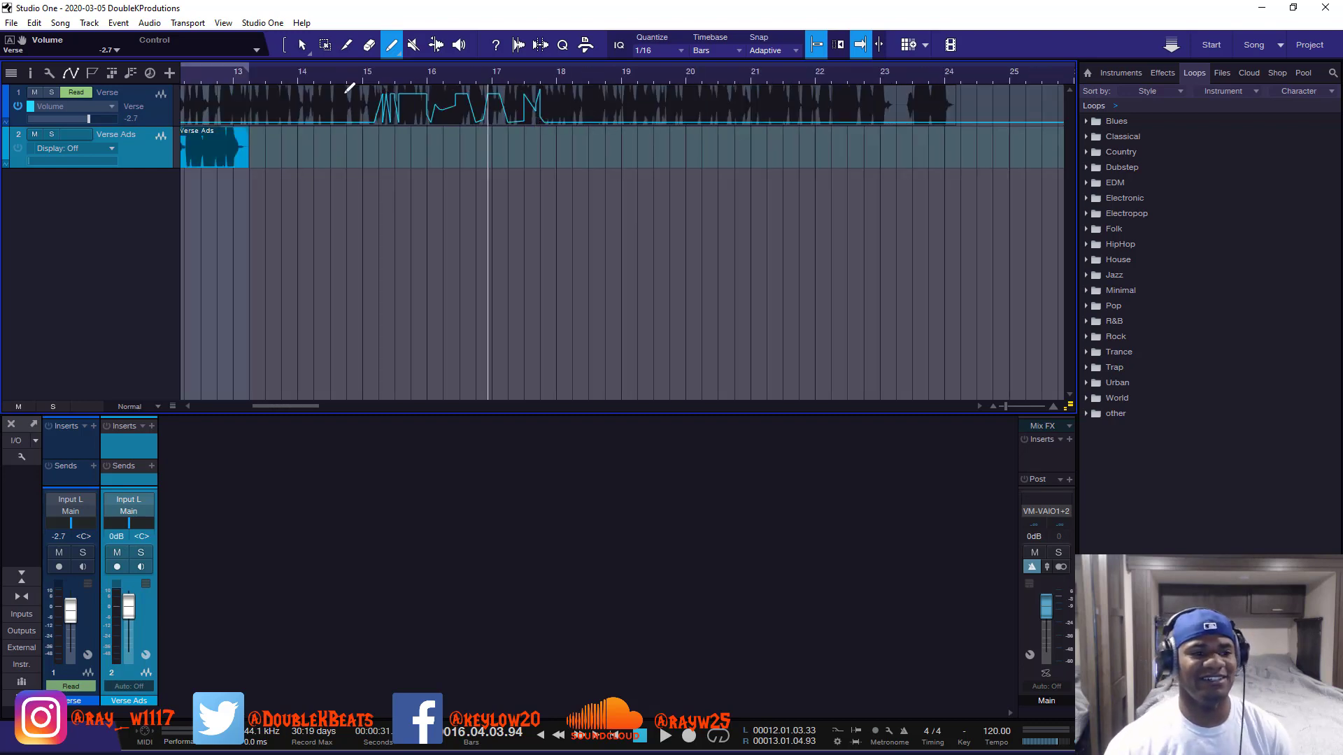
mouse_move(322, 120)
mouse_down()
mouse_move(321, 71)
mouse_move(321, 85)
mouse_up()
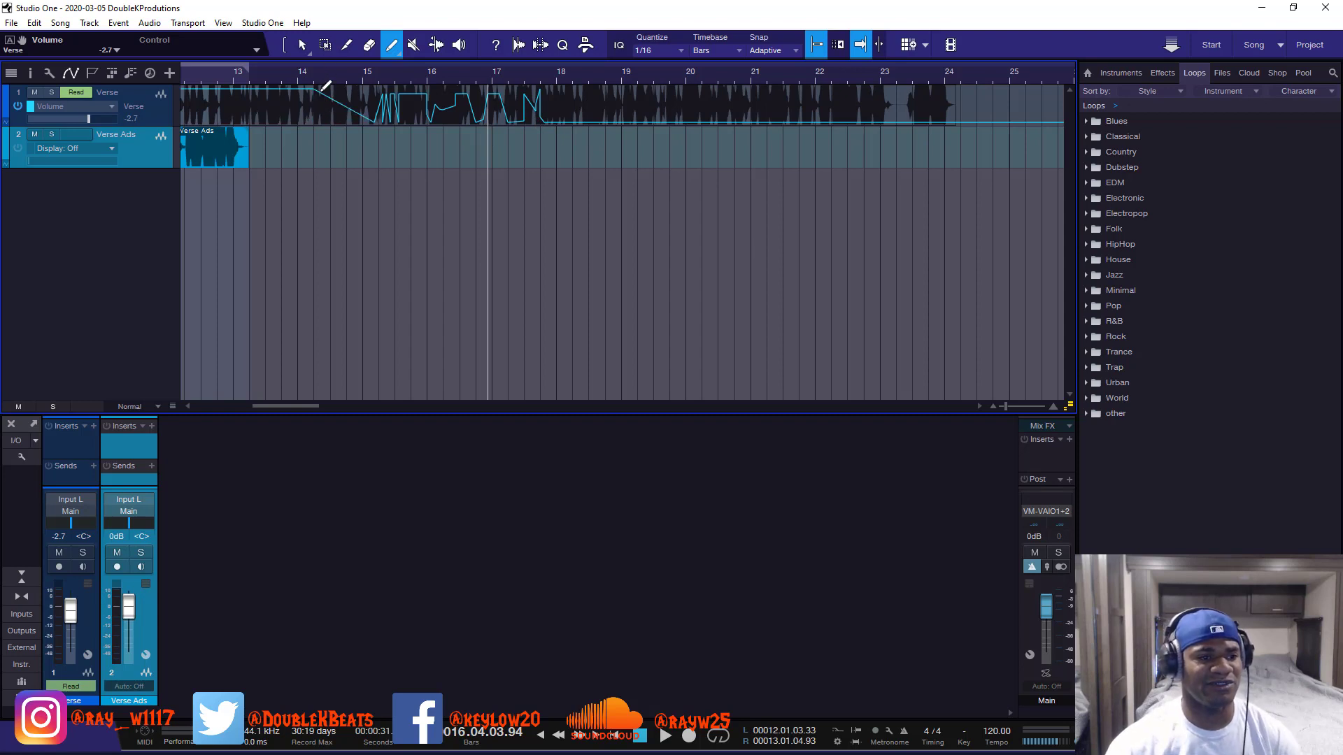
click(314, 122)
scroll(316, 74, up, 2)
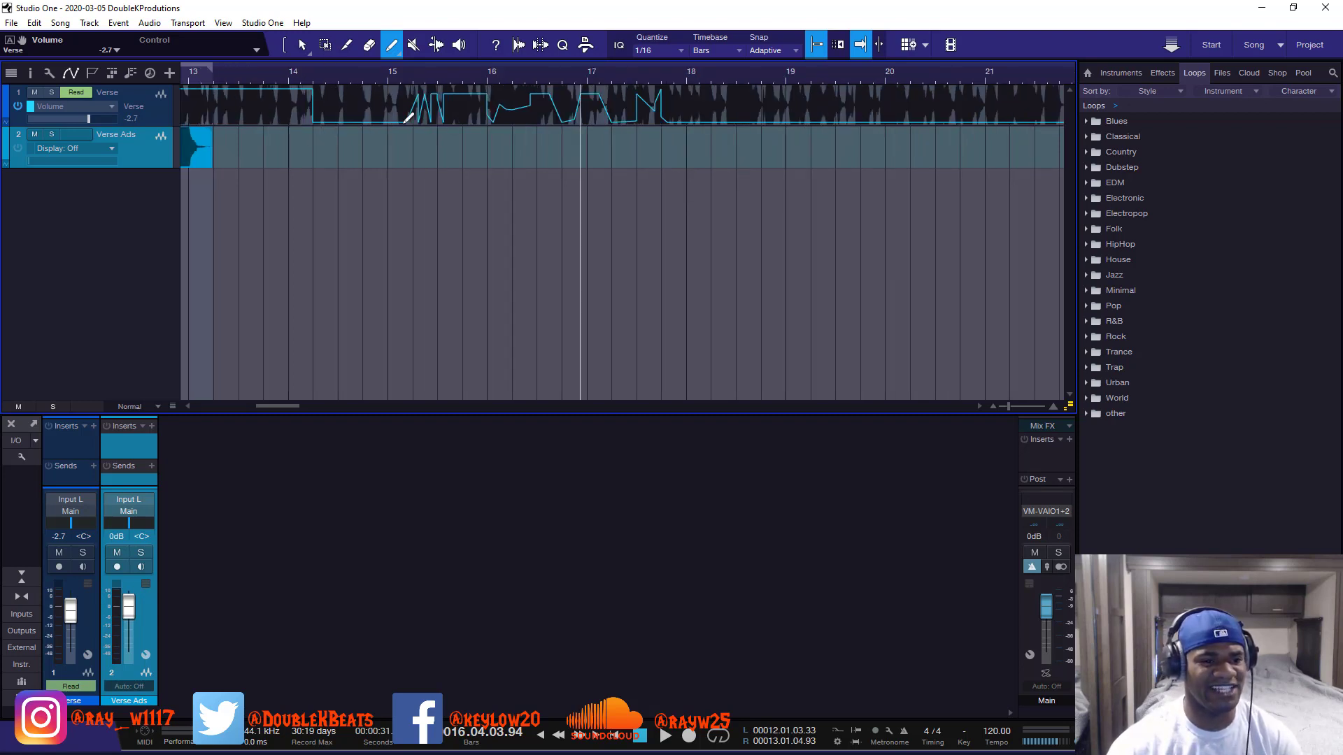
drag(408, 122, 400, 89)
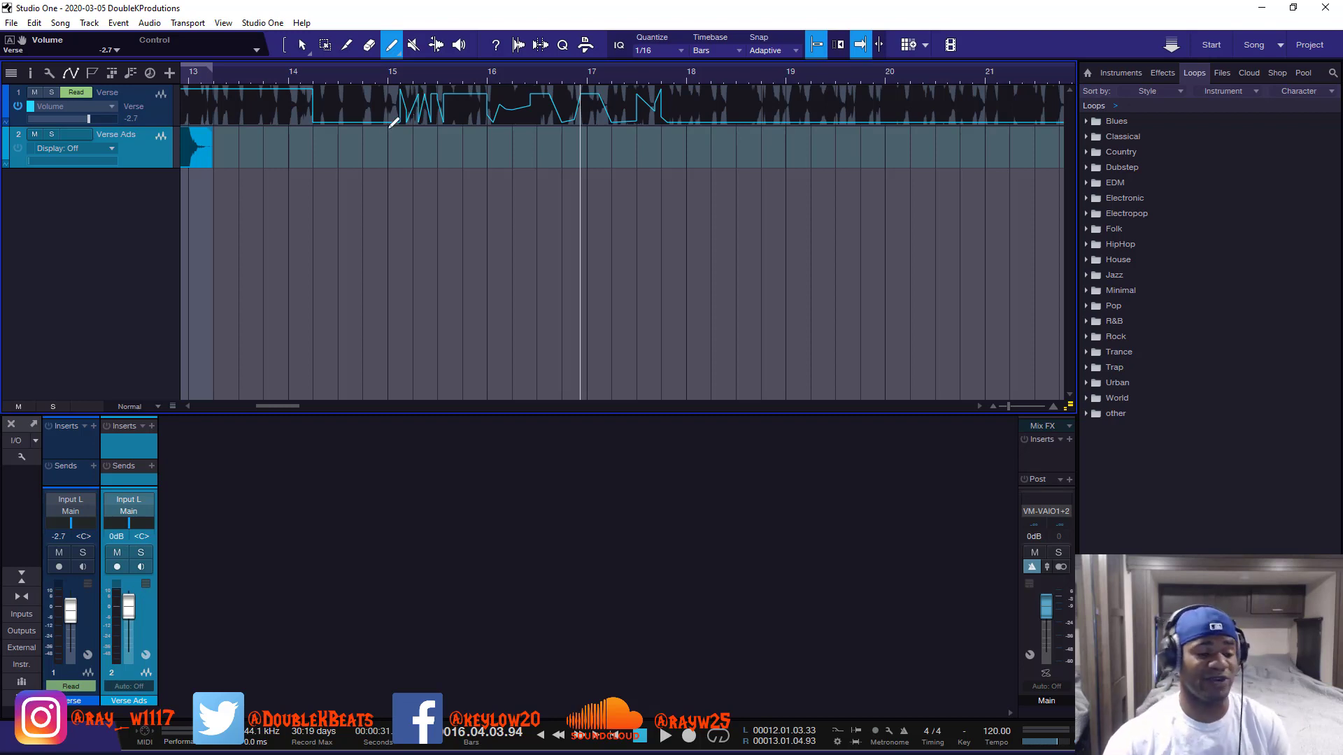
- Draw straight falling volume lines around bar 14 on the Verse envelope with the Line paint shape
click(396, 55)
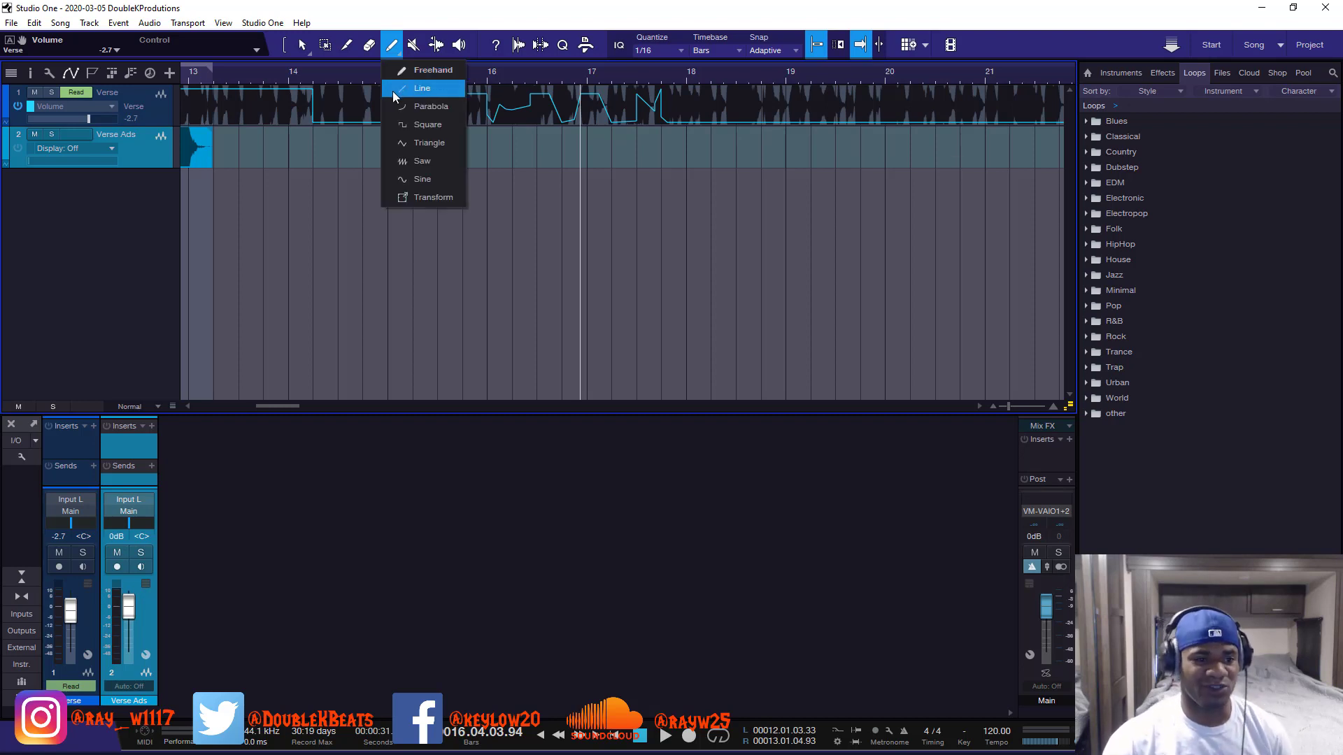
click(421, 89)
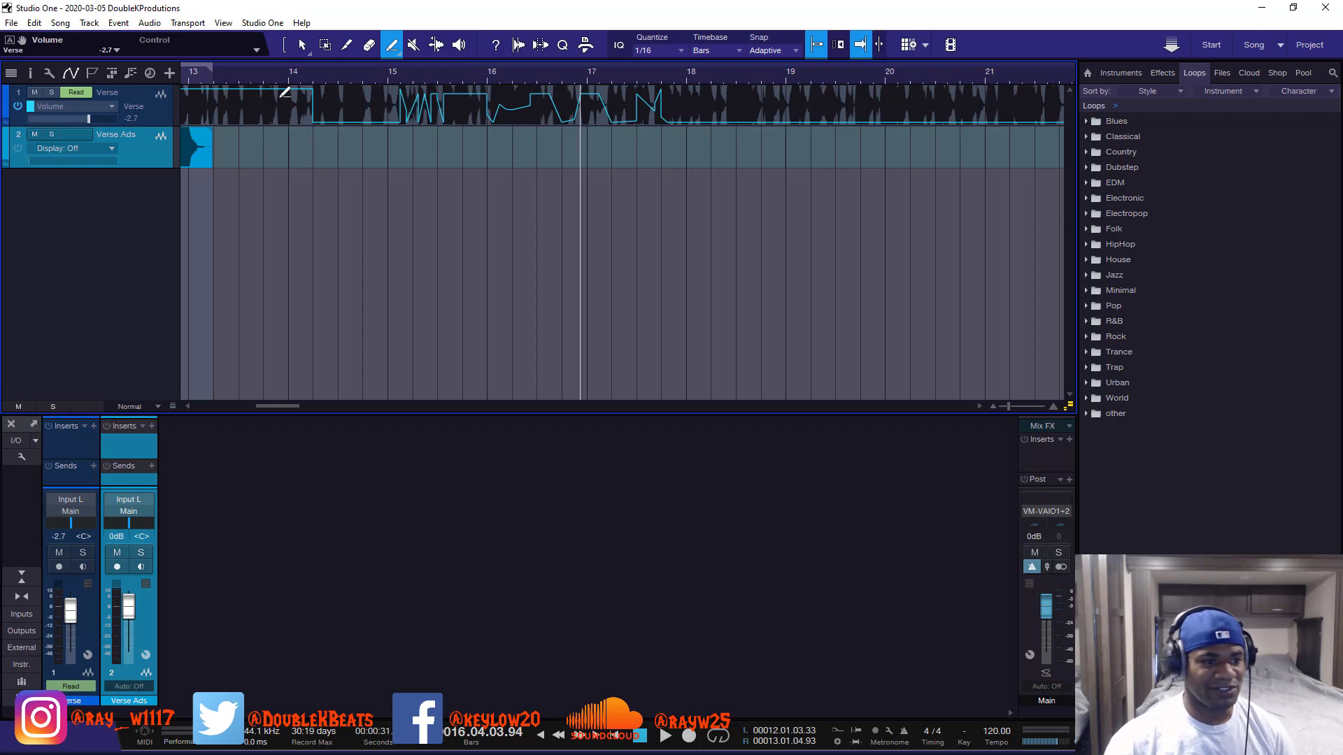
mouse_move(278, 92)
mouse_down()
mouse_move(274, 190)
mouse_move(286, 196)
mouse_up()
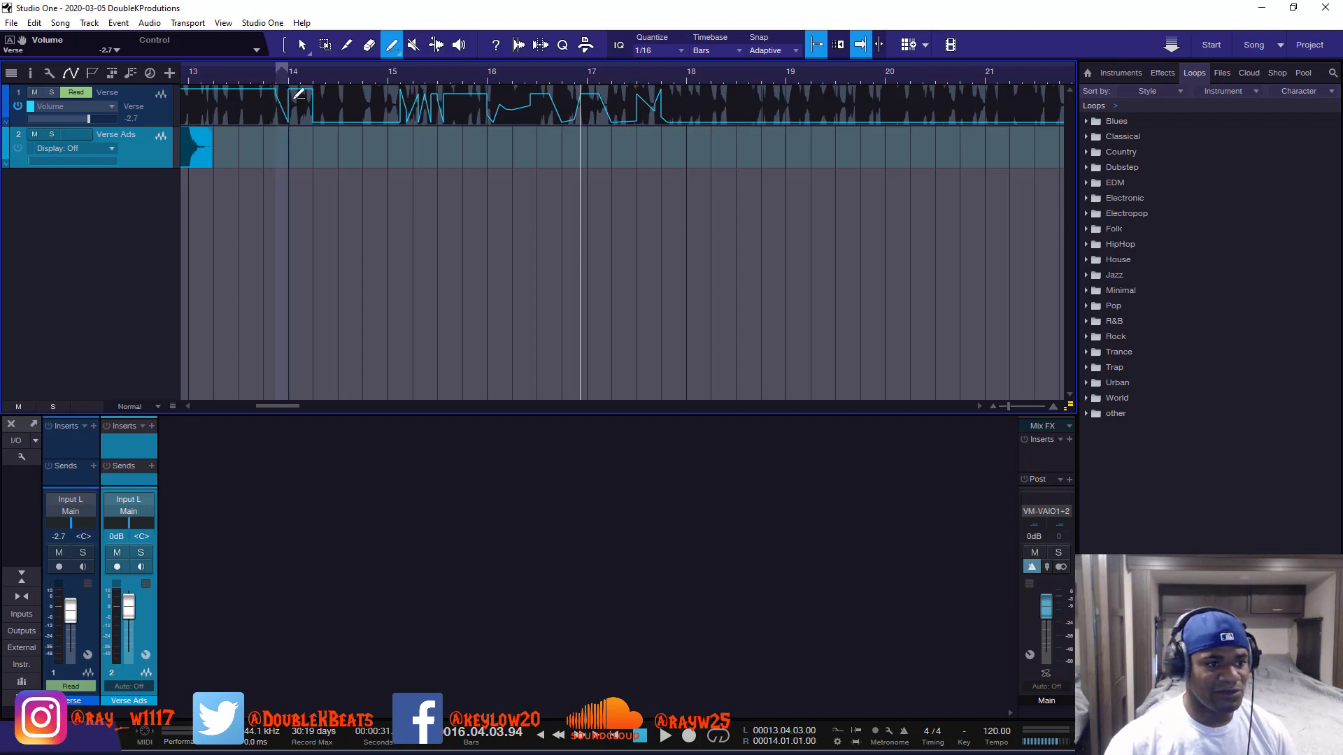
mouse_move(285, 93)
mouse_down()
mouse_move(338, 140)
mouse_move(368, 126)
mouse_up()
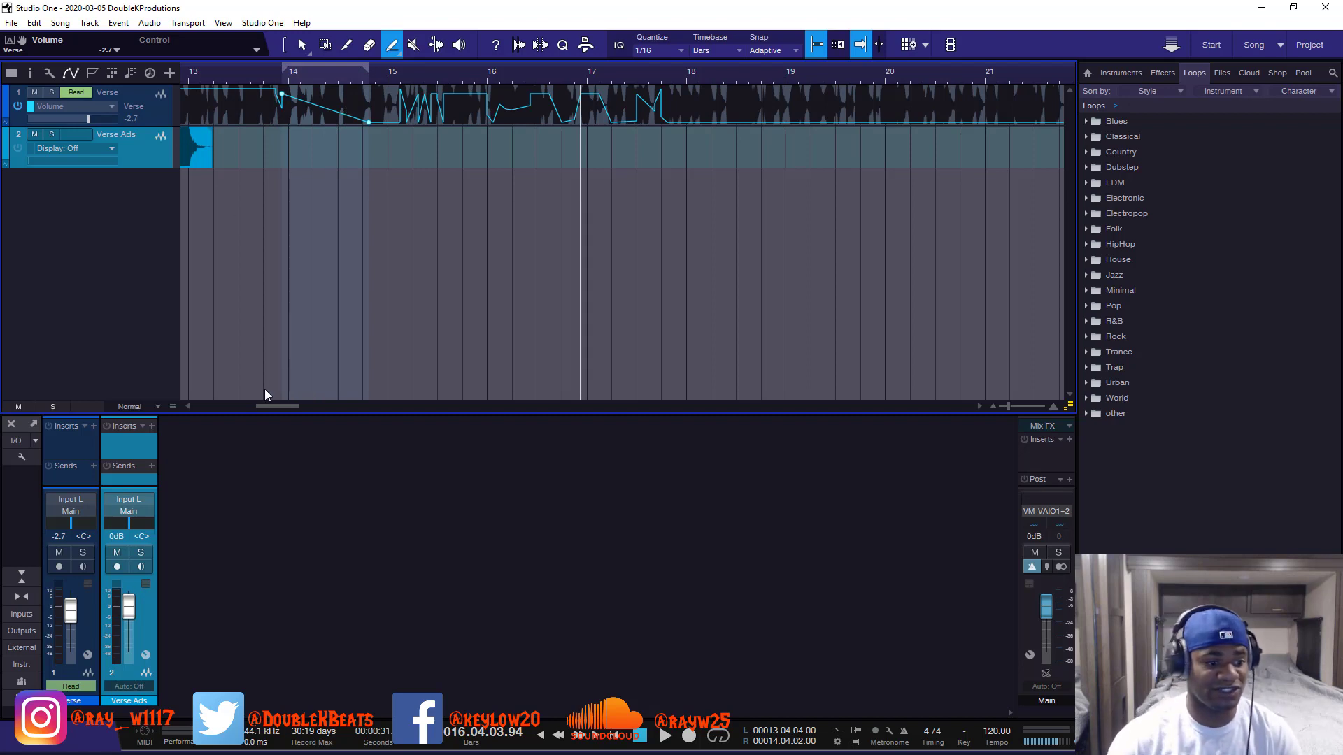
- Try painting a short section over the first Verse Ads clip between bars 3 and 4
drag(283, 409, 220, 404)
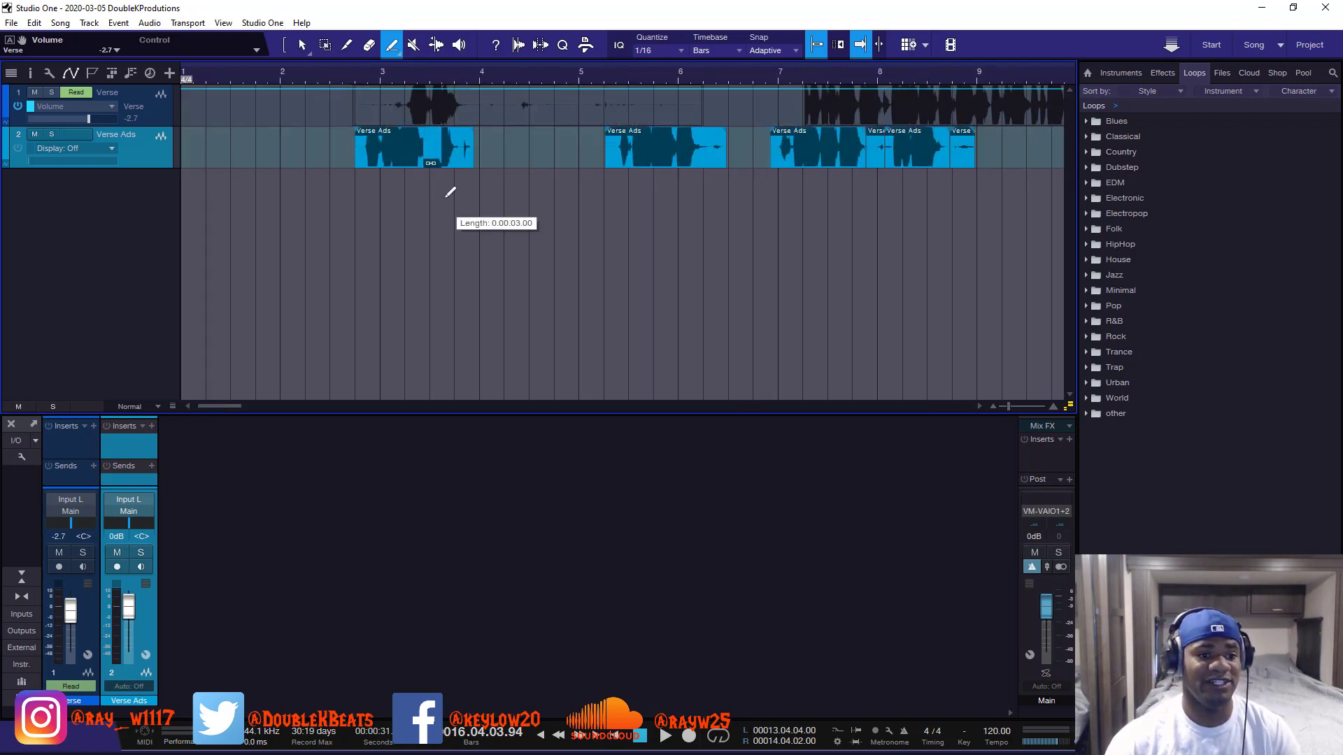
drag(450, 192, 451, 144)
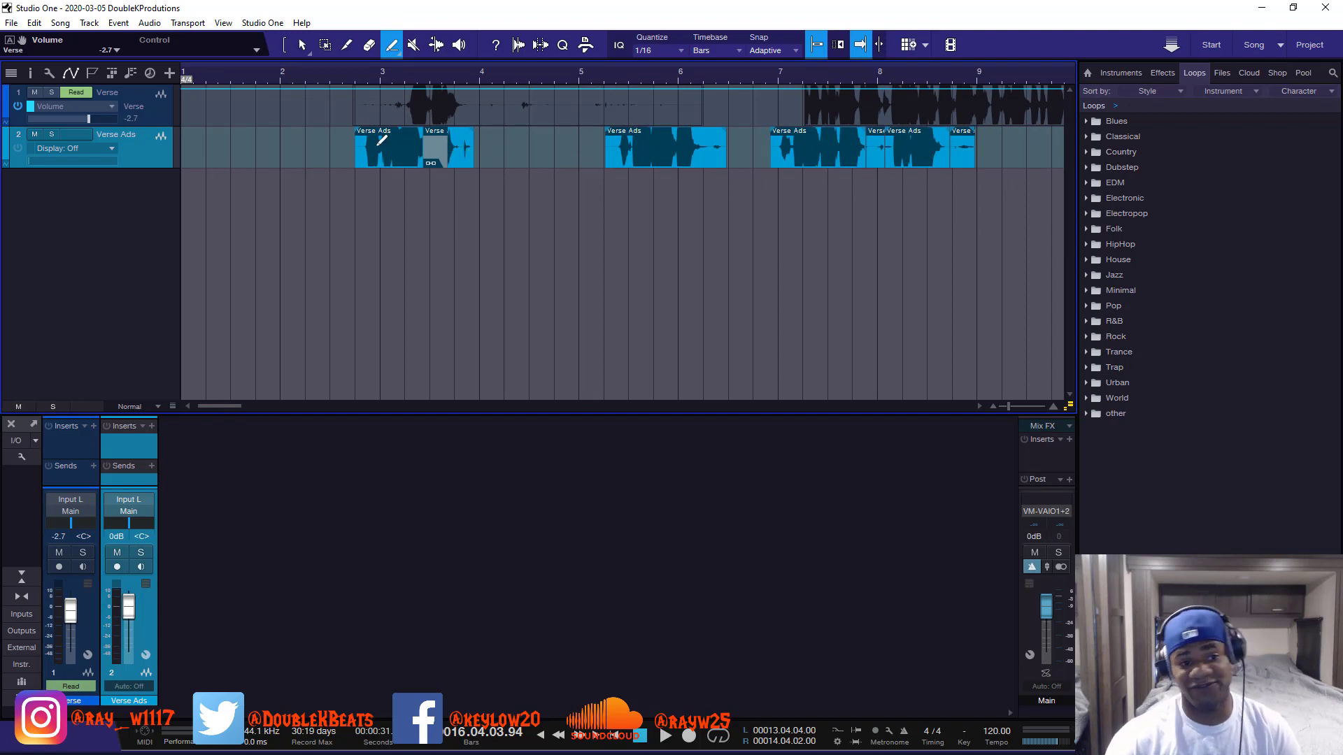
key(ctrl+z)
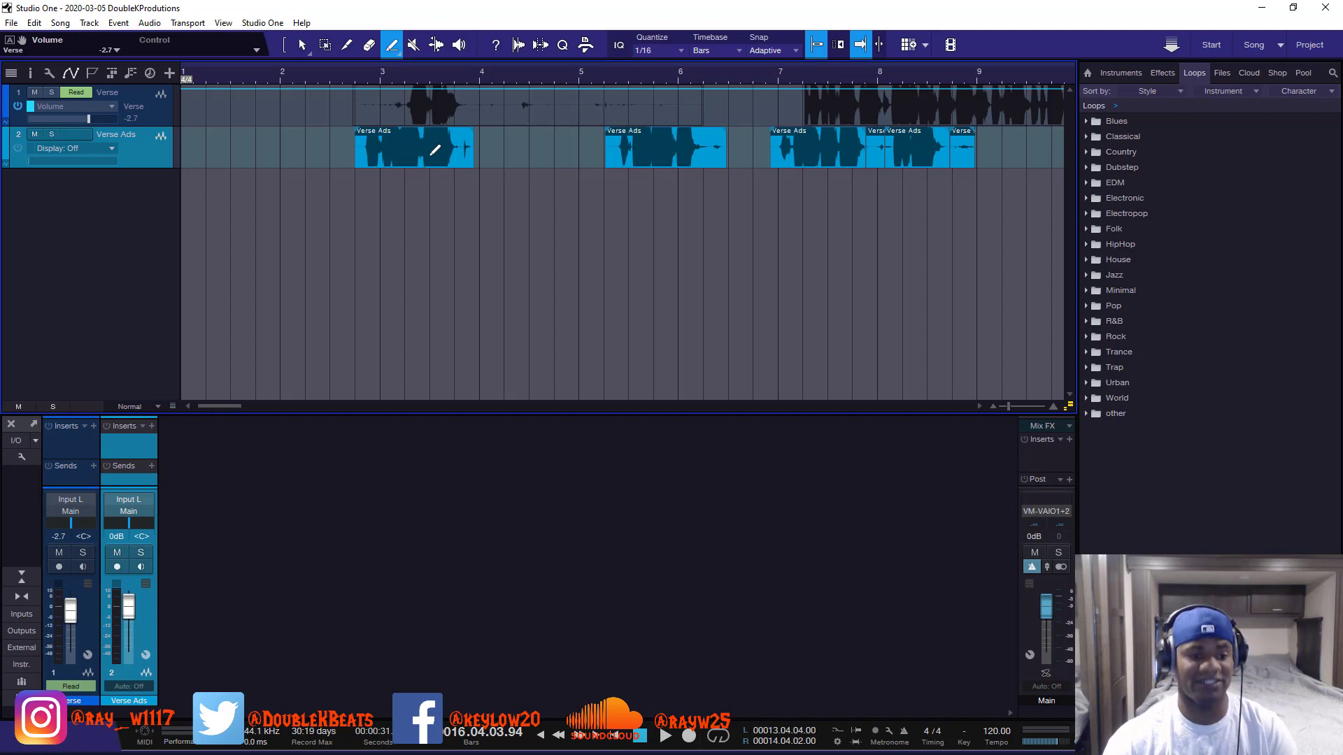
- Select the drawn volume automation points between bars 13 and 18 on the Verse track and delete them
scroll(436, 74, down, 5)
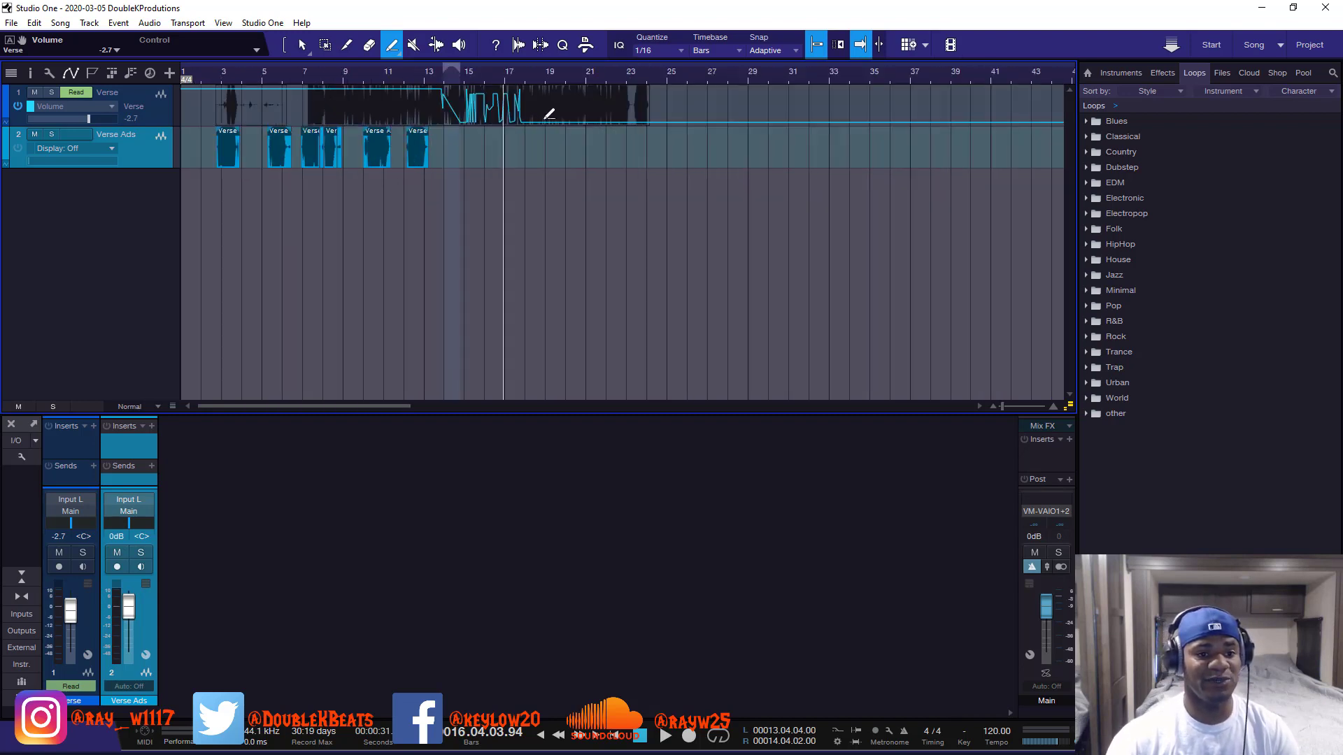
click(300, 46)
mouse_move(551, 108)
mouse_down()
mouse_move(357, 127)
mouse_move(383, 95)
mouse_up()
key(Delete)
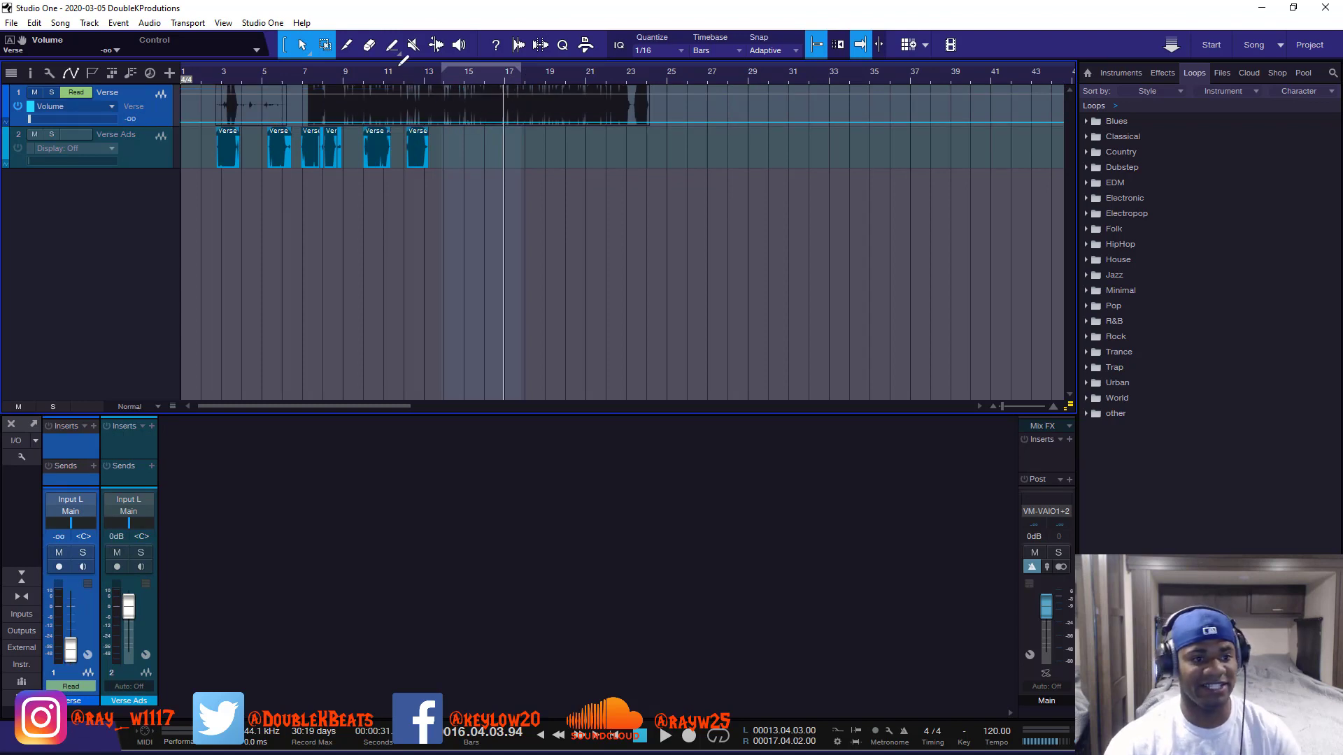
- Paint short rising volume ramps on the cleared Verse envelope between about bars 14.2 and 15.3
click(393, 46)
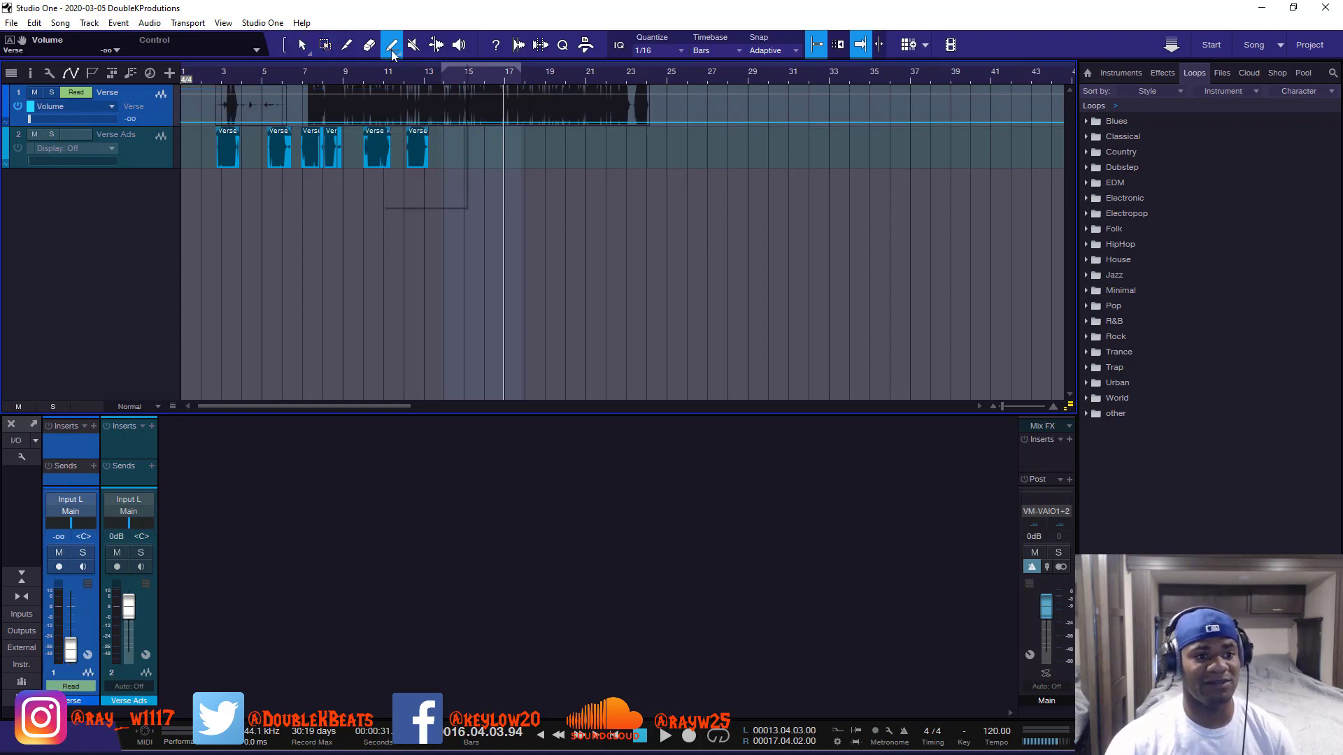
click(393, 46)
click(422, 104)
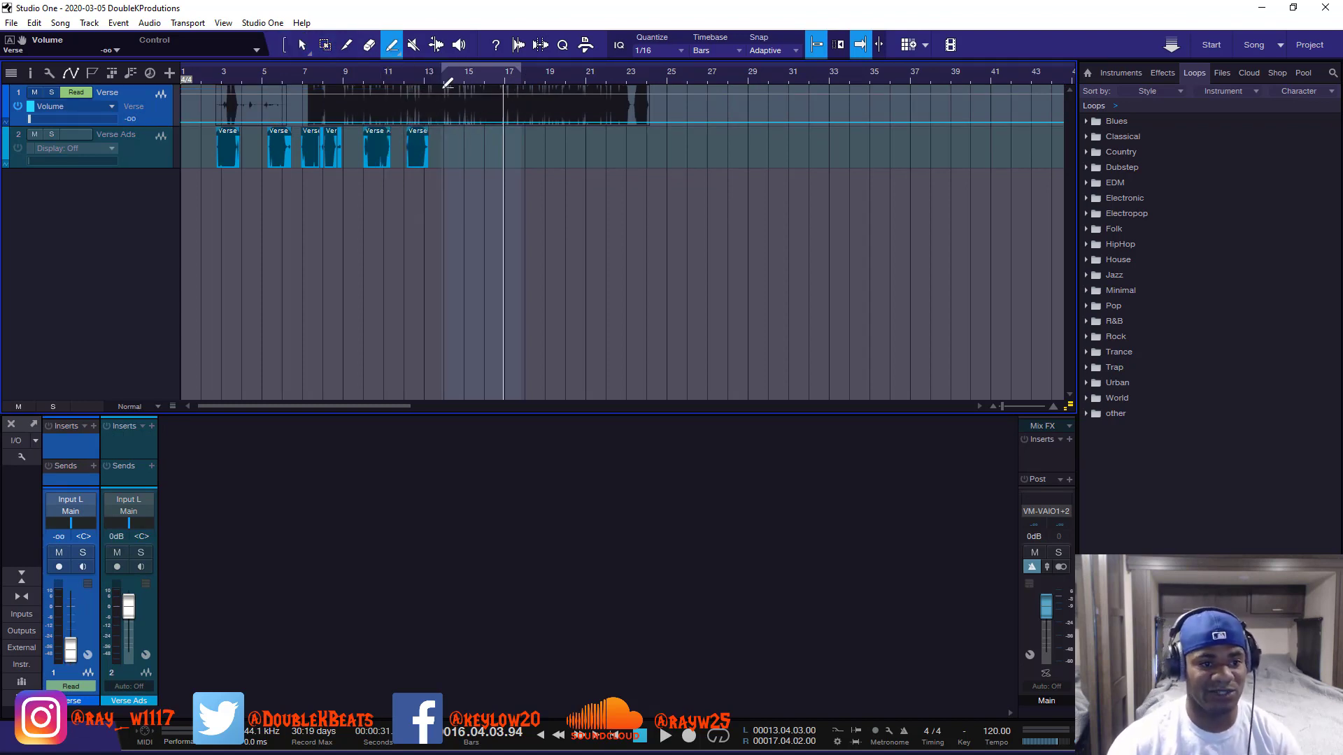
scroll(443, 82, up, 5)
mouse_move(473, 122)
mouse_down()
mouse_move(476, 89)
mouse_move(537, 91)
mouse_up()
key(ctrl+z)
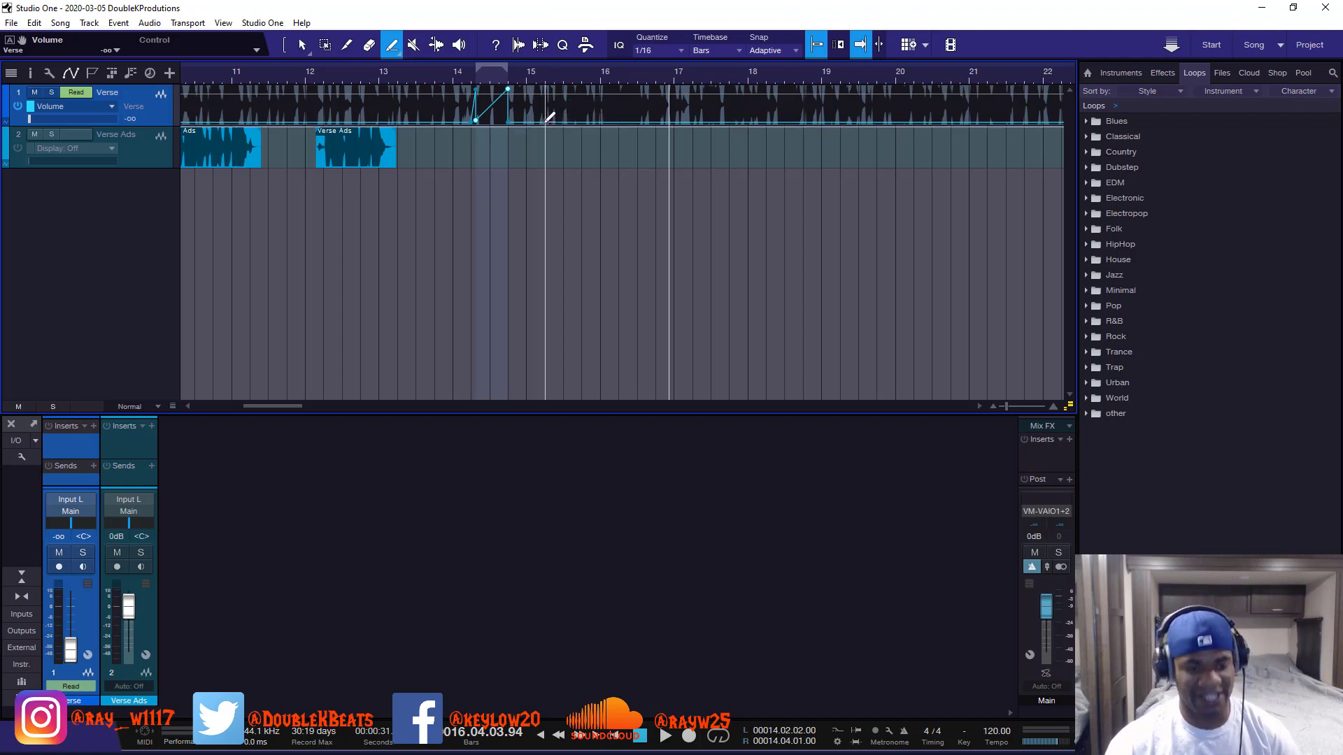
drag(536, 120, 549, 88)
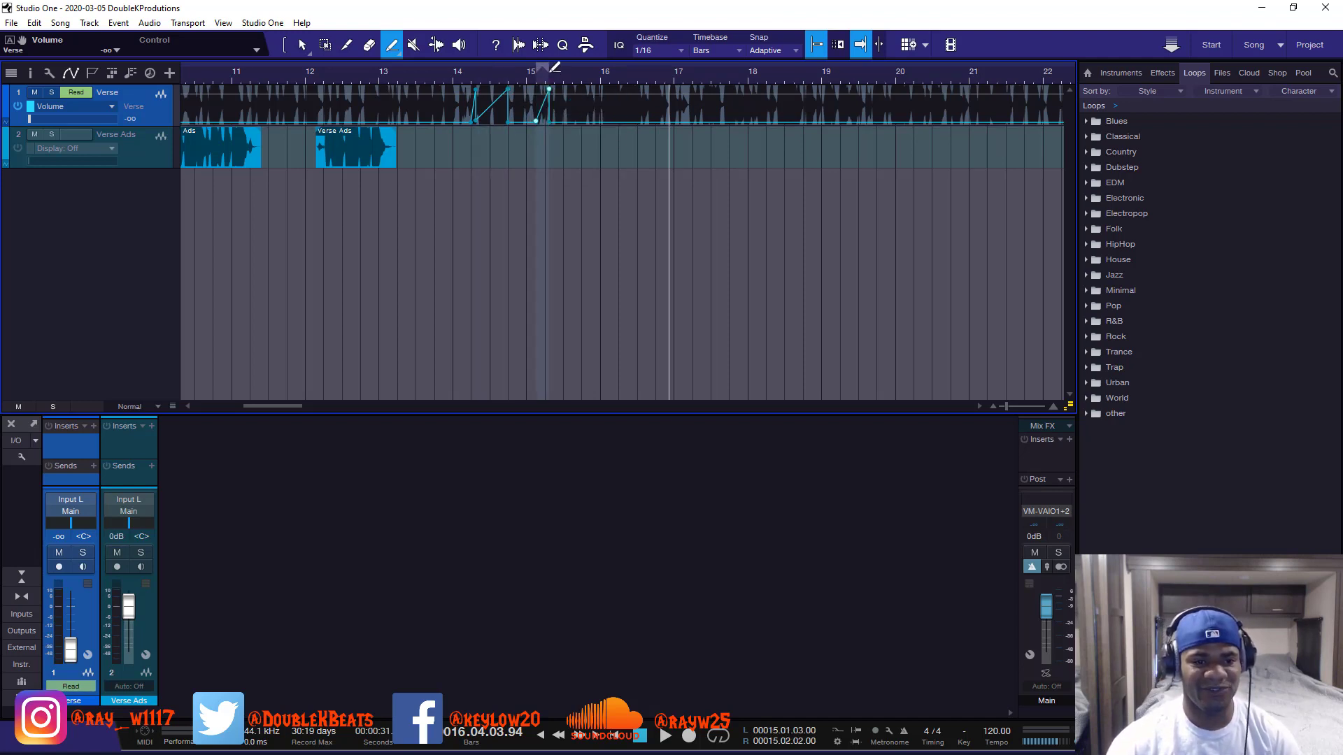
scroll(572, 73, up, 5)
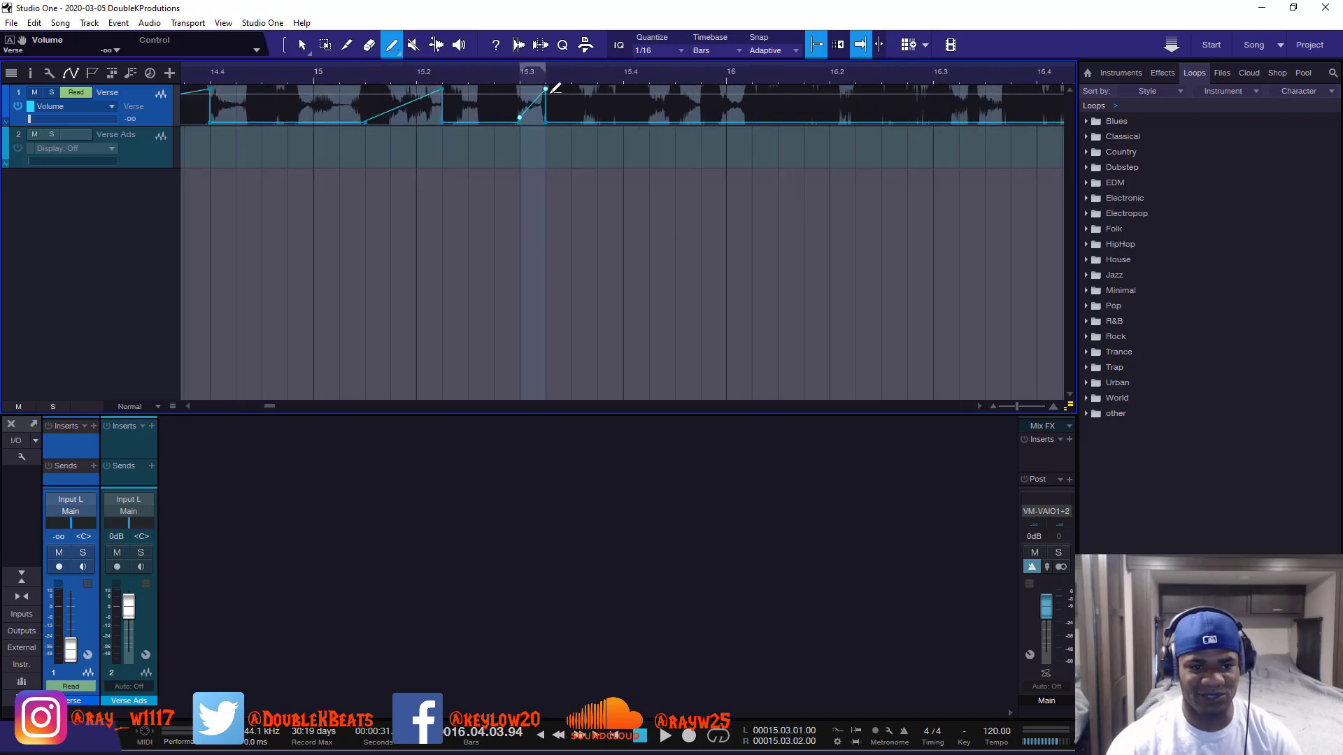
- Paint more rising volume lines on the Verse envelope between bars 14.4 and 16.3, plus one falling line from 16.3 to 16.4
drag(572, 122, 621, 88)
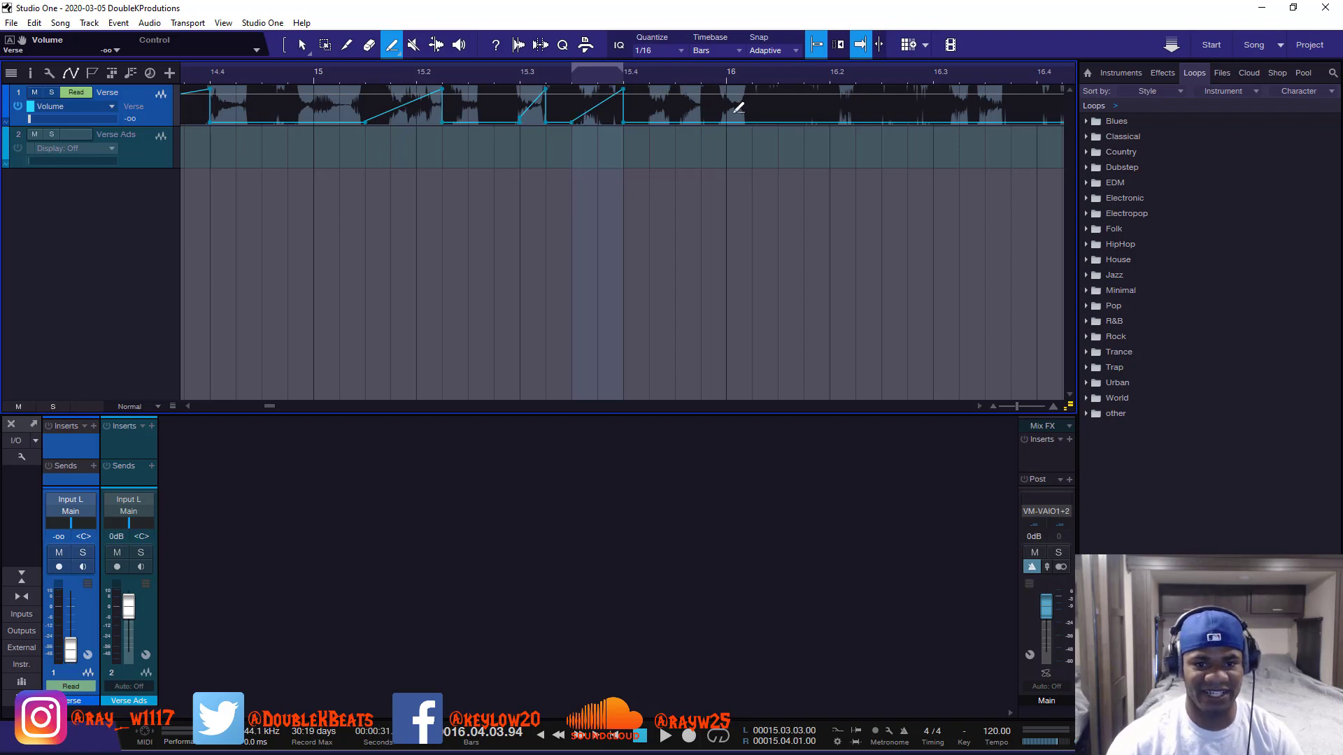
drag(675, 120, 726, 88)
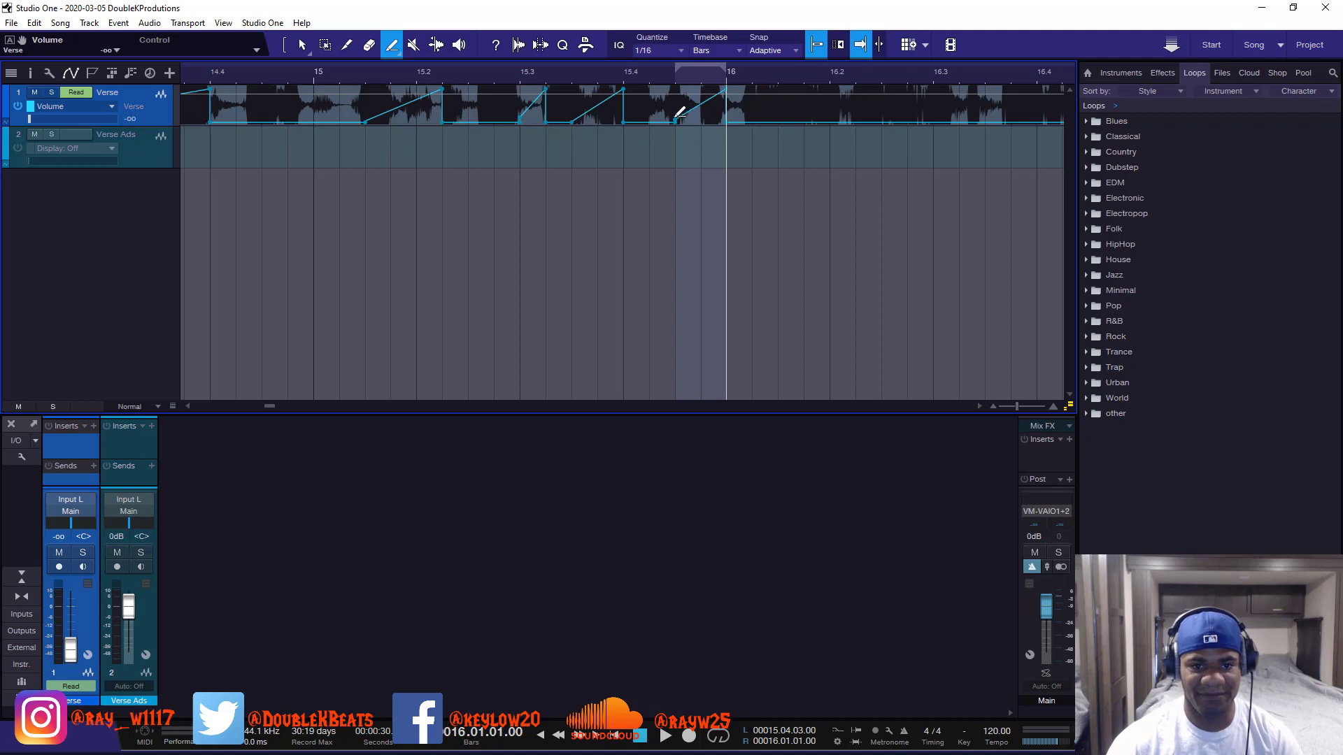
drag(652, 122, 675, 117)
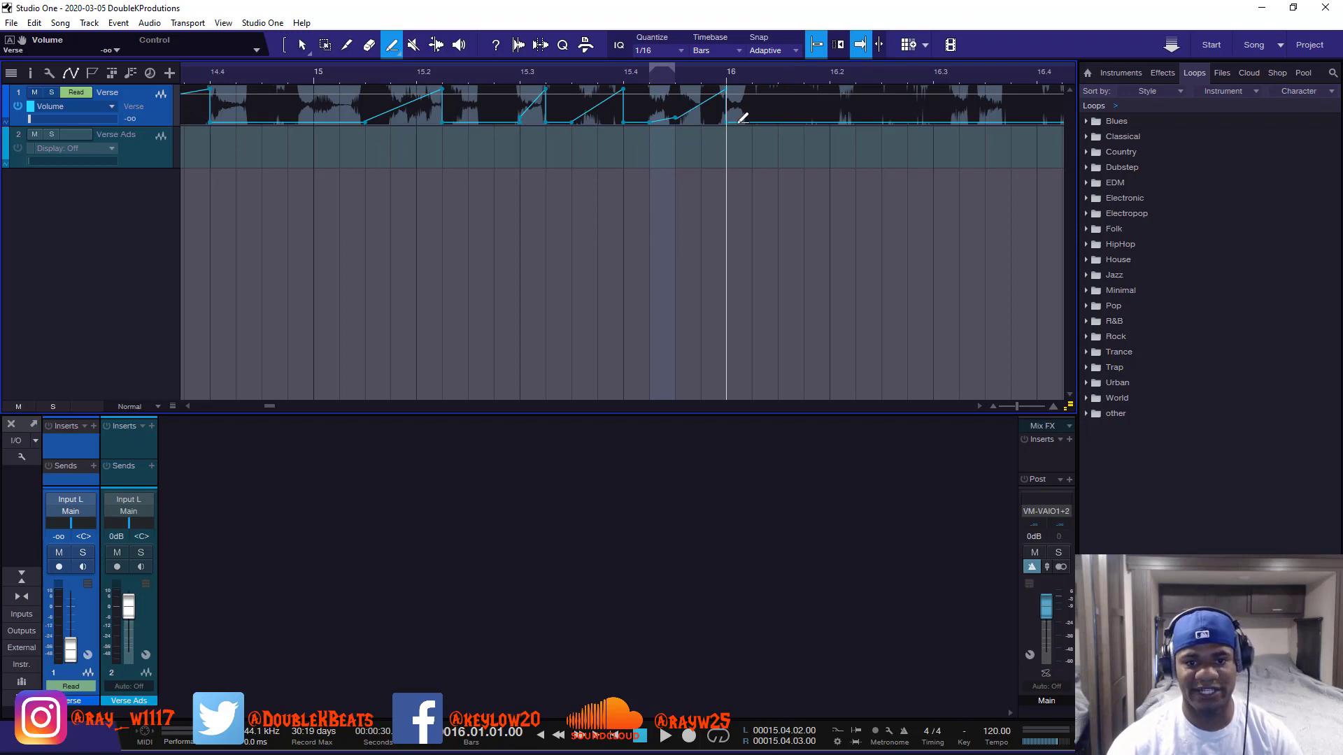
mouse_move(742, 119)
mouse_down()
mouse_move(787, 69)
mouse_move(881, 61)
mouse_up()
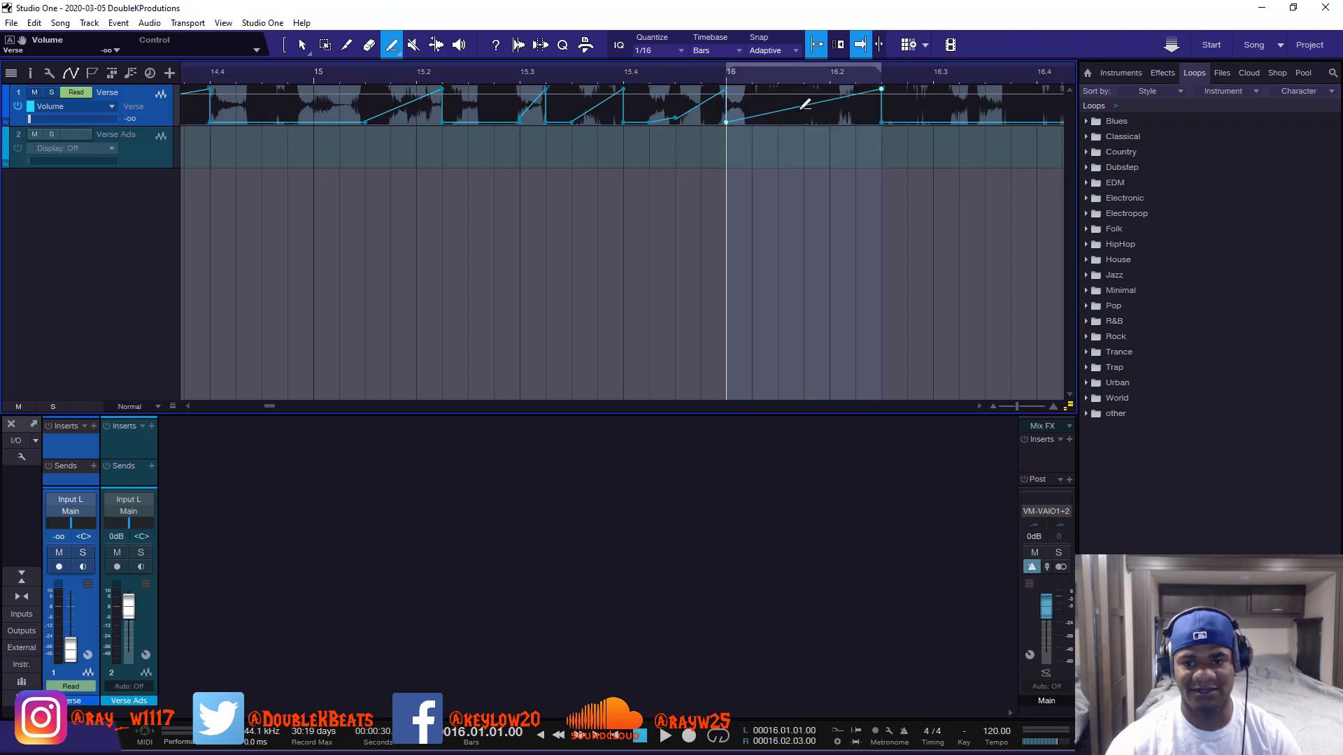
mouse_move(903, 121)
mouse_down()
mouse_move(930, 90)
mouse_move(1043, 52)
mouse_move(963, 85)
mouse_up()
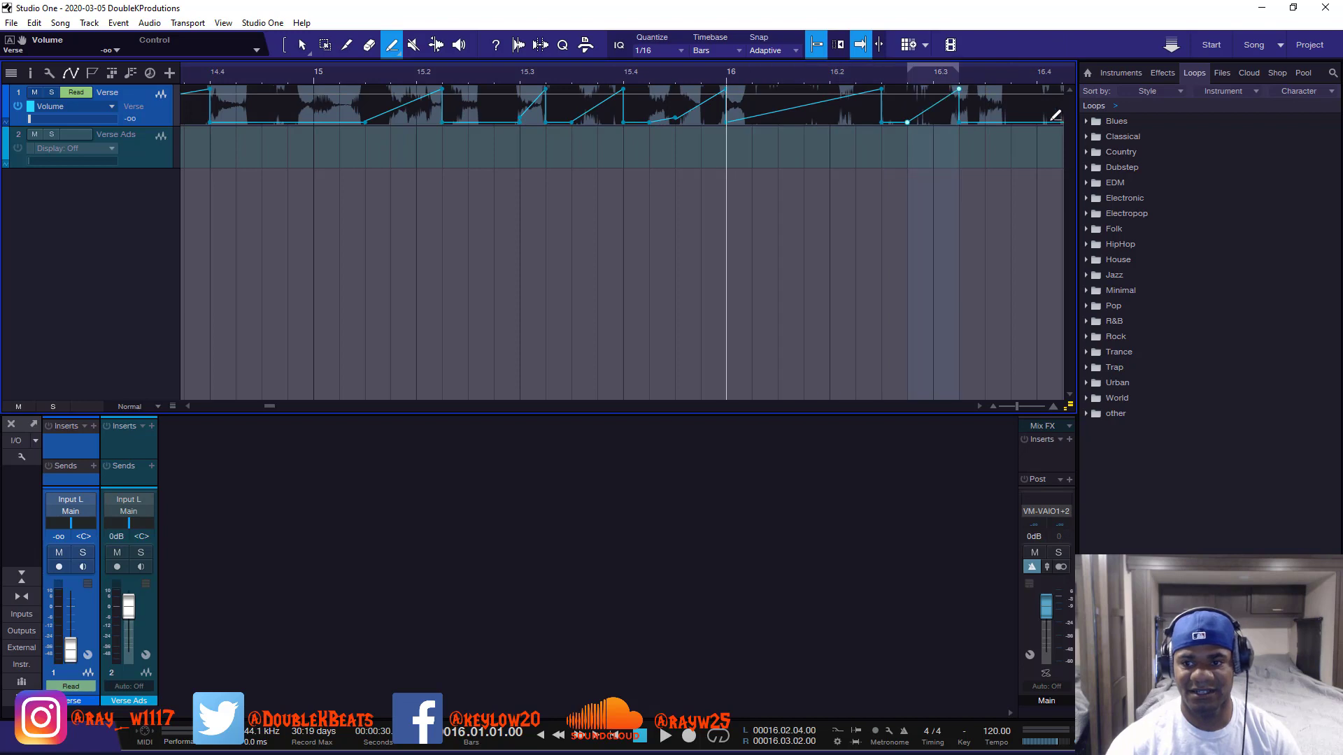
drag(1038, 122, 962, 90)
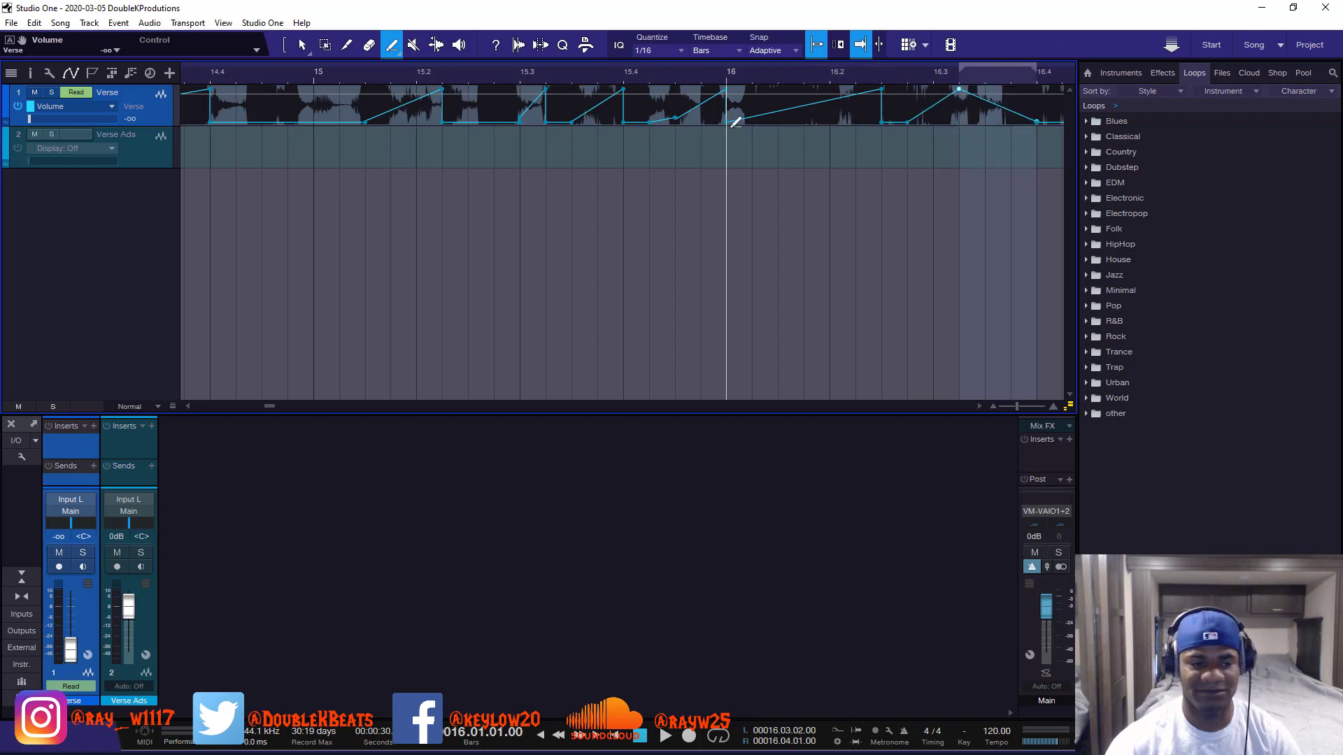
mouse_move(256, 120)
mouse_down()
mouse_move(284, 70)
mouse_move(434, 56)
mouse_move(308, 55)
mouse_move(462, 56)
mouse_move(300, 64)
mouse_move(356, 59)
mouse_move(321, 59)
mouse_move(352, 77)
mouse_up()
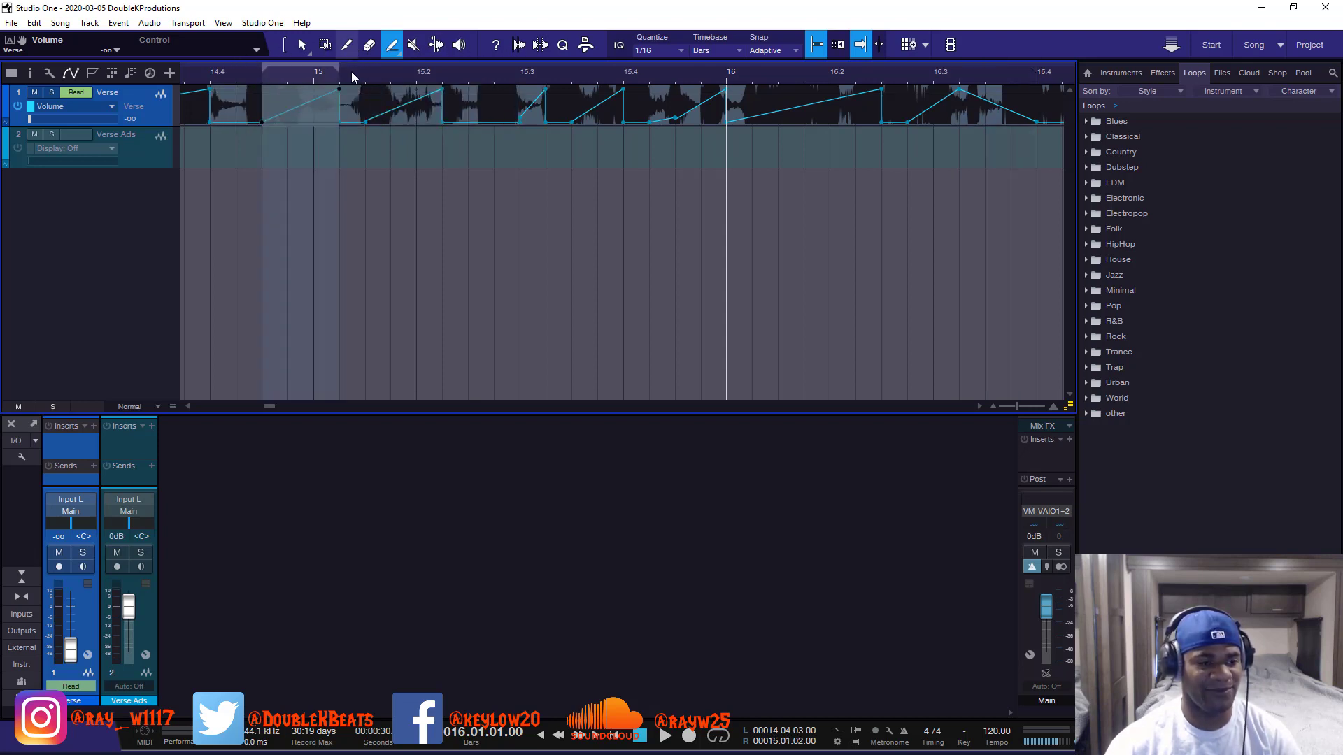
- Play the Verse track from about bar 14.4 through the painted volume ramps and stop playback
click(256, 74)
key(space)
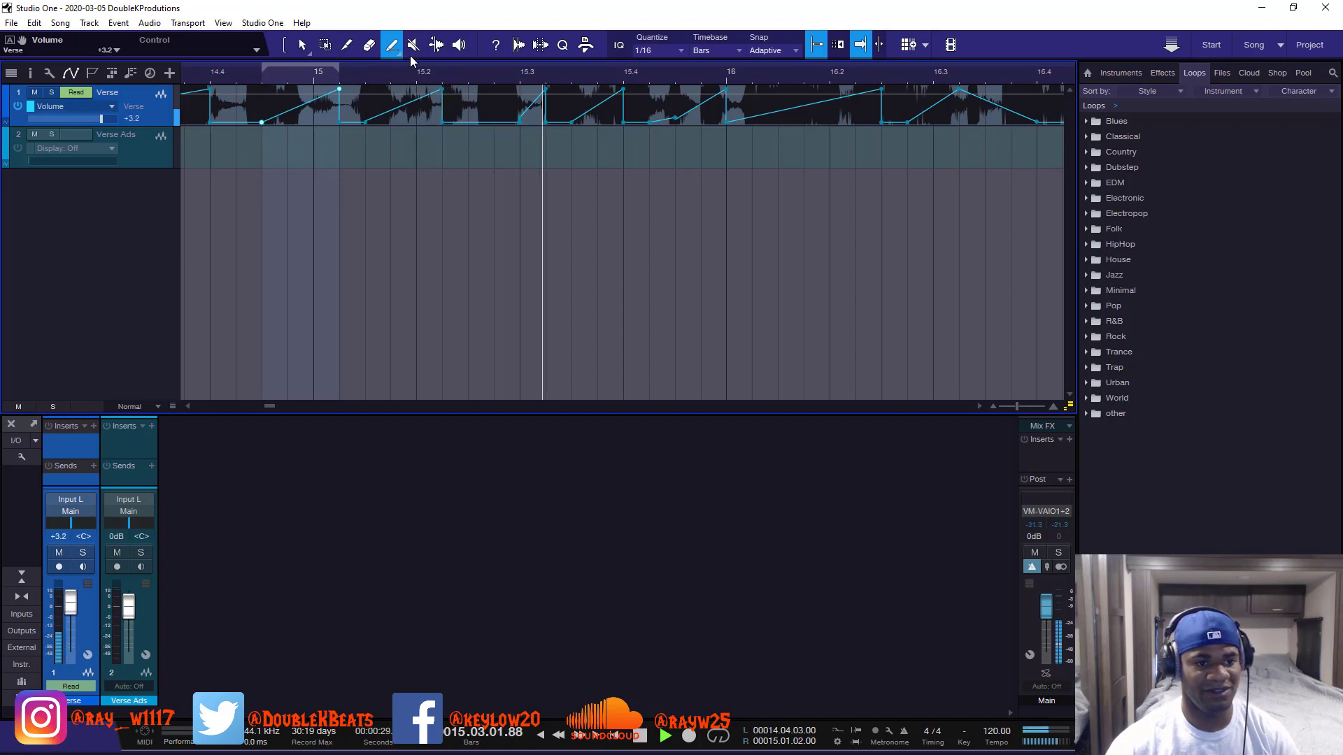
scroll(409, 70, down, 5)
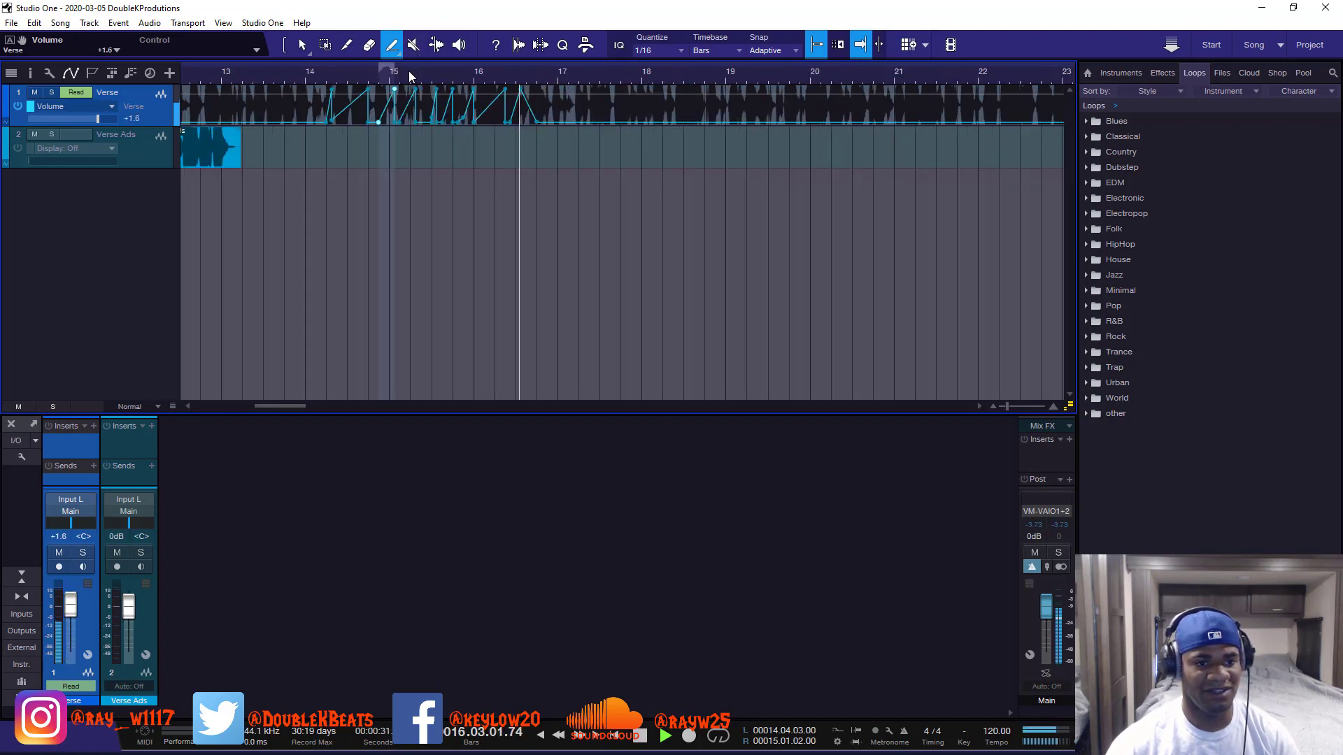
key(space)
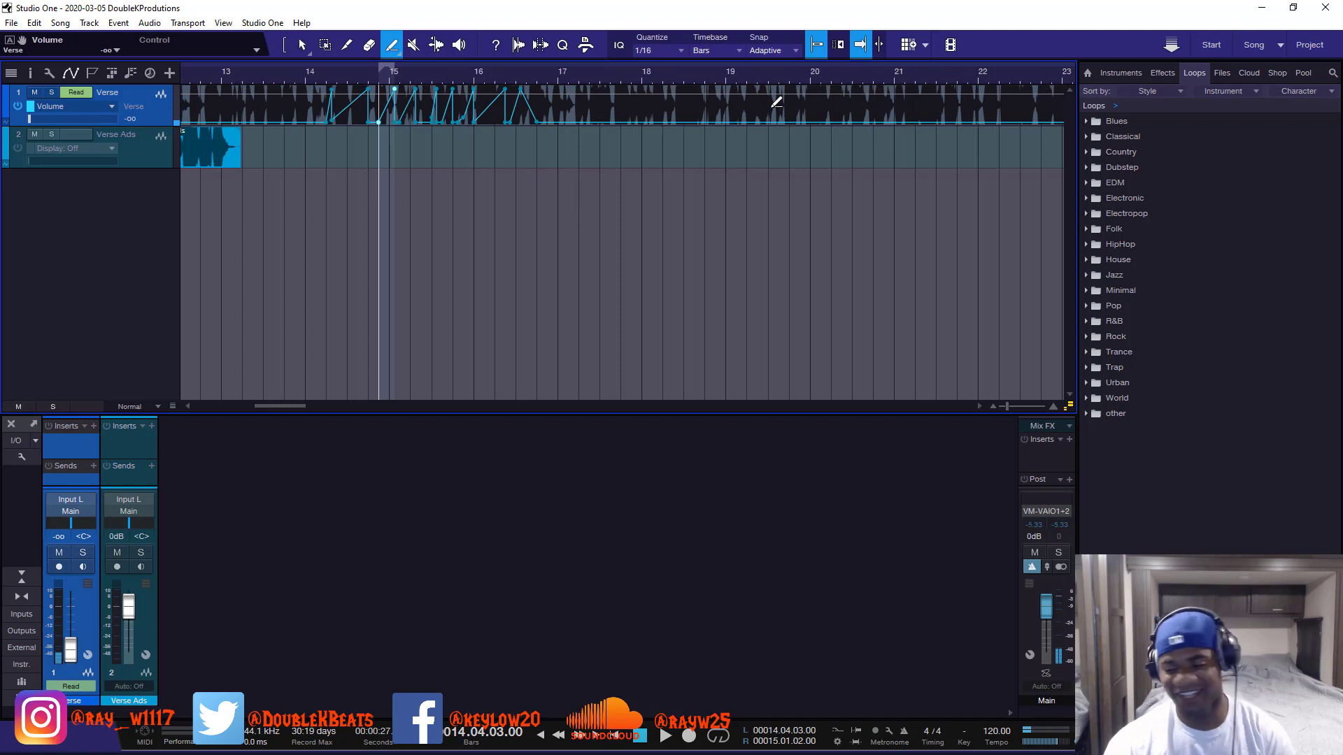
- Paint a rising volume line from bar 19.1 to 19.3, and falling lines over bars 20.1 to 21.2 and 23.2 to 24.1
drag(726, 121, 783, 89)
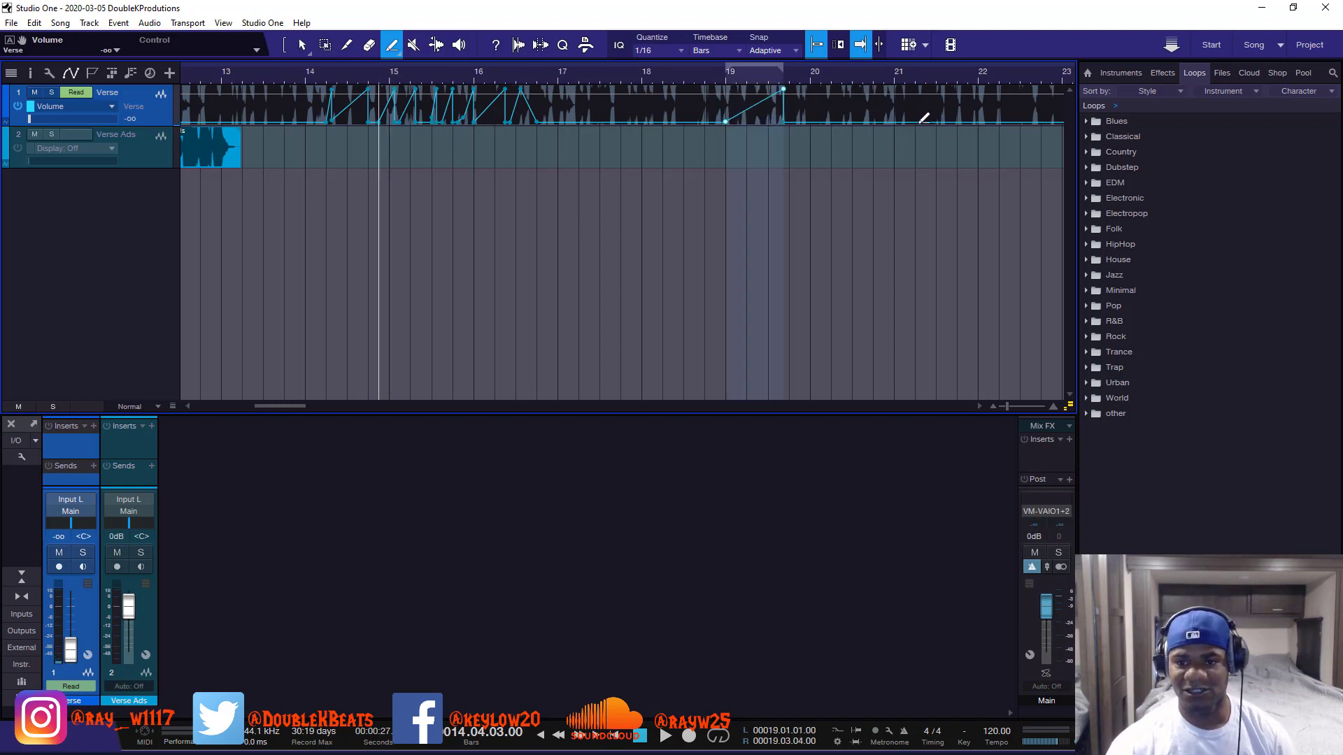
mouse_move(916, 123)
mouse_down()
mouse_move(801, 88)
mouse_move(817, 85)
mouse_up()
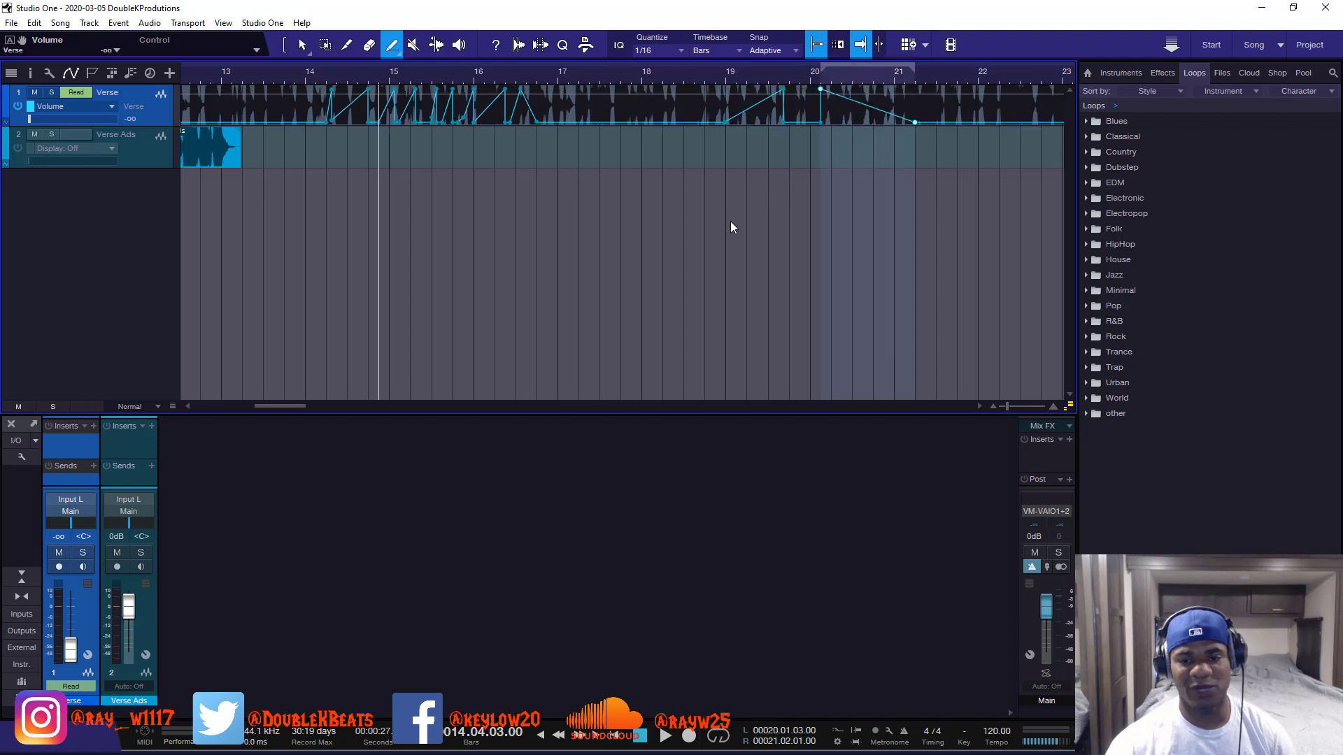
scroll(629, 81, down, 5)
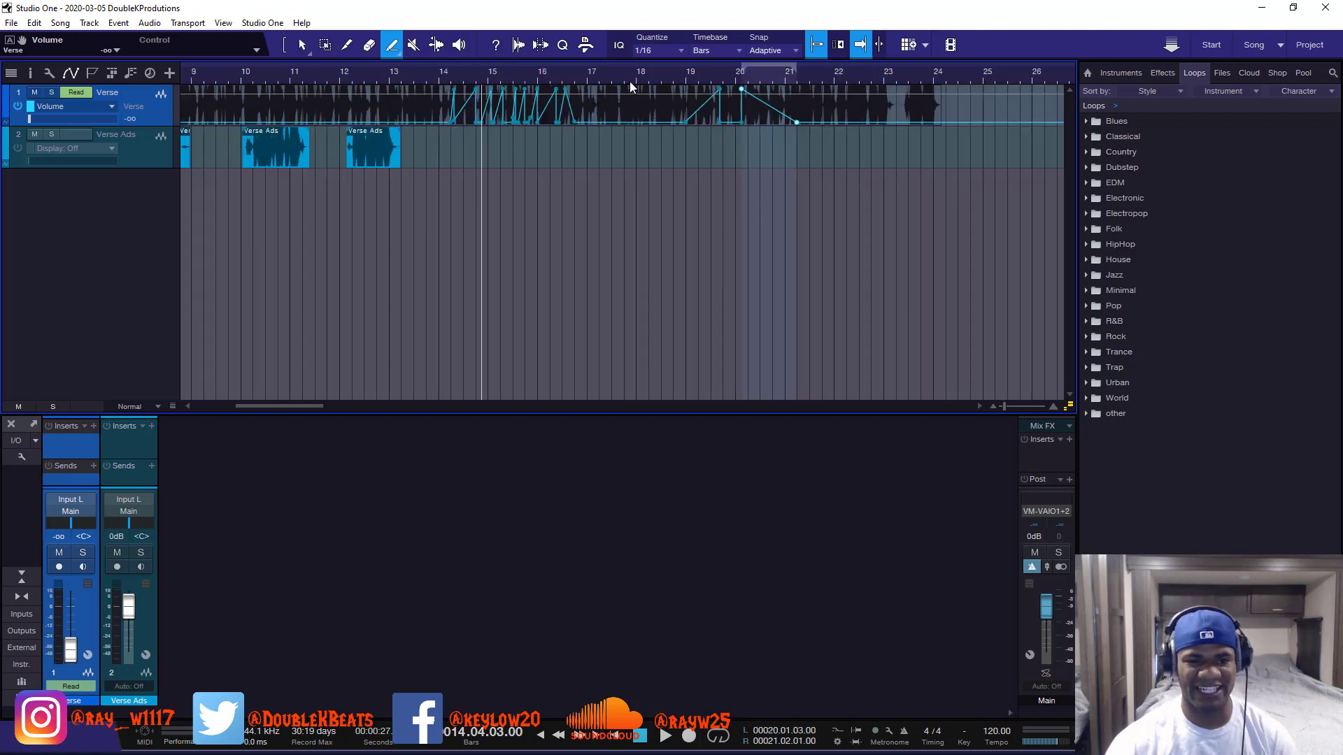
scroll(566, 82, up, 5)
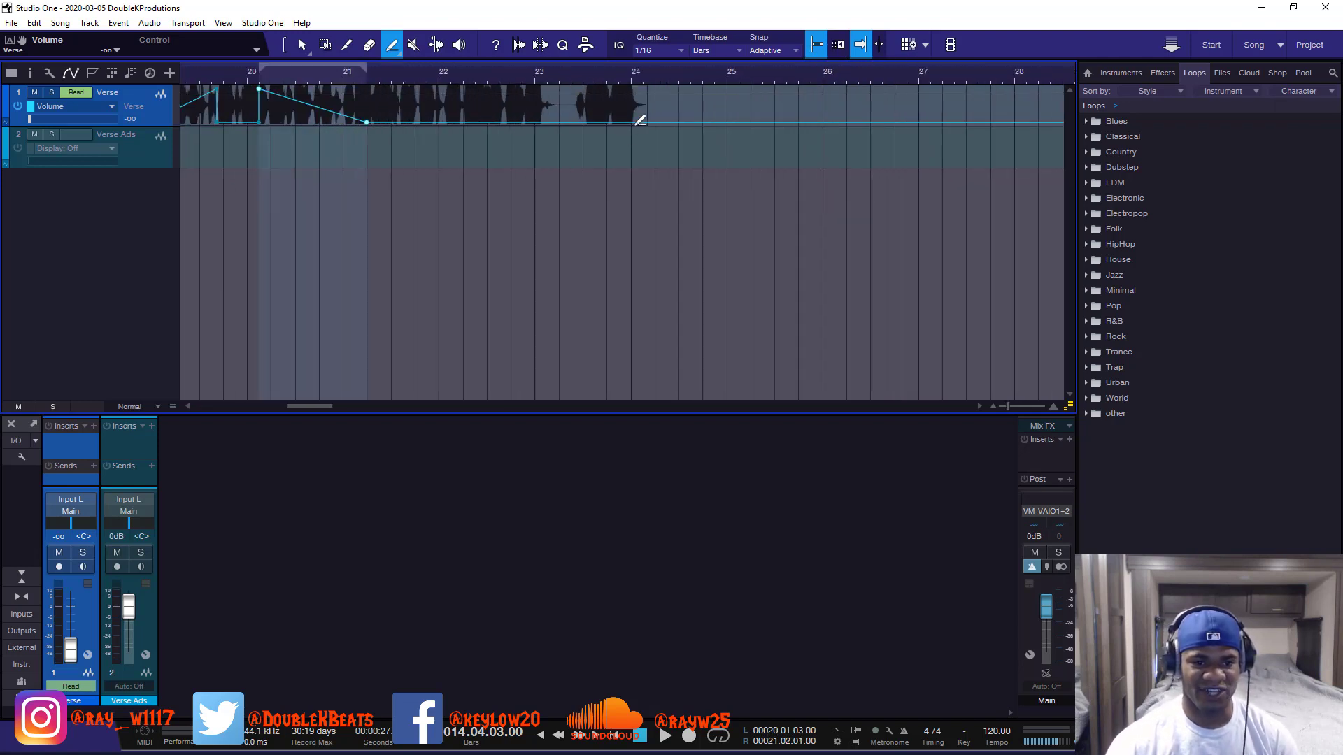
drag(641, 119, 558, 84)
- Play back the falling volume line at the end of the Verse clip from about bar 23.1
key(space)
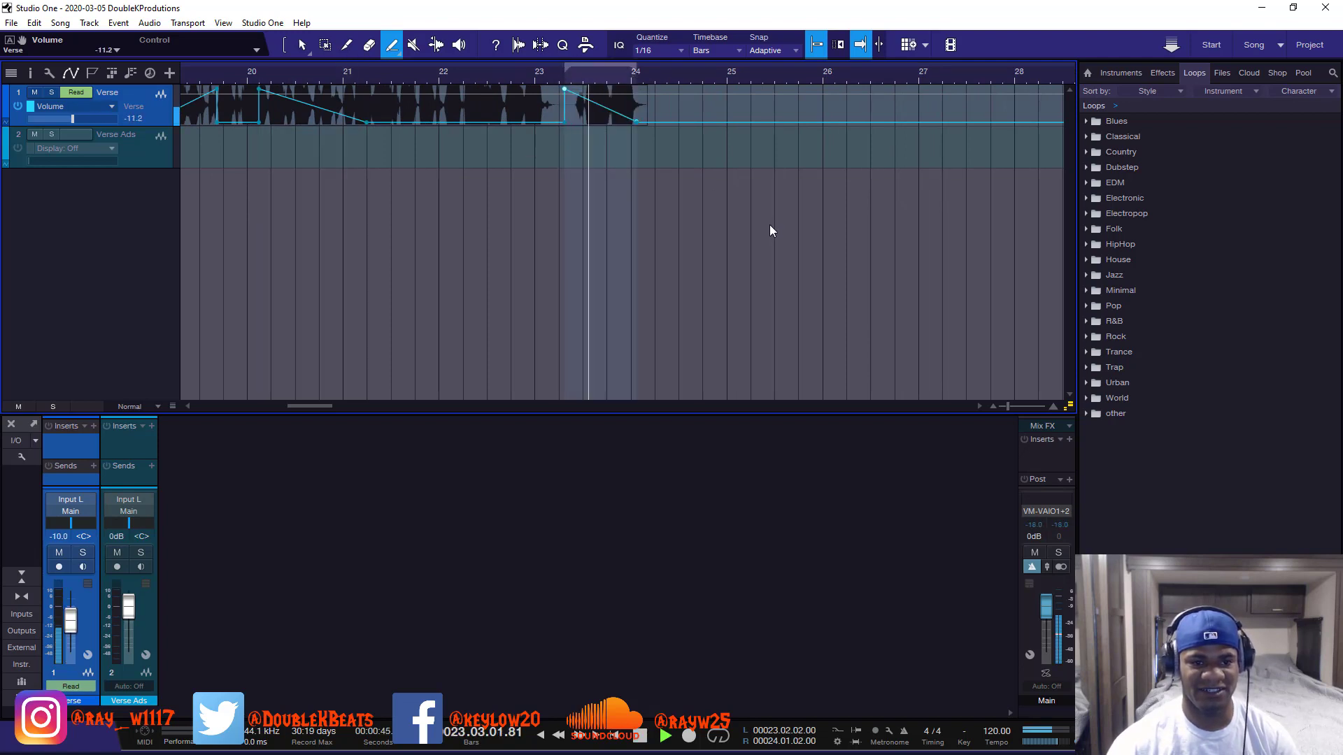
key(space)
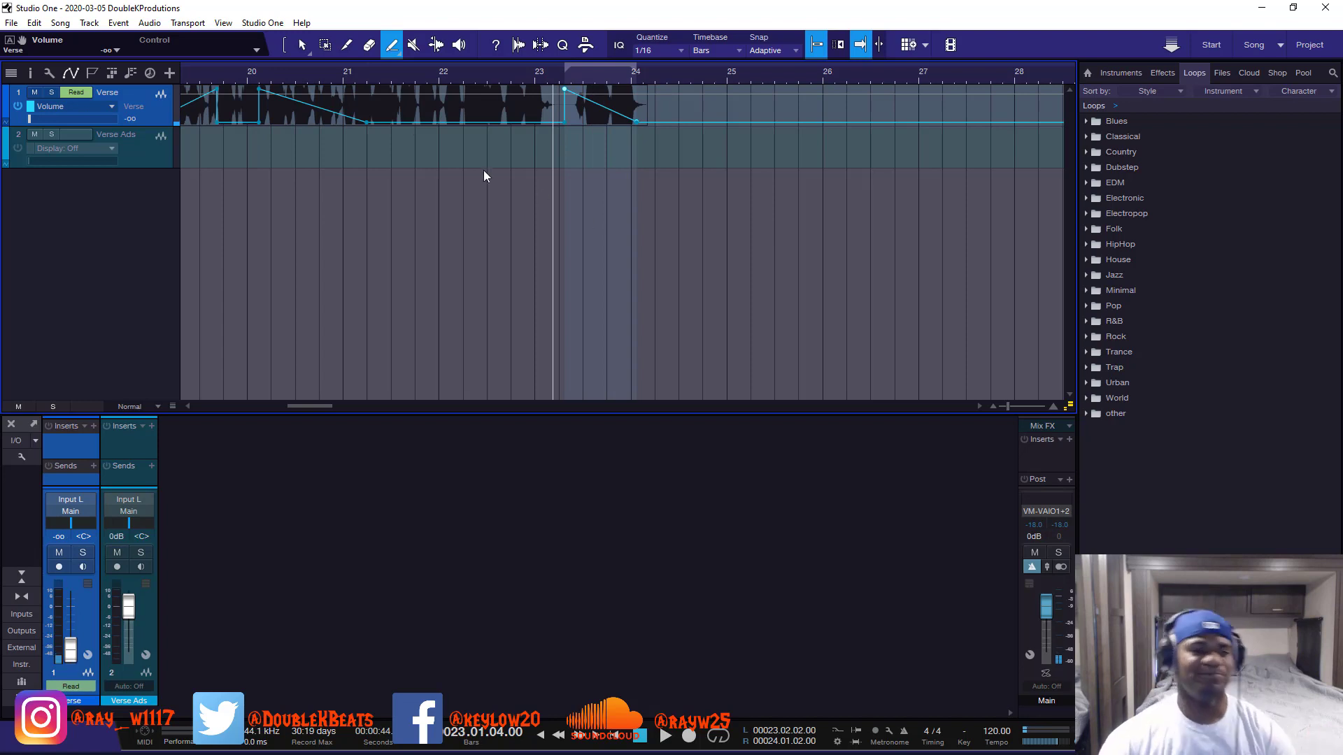
click(397, 54)
click(634, 74)
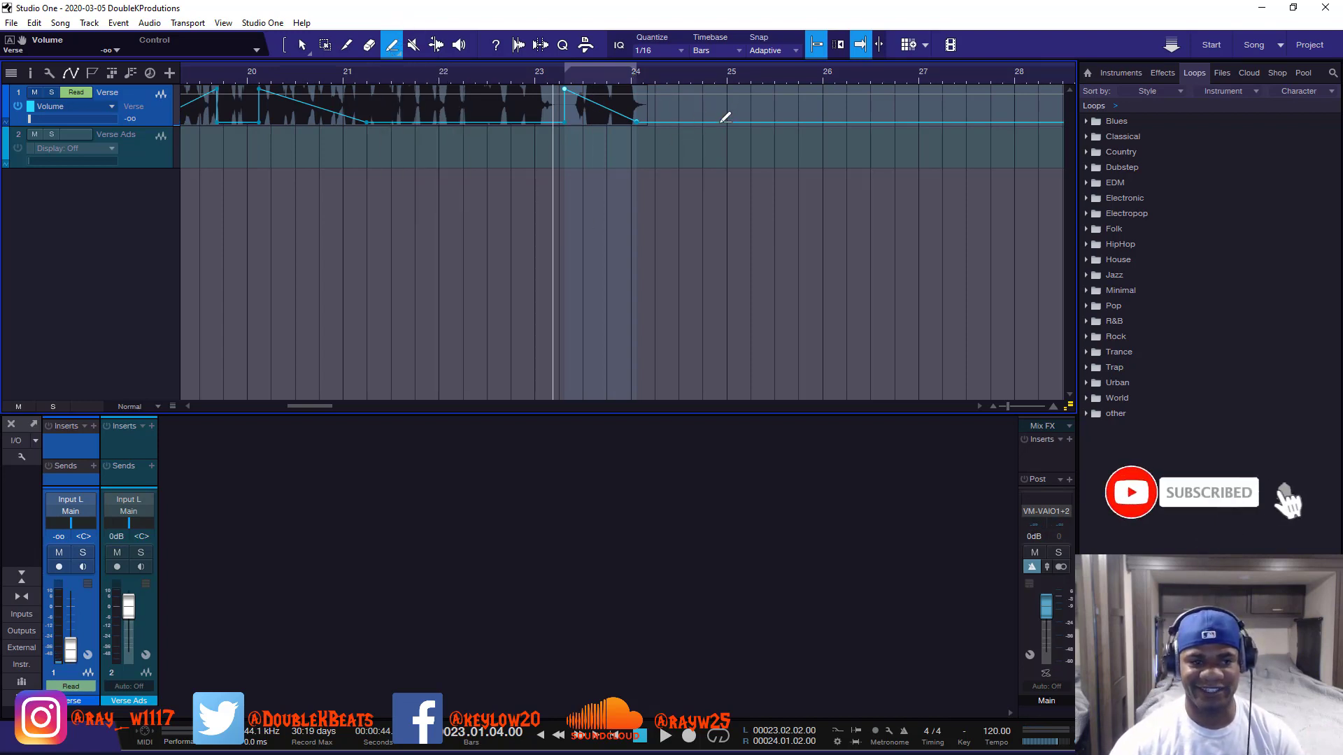
- Build a Verse volume ramp point by point between bars 25.2 and 26, and paint one with the Line shape between bars 26.3 and 27.3
key(1)
click(769, 123)
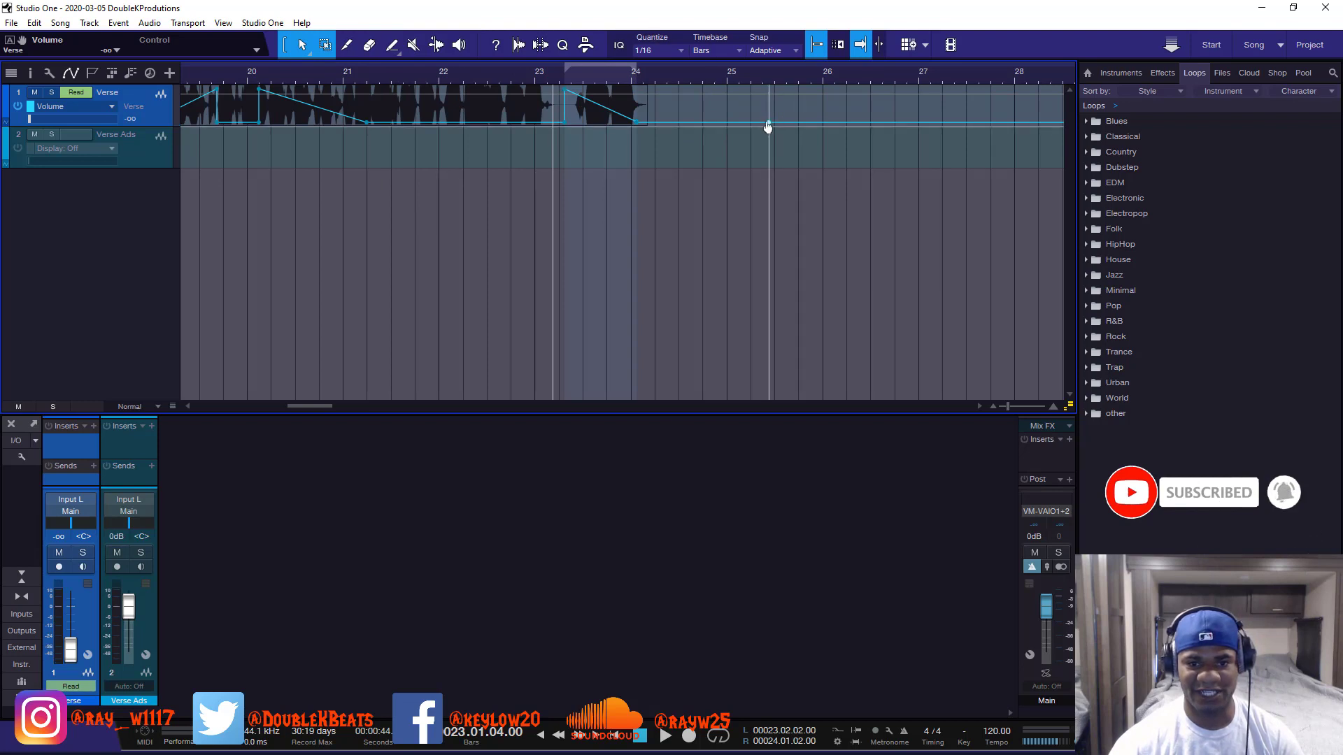
drag(818, 123, 828, 246)
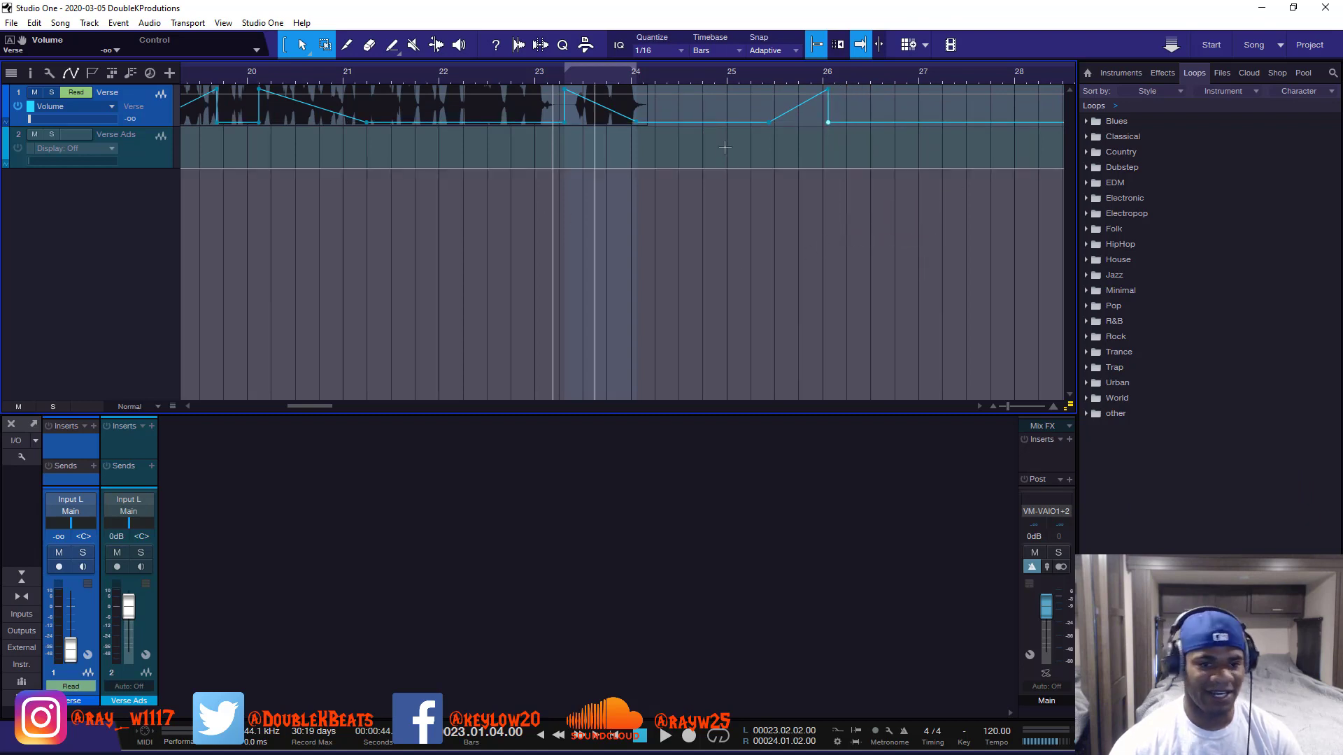
click(390, 46)
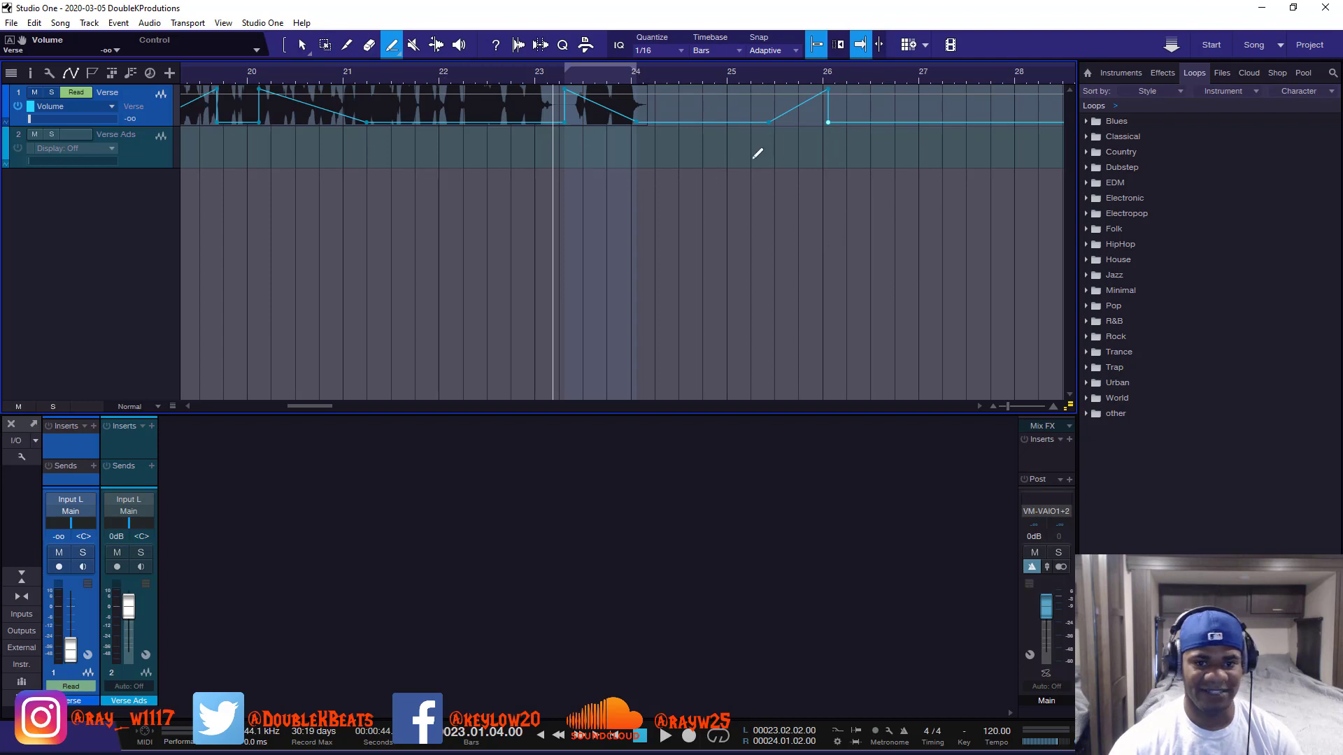
drag(876, 122, 984, 89)
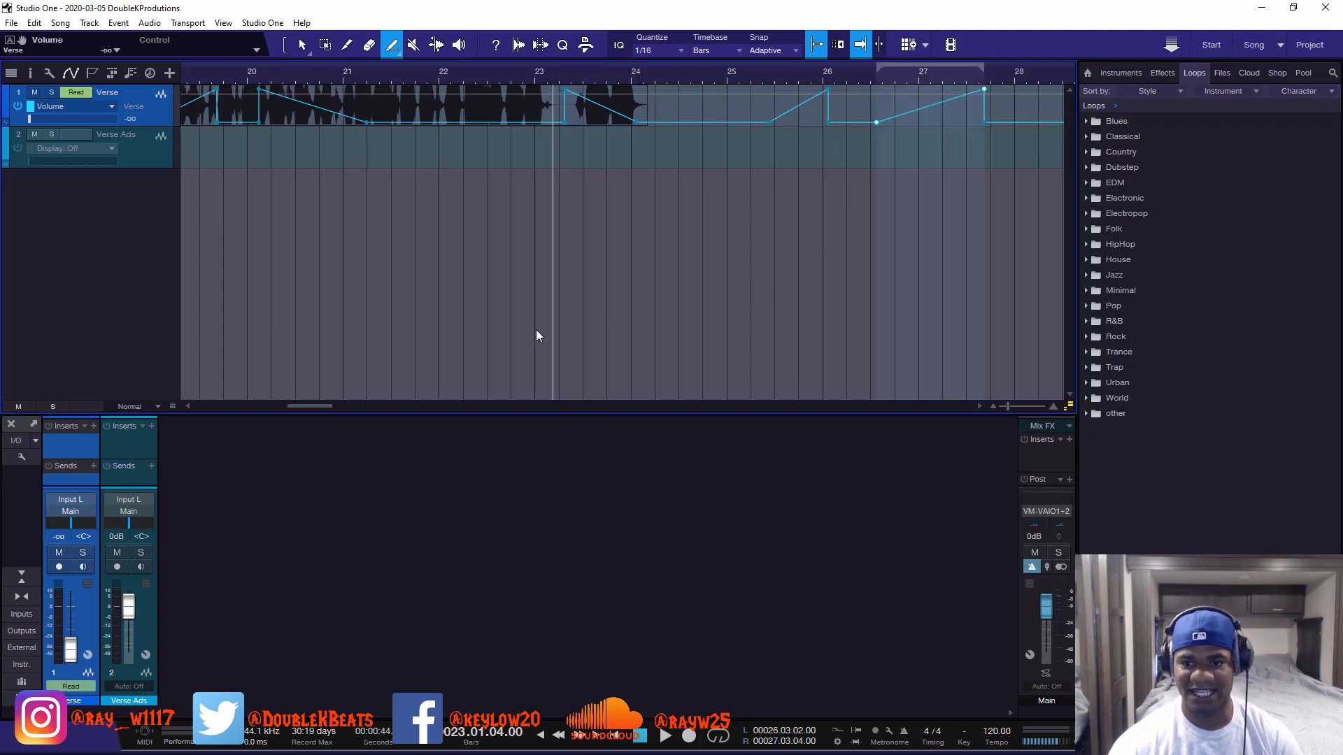
- Set the Paint tool's shape to Parabola and delete all Verse volume points between about bars 14 and 27
click(396, 50)
click(417, 117)
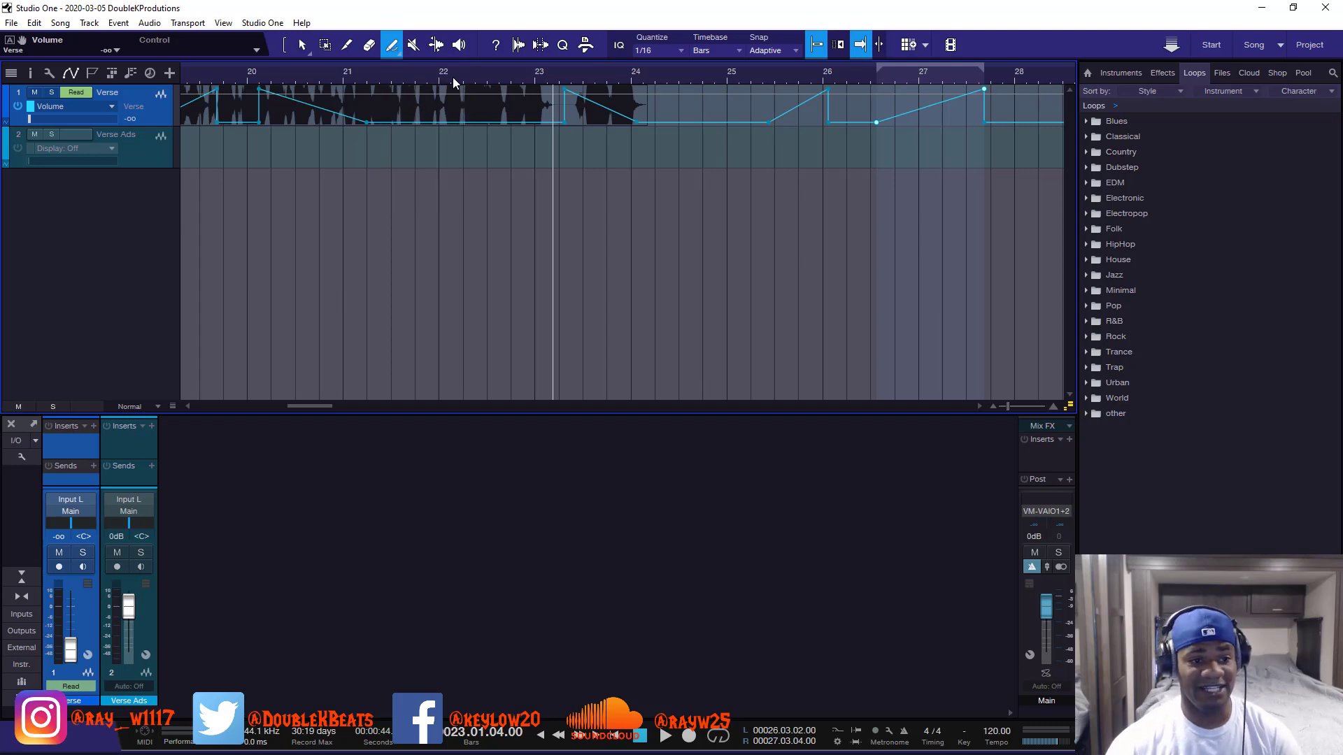
scroll(456, 74, down, 5)
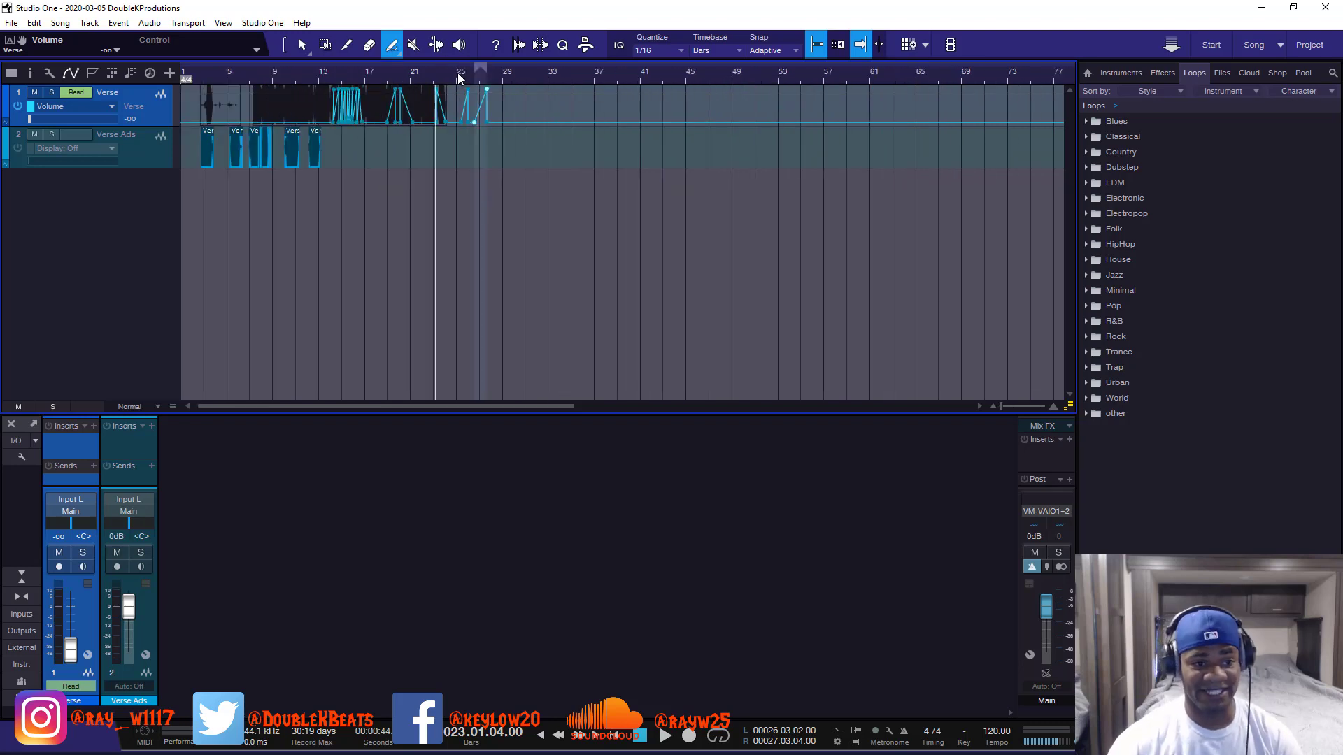
click(301, 47)
drag(506, 109, 290, 109)
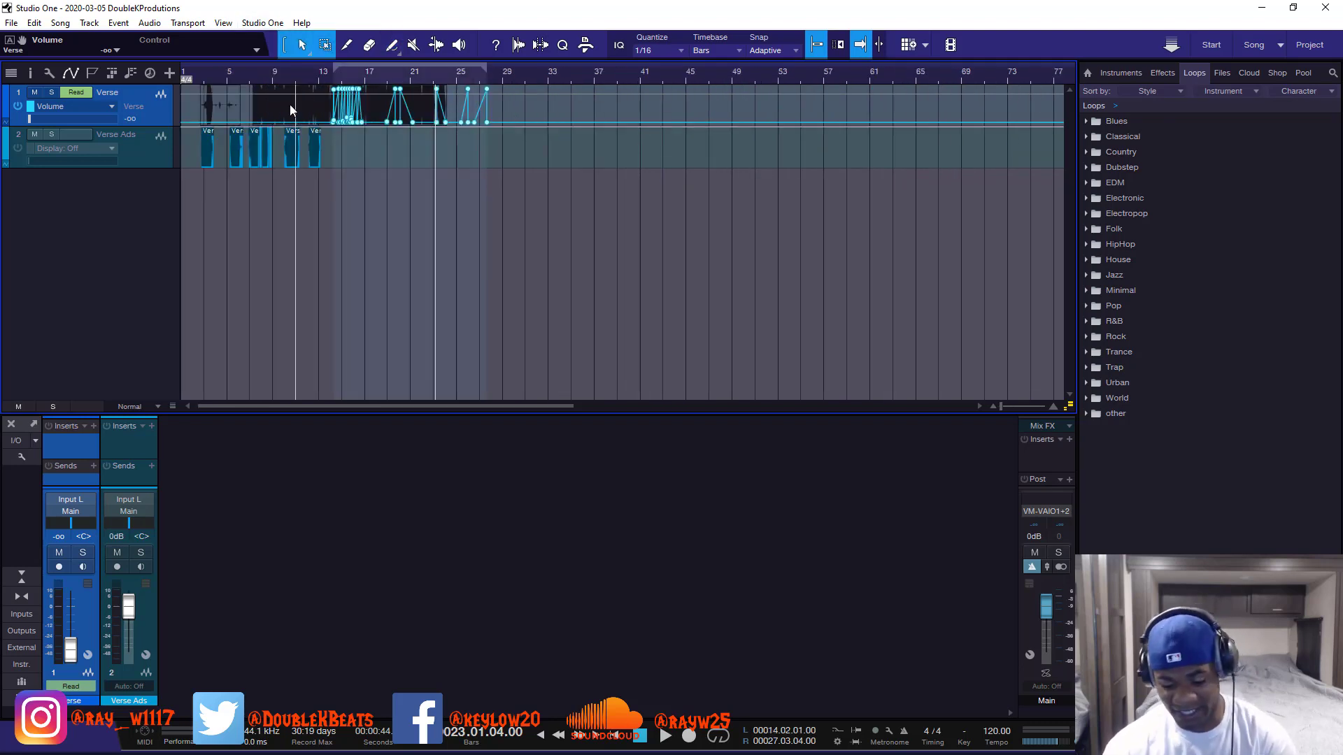
key(Delete)
- Paint a rising parabola volume curve on the Verse track from bar 17.3 to 22.1
scroll(345, 74, up, 3)
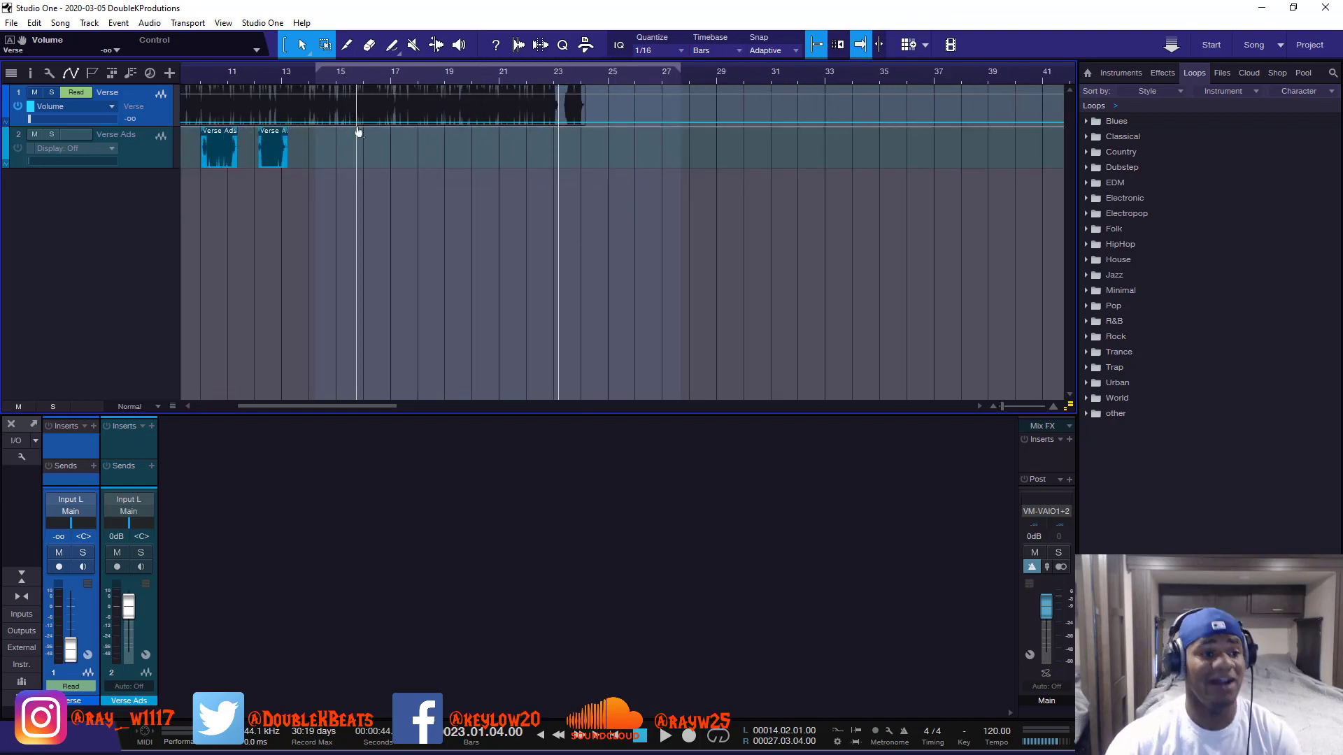
click(392, 44)
key(space)
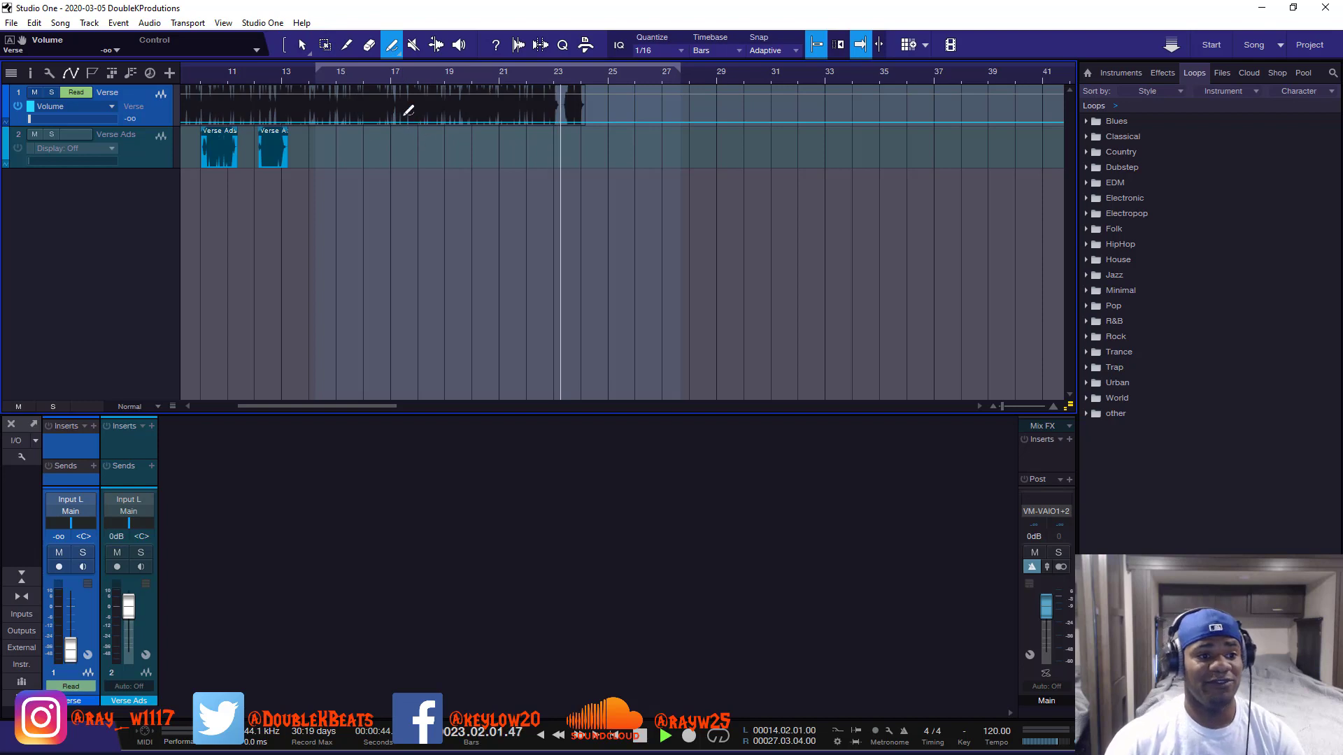
key(space)
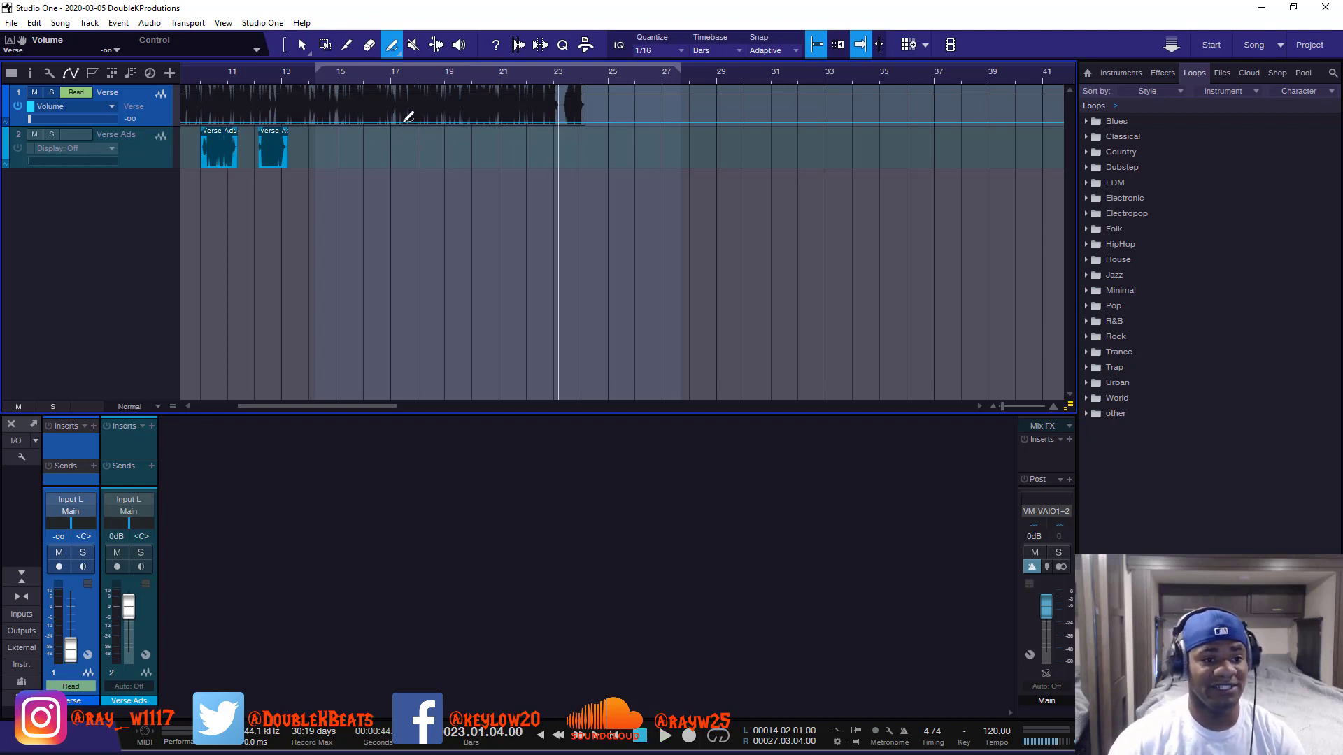
mouse_move(407, 117)
mouse_down()
mouse_move(413, 89)
mouse_move(532, 67)
mouse_up()
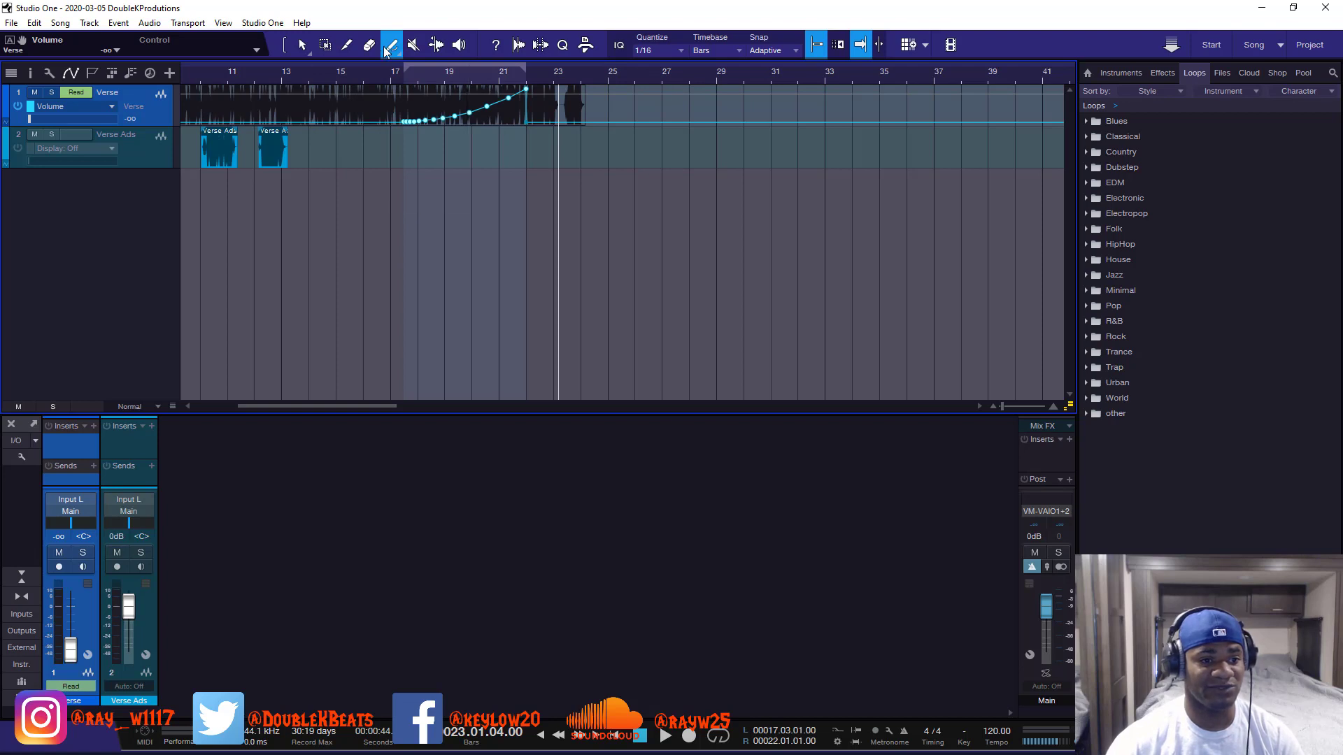
- Paint rising parabola curves over bars 29.4 to 32.1 and 33.4 to 38.1, and a falling one from 37.3 to 40.4
click(386, 50)
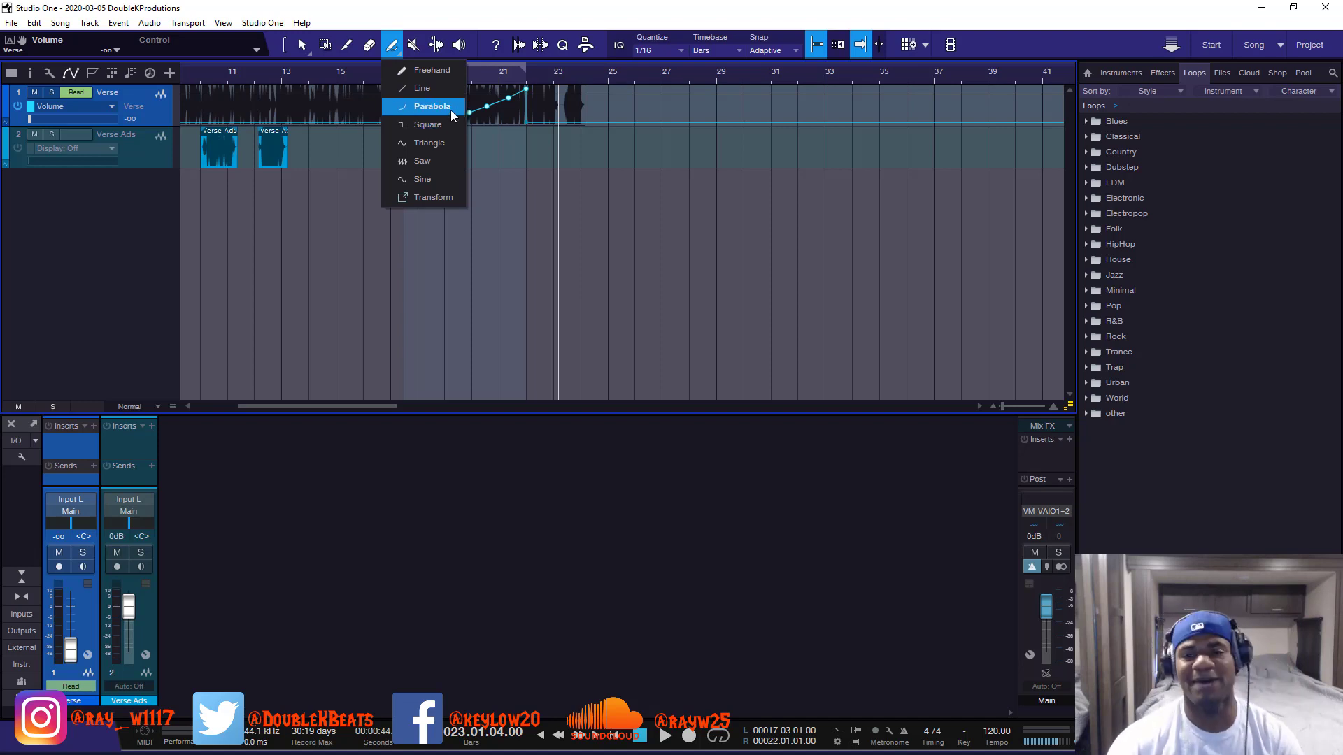
click(558, 70)
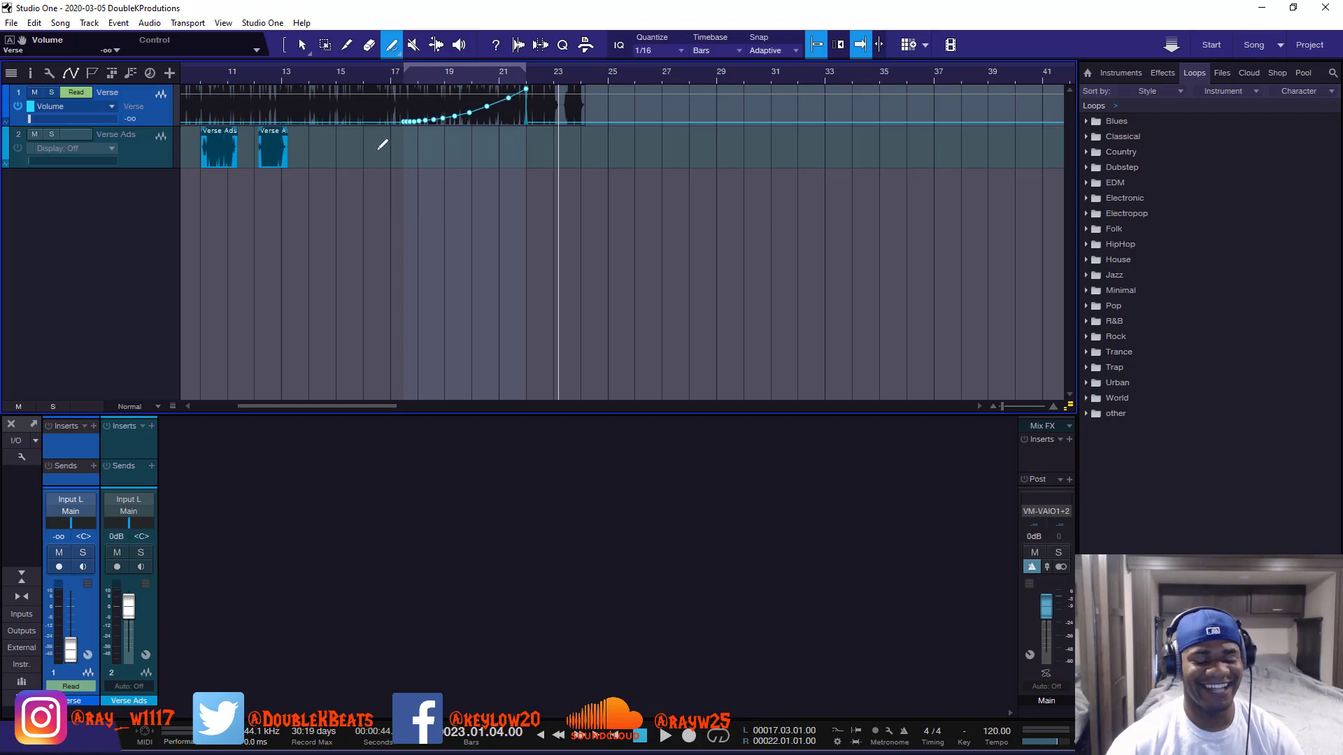
drag(740, 121, 812, 84)
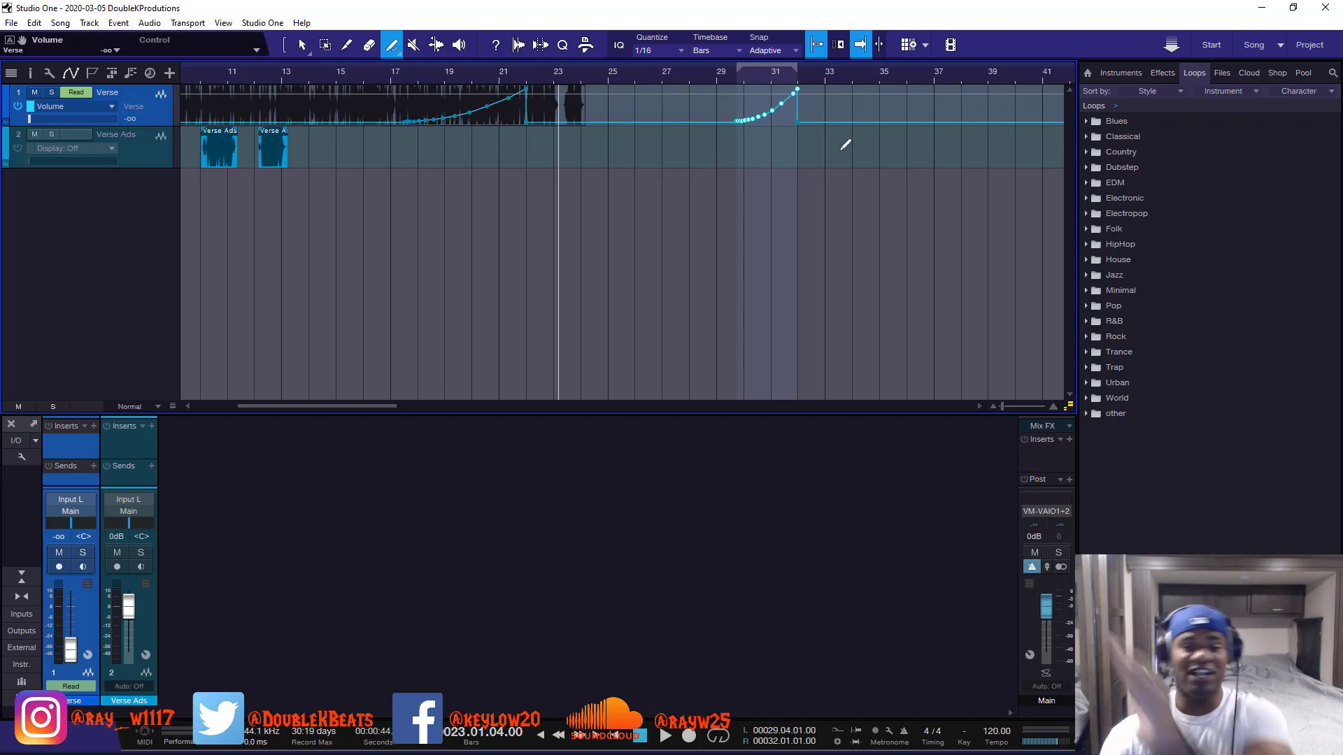
drag(847, 121, 961, 89)
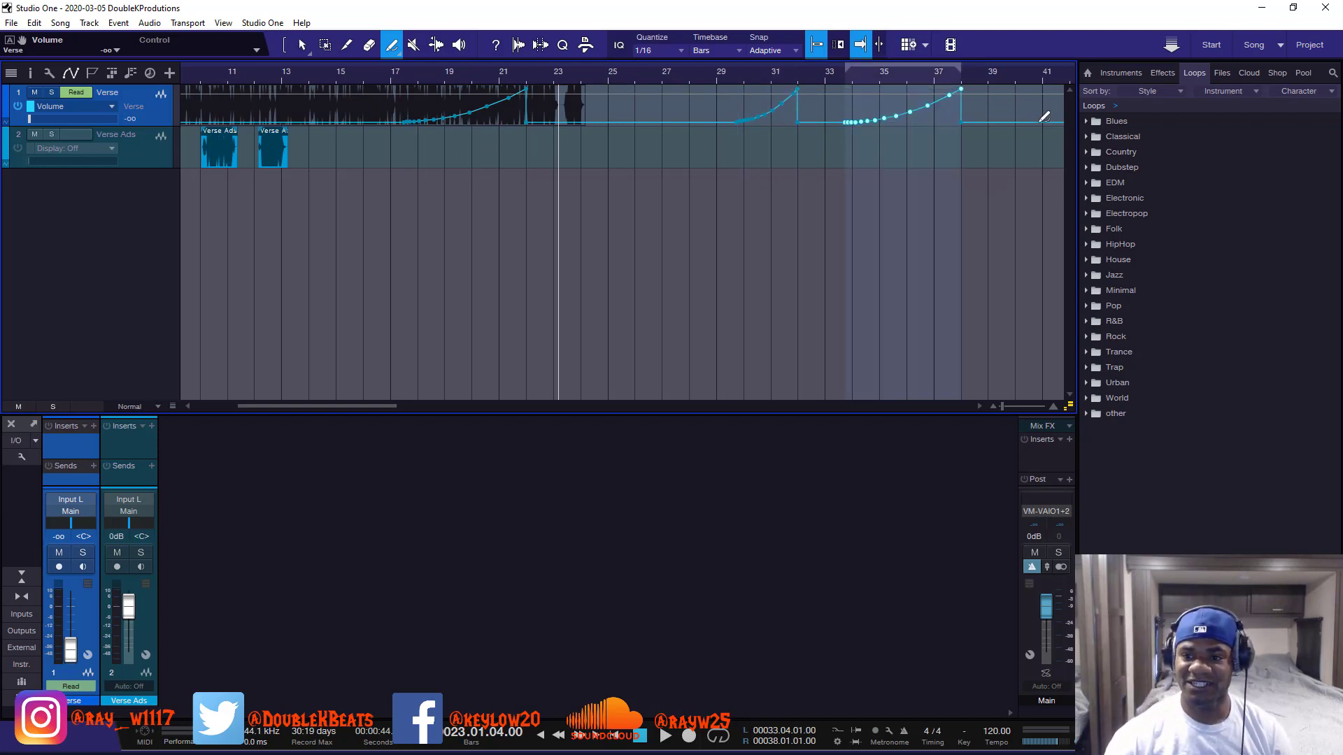
drag(1043, 121, 957, 63)
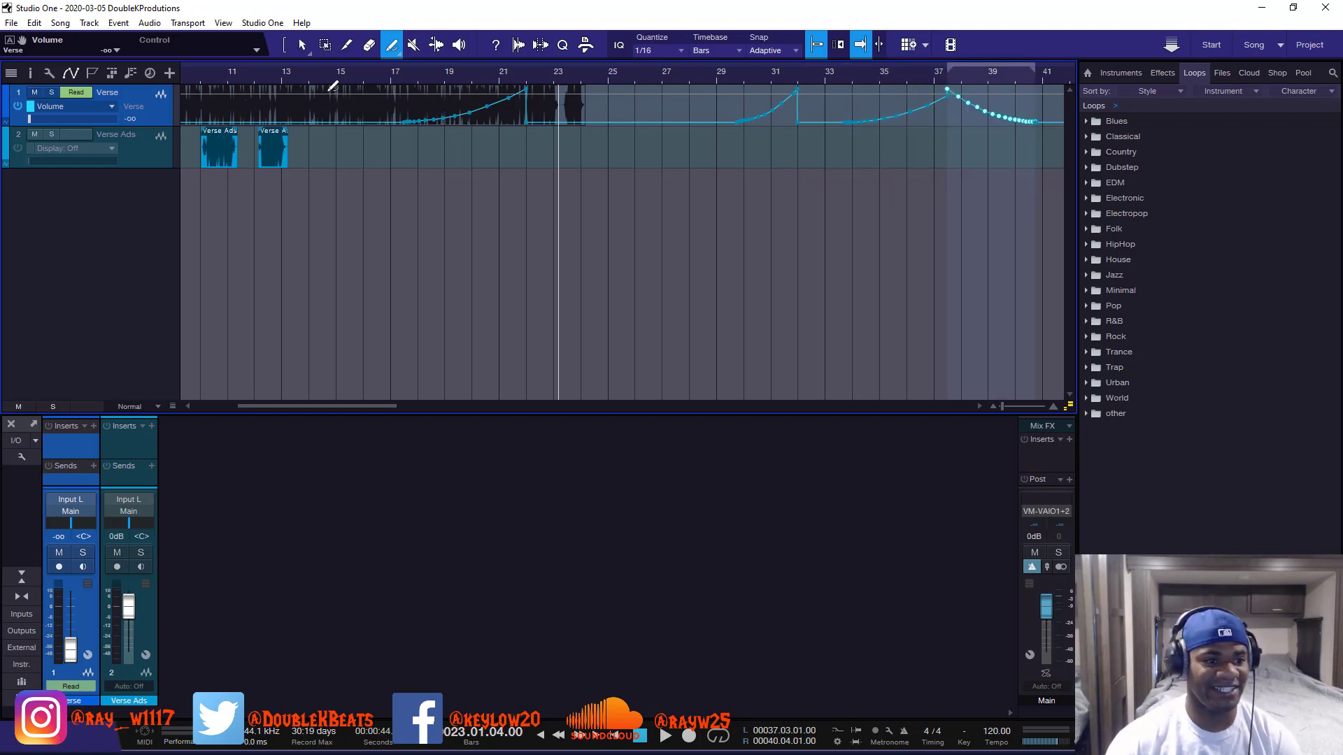
- Play the Verse track from bar 17 through the rising parabola curve and stop playback
click(389, 74)
key(space)
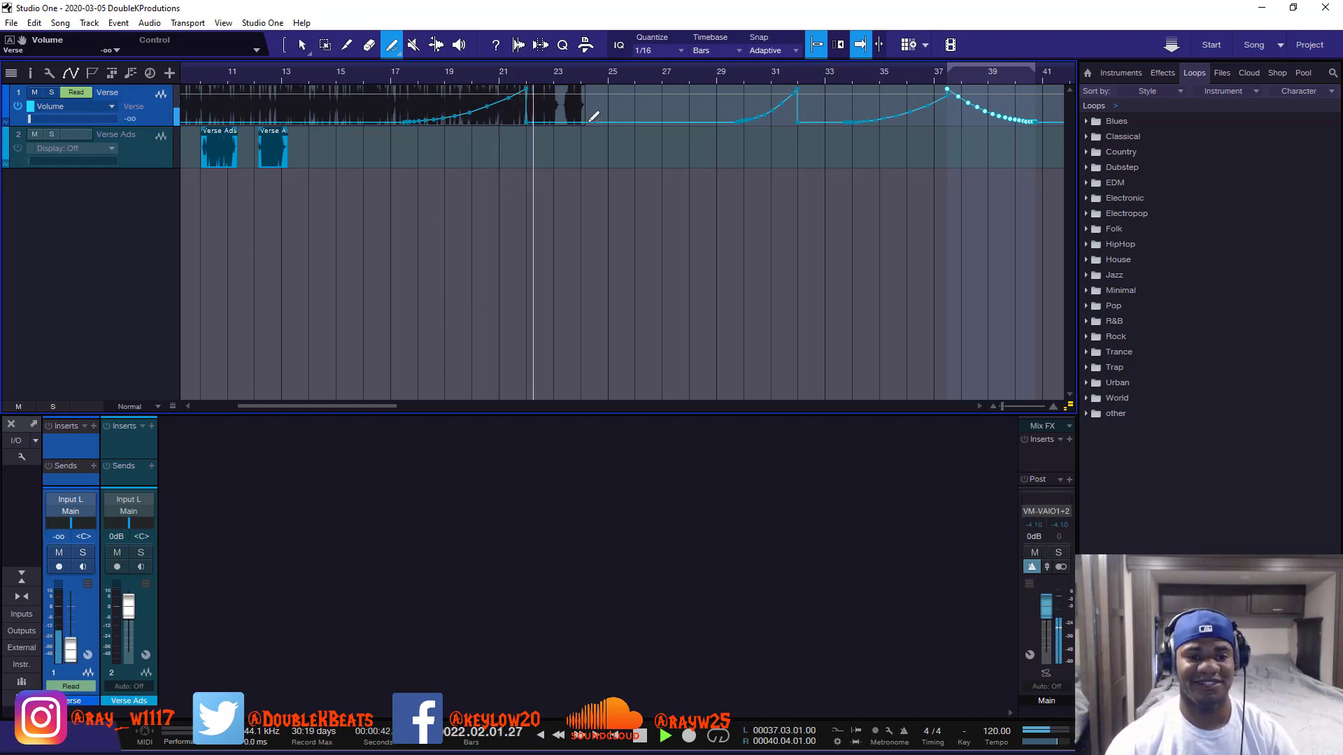
key(space)
- Paint a rising parabola volume curve over the end of the Verse clip, from bar 23.2 to 24.4
mouse_move(572, 122)
mouse_down()
mouse_move(568, 108)
mouse_move(602, 89)
mouse_up()
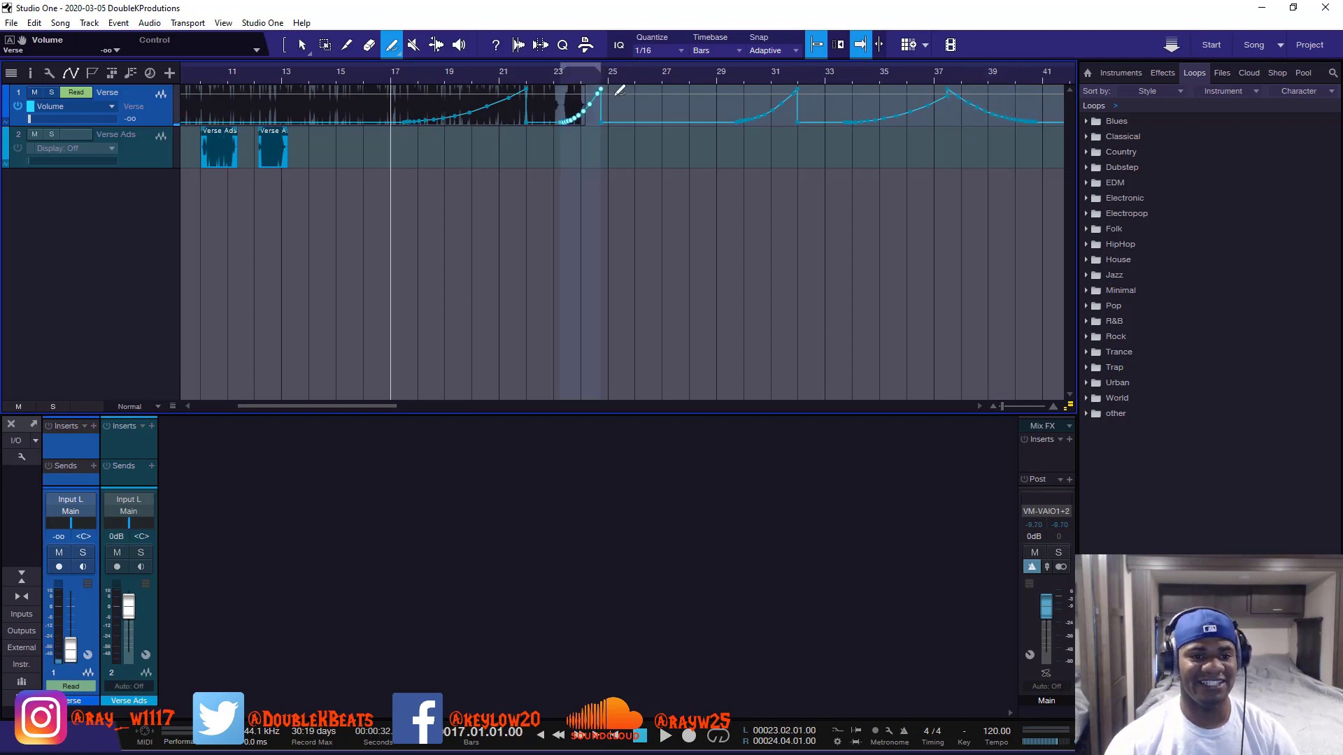
- Play the Verse track from bar 23.2 through the rising parabola at the clip's end and stop playback
click(559, 76)
key(space)
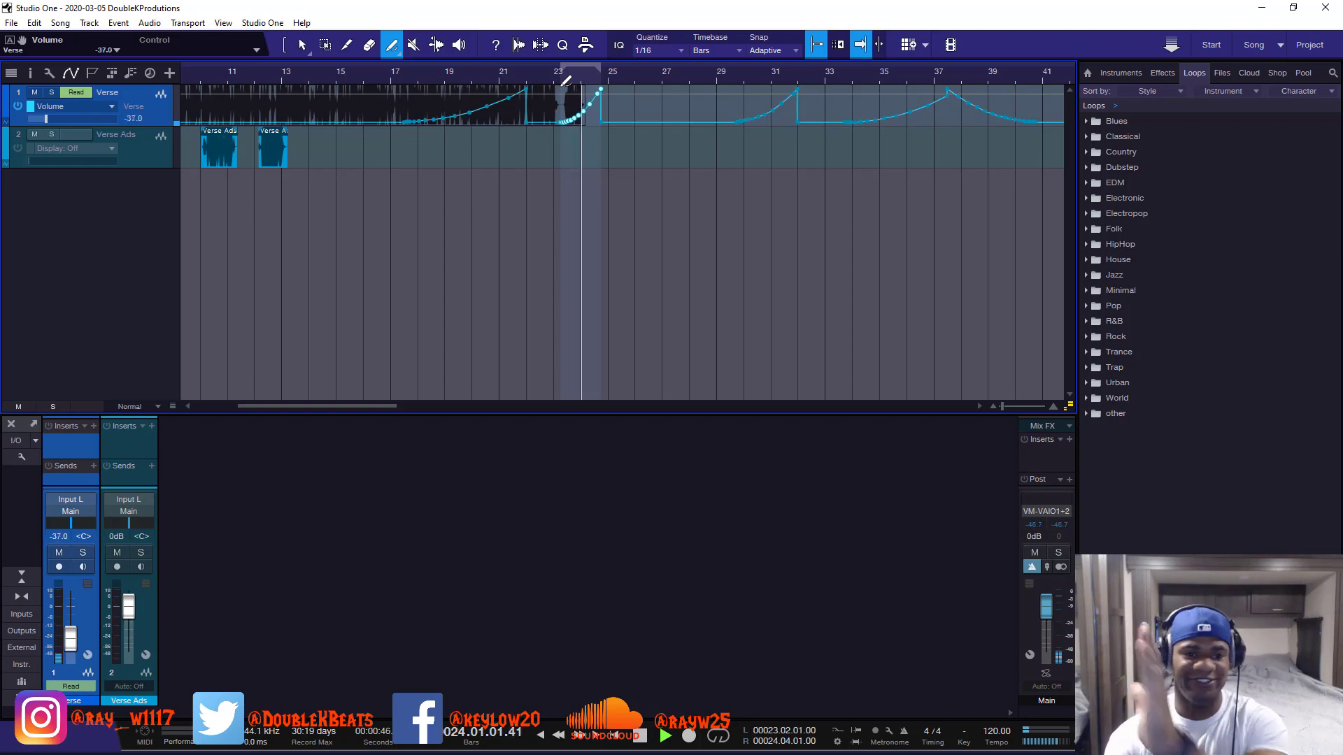
key(space)
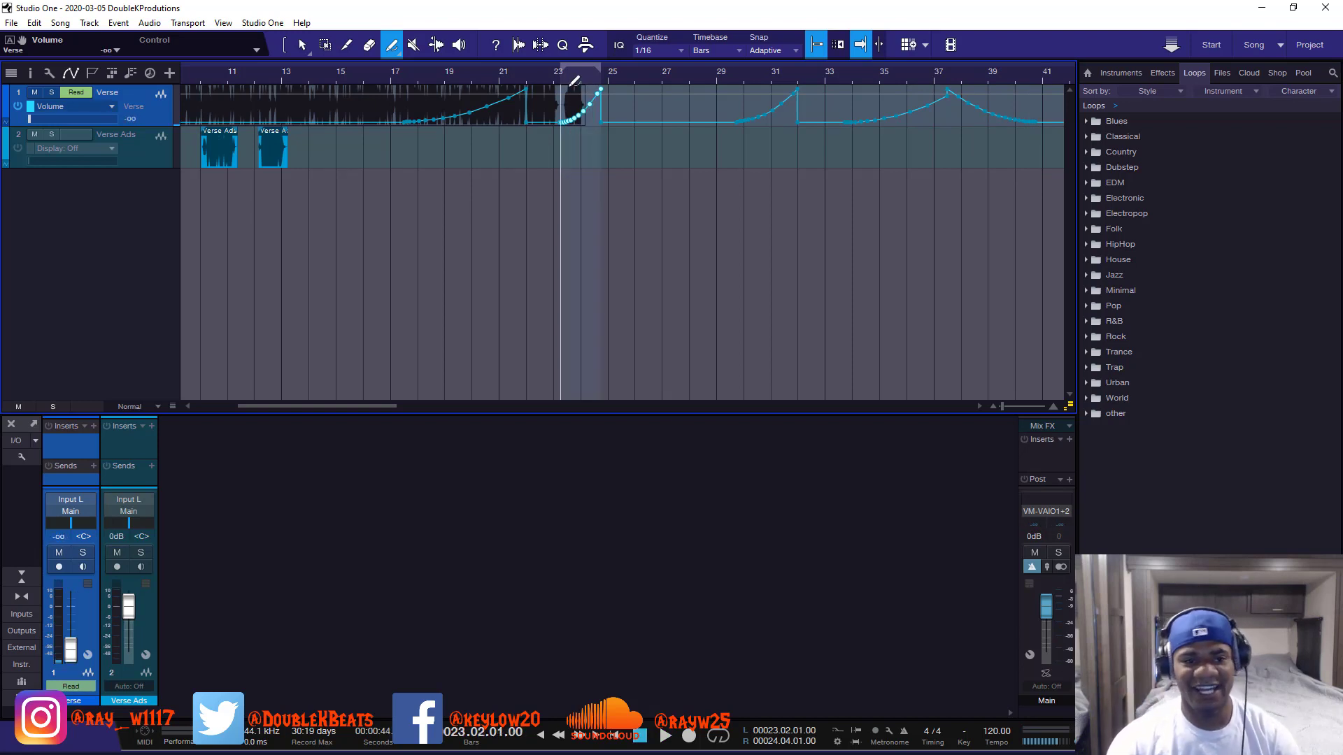
- Paint a falling parabola volume curve on the Verse track from bar 50 to 55, and reshape its points by hand with the Arrow tool
key(w)
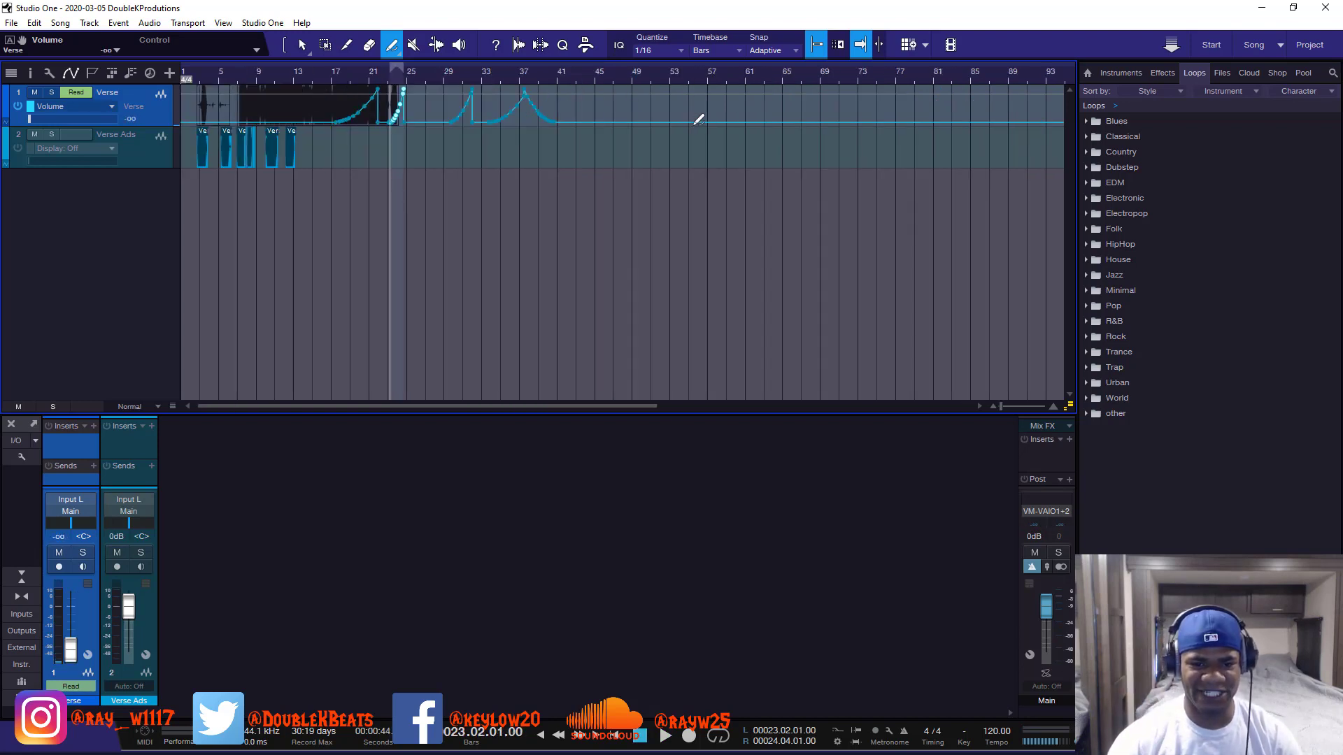
drag(689, 122, 641, 71)
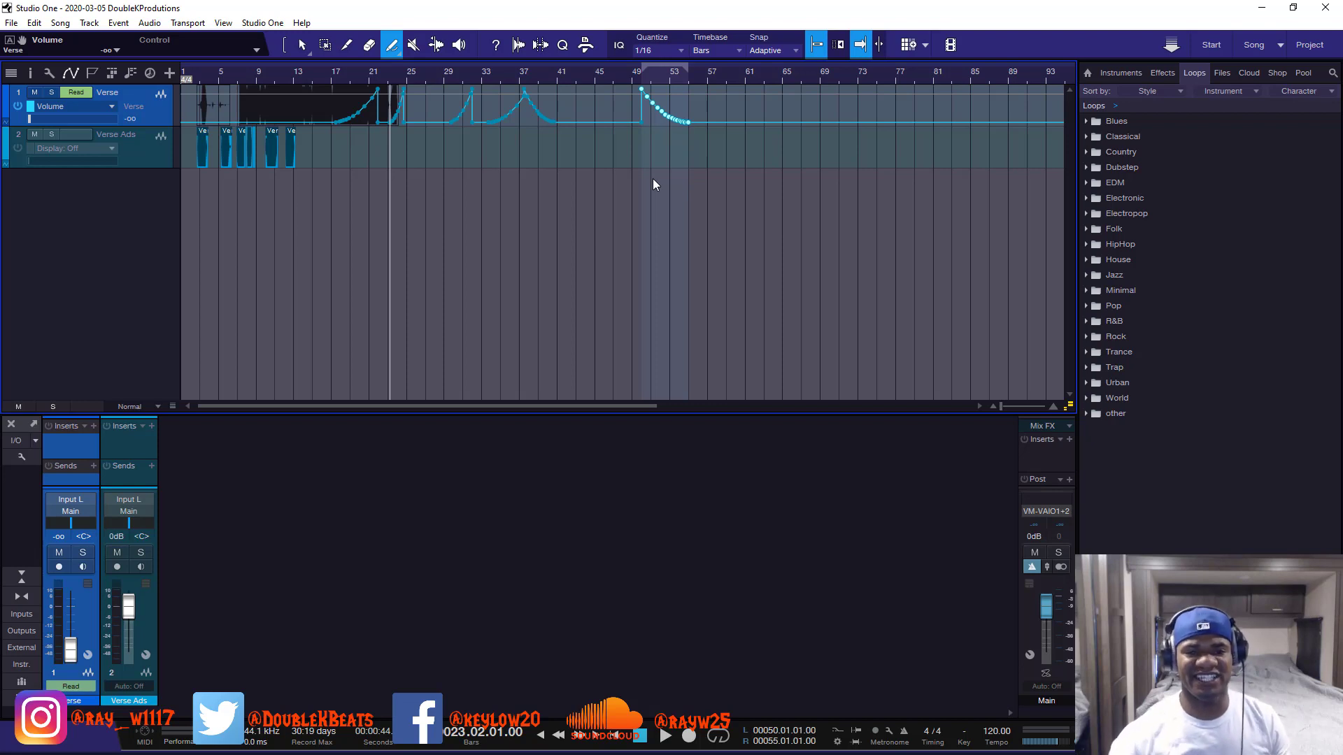
click(301, 45)
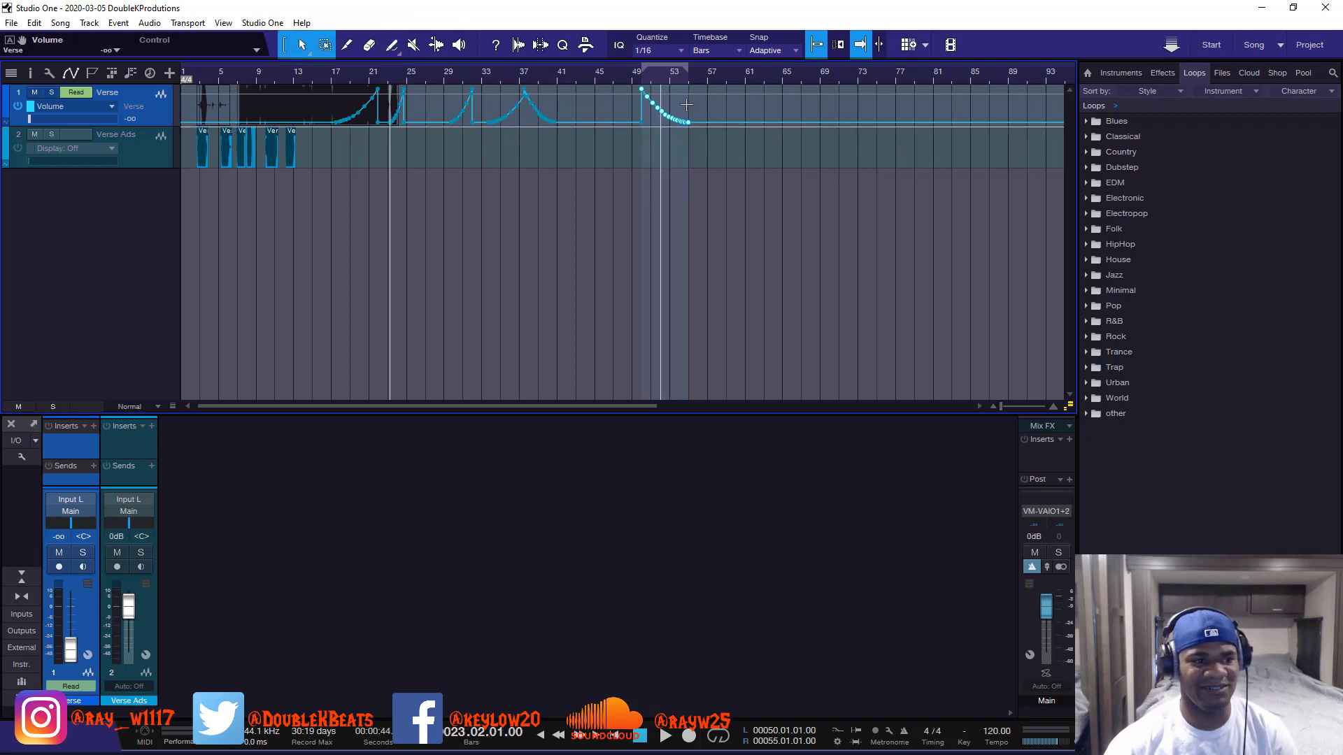
drag(673, 124, 669, 91)
click(704, 136)
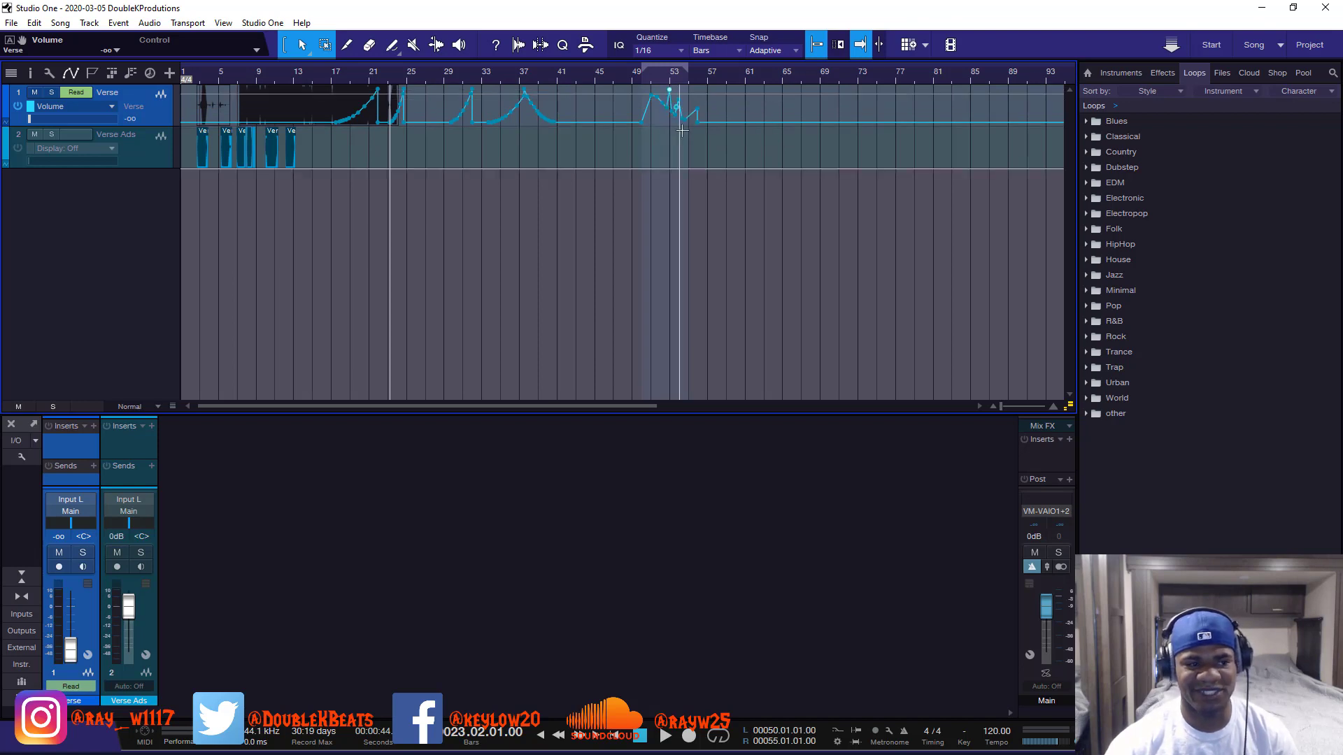
- Paint a rising parabola volume curve on the Verse track from bar 59 to 70
click(391, 45)
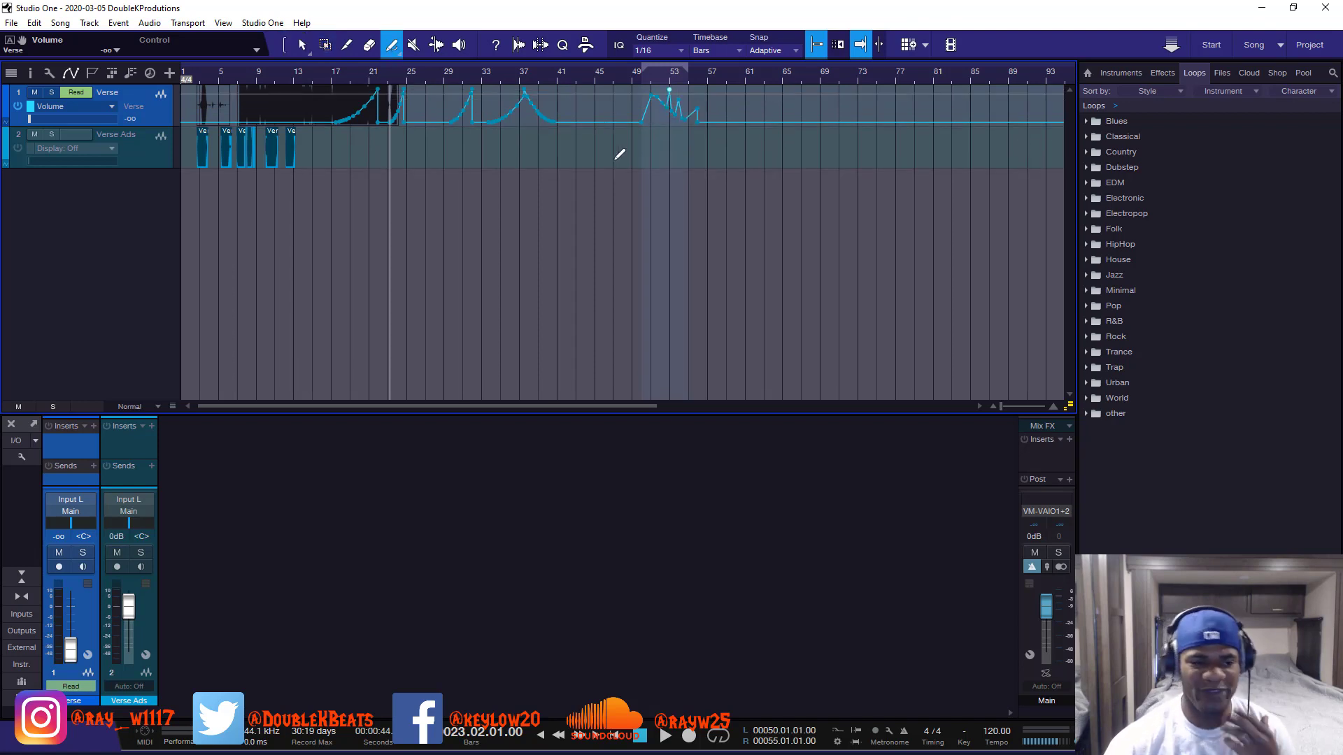
click(397, 51)
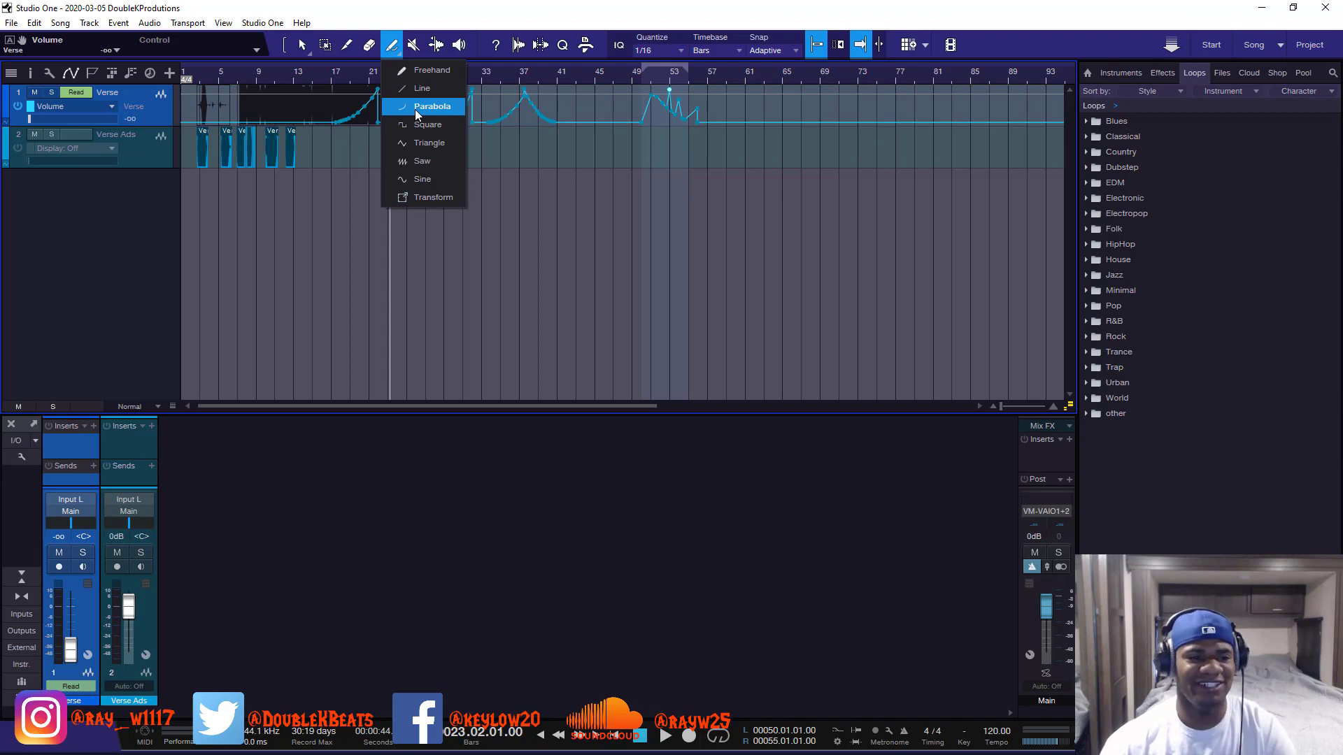
click(735, 121)
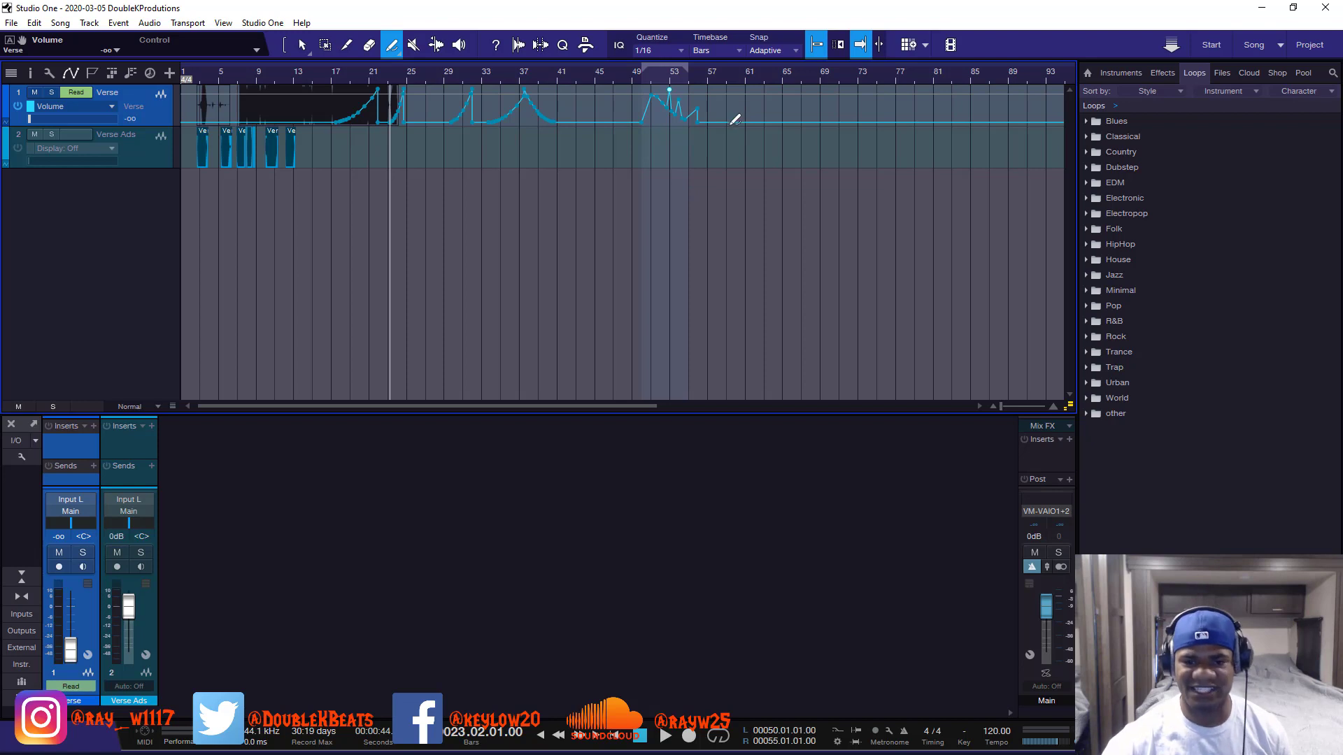
drag(732, 122, 829, 89)
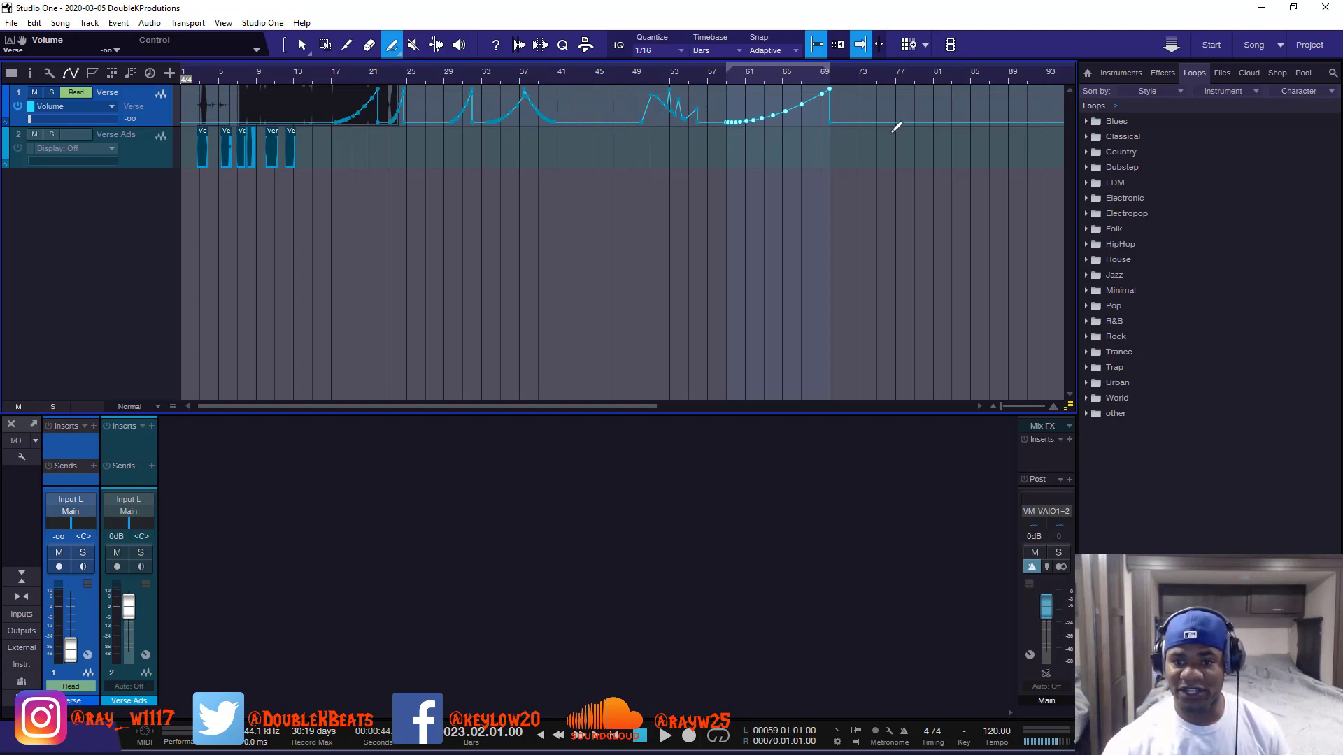
- Build a rising volume curve point by point from about bar 73 to 80, and paint a rising parabola from bar 77 to 91
click(301, 45)
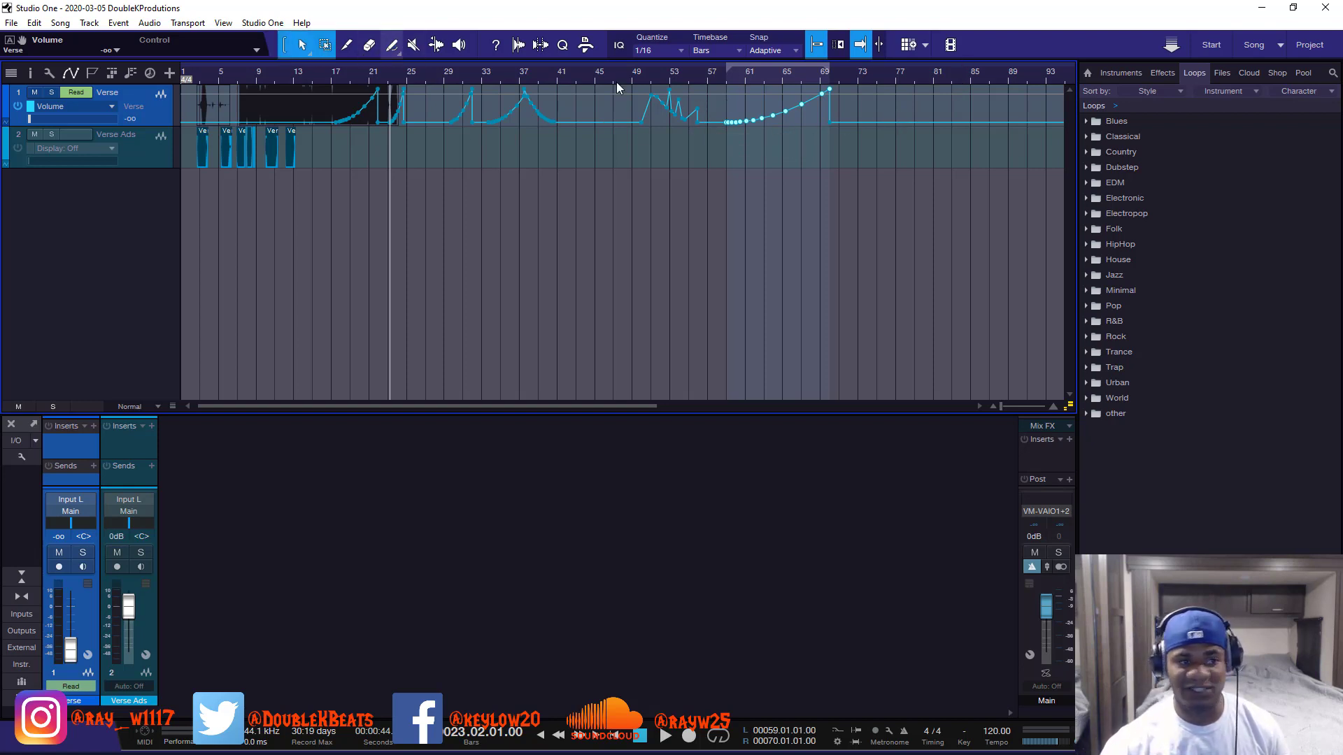
drag(924, 124, 896, 110)
mouse_move(886, 114)
mouse_down()
mouse_move(860, 126)
mouse_move(872, 133)
mouse_up()
click(885, 114)
click(866, 124)
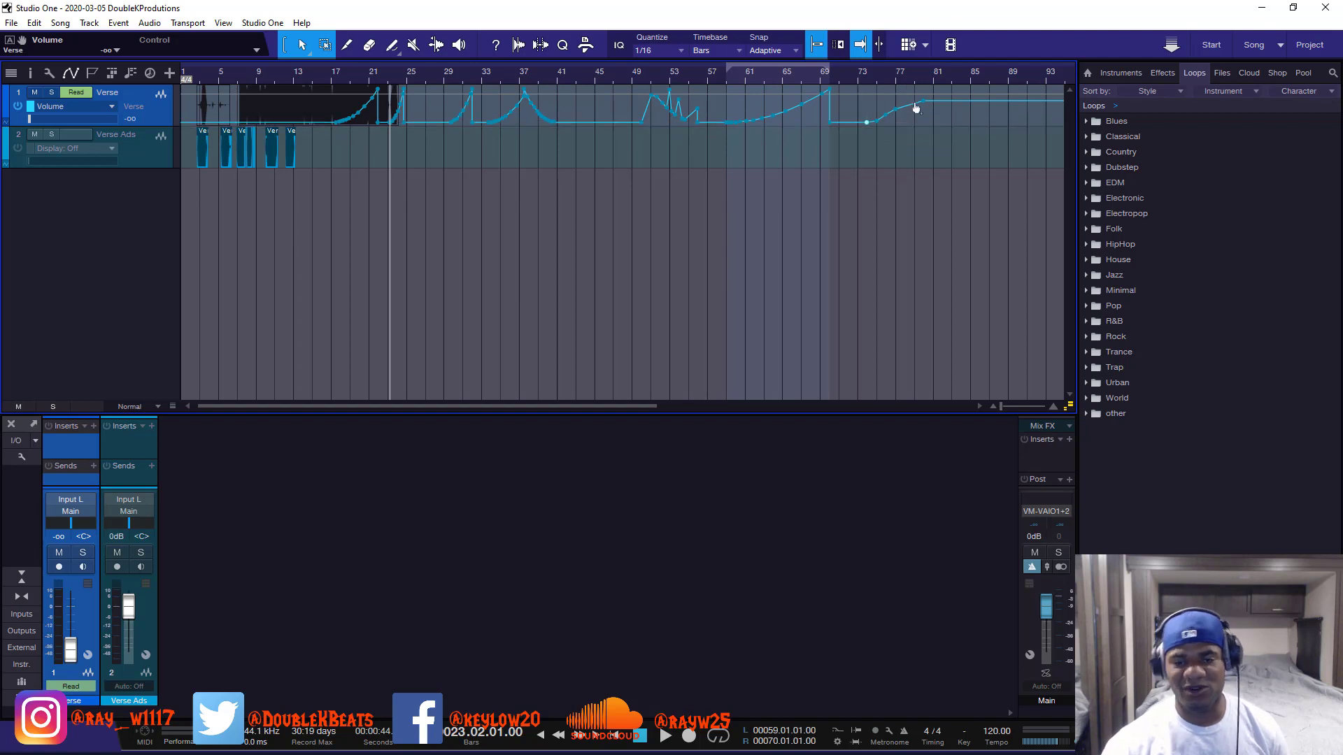
click(392, 45)
mouse_move(1029, 101)
mouse_down()
mouse_move(980, 156)
mouse_move(846, 140)
mouse_move(902, 152)
mouse_up()
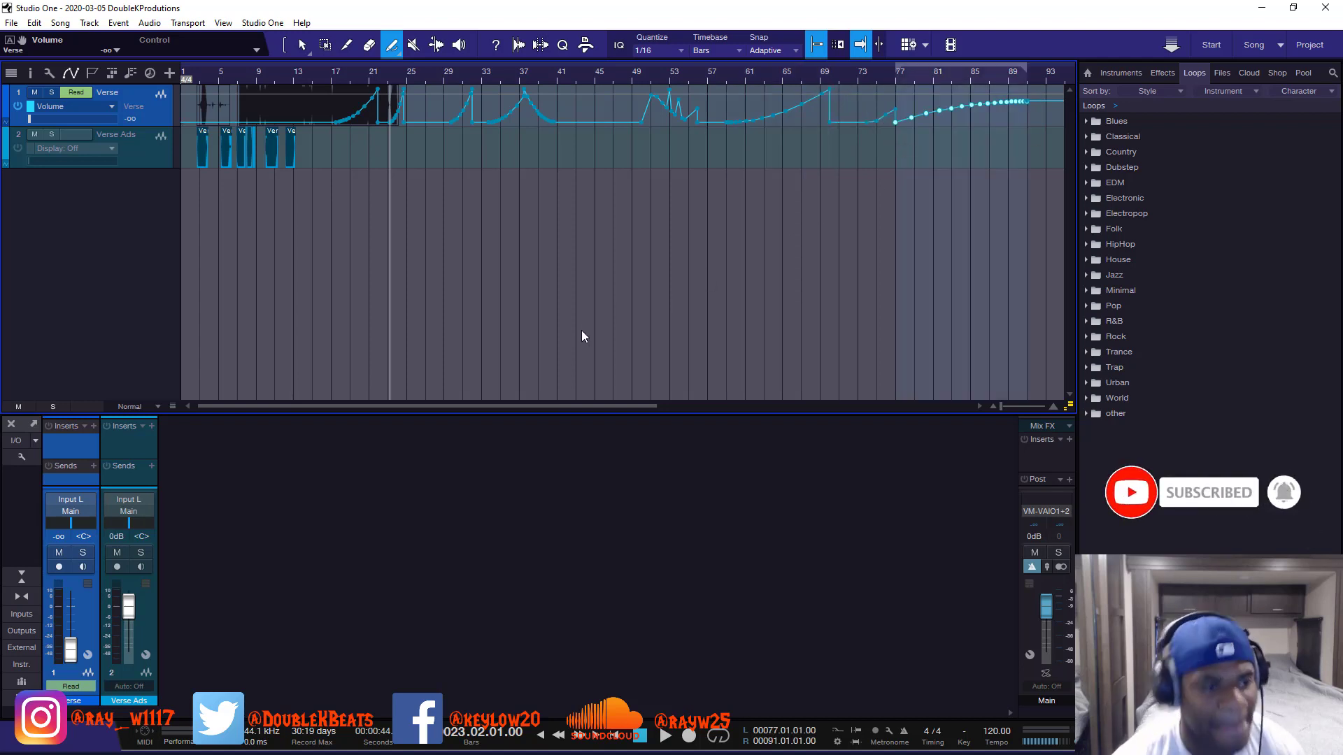
- Set the Paint tool to the Square shape while briefly playing the song from bar 23.2
key(space)
click(396, 52)
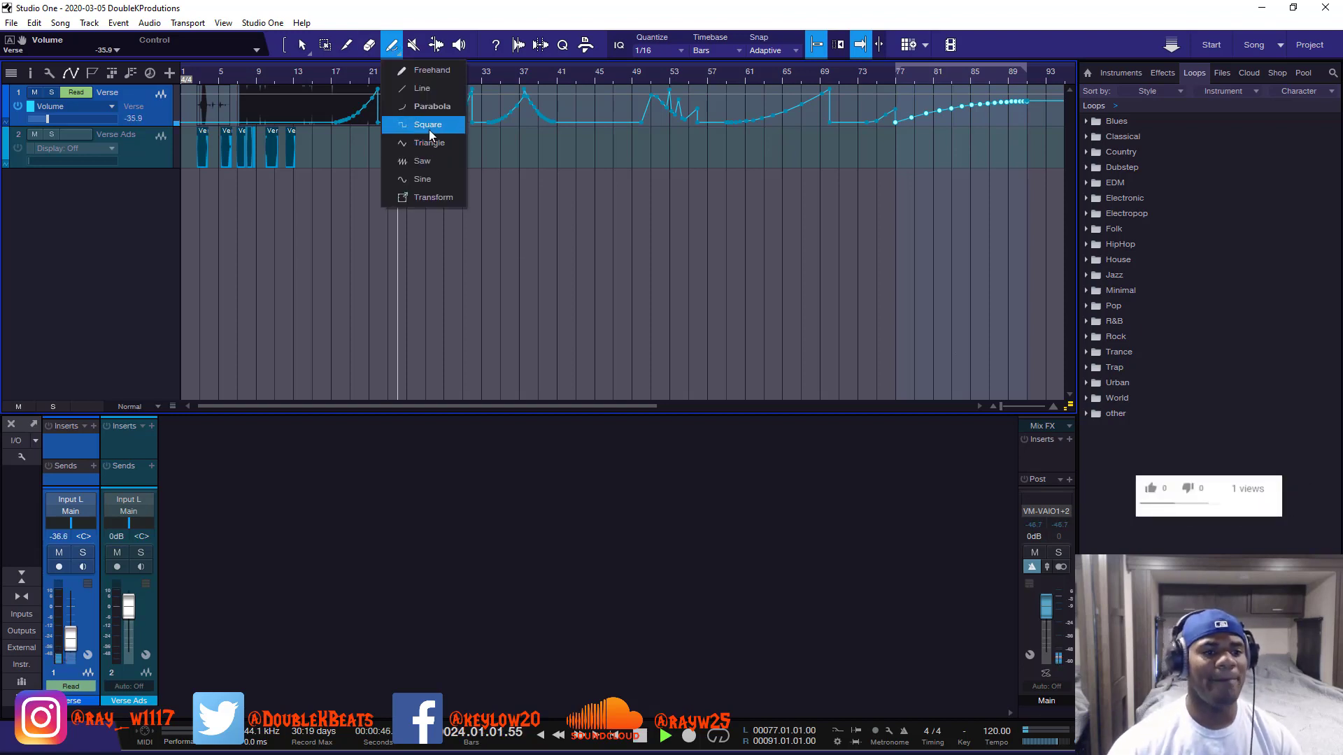
click(425, 133)
key(space)
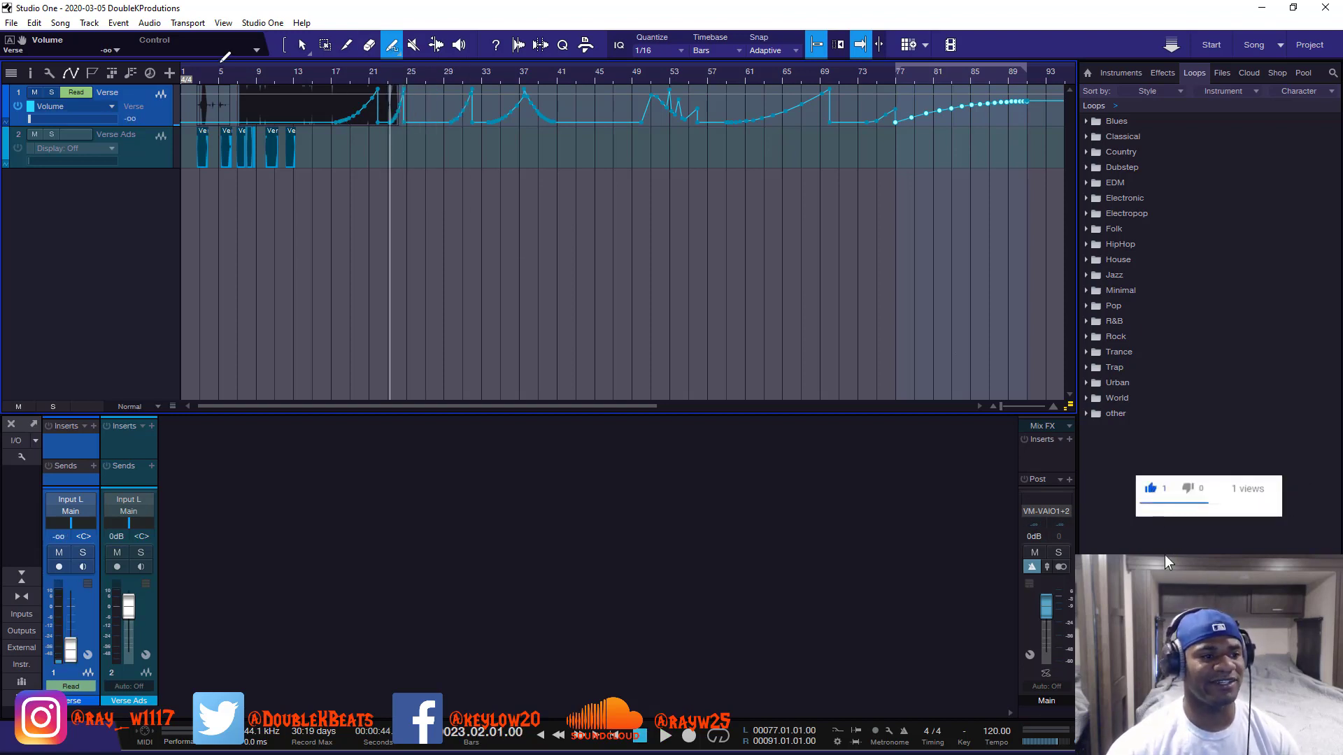
- Select the Verse volume automation from bar 12 to 98 with the Arrow tool and delete its points
scroll(442, 79, down, 2)
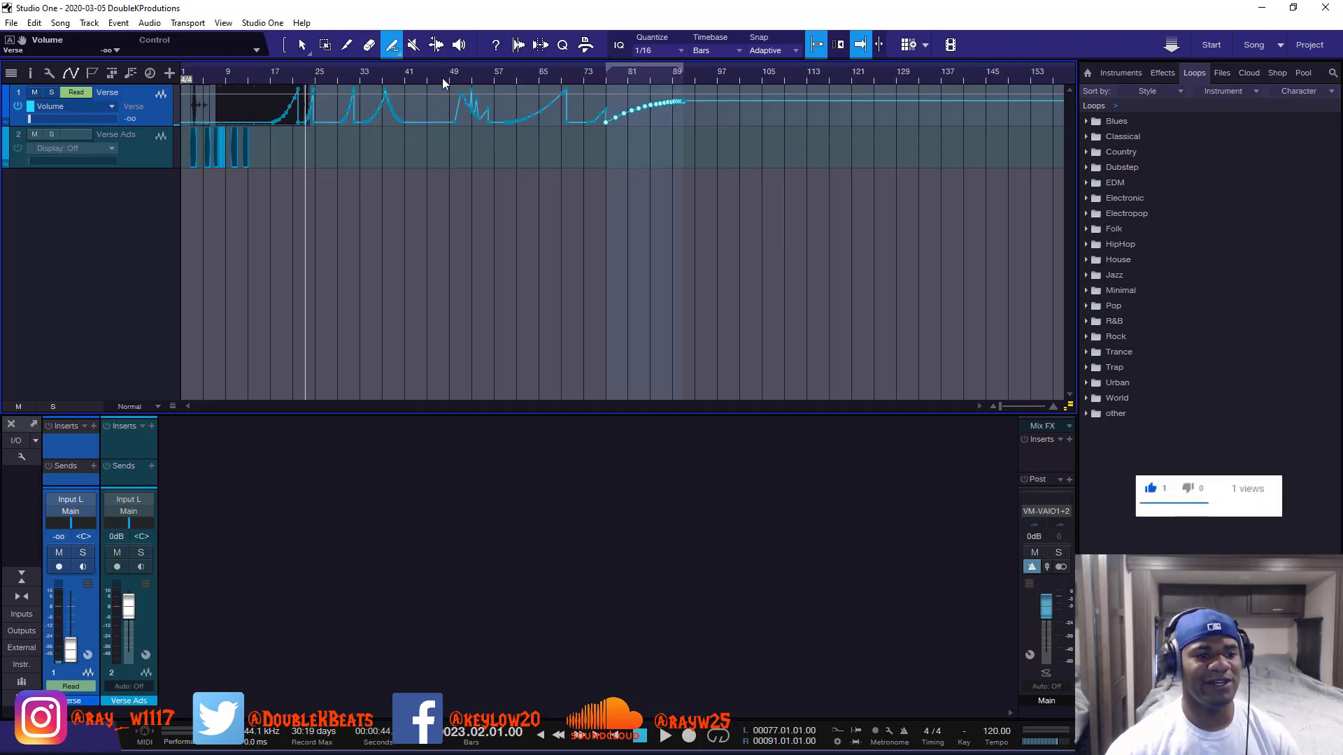
click(302, 45)
drag(723, 109, 242, 115)
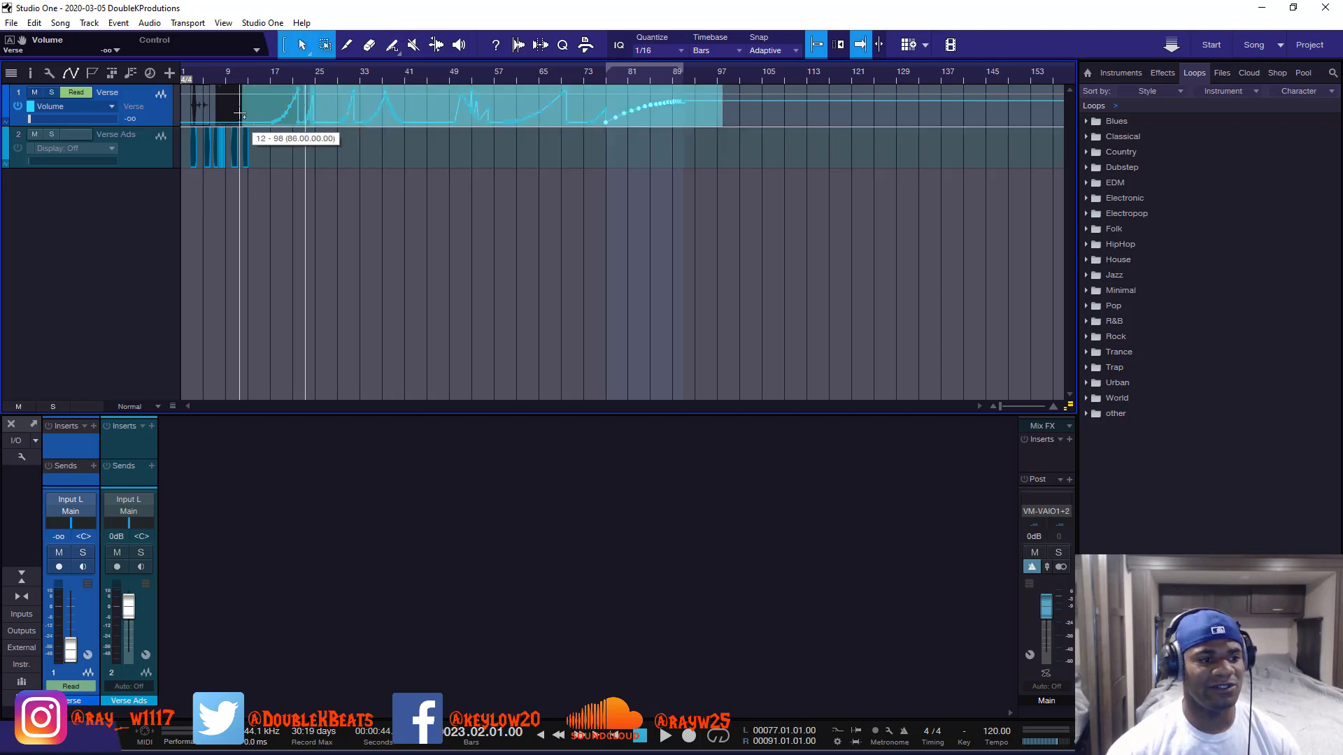
click(377, 166)
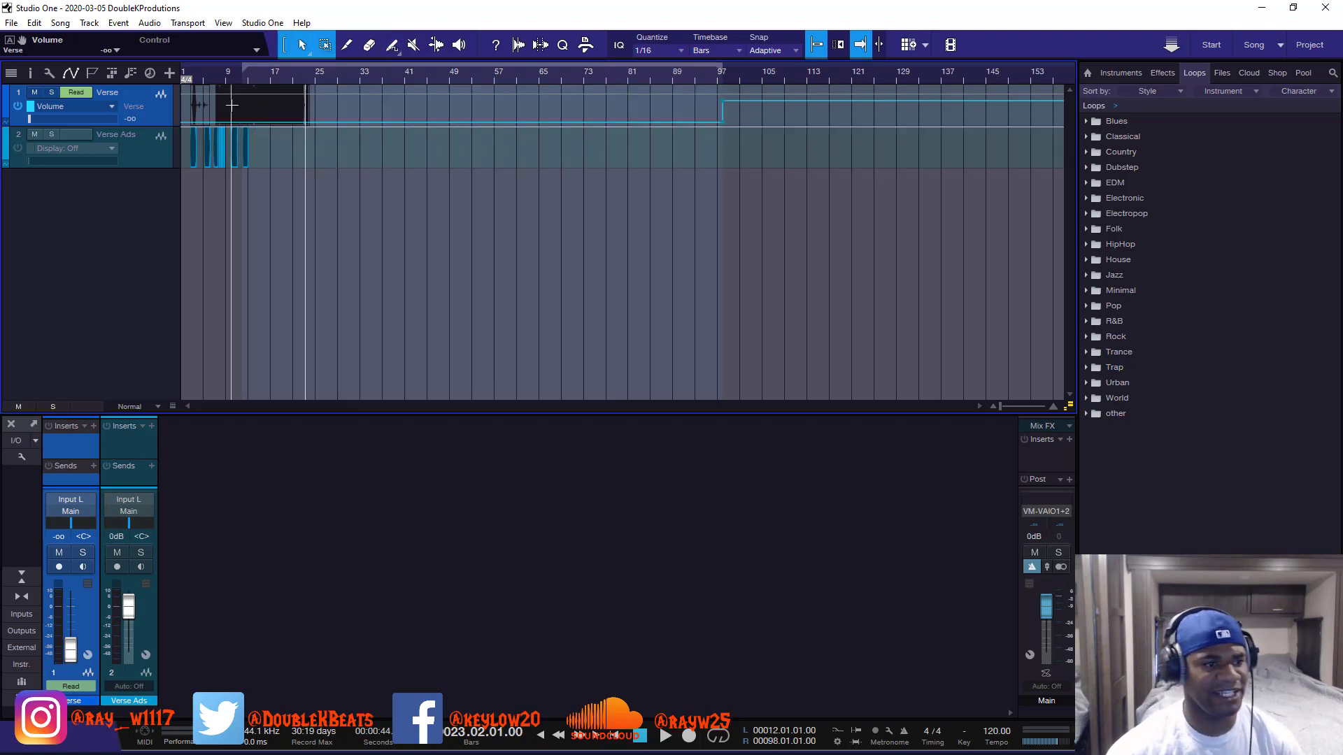
- Paint a square-wave volume pattern on the Verse track from about bar 14 to 18
scroll(242, 82, up, 3)
scroll(242, 81, up, 3)
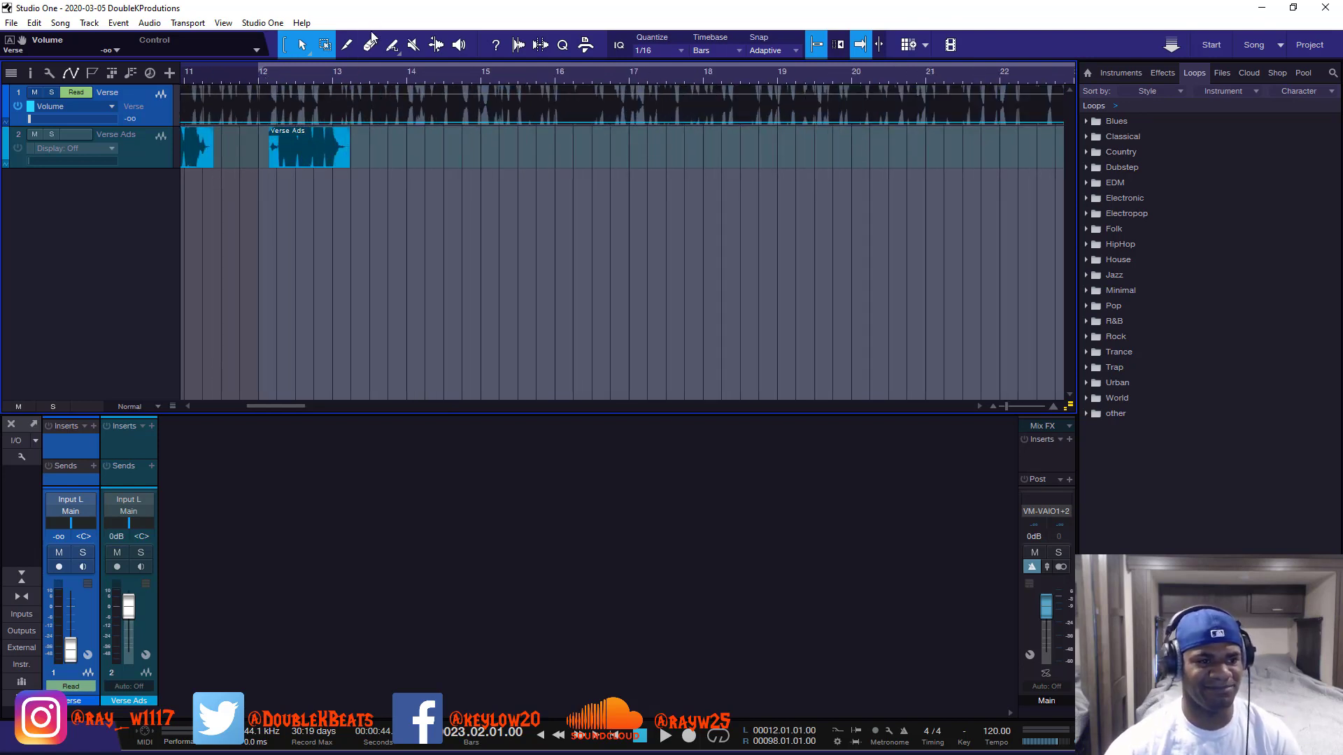
click(392, 45)
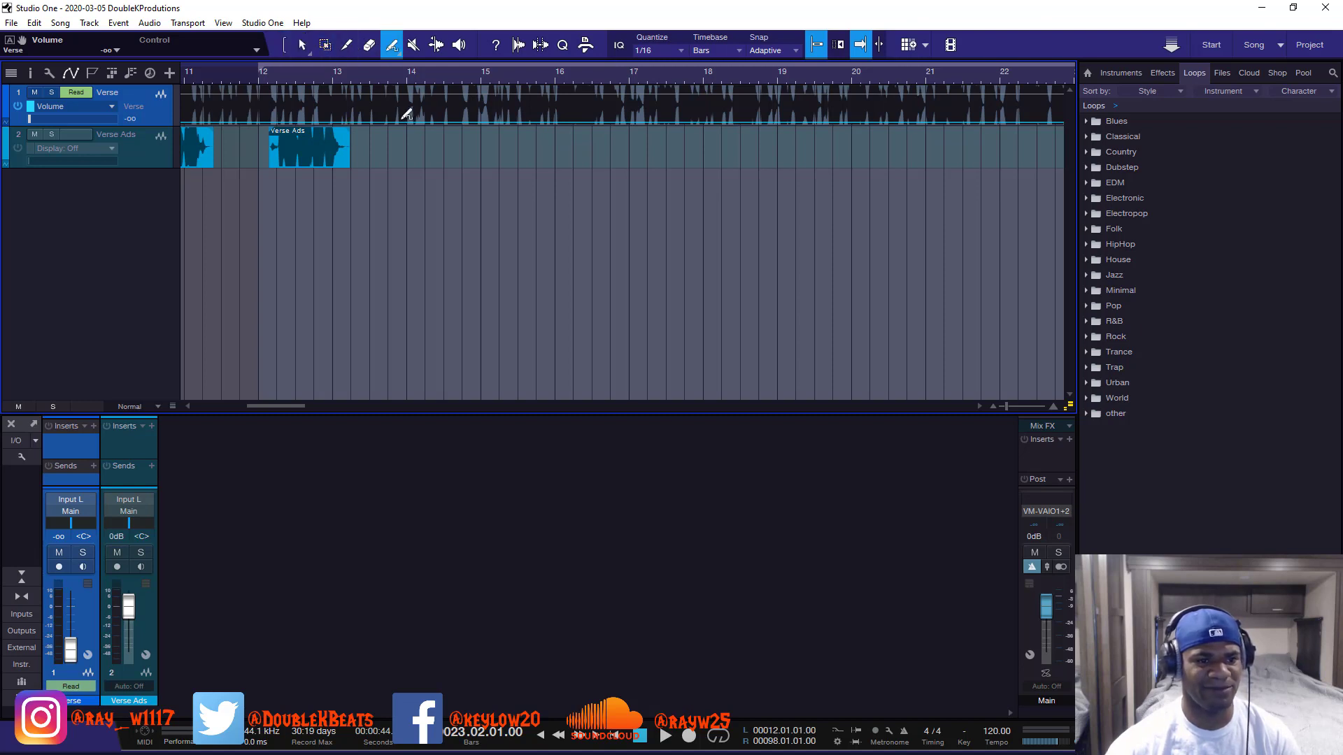
mouse_move(403, 105)
mouse_down()
mouse_move(503, 88)
mouse_move(701, 98)
mouse_up()
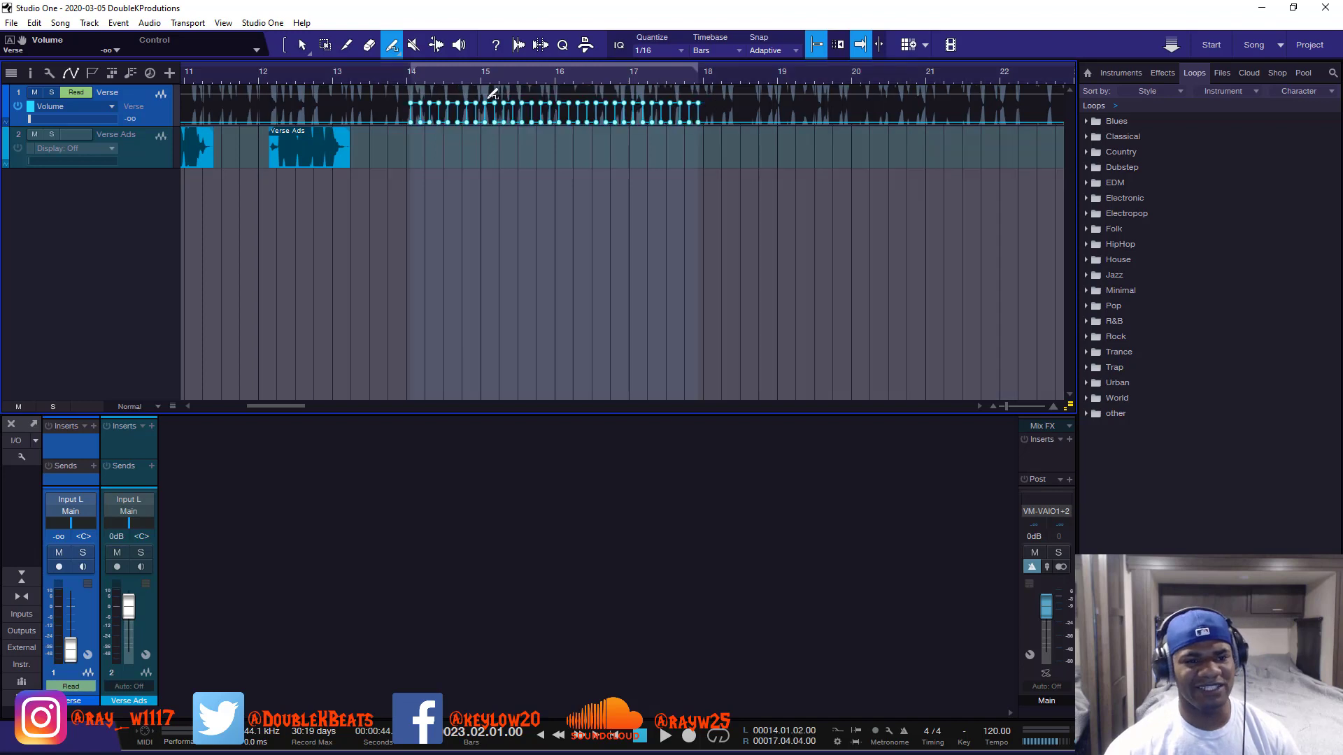
- Play the Verse track from bar 13.4 through the square-wave volume section and stop playback
click(404, 83)
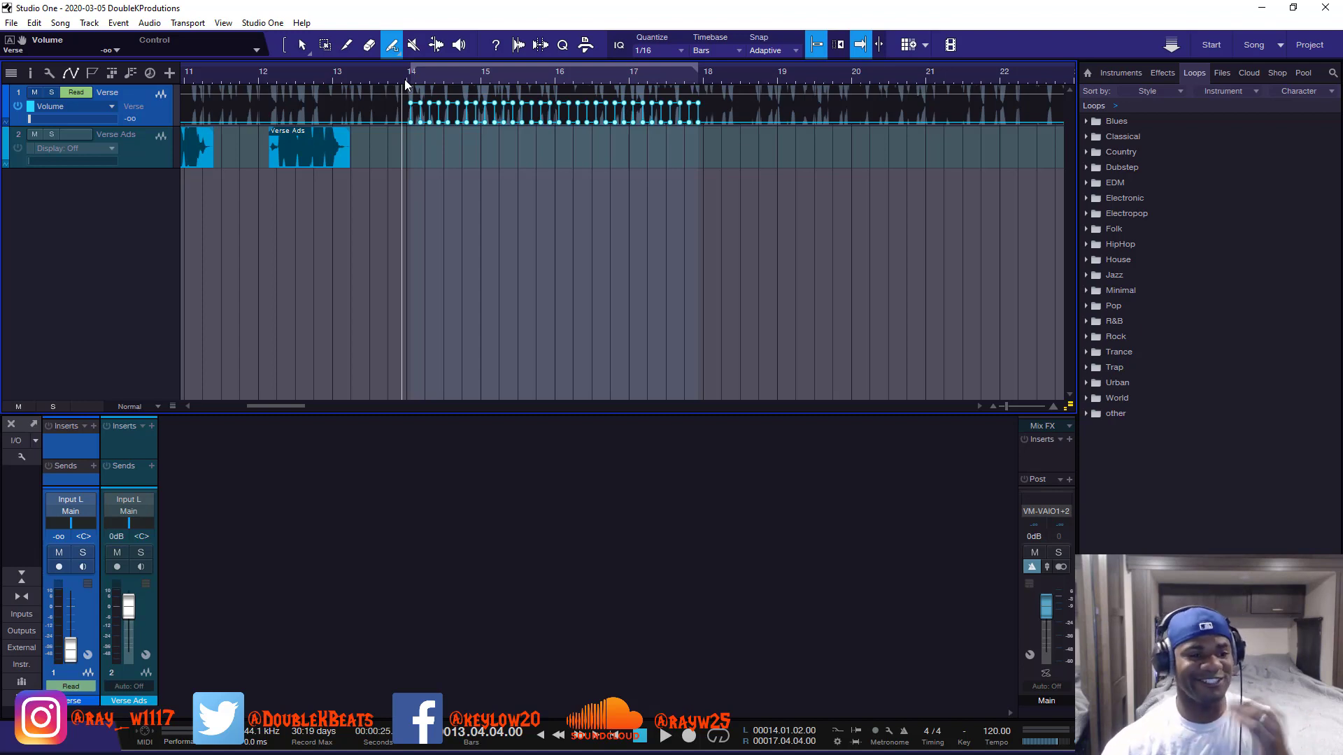
scroll(384, 79, down, 2)
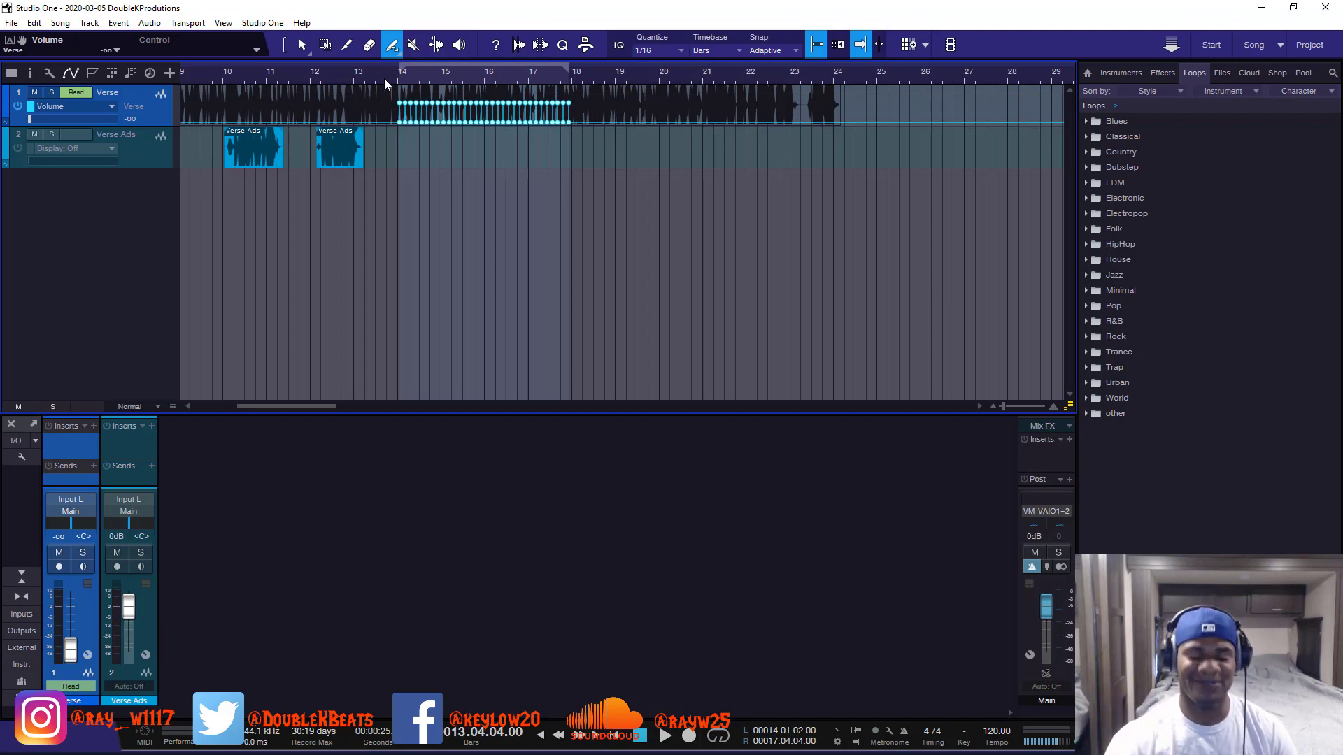
key(space)
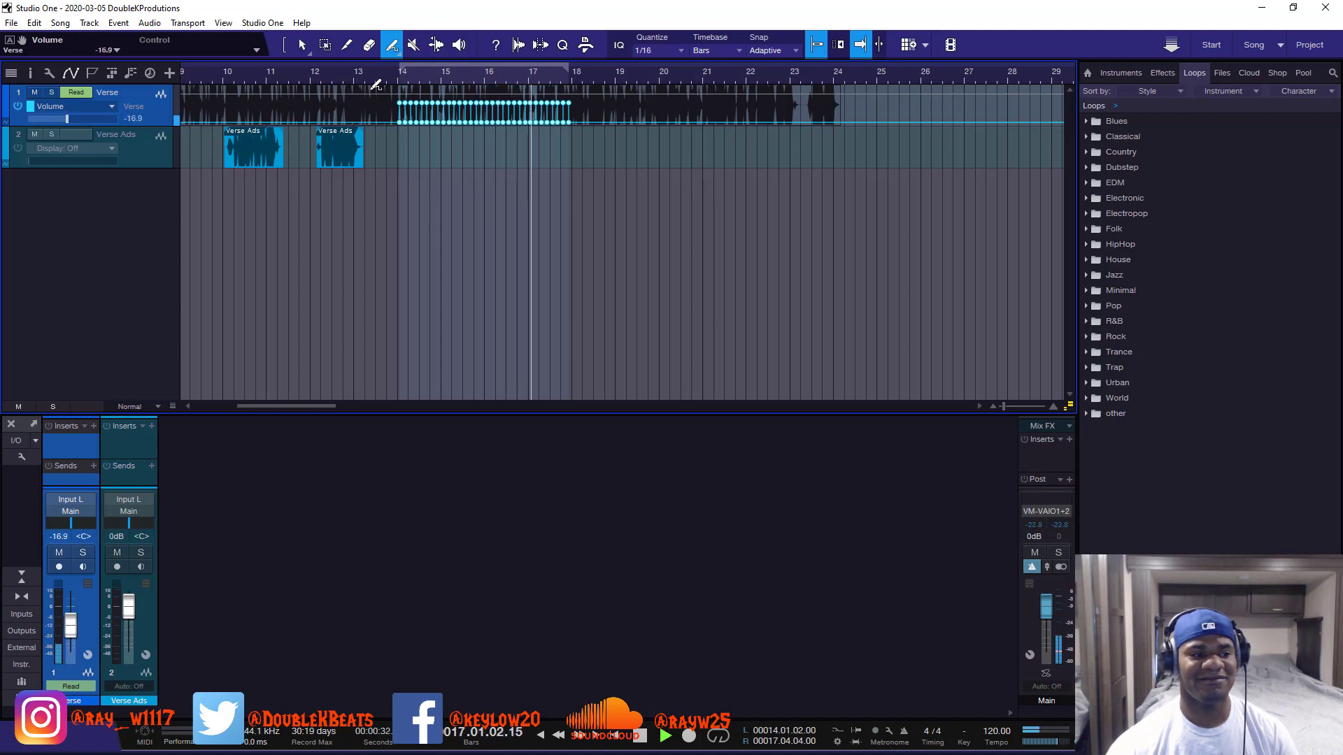
key(space)
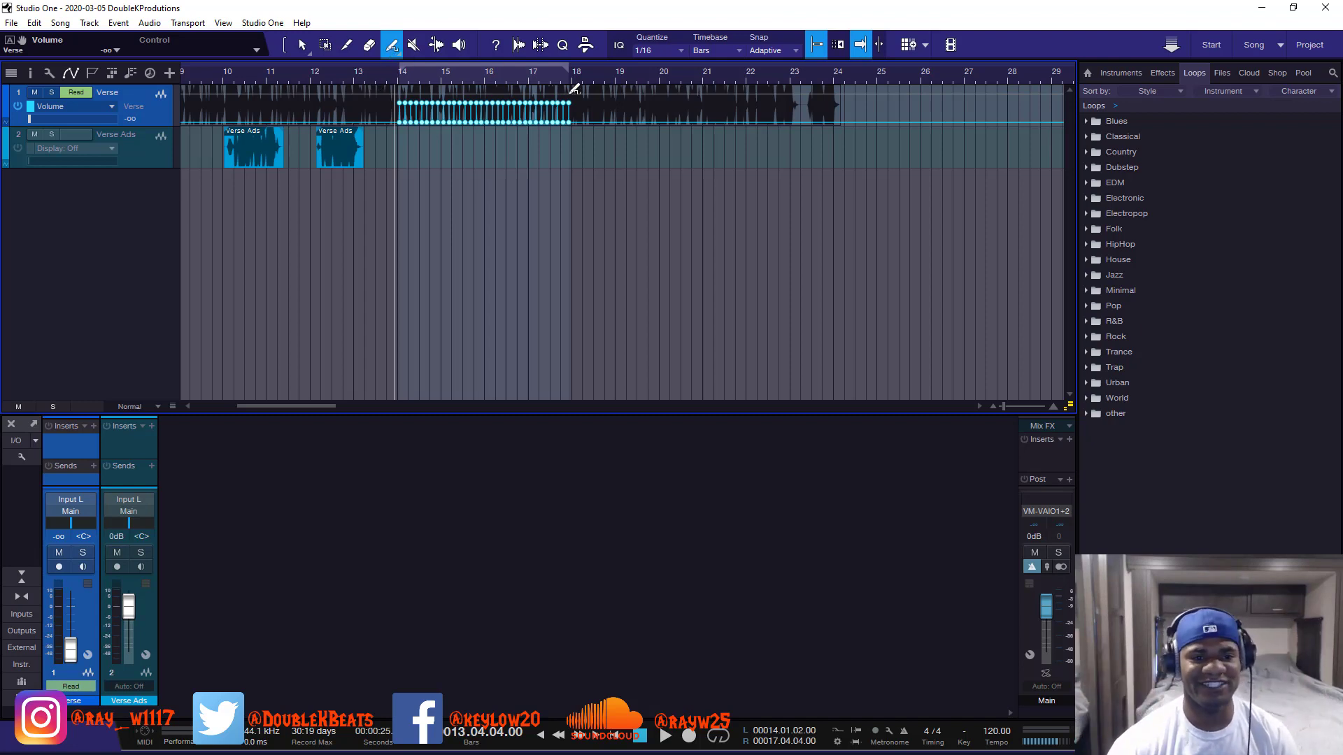
- Paint a short square-wave volume pattern around bar 23.3, near the end of the Verse clip
scroll(816, 96, up, 5)
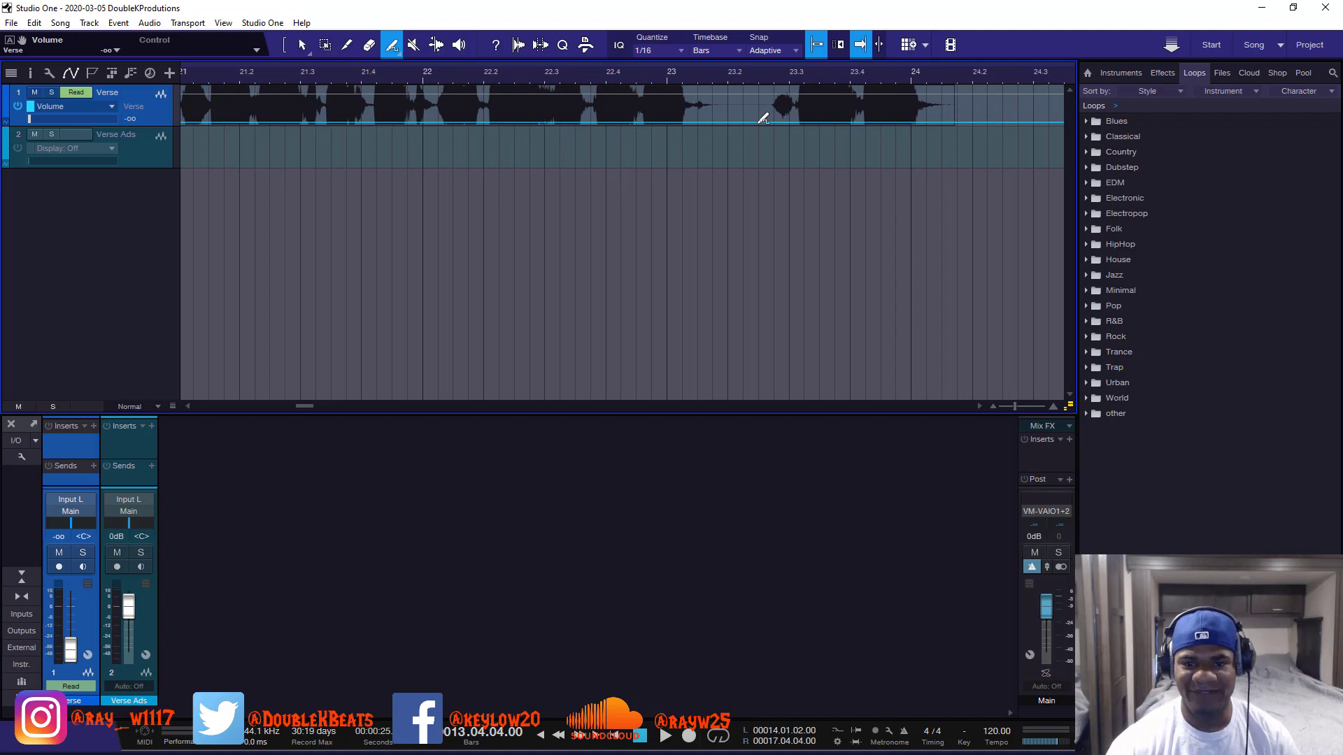
drag(766, 115, 816, 98)
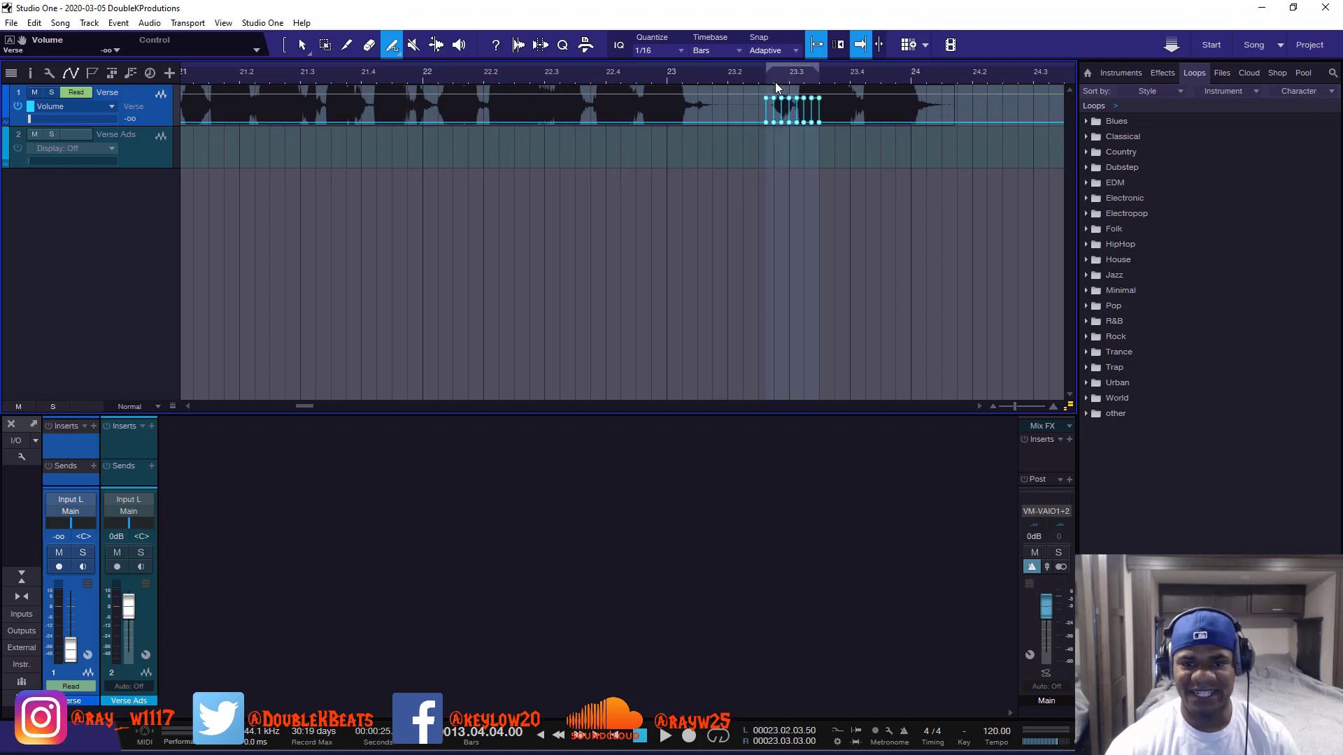
- Add volume points at bars 23.4.2 and 24 with the Arrow tool and raise the level between them into a rectangular block
click(303, 45)
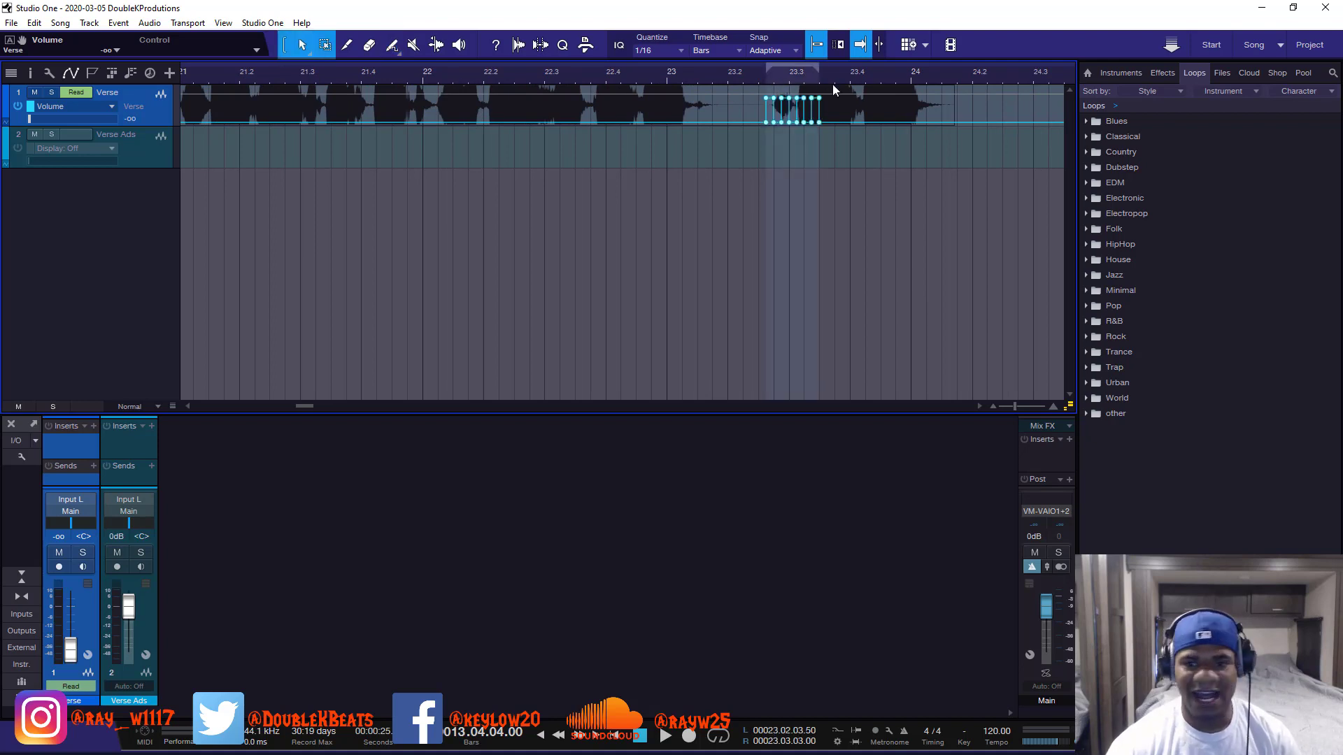
scroll(866, 77, up, 3)
click(862, 126)
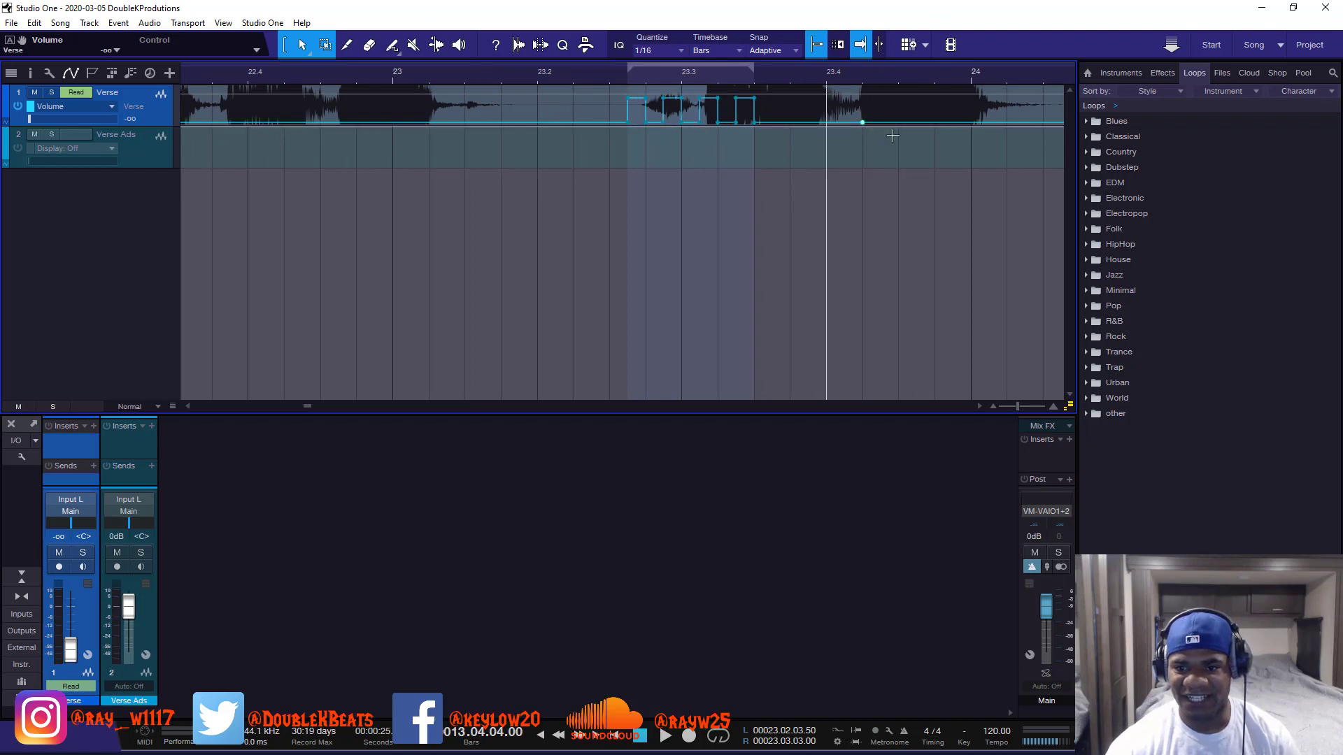
click(975, 124)
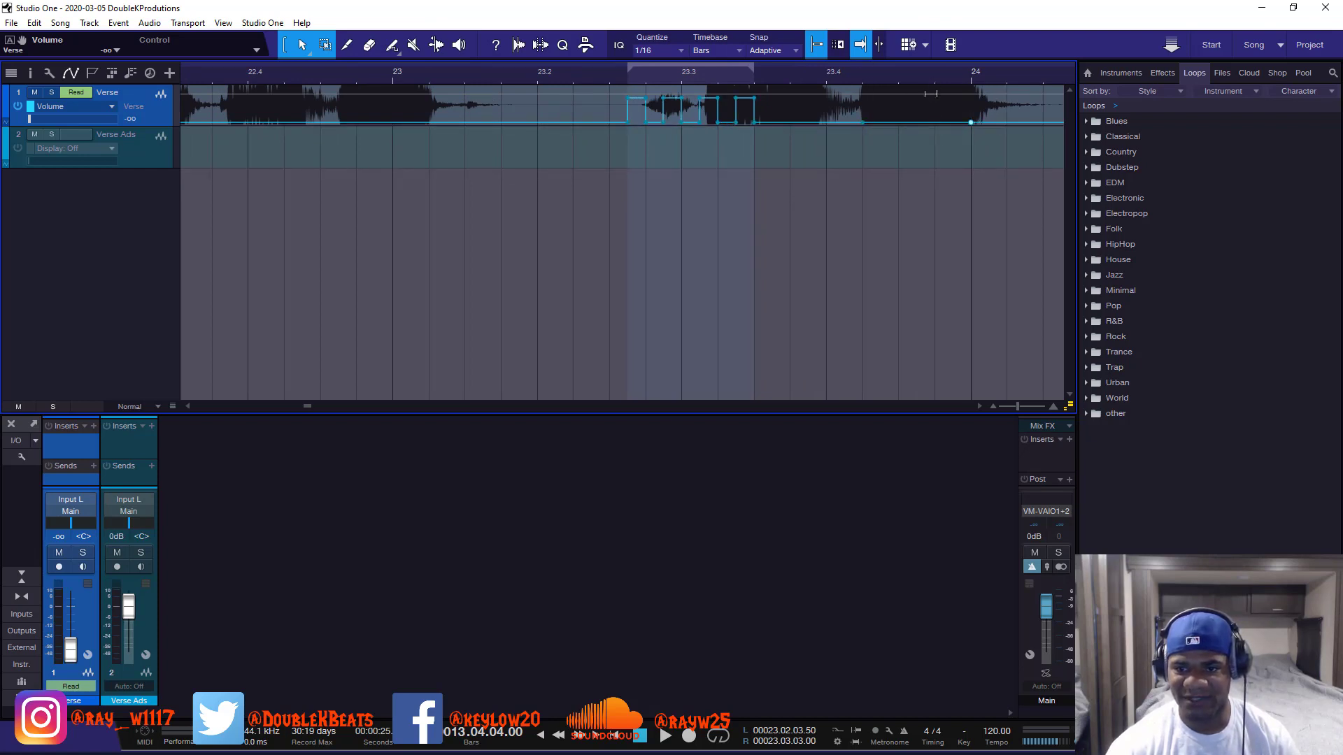
drag(930, 123, 930, 93)
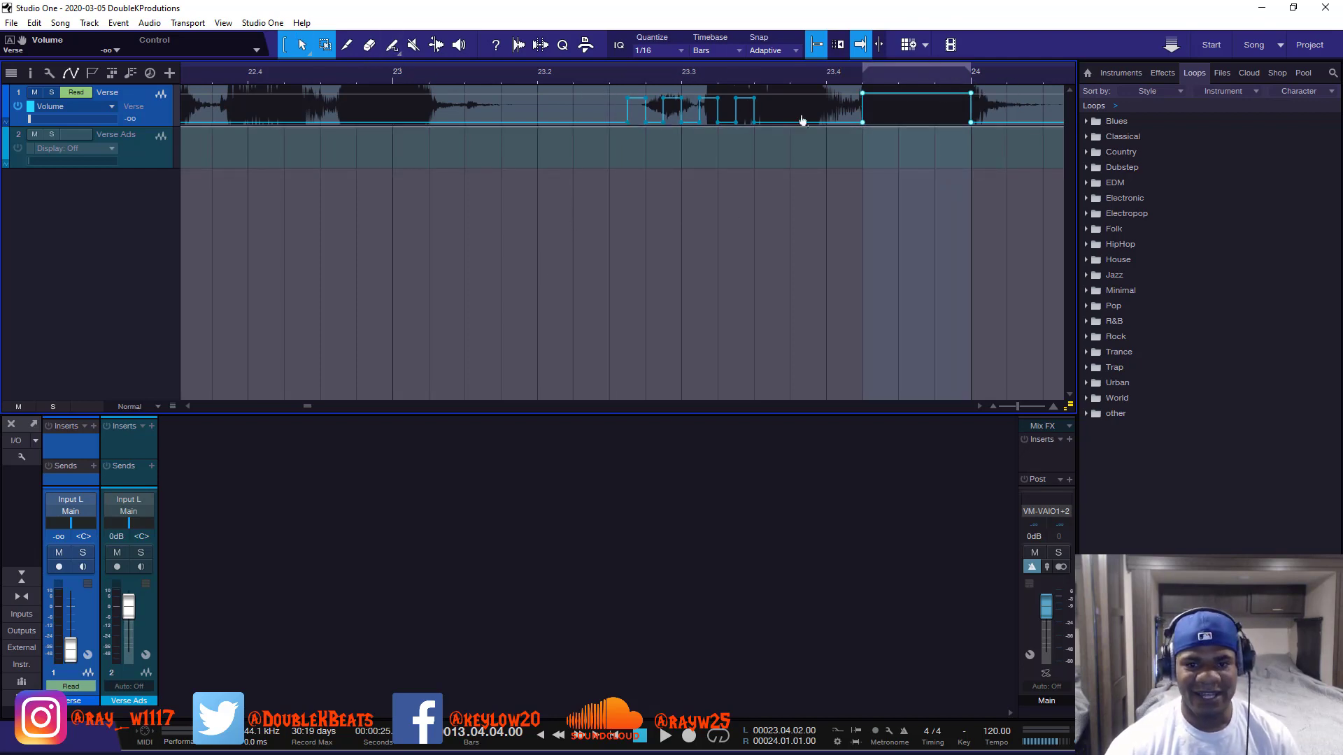
- Delete the square-wave points from bar 23.2.4 to 23.3.3 and lower the volume to minimum at about bar 23.3, forming a single pulse
drag(788, 111, 715, 117)
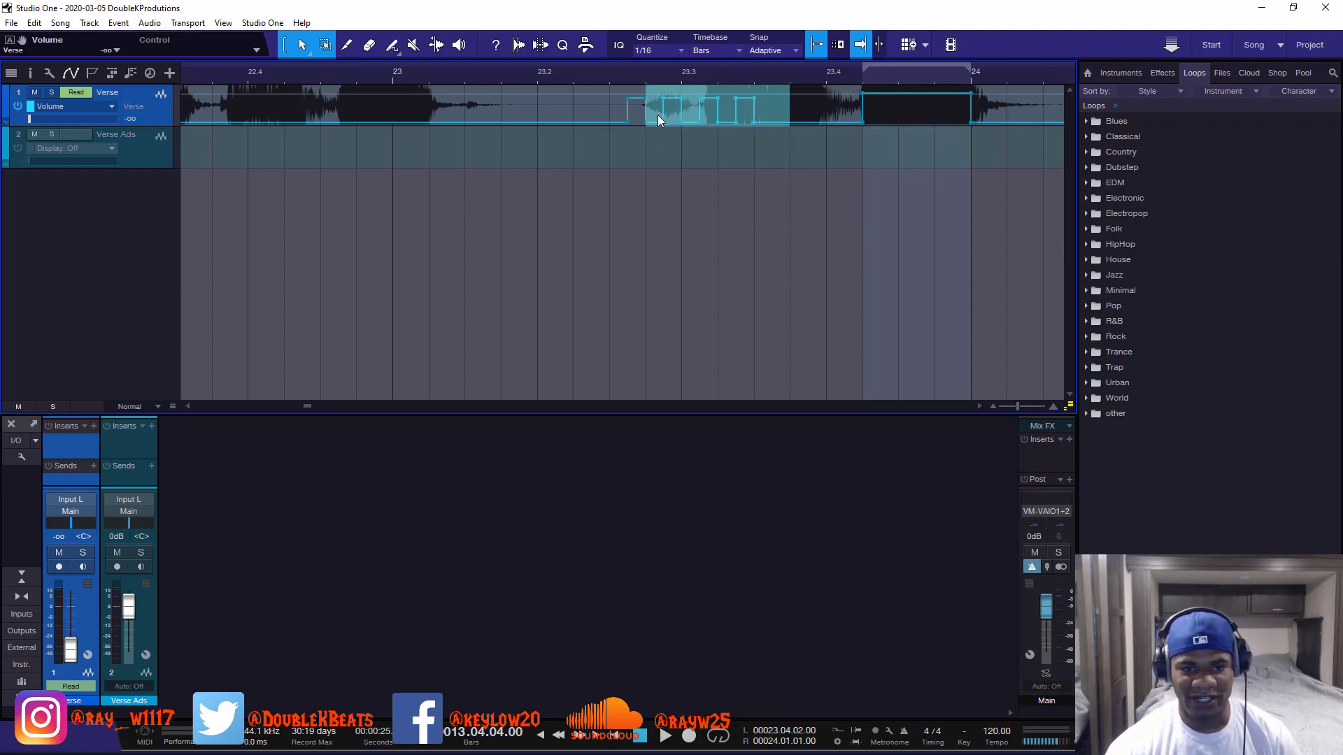
key(p)
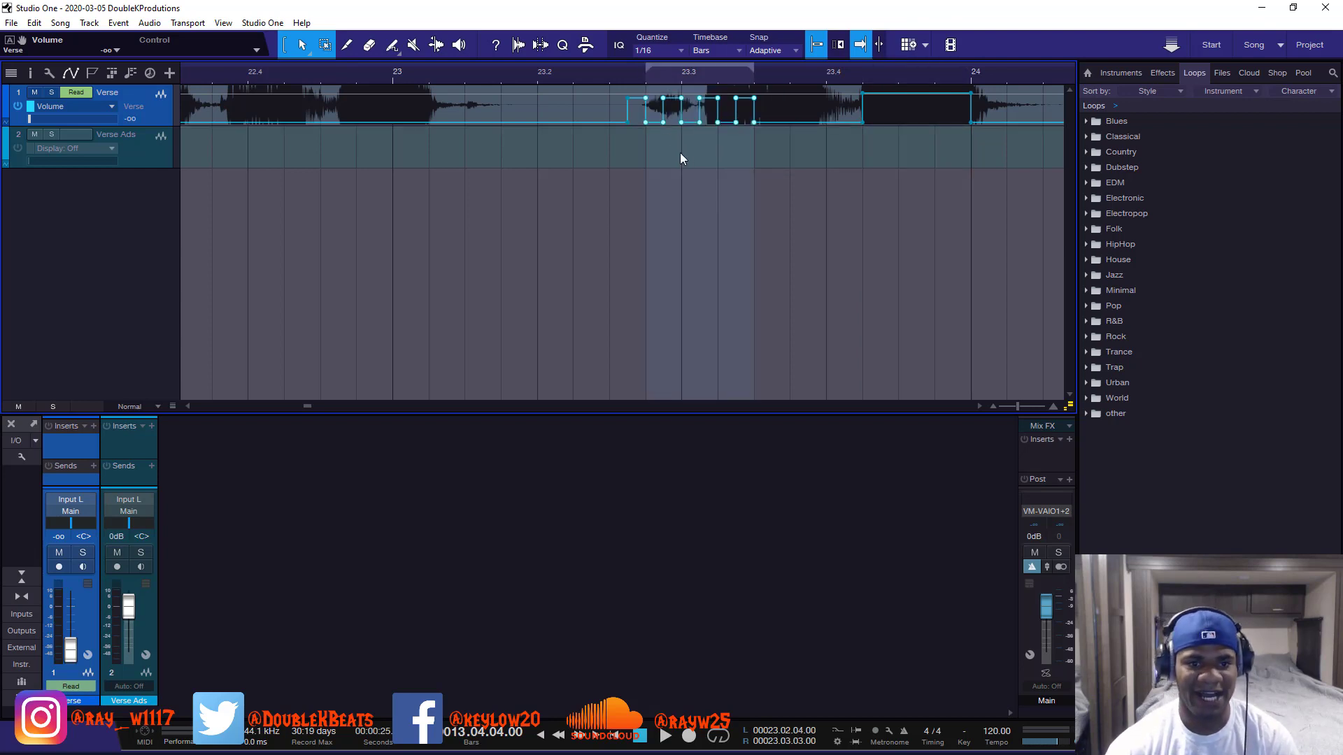
key(Delete)
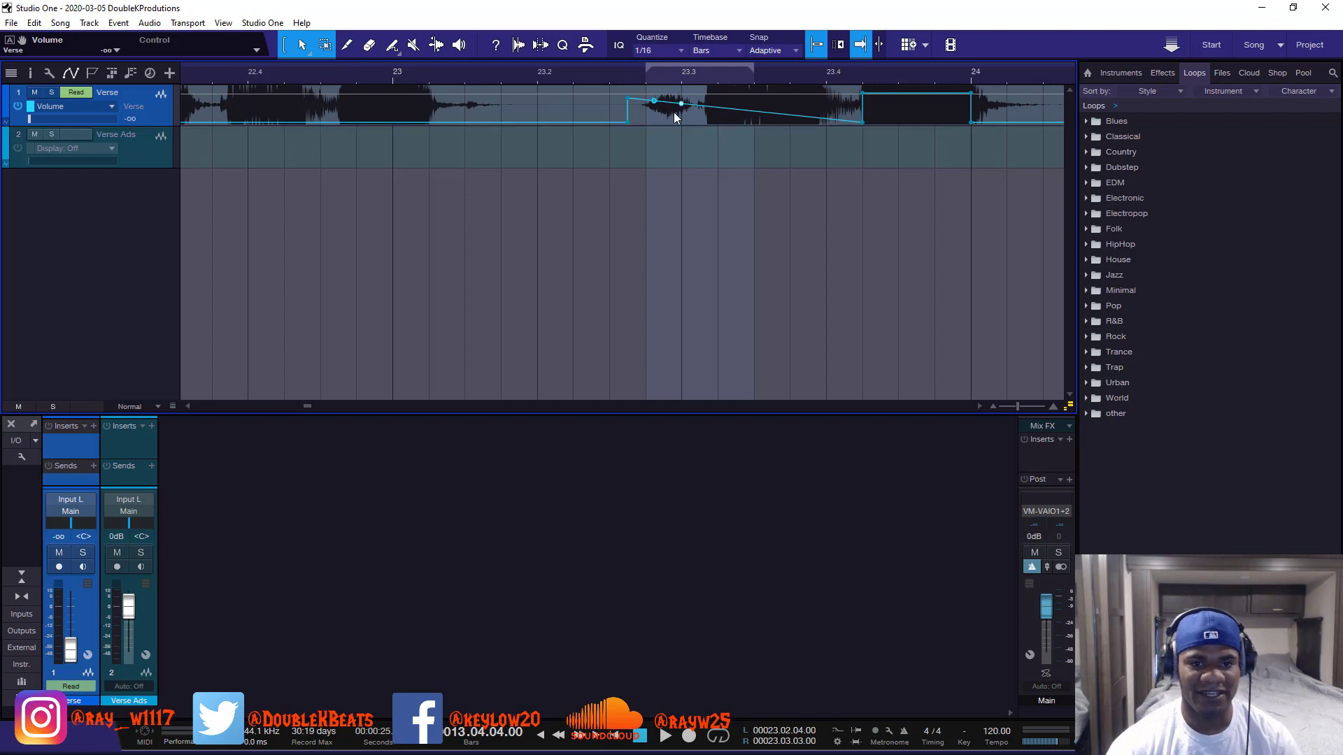
drag(681, 104, 678, 170)
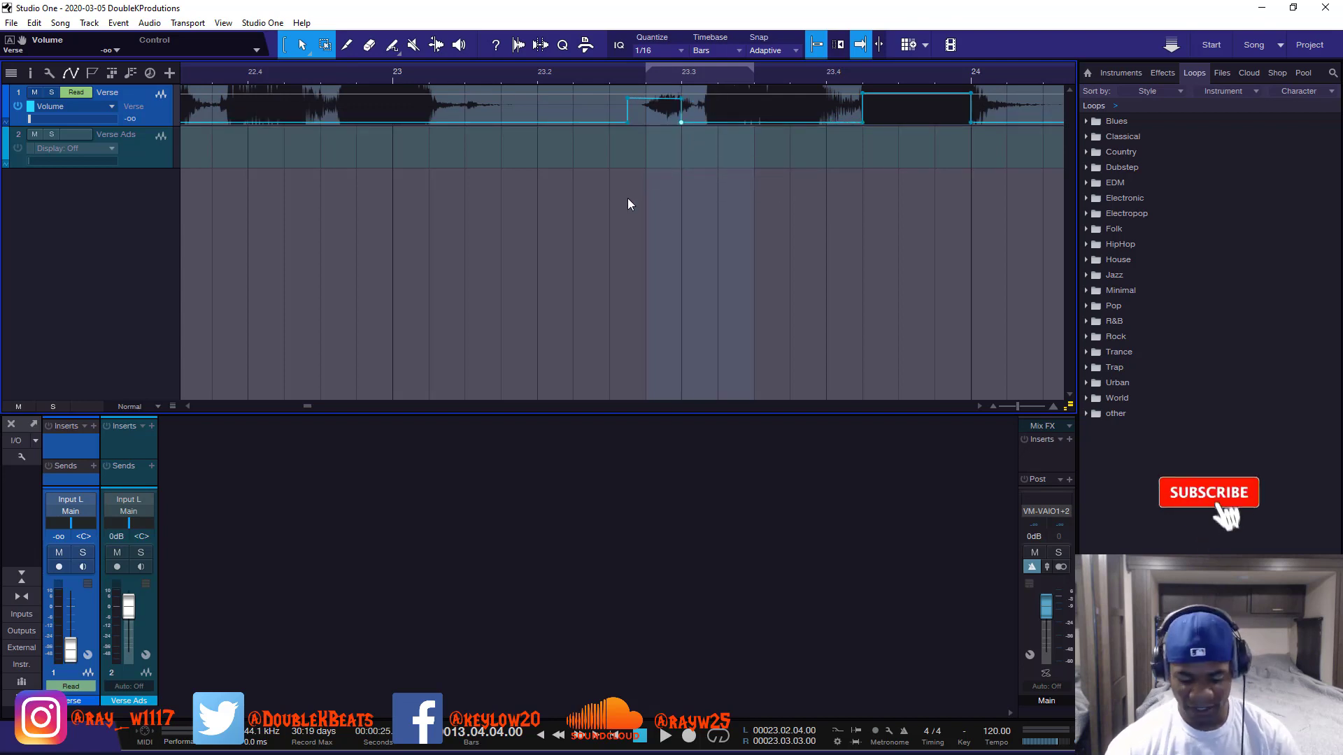
- Undo the latest square-wave point edits, and delete the points from about bar 23.2.4 to 23.3.3 again, leaving the first pulse
key(ctrl+z)
key(ctrl+z)
key(ctrl+z)
key(ctrl+z)
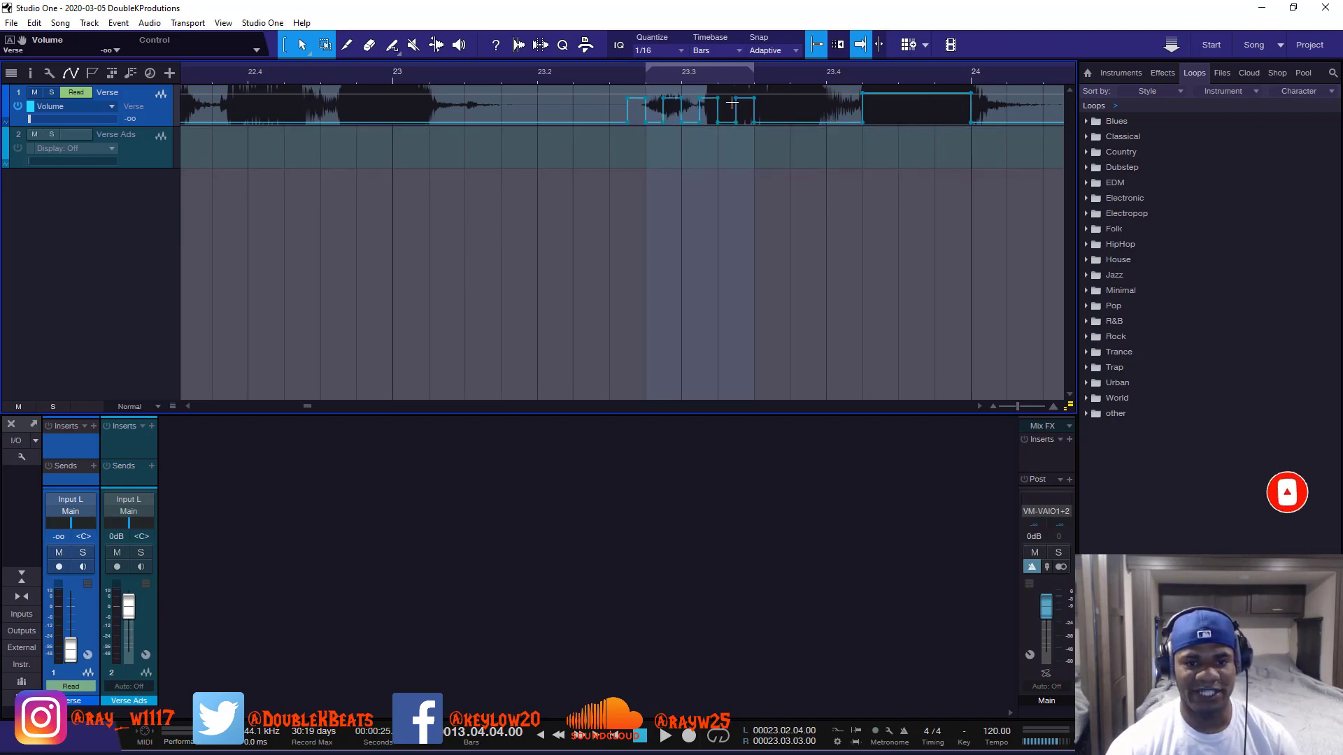
drag(778, 117, 665, 124)
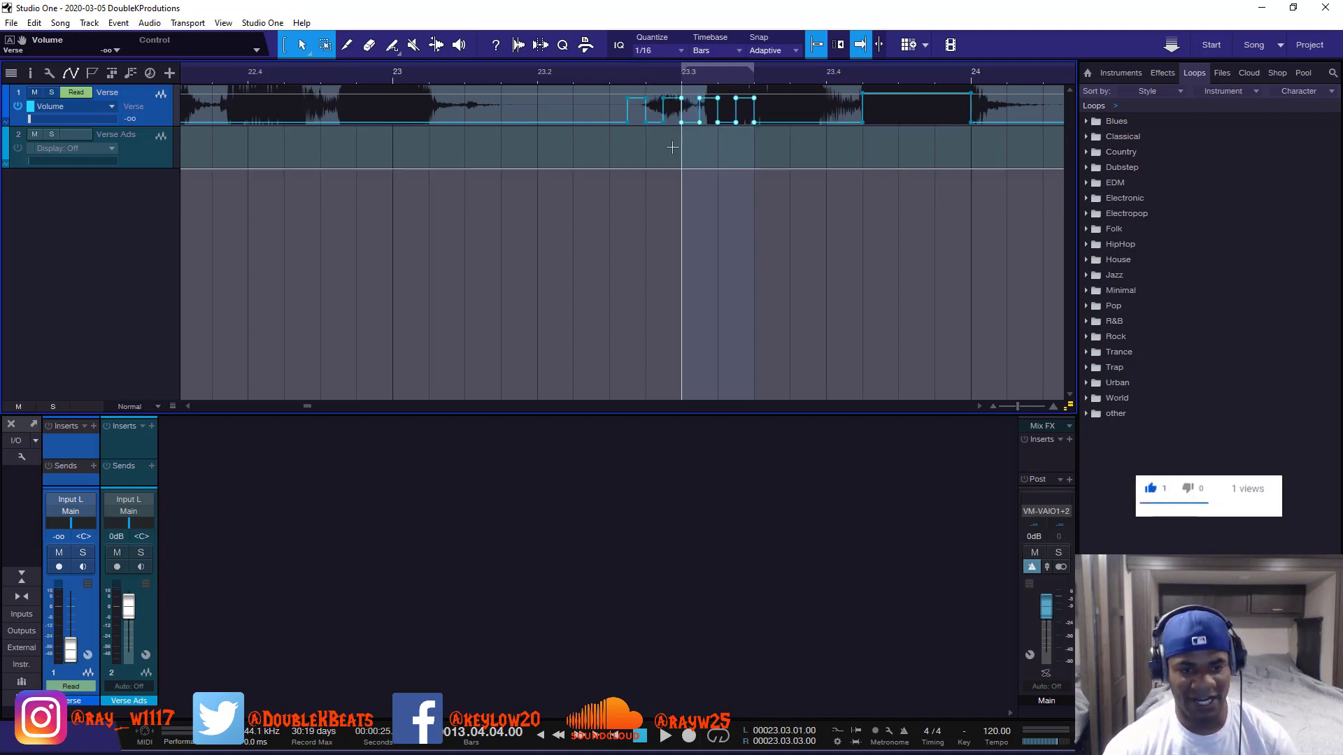
shift+click(661, 125)
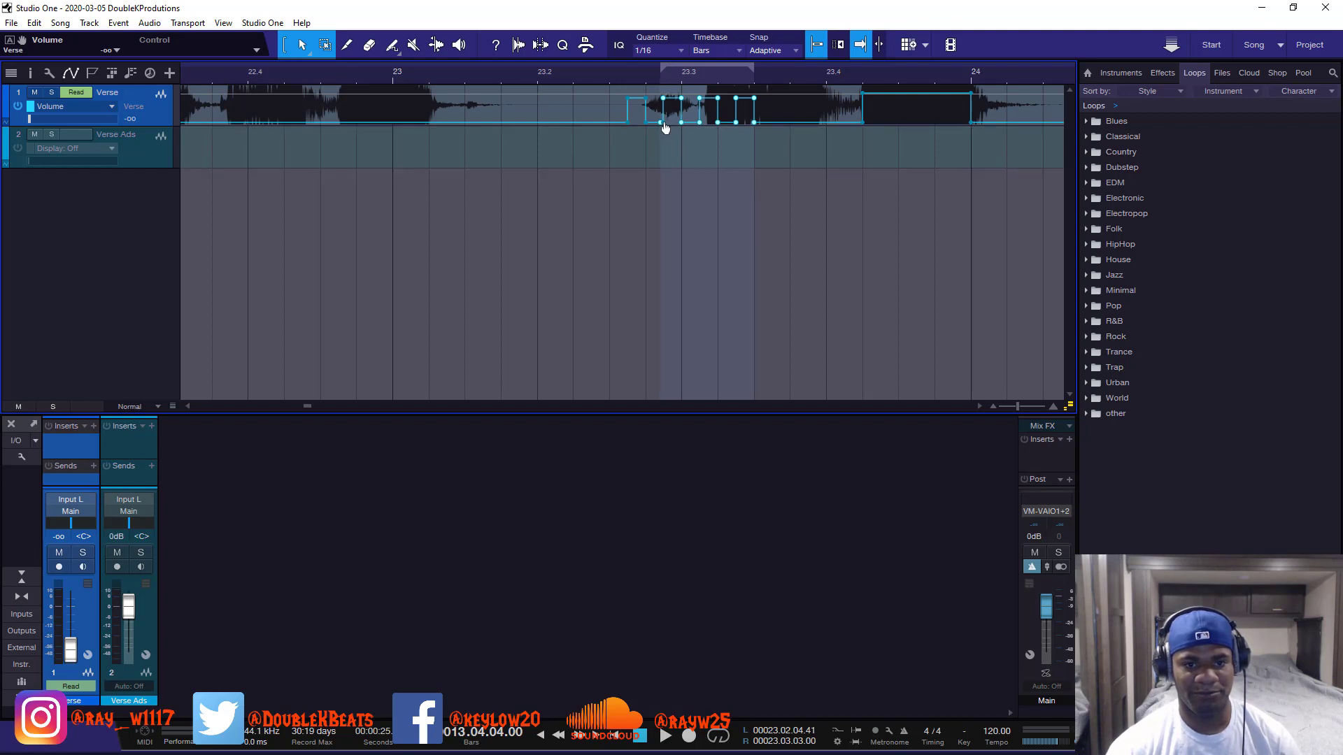
key(Delete)
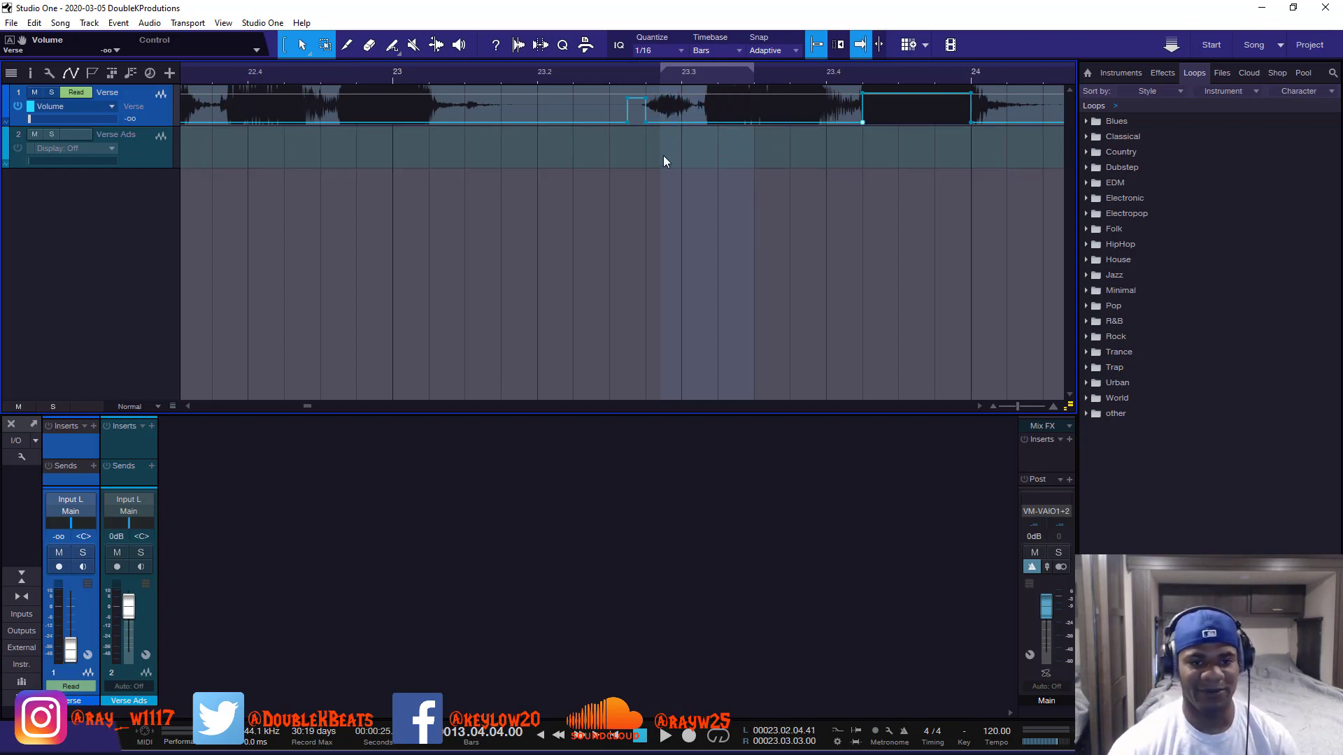
- Reshape the remaining volume pulse by moving its end point later and its start point to bar 23.3, and raise its peak
drag(644, 124, 737, 140)
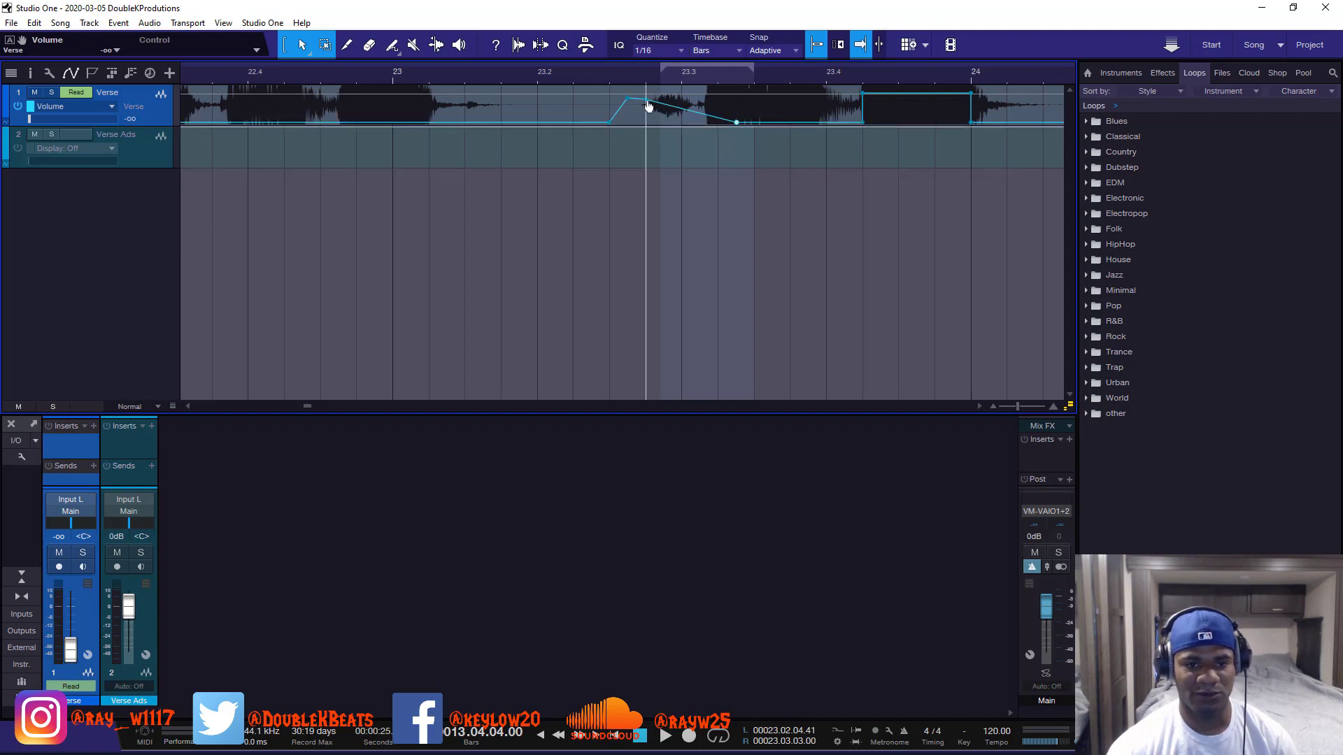
drag(609, 125, 673, 150)
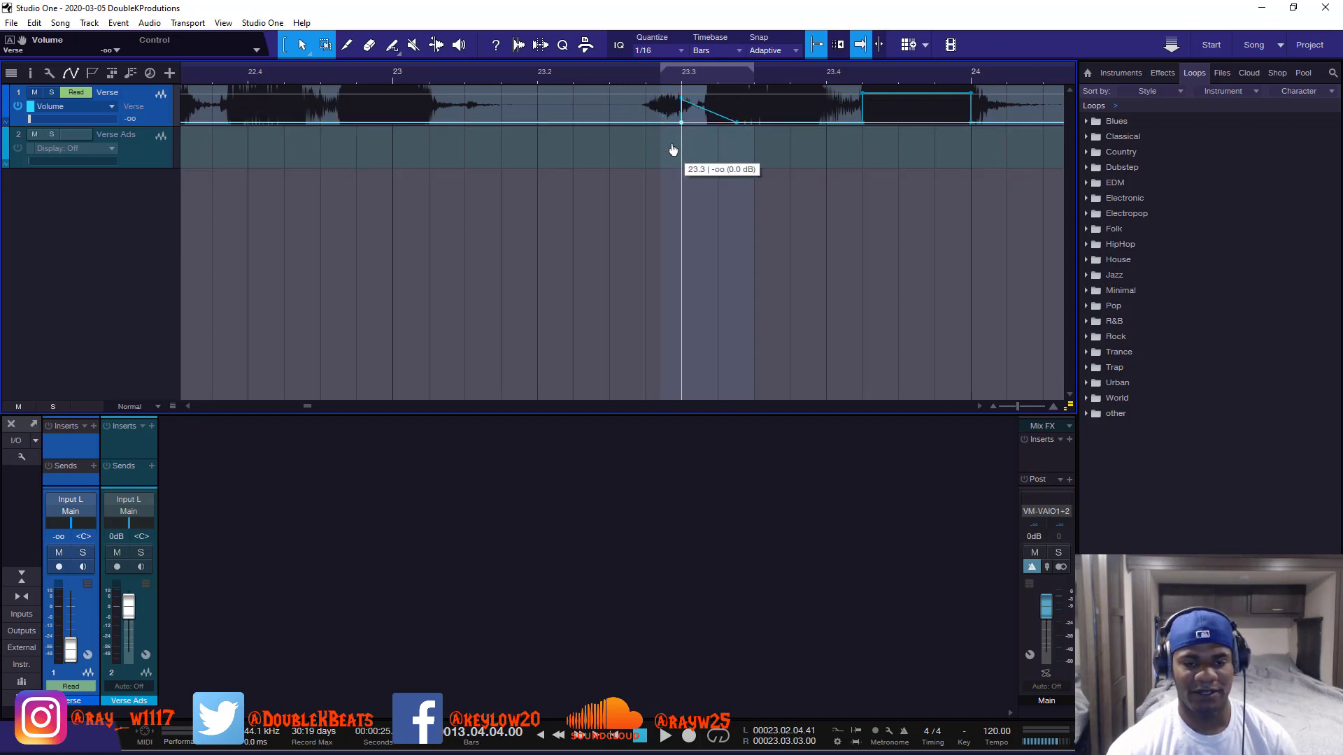
drag(681, 104, 706, 62)
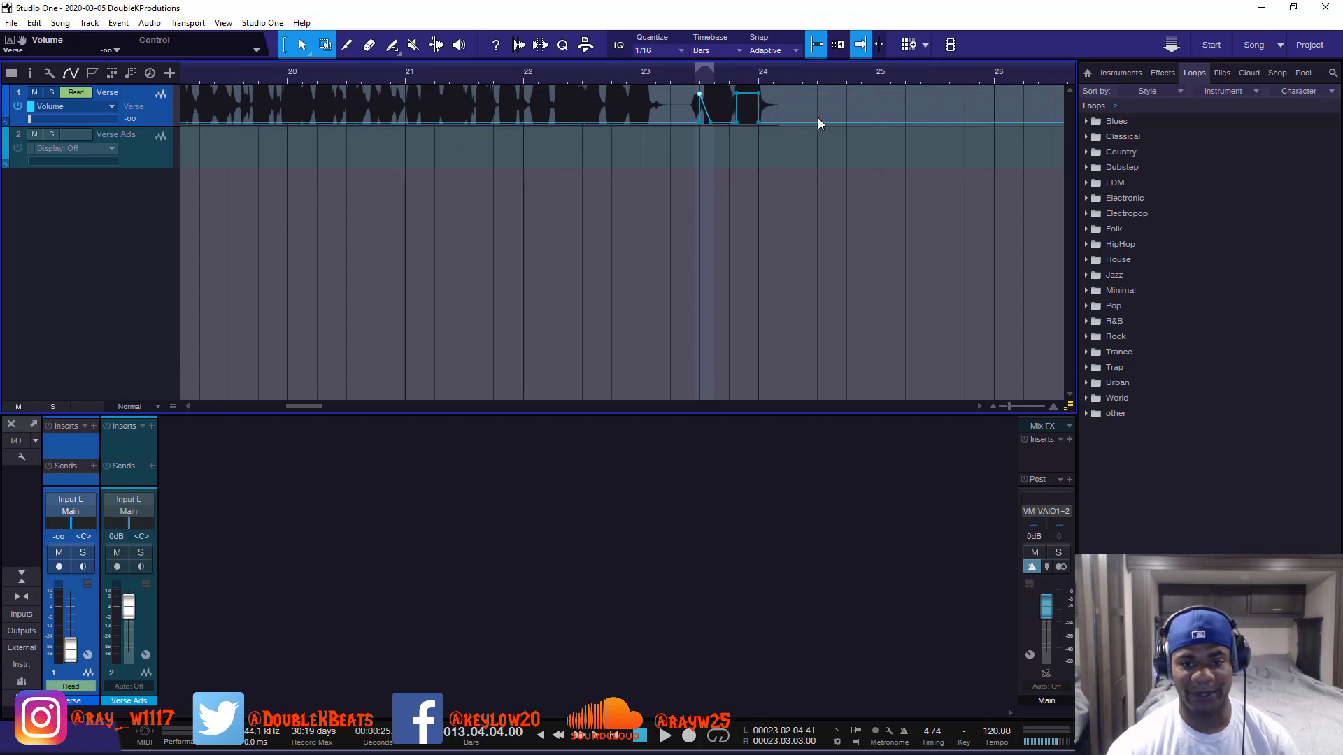
- Delete all volume points near the end of the Verse clip, including the rectangular block before bar 24
drag(816, 117, 649, 112)
key(Delete)
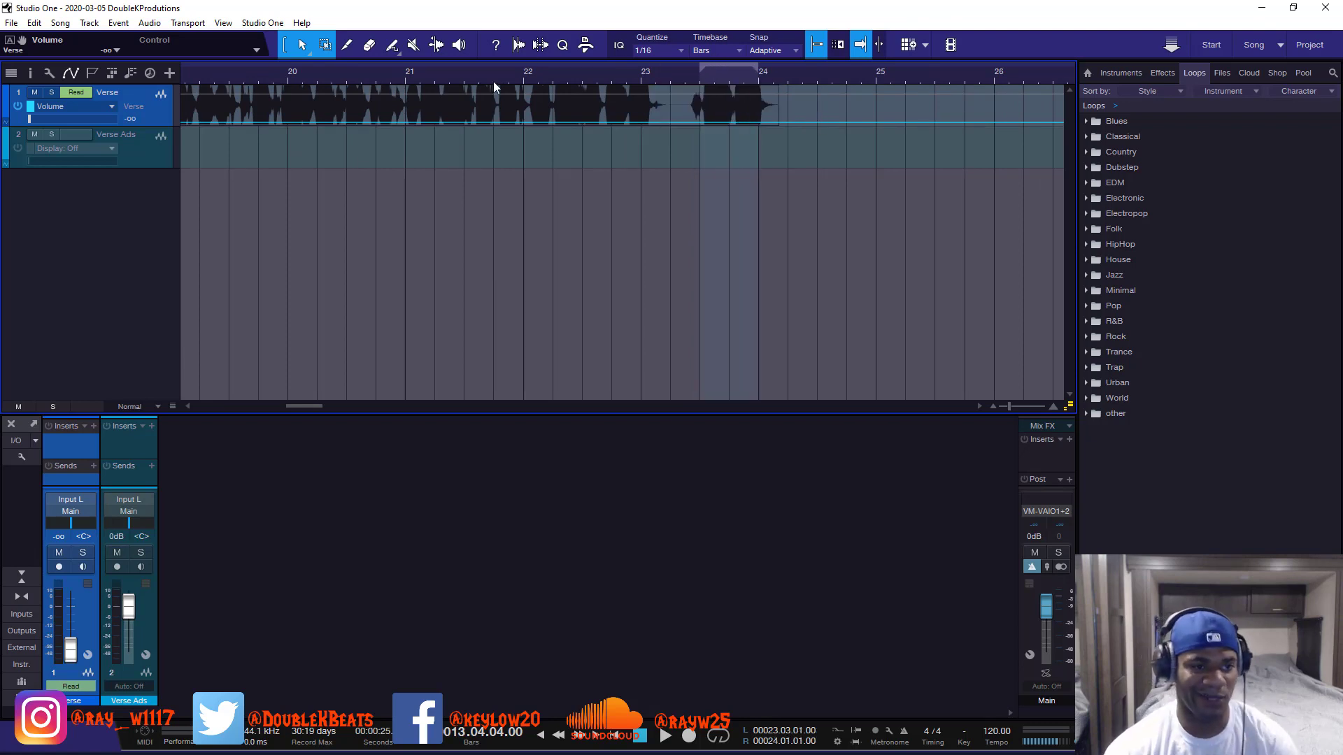
- Paint a triangle-wave volume pattern over the end of the Verse clip, from about bar 23.2.3 to 24.1 with the Paint tool's Triangle shape
click(392, 45)
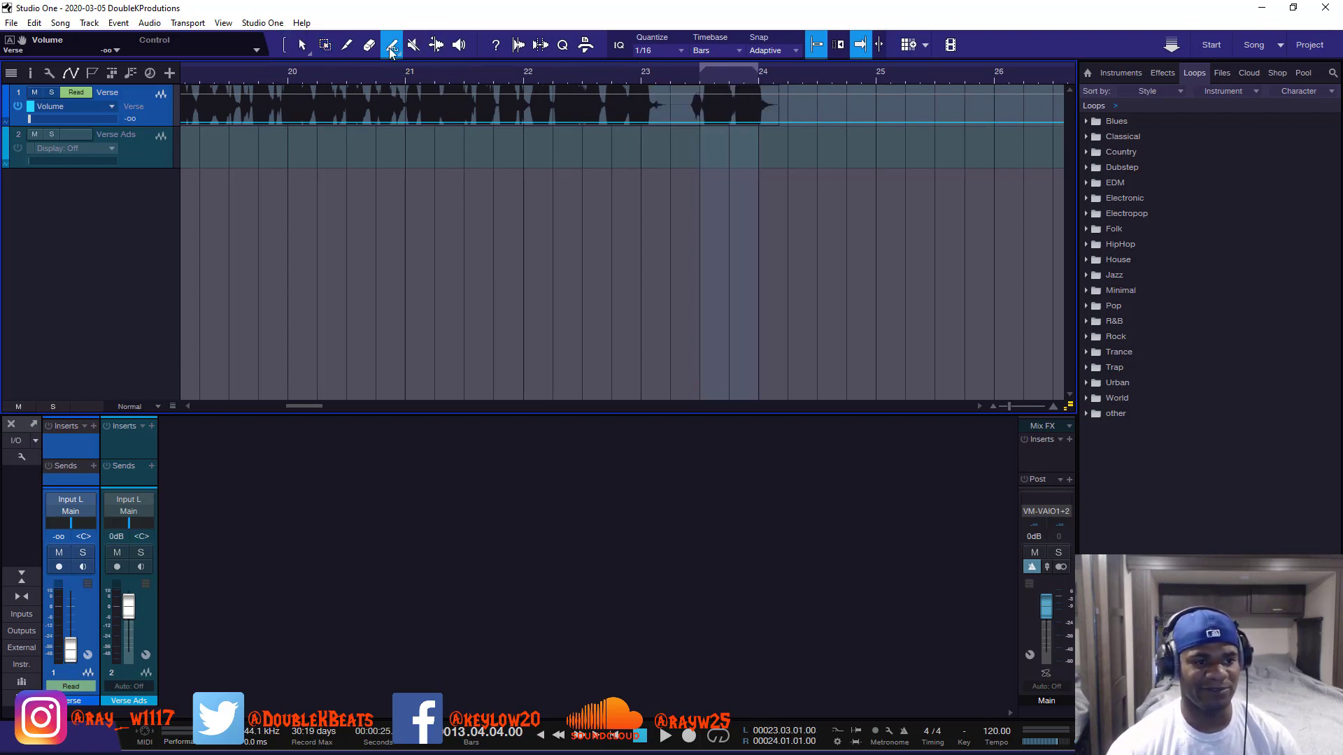
click(393, 52)
click(407, 144)
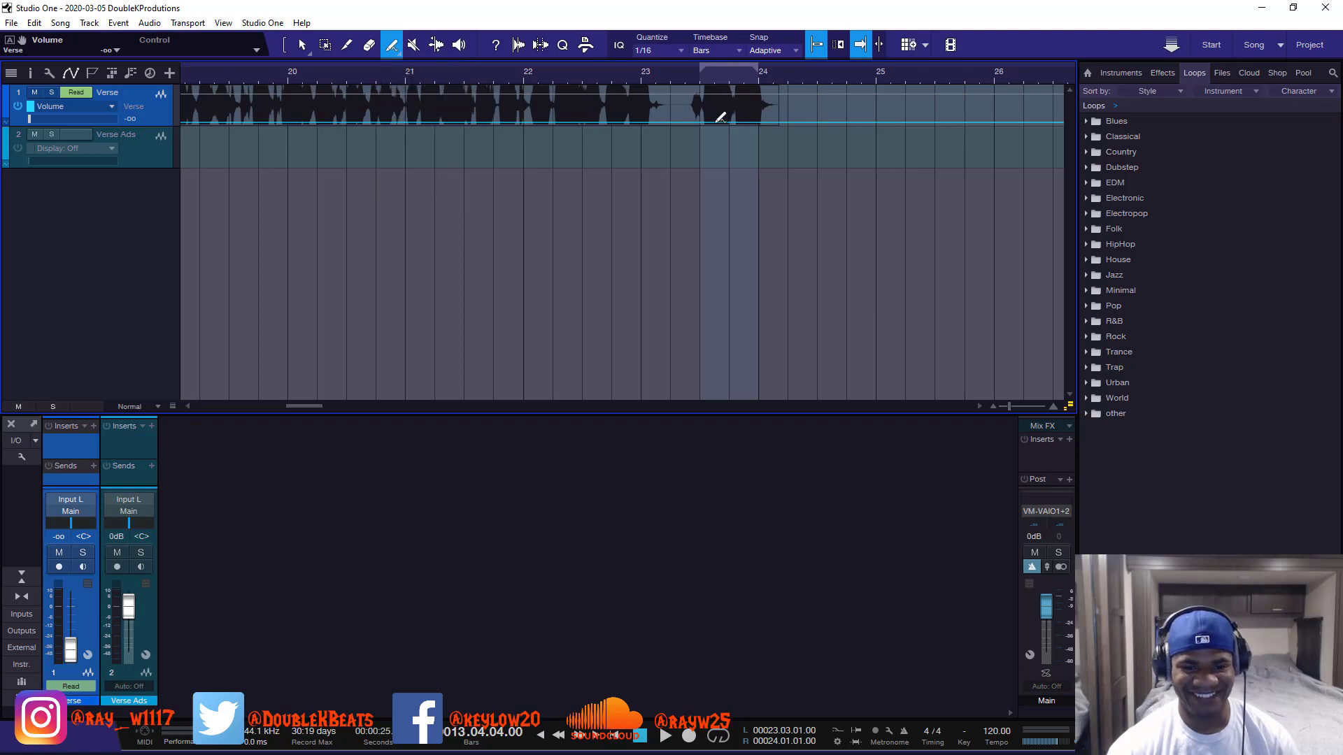
drag(696, 82, 772, 80)
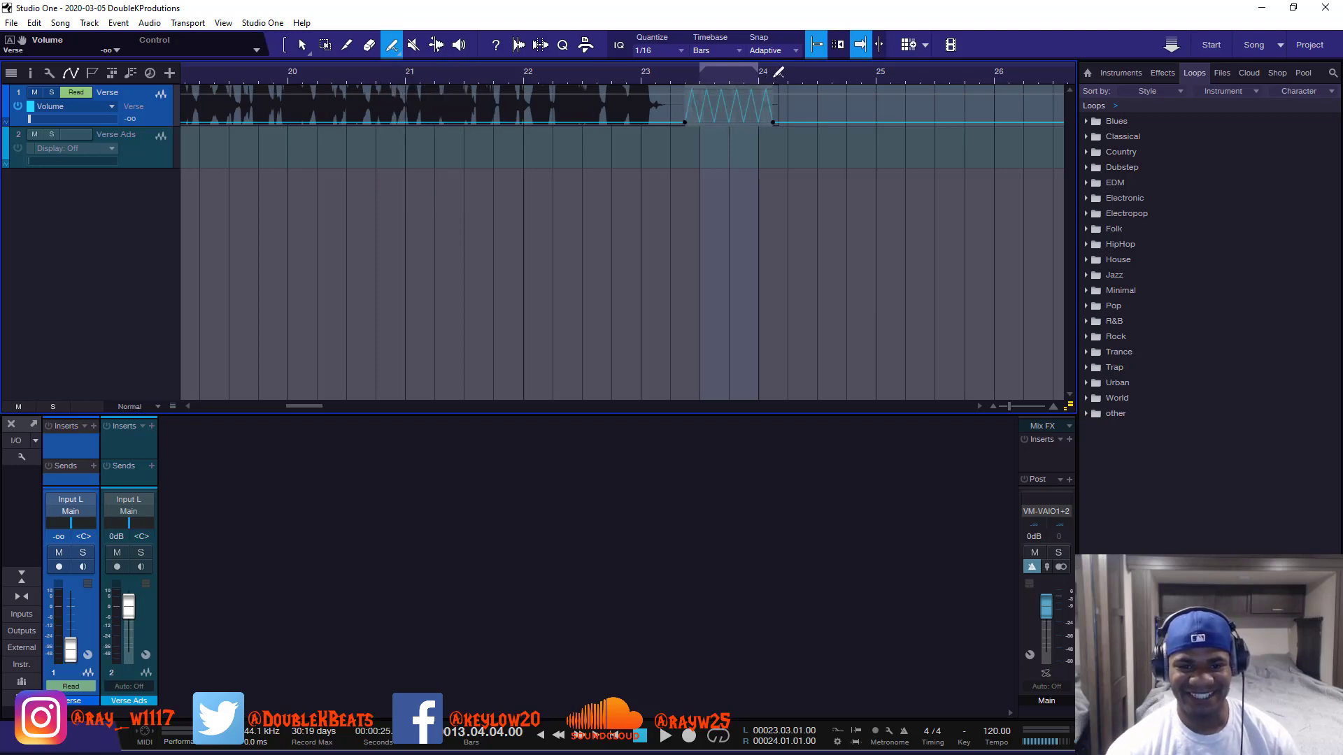
- Play the triangle-wave volume section from bar 23.2.3 twice, stopping playback each time
click(681, 74)
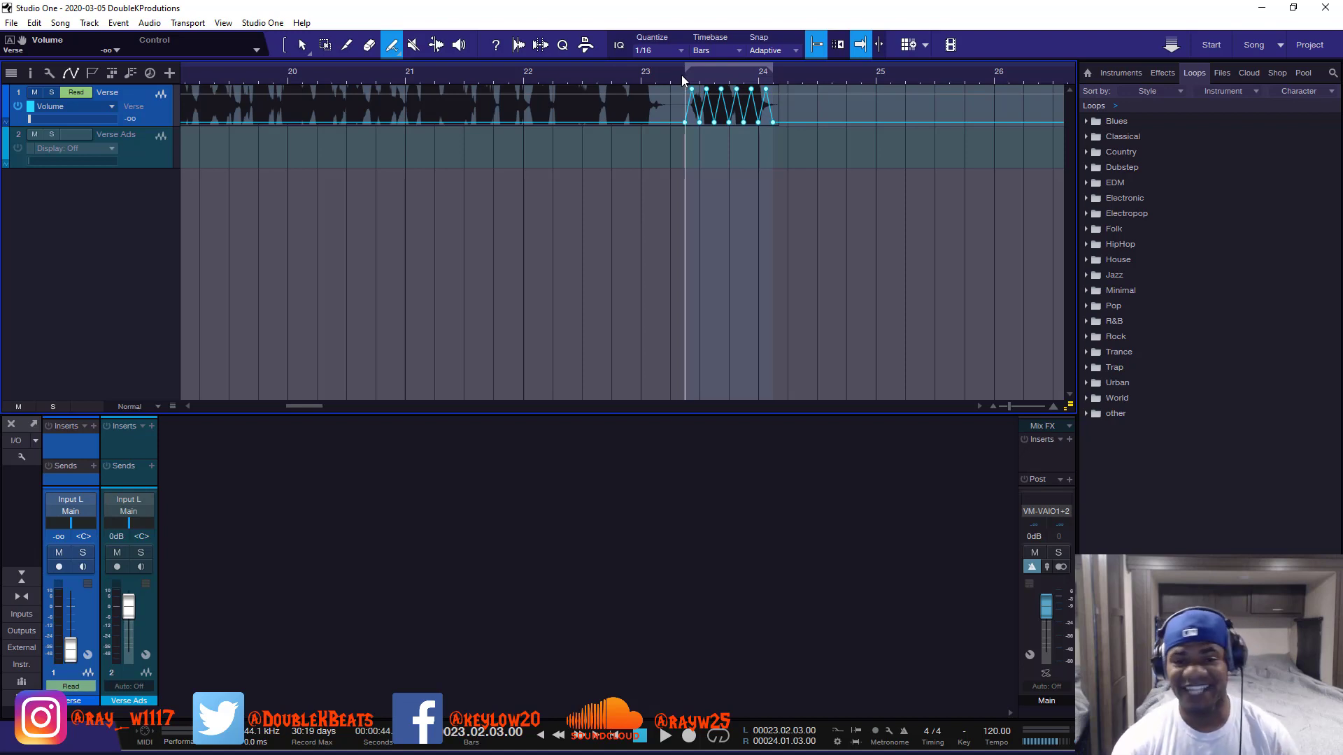
key(space)
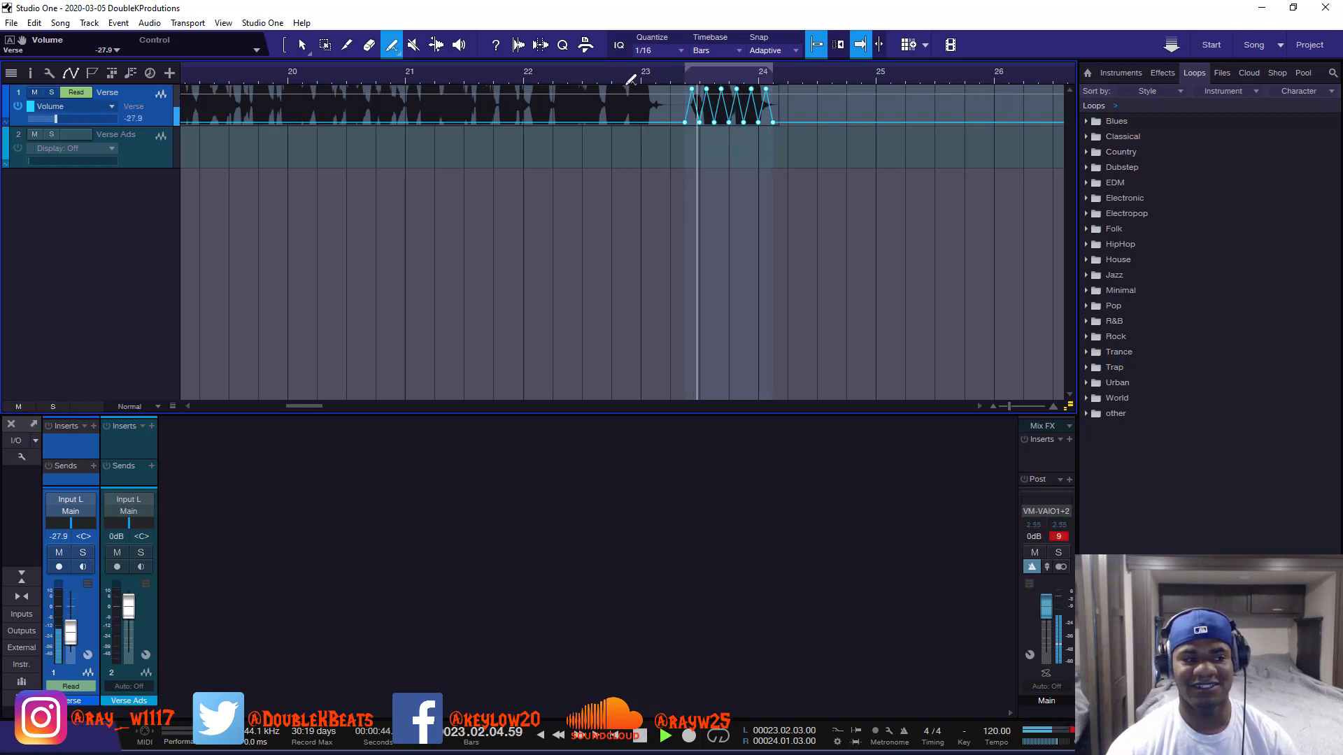
key(space)
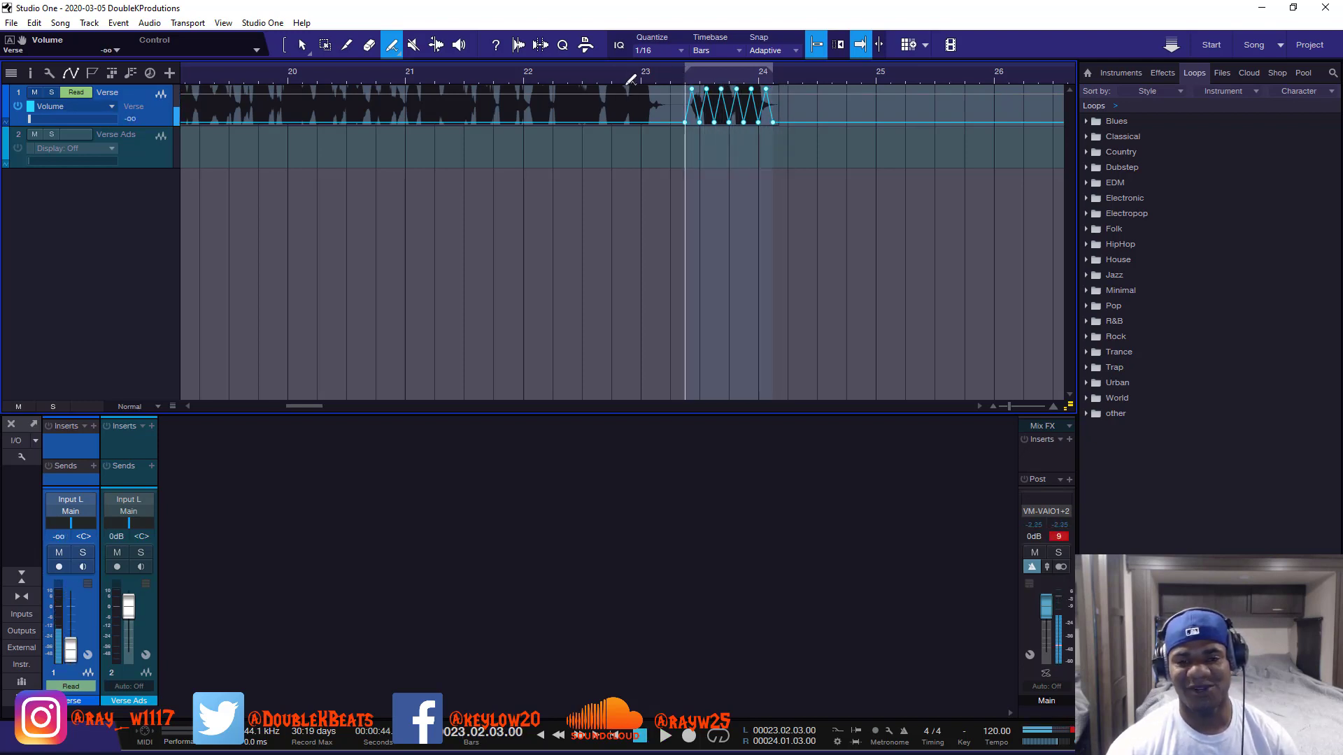
key(space)
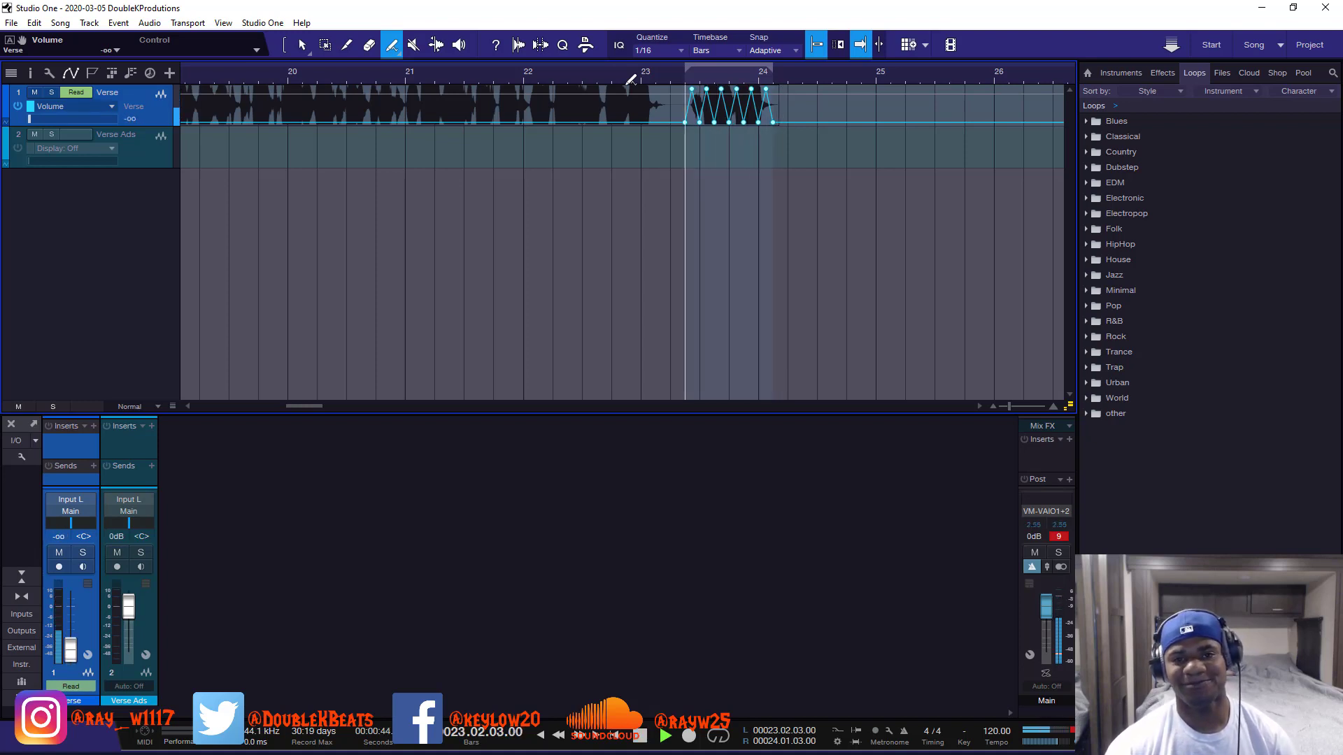
key(space)
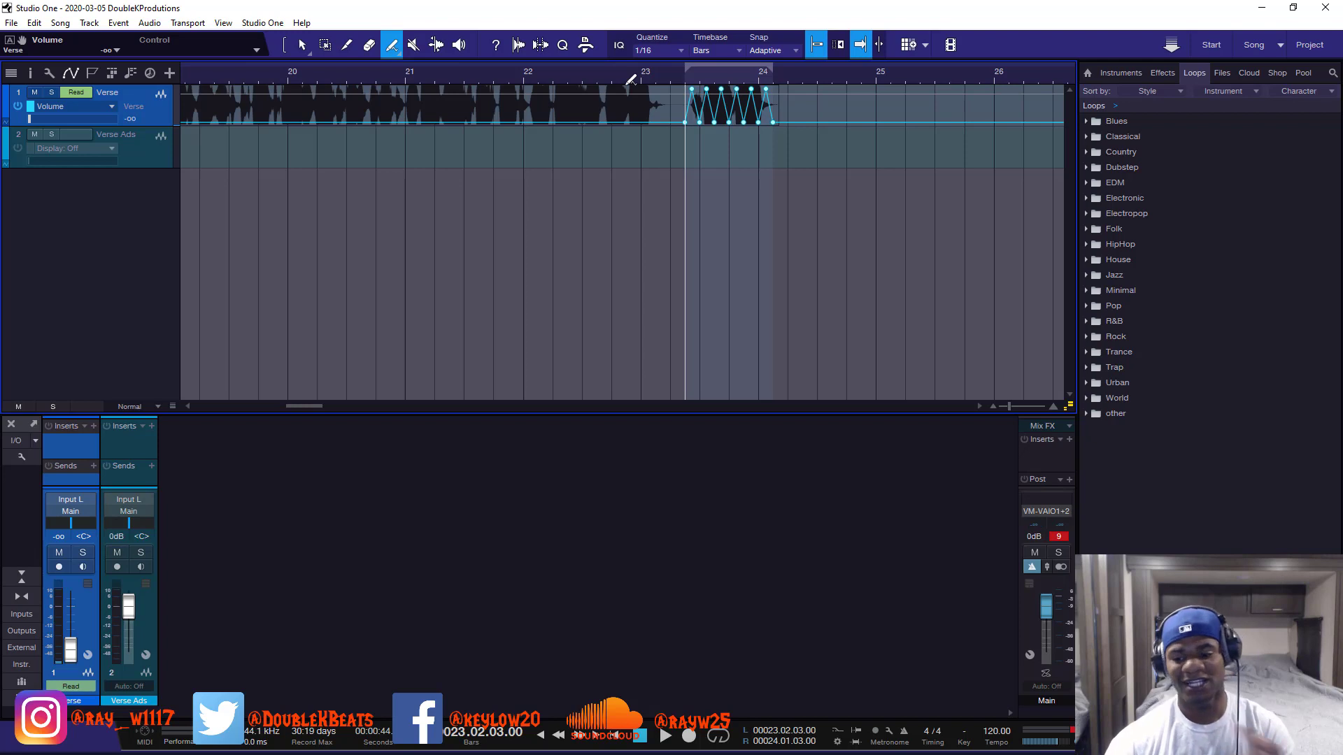
click(392, 54)
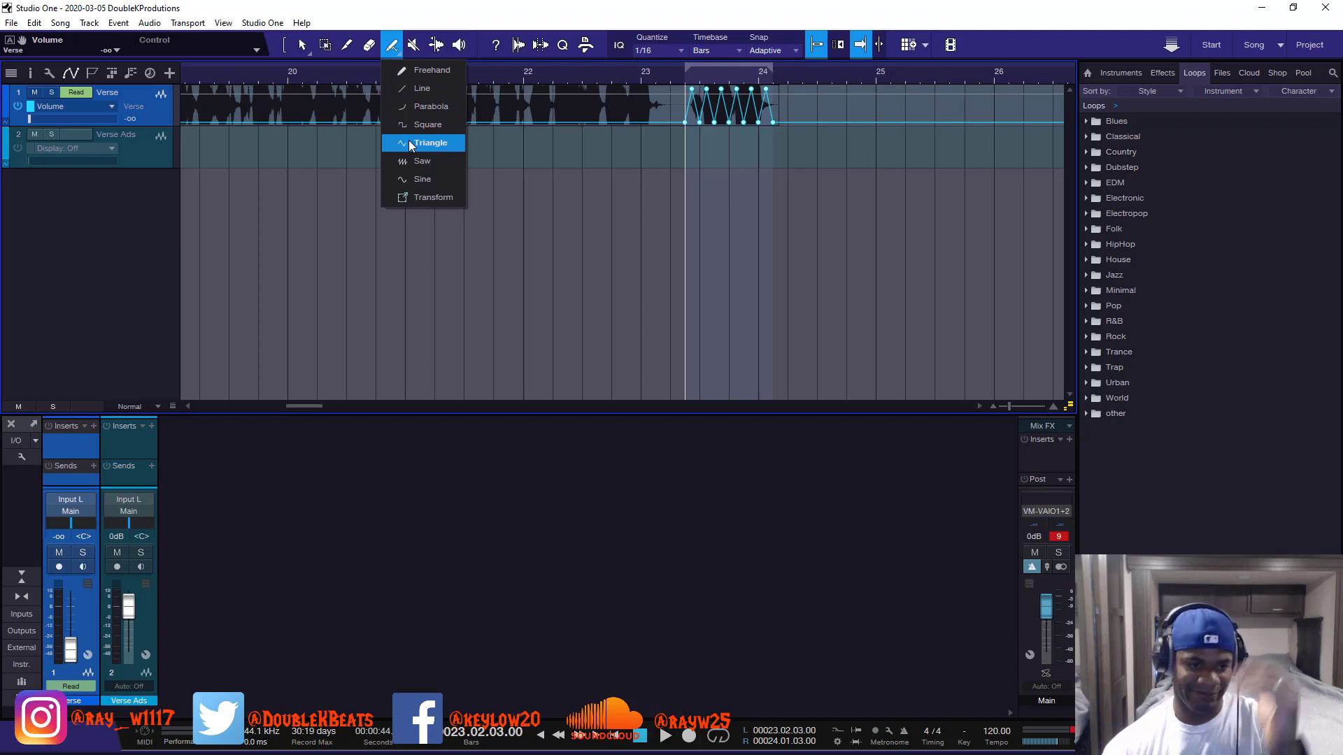
click(809, 116)
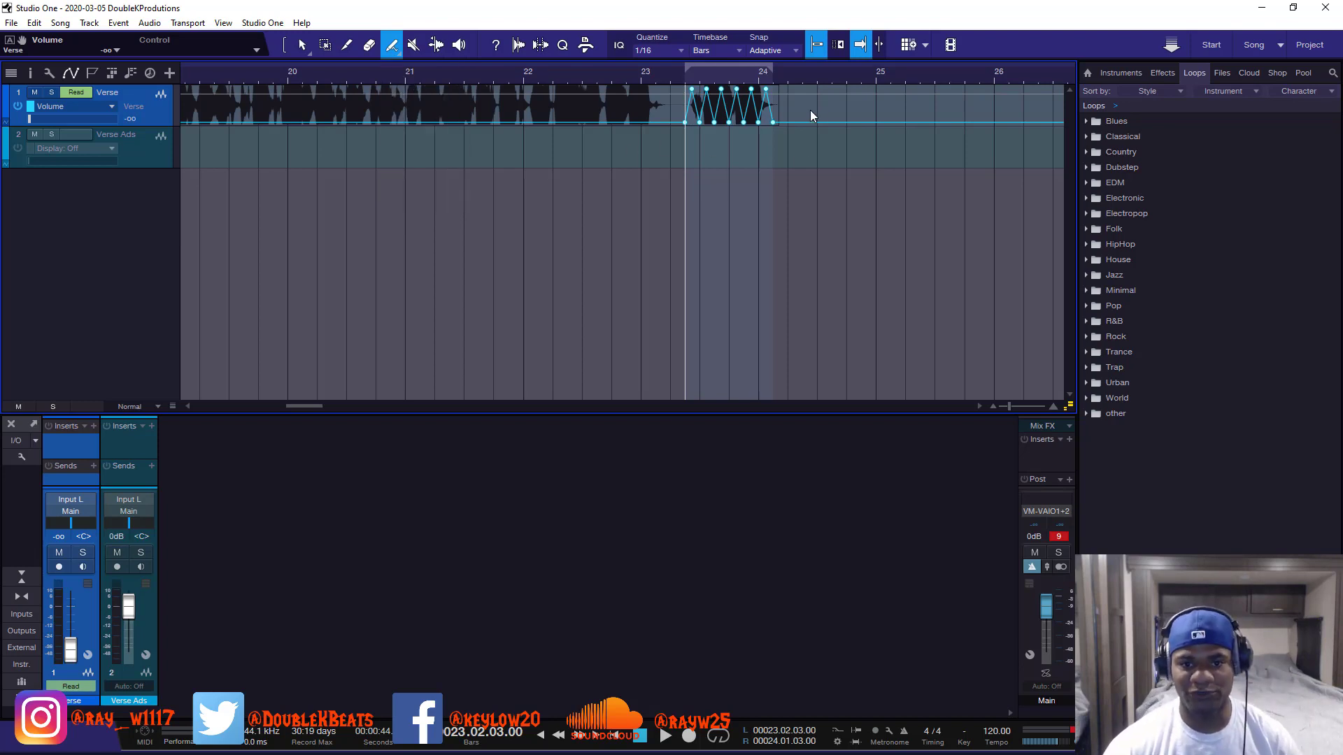
click(391, 53)
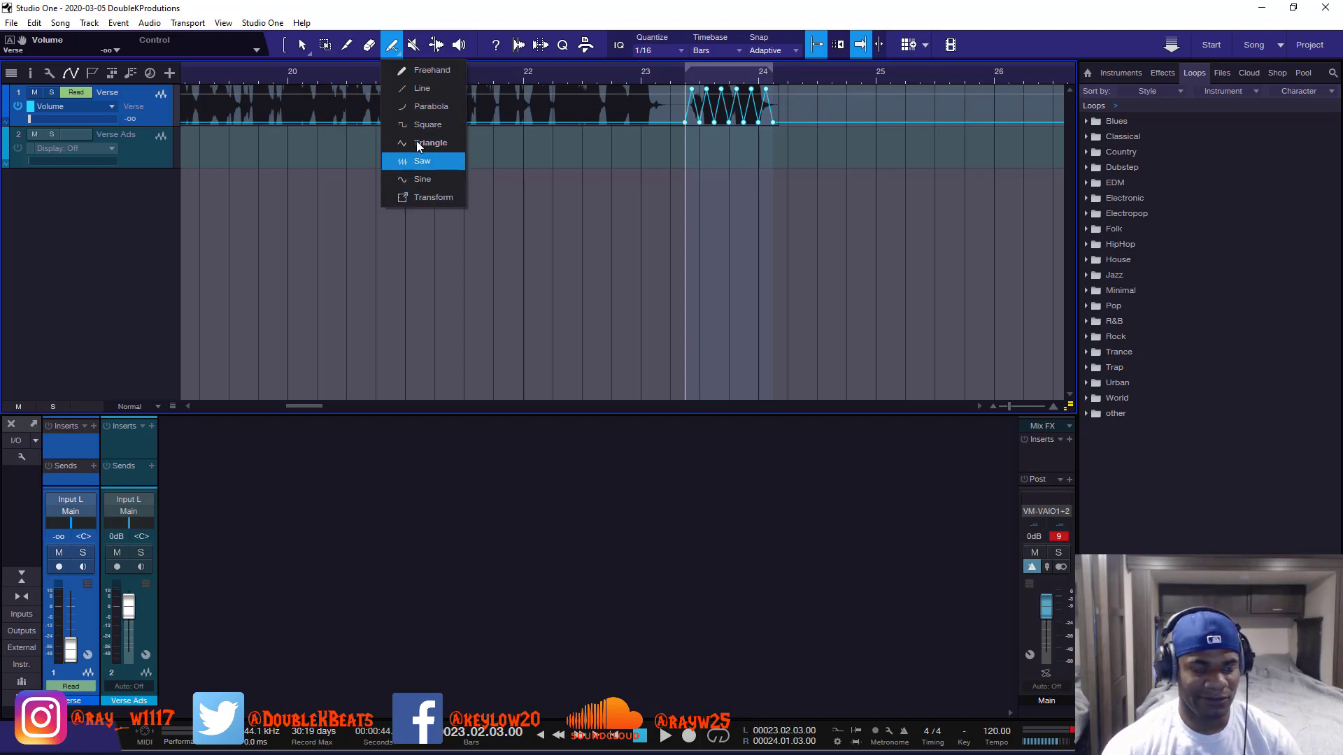
click(789, 110)
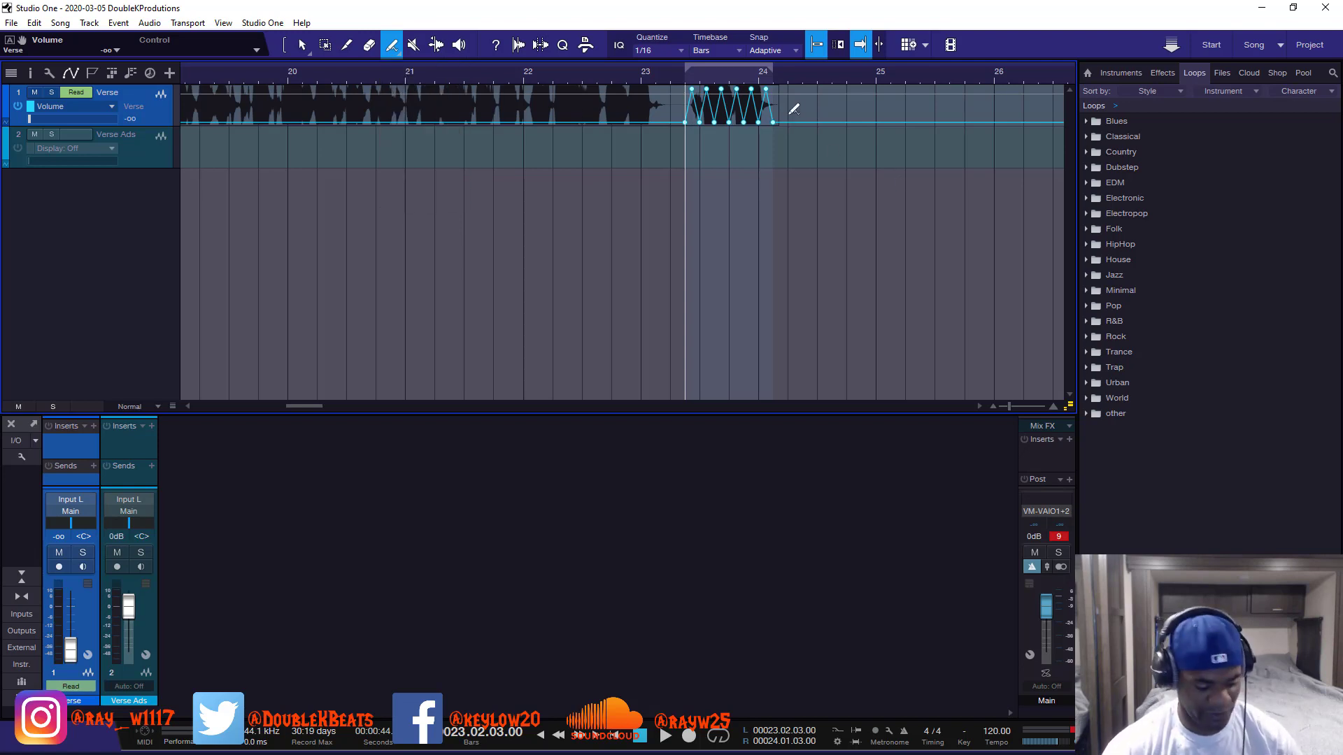
- Try triangle-wave volume strokes backwards across the Verse track, from about bar 25 to bar 19, and undo them
drag(786, 112, 600, 112)
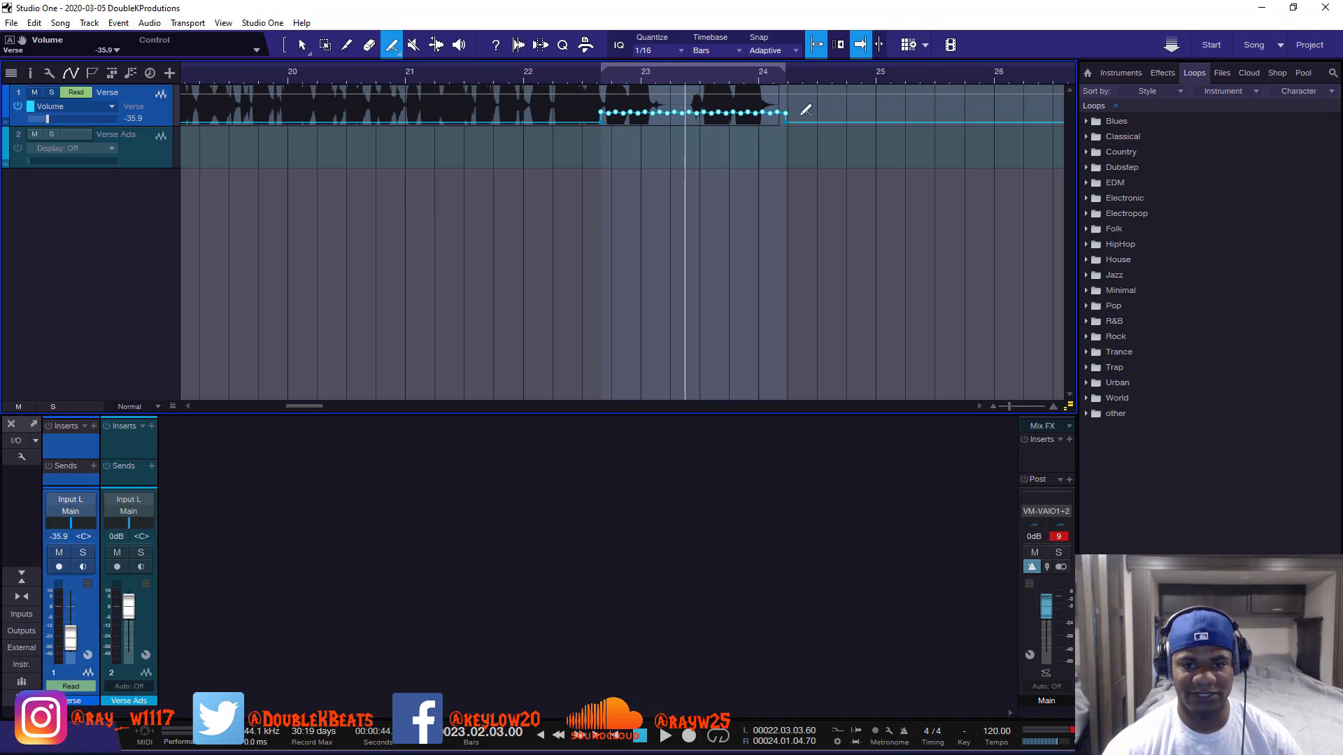
mouse_move(825, 103)
mouse_down()
mouse_move(654, 111)
mouse_move(535, 92)
mouse_move(198, 89)
mouse_up()
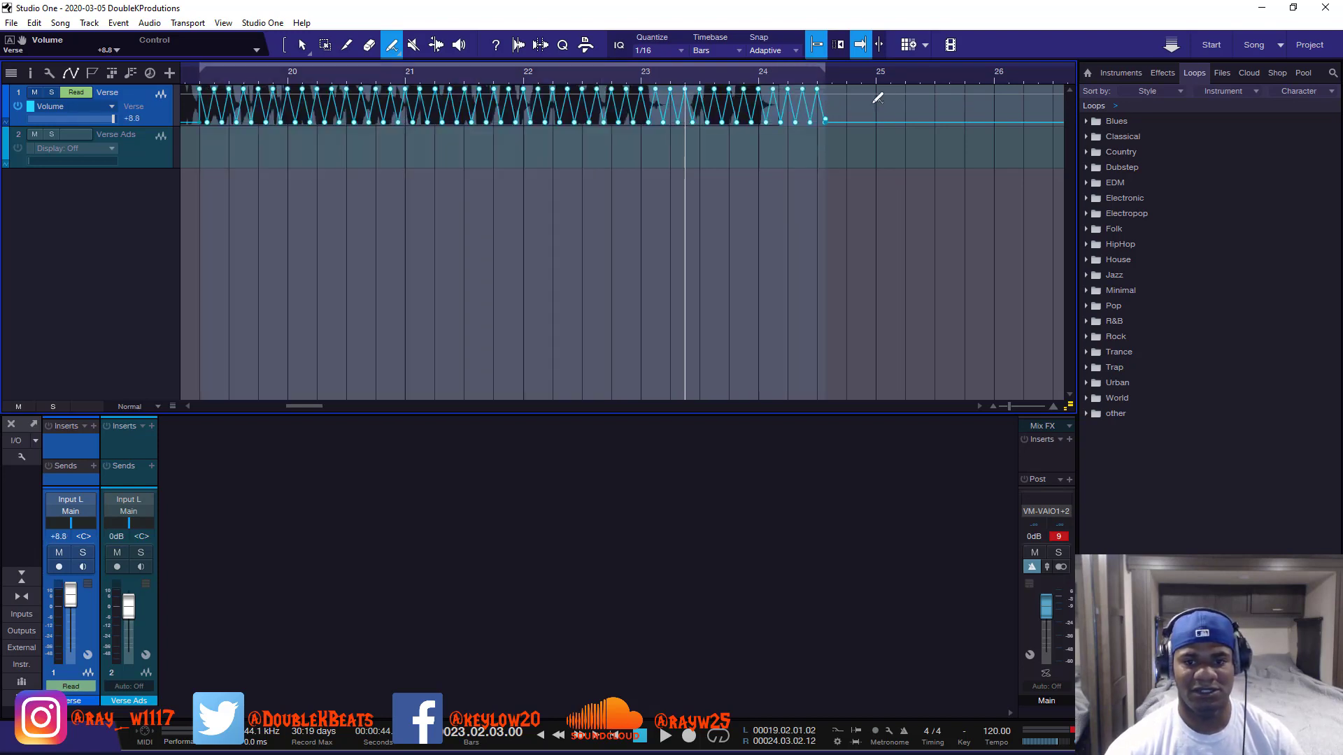
mouse_move(898, 111)
mouse_down()
mouse_move(644, 117)
mouse_move(430, 79)
mouse_move(190, 70)
mouse_up()
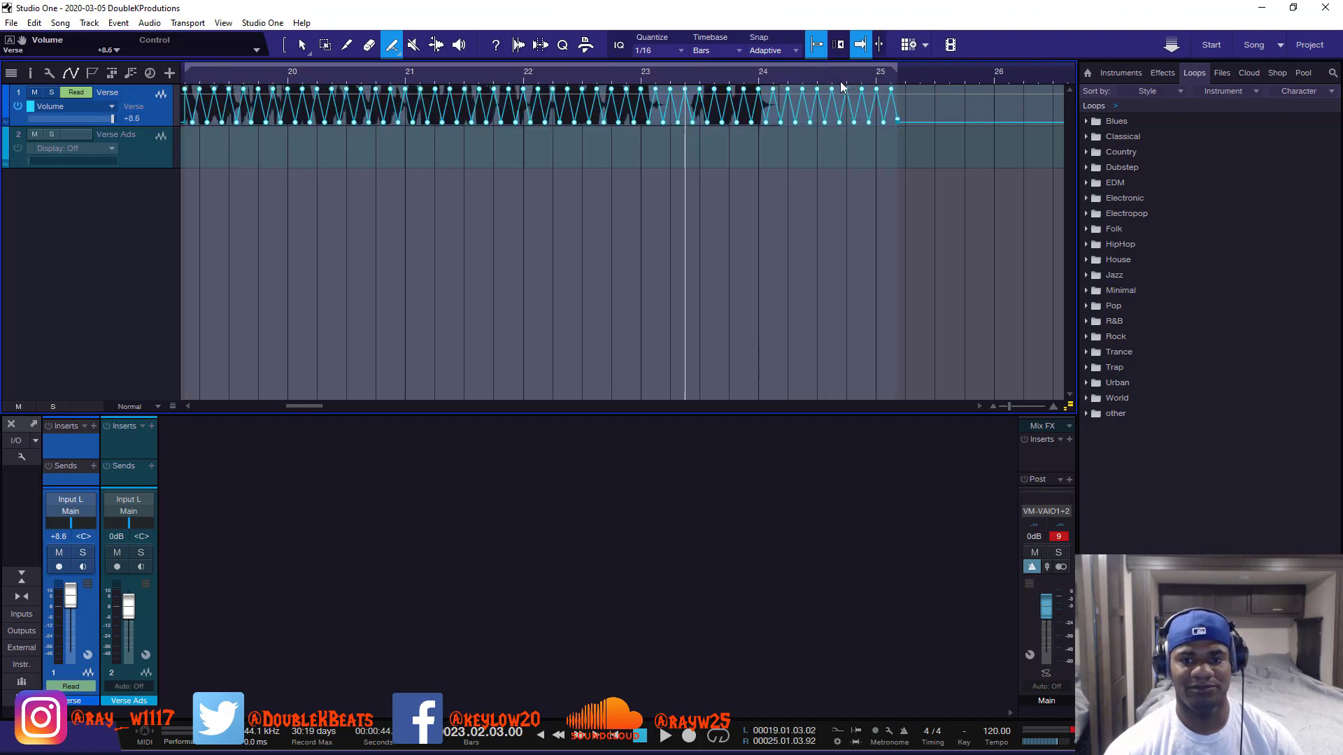
scroll(840, 84, down, 3)
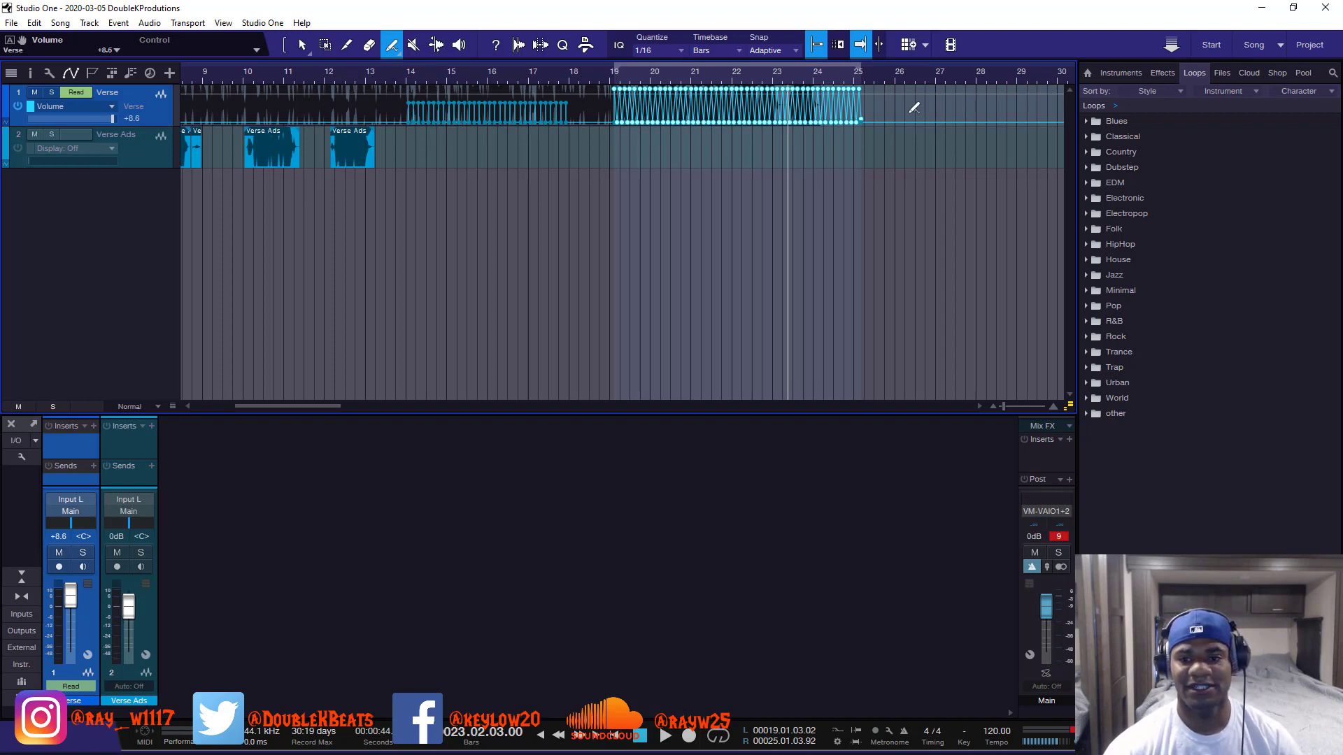
key(ctrl+z)
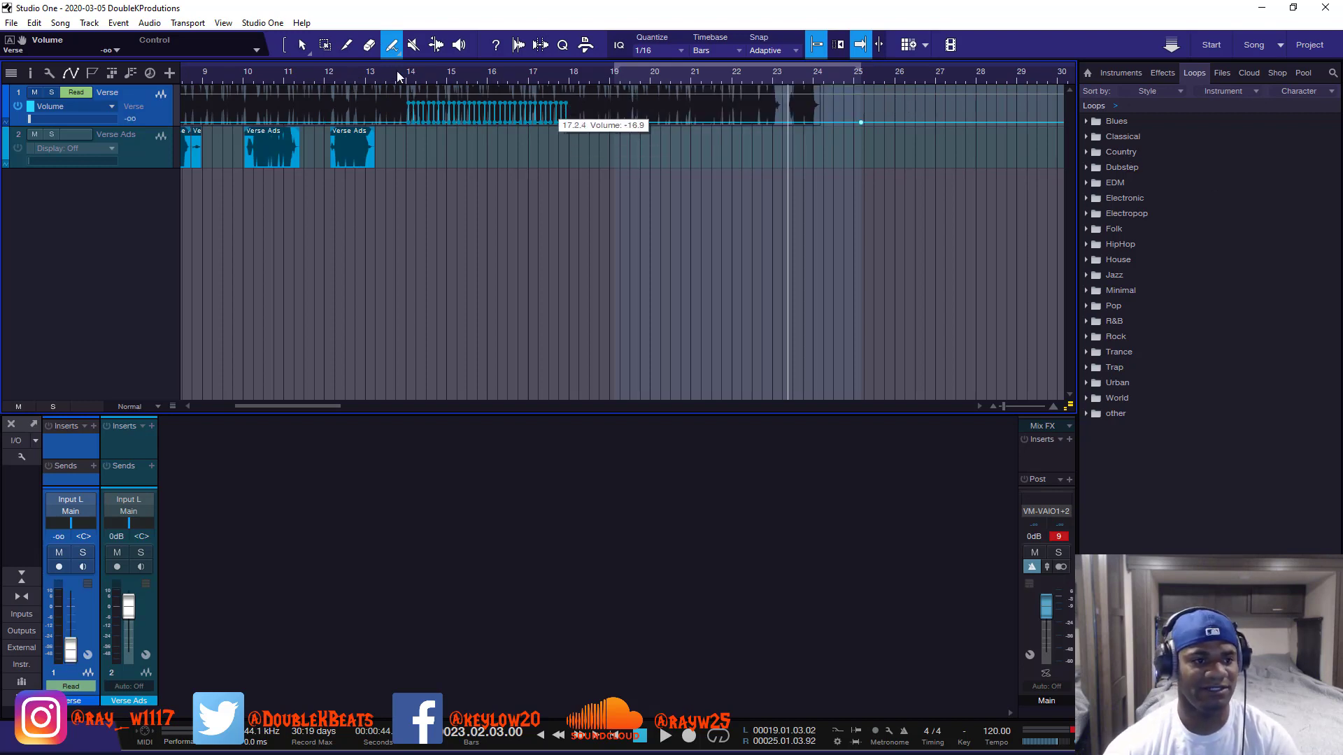
- Delete the square-wave volume points between bars 14 and 17.4 on the Verse track with the Arrow tool
click(301, 44)
drag(594, 107, 388, 103)
key(Delete)
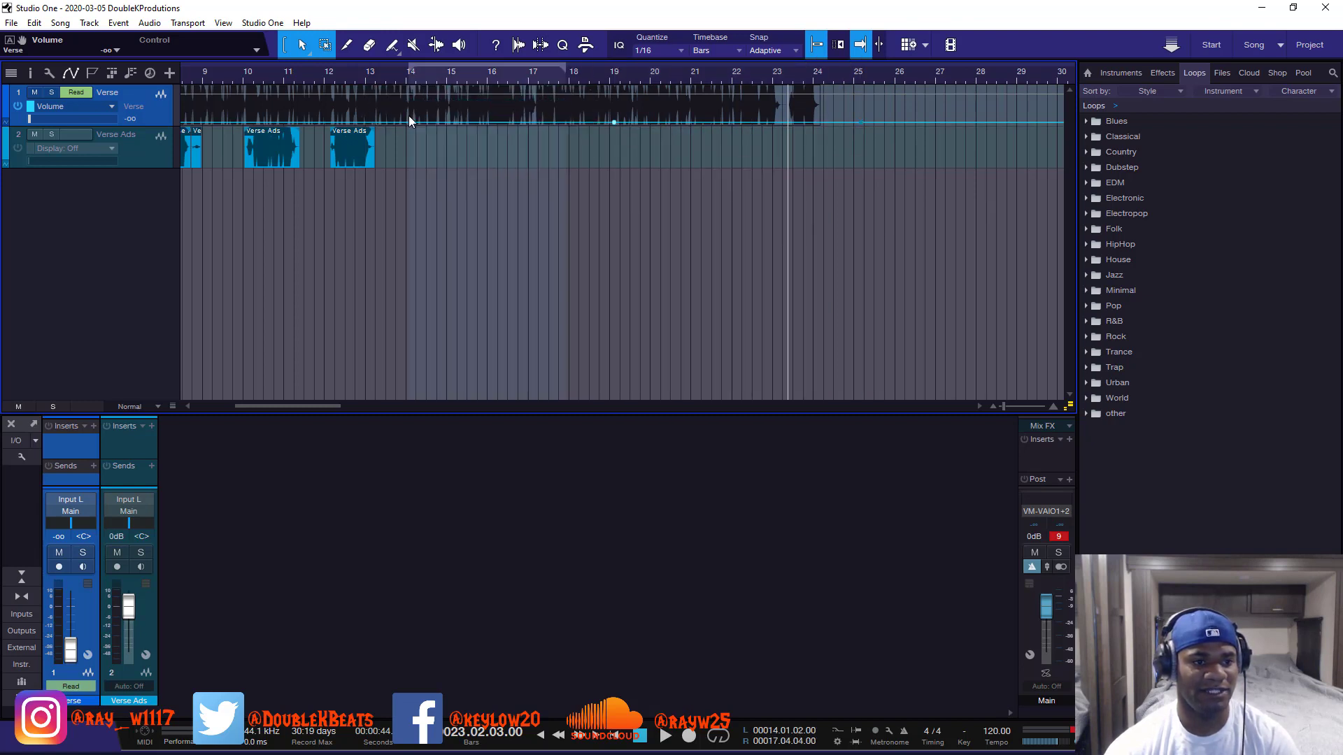
- Paint a saw-wave volume pattern on the Verse track from bar 23.2 to 27.2 with the Paint tool's Saw shape
click(391, 44)
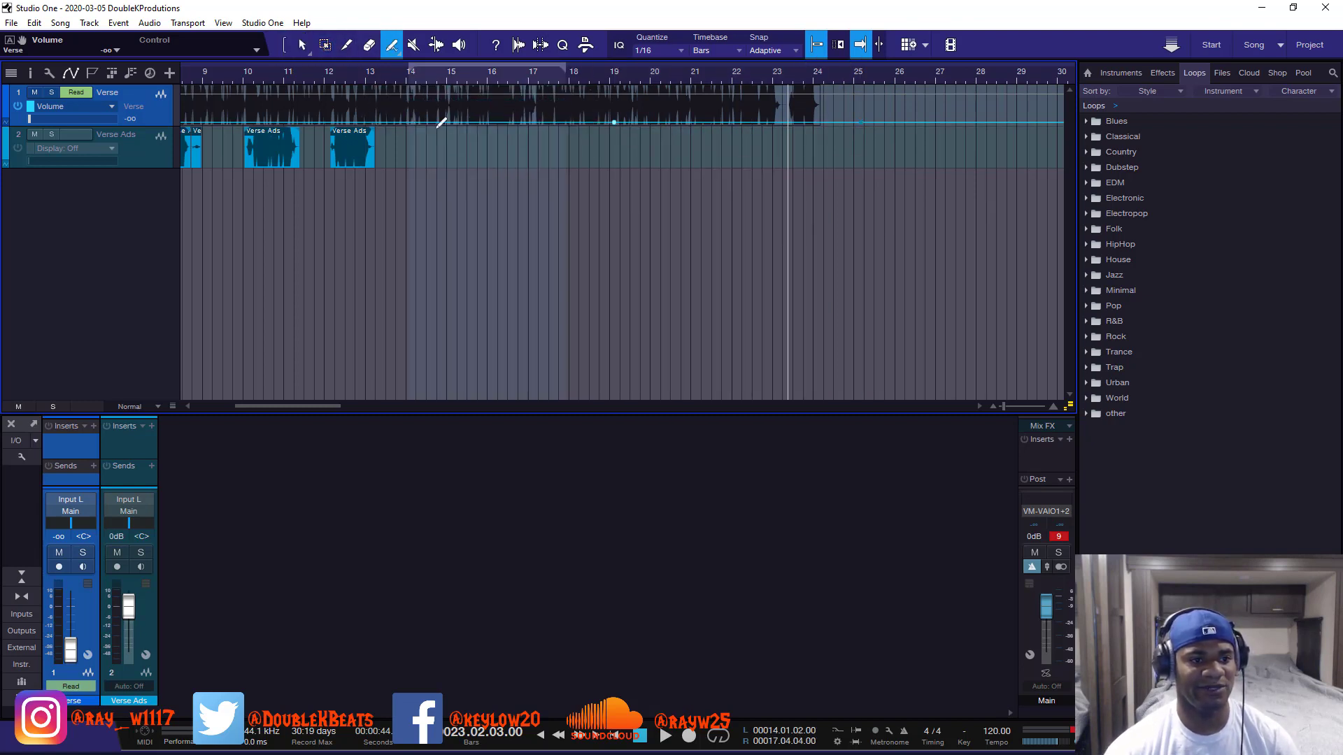
click(396, 52)
click(406, 161)
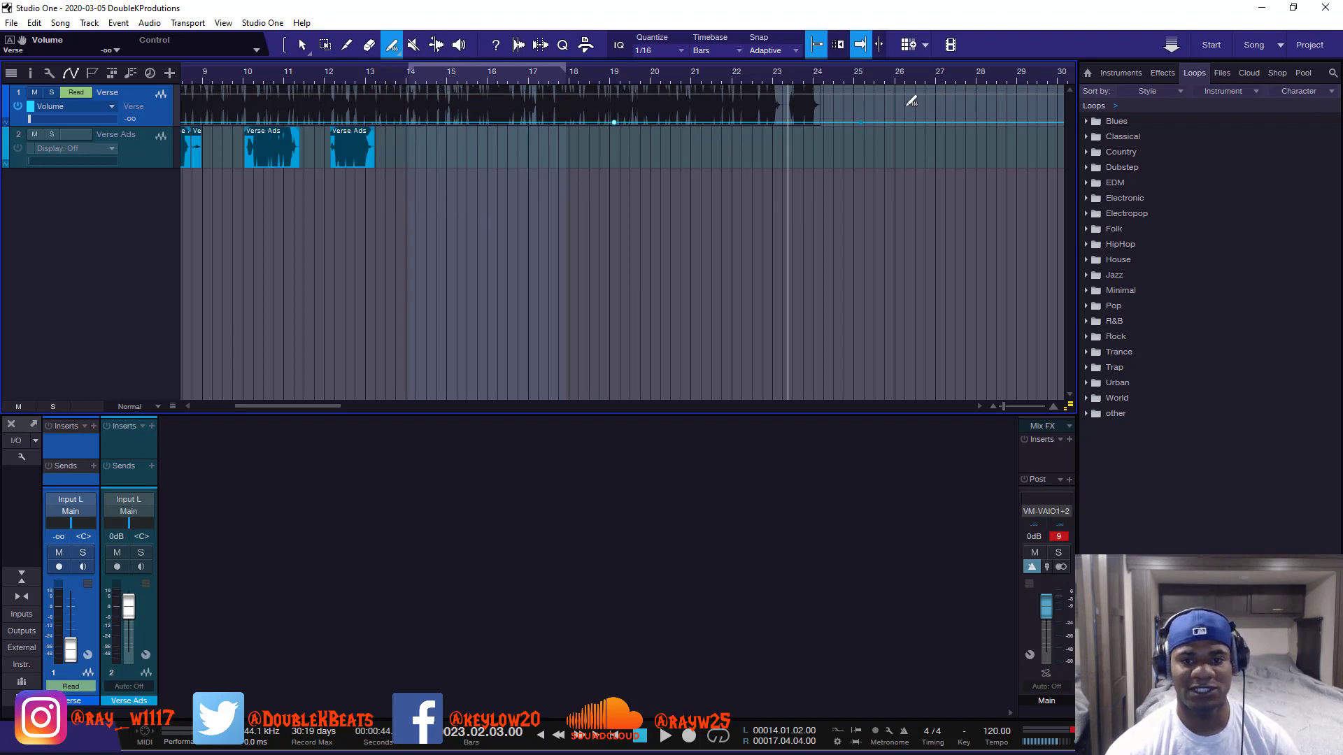
mouse_move(782, 123)
mouse_down()
mouse_move(829, 70)
mouse_move(945, 63)
mouse_up()
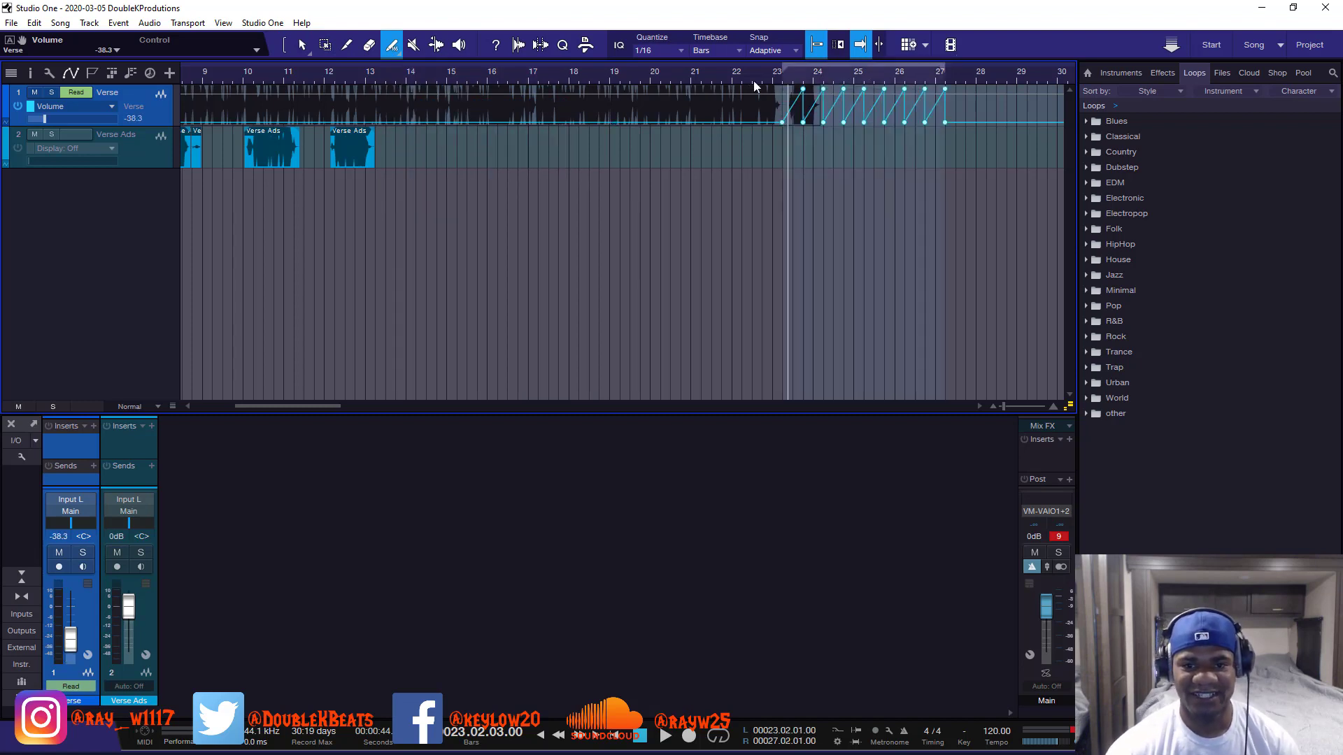
- Play the saw-wave volume section from bar 23.2.3 past the end of the Verse clip and stop playback
scroll(754, 81, up, 3)
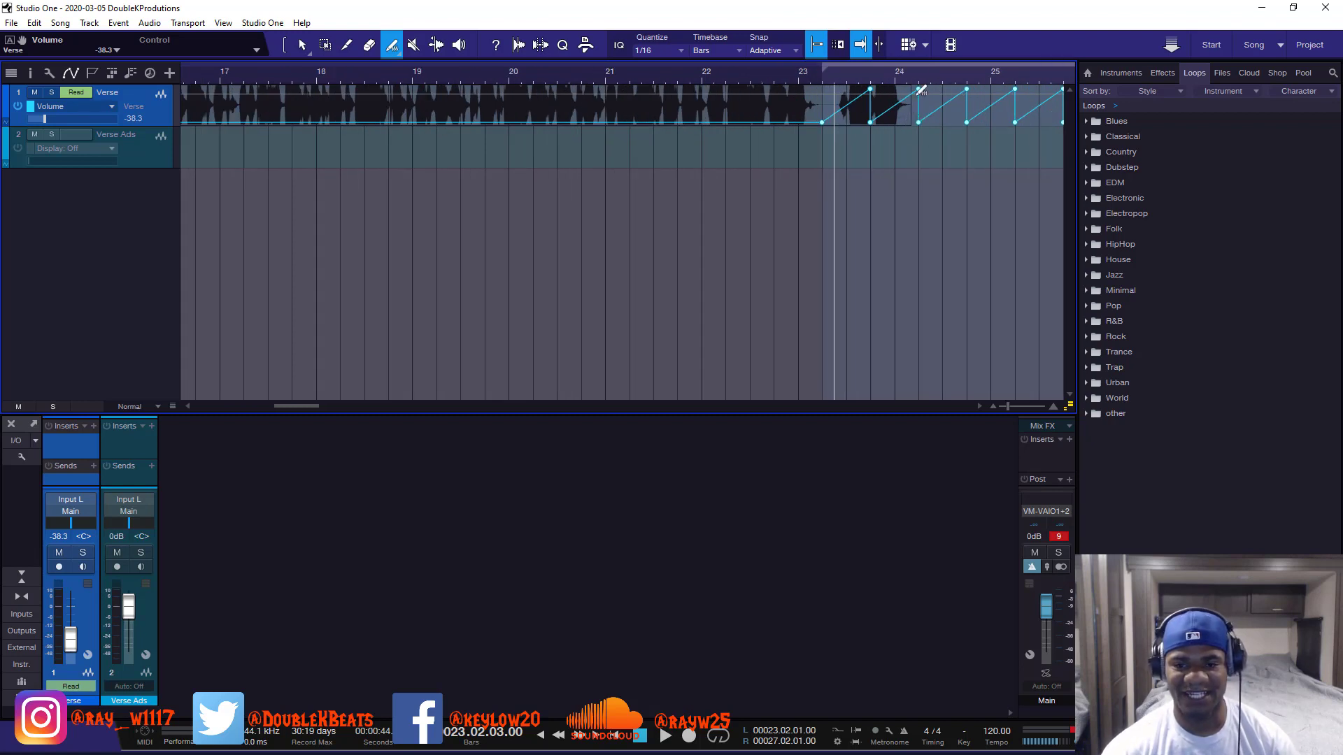
key(space)
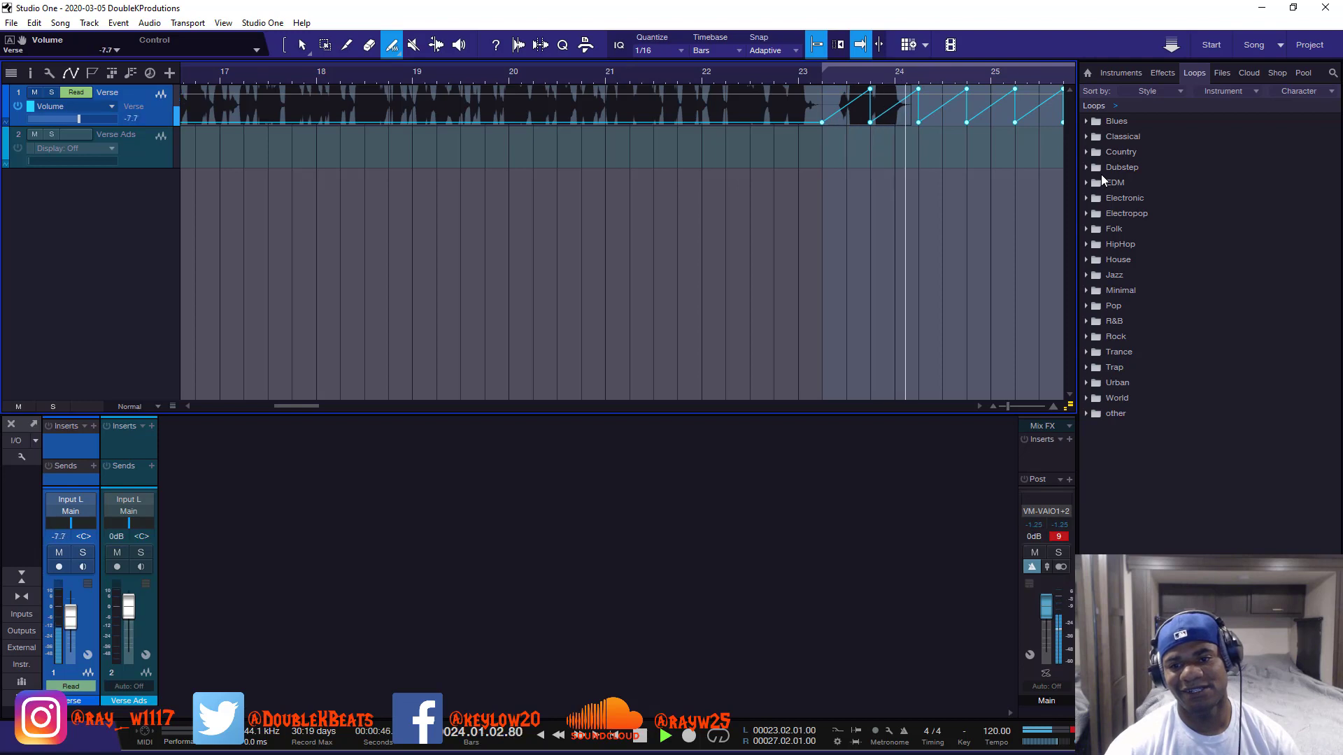
key(space)
- Paint a wide triangle-wave volume pattern in the empty part of the Verse track, from bar 35 to bar 41
scroll(857, 82, down, 5)
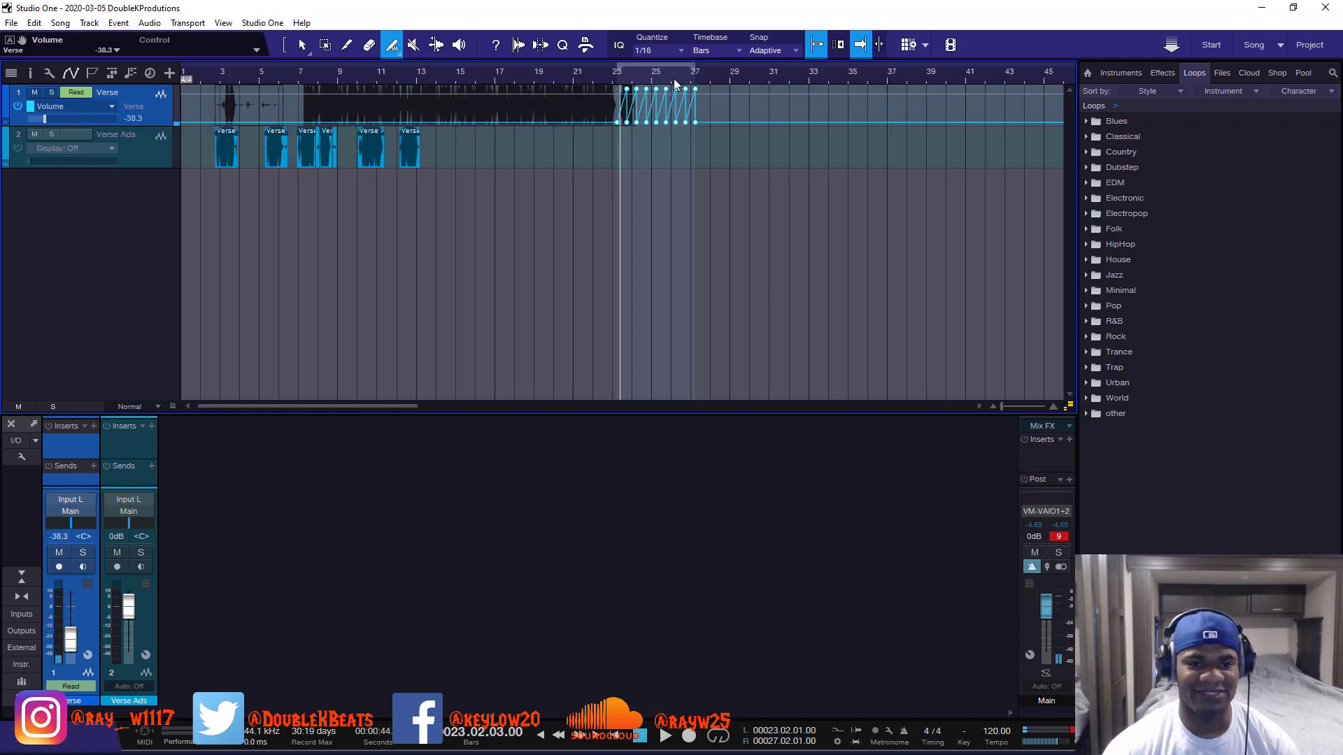
scroll(679, 73, down, 4)
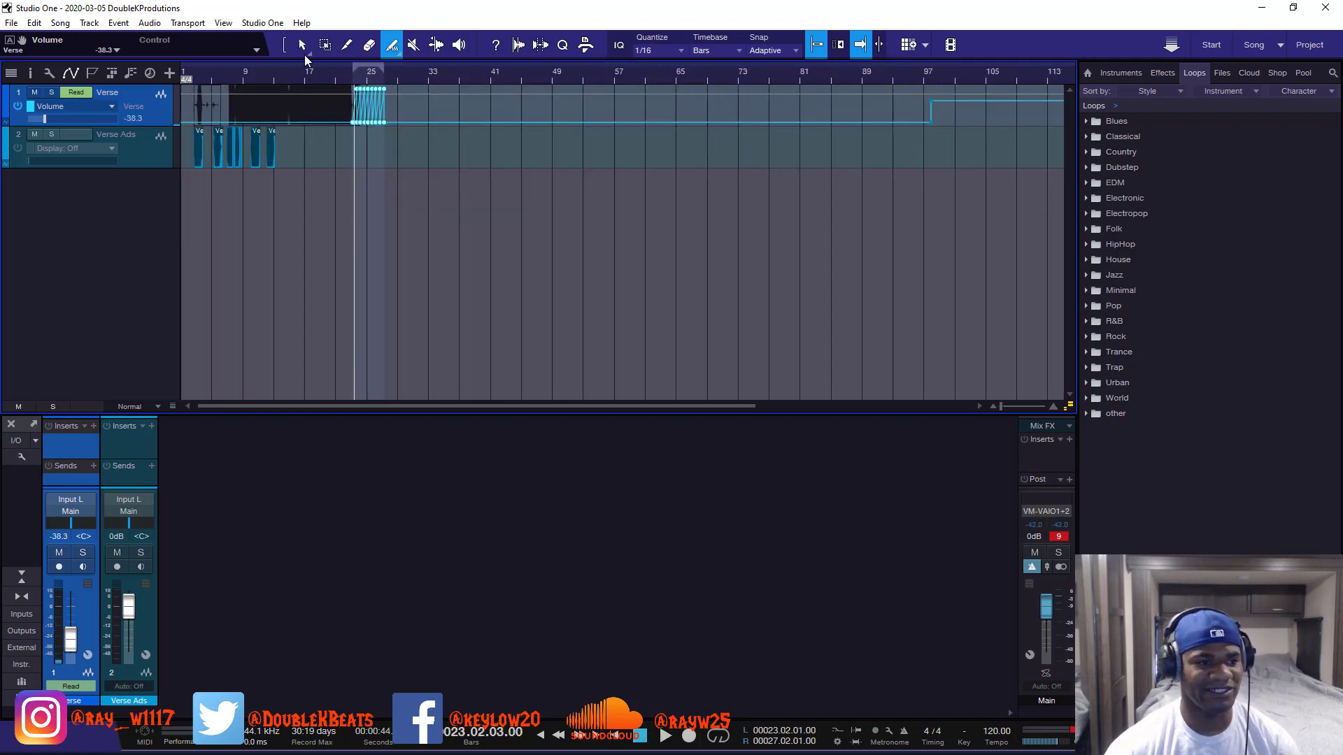
click(391, 49)
click(416, 124)
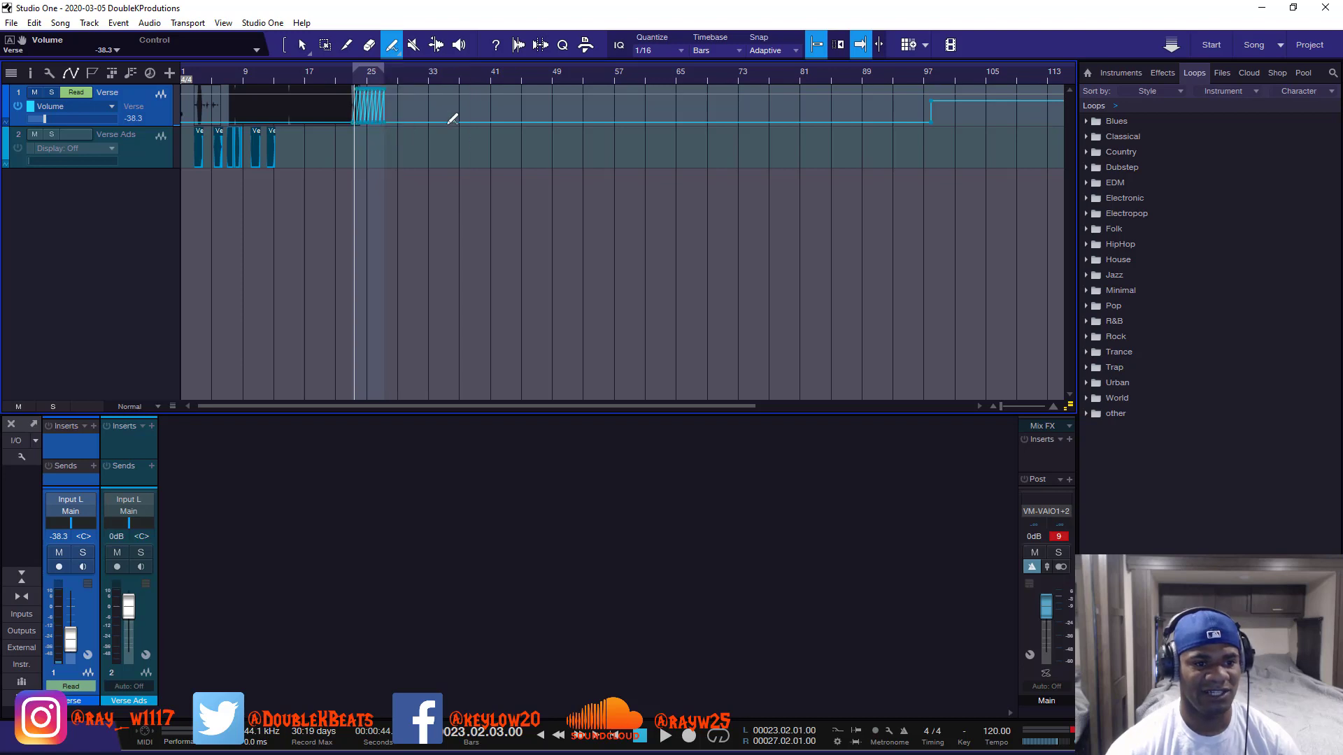
drag(448, 122, 491, 85)
scroll(459, 69, up, 7)
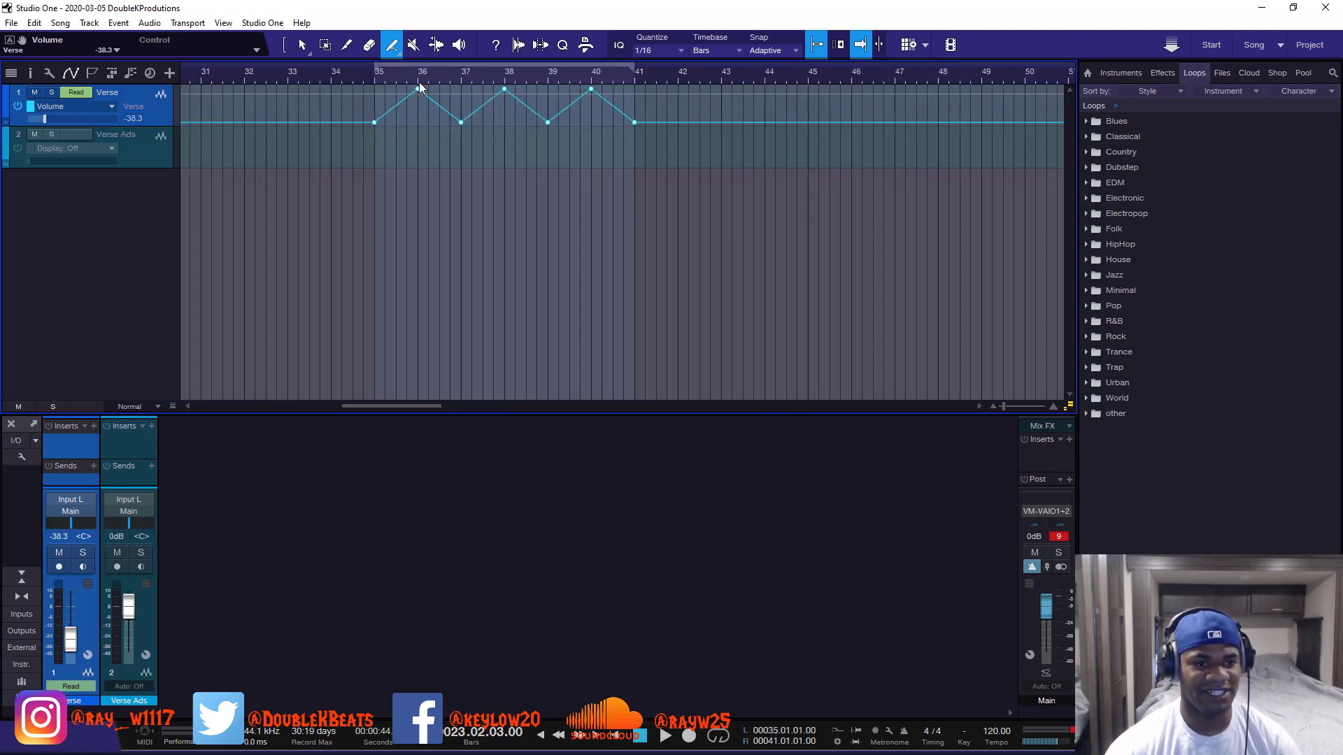
- Play a short part of the saw-wave volume section from bar 23.2.3 and stop playback
scroll(426, 82, down, 6)
scroll(279, 70, up, 5)
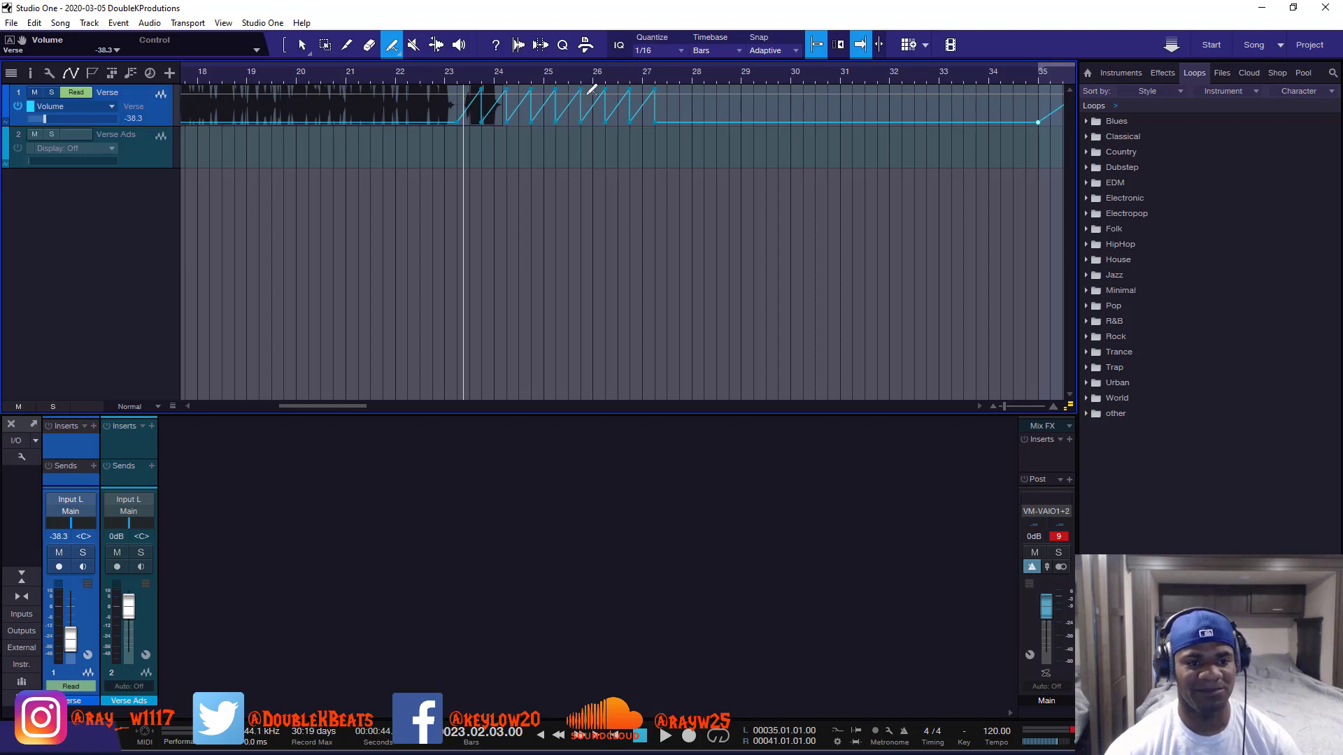
scroll(625, 89, down, 5)
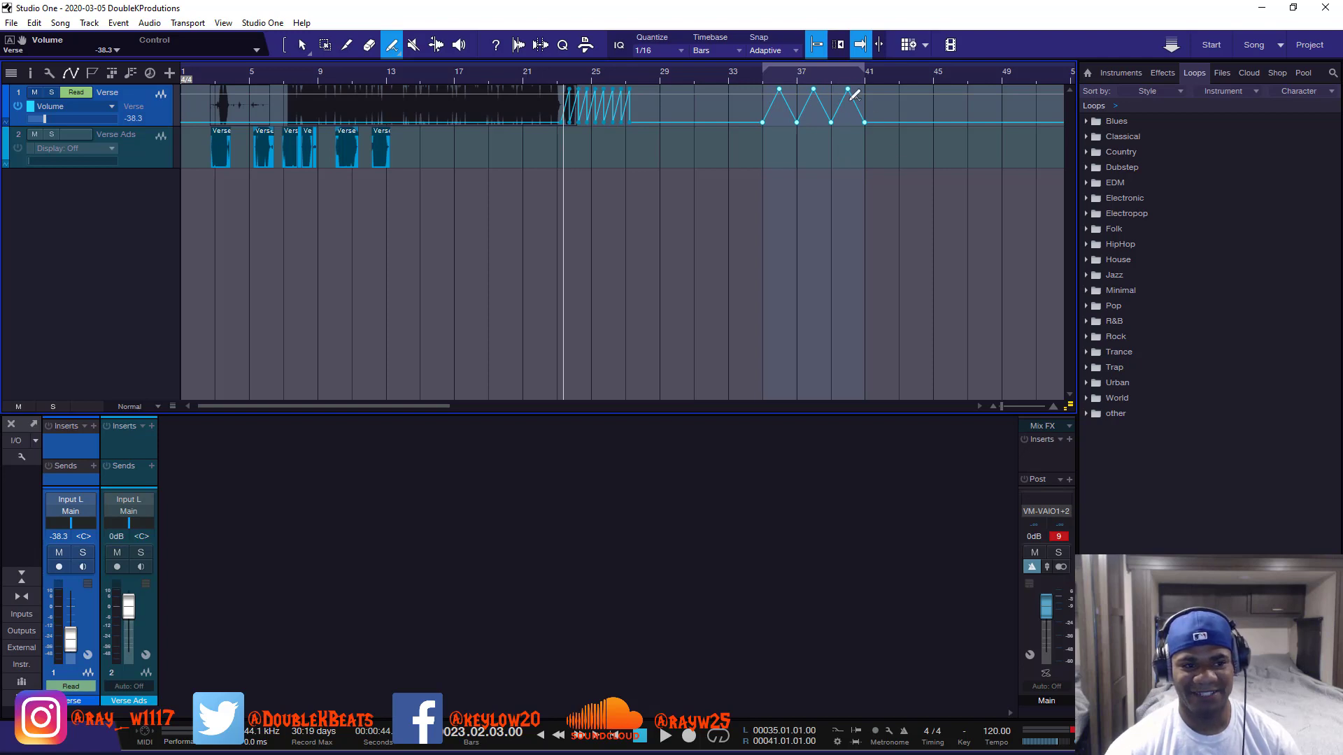
scroll(547, 77, up, 5)
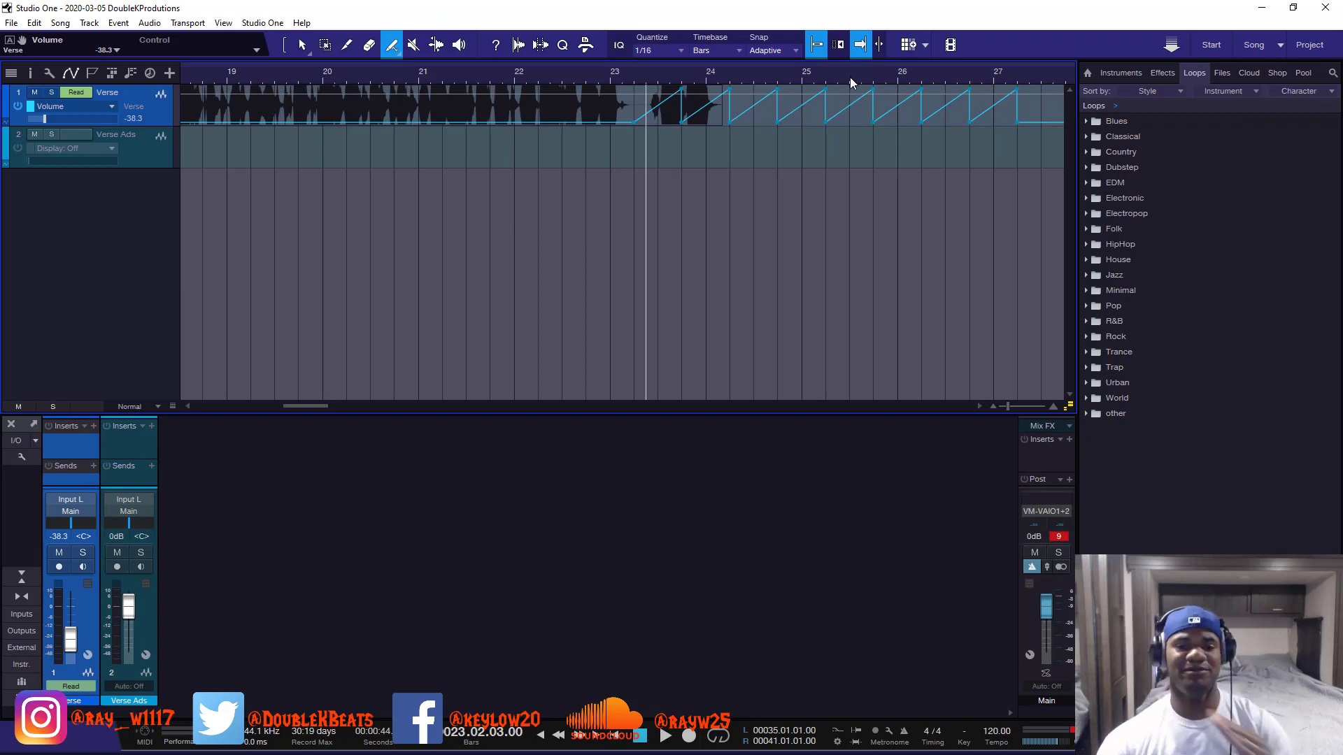
scroll(624, 77, down, 3)
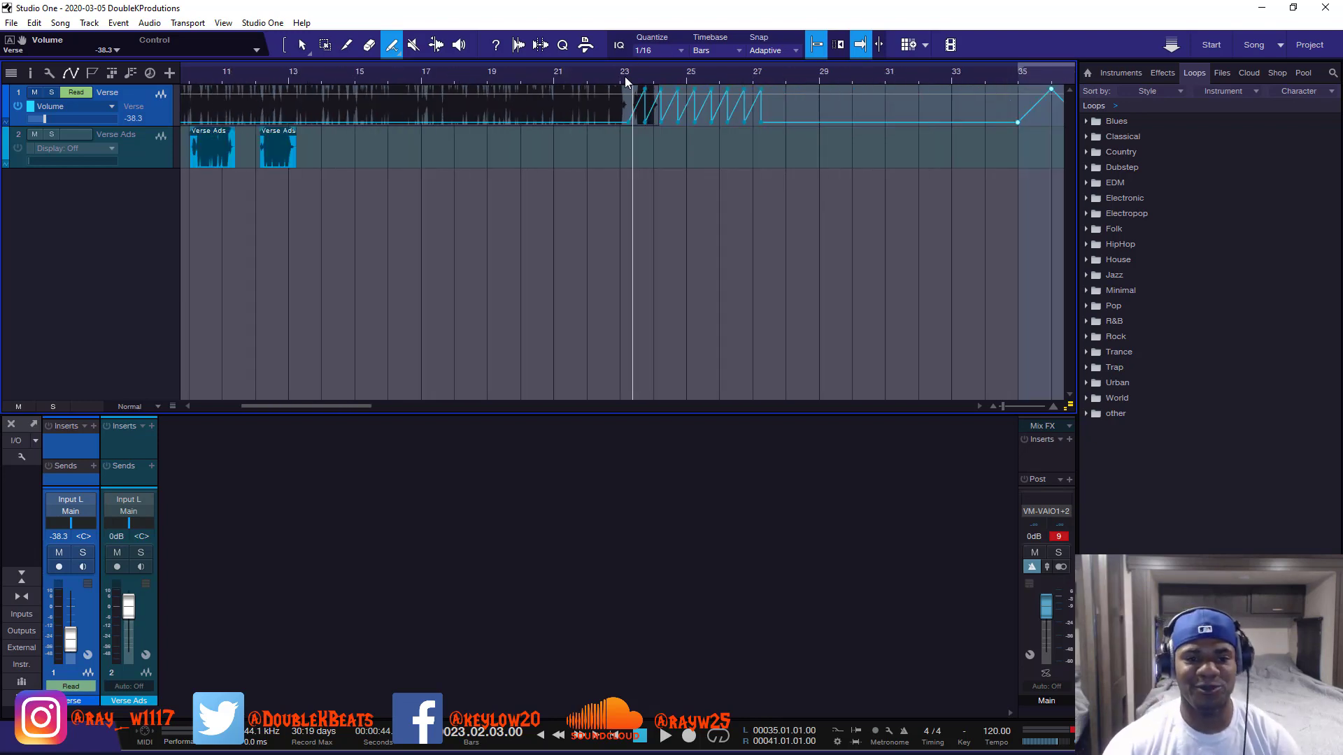
scroll(624, 77, down, 3)
key(space)
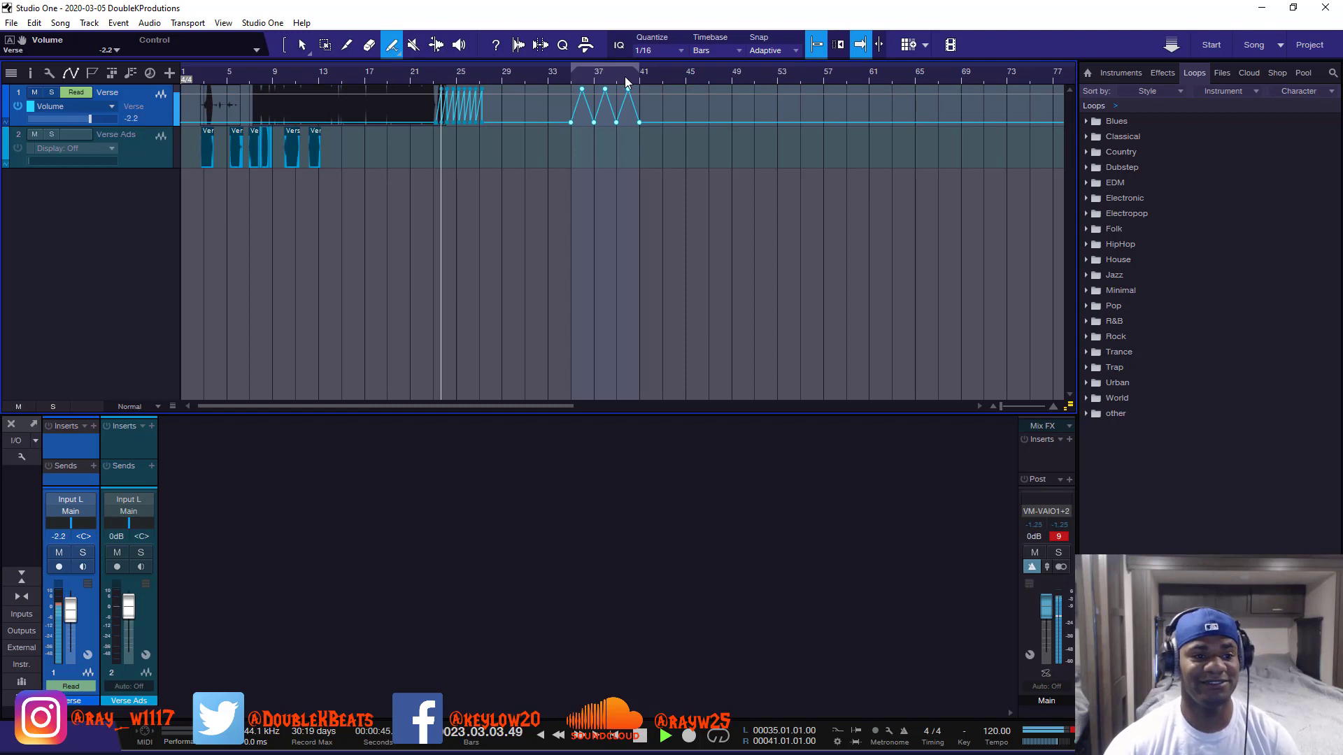
key(space)
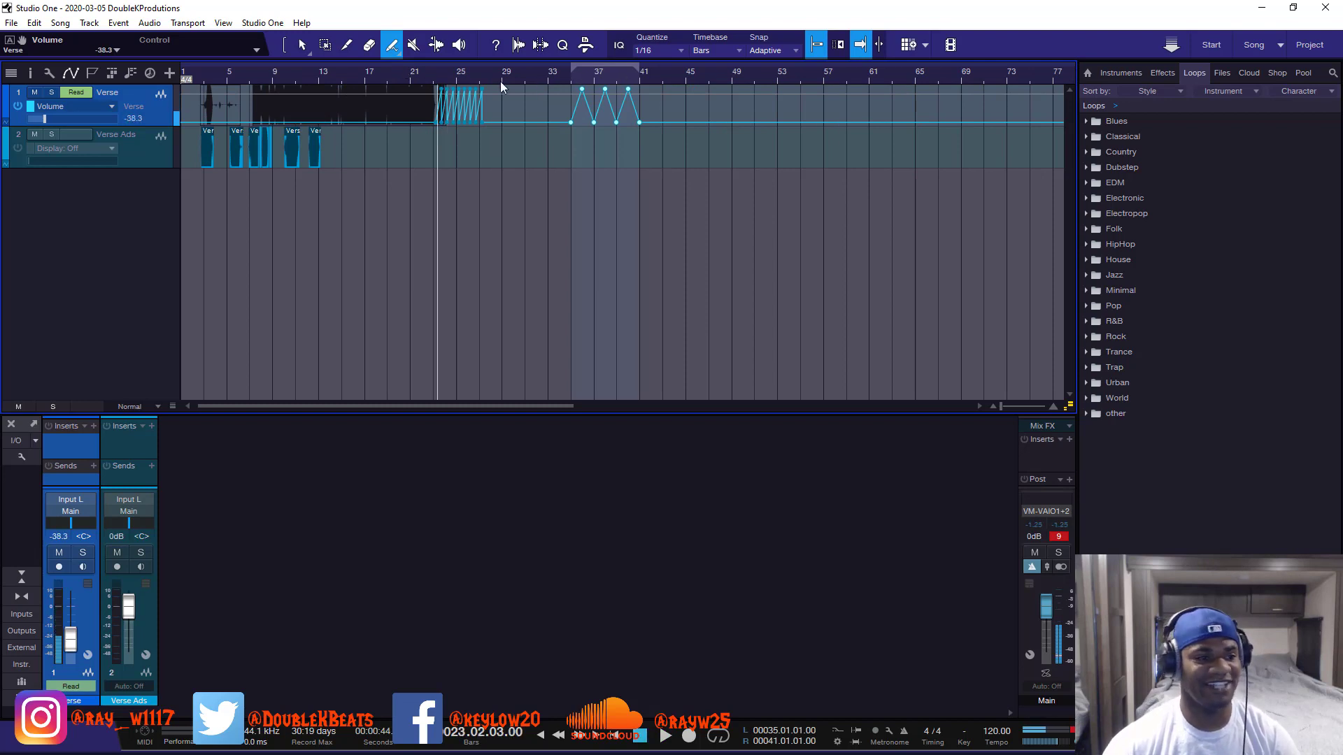
- Paint a full-height sine-wave volume pattern on the Verse track from bar 17.2 to bar 22 with the Paint tool's Sine shape
click(395, 52)
click(421, 179)
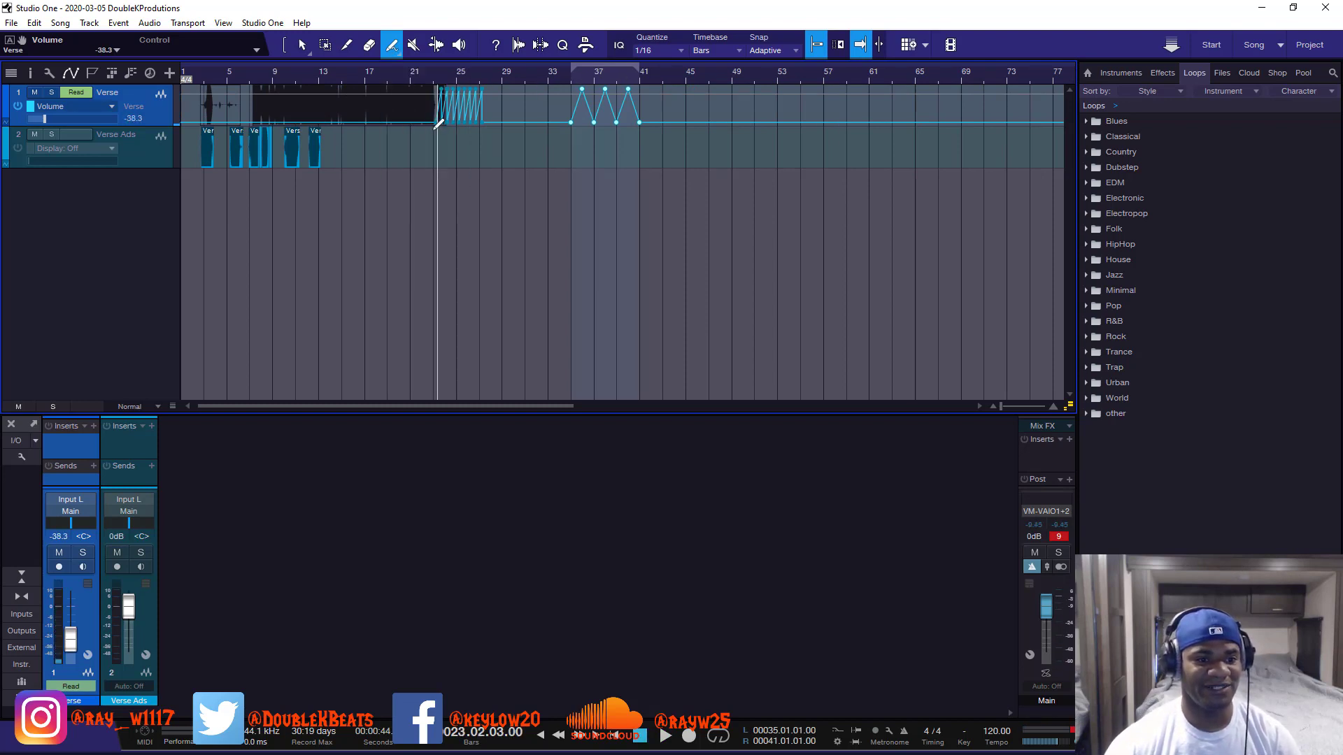
scroll(368, 81, up, 5)
mouse_move(378, 116)
mouse_down()
mouse_move(572, 105)
mouse_move(673, 77)
mouse_up()
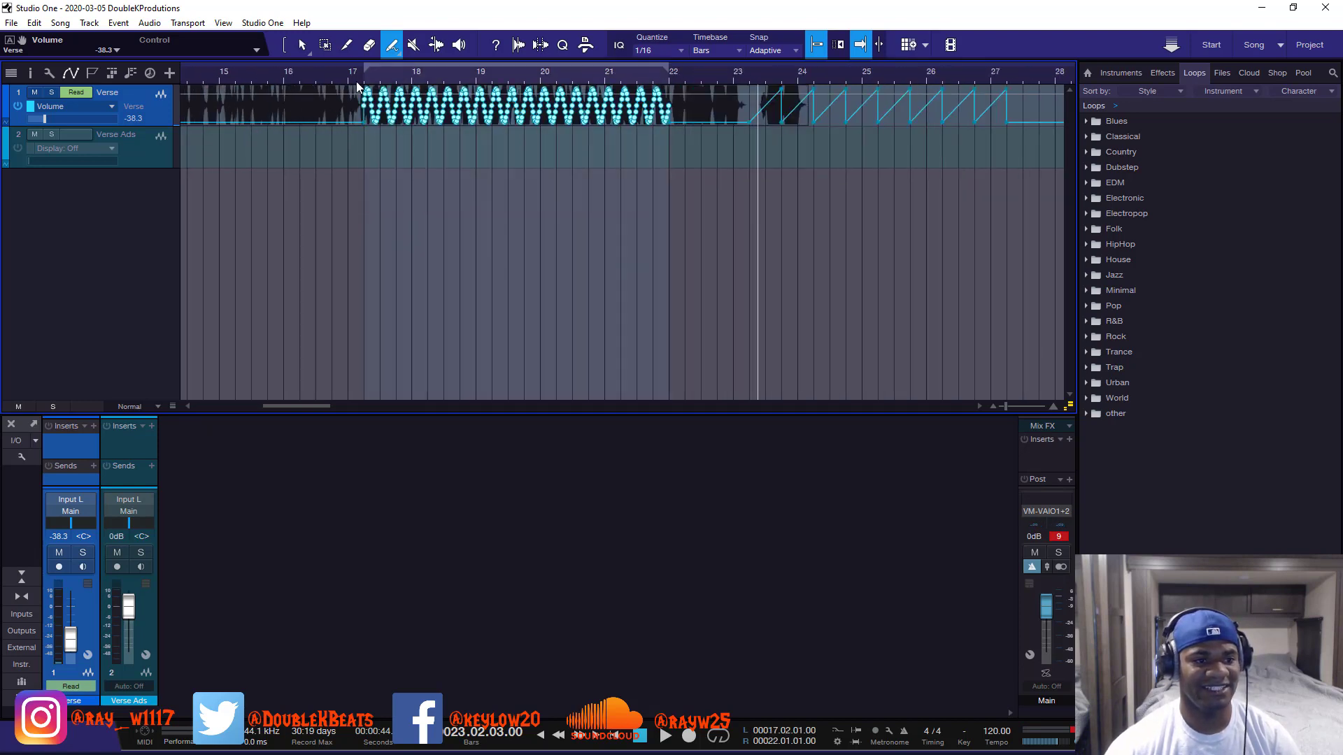
- Play the sine-wave volume section from bar 17.1.4 and stop playback
scroll(360, 74, up, 3)
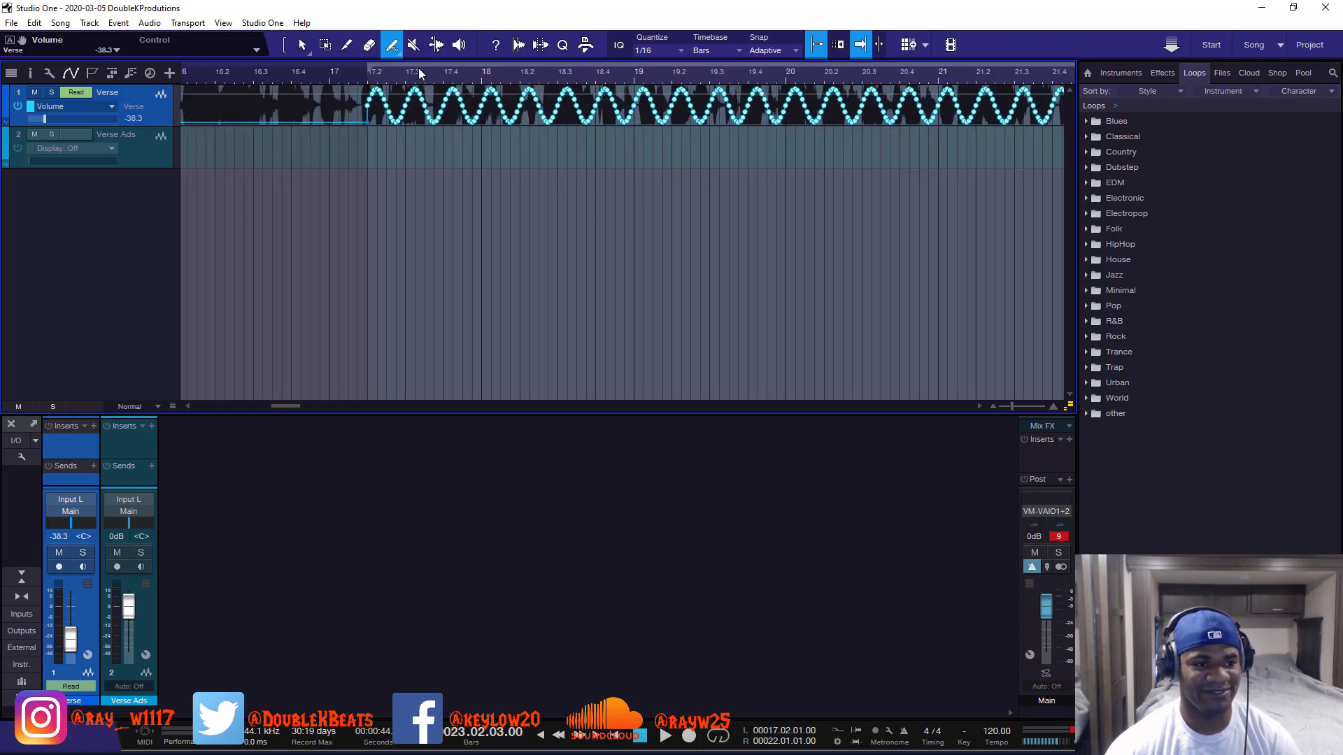
click(353, 72)
key(space)
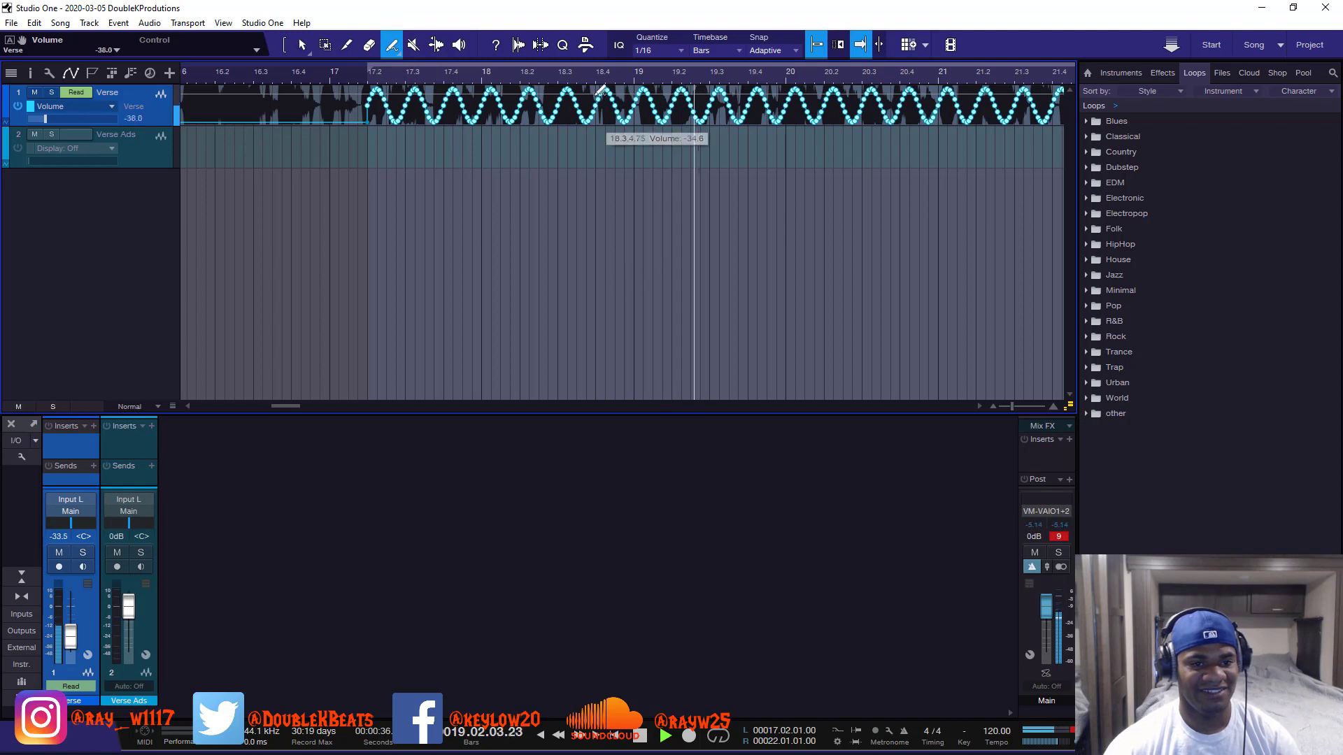
scroll(601, 74, down, 2)
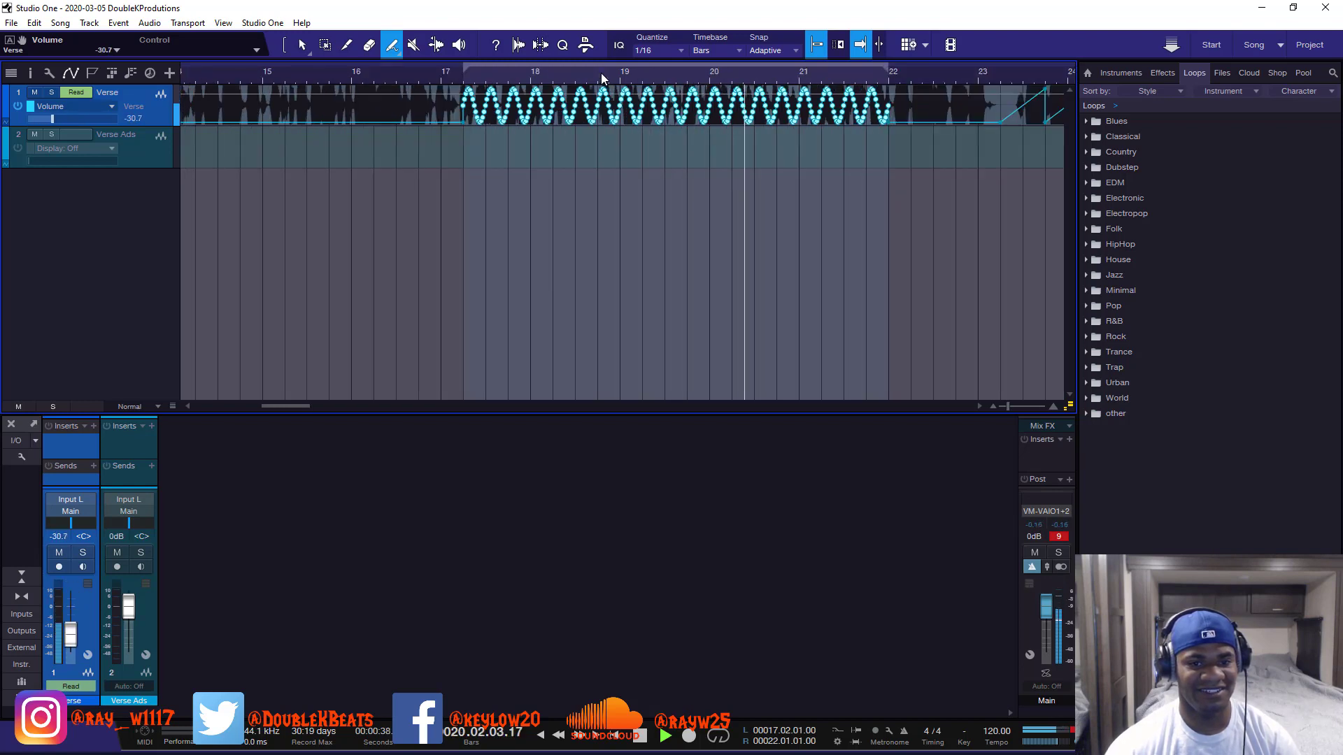
key(space)
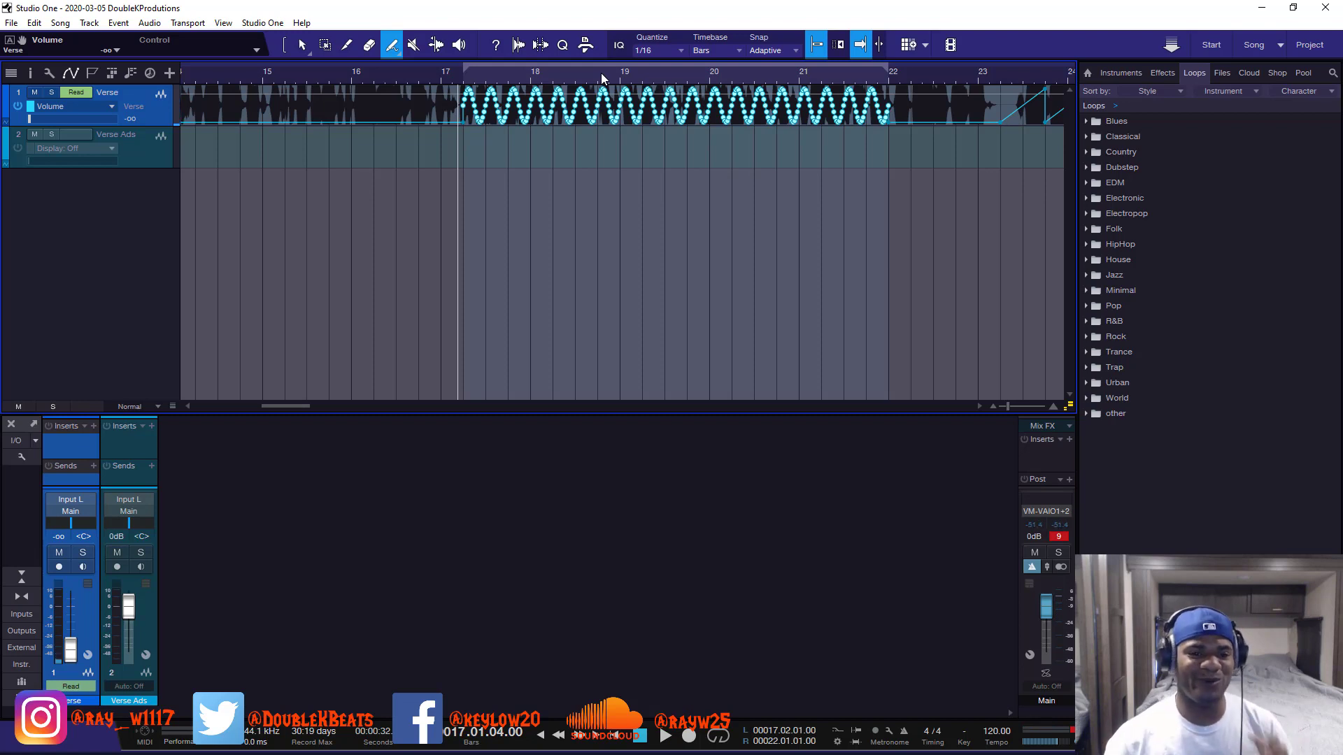
scroll(556, 69, up, 3)
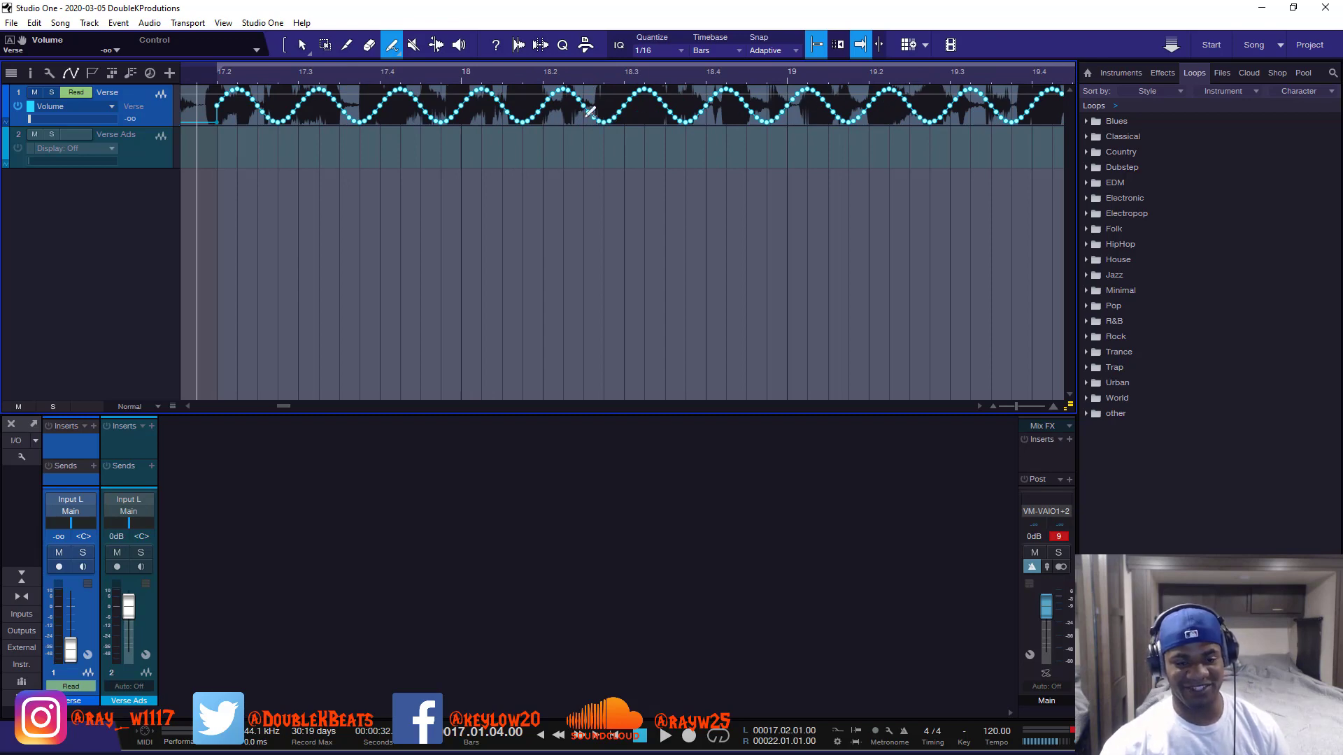
scroll(603, 84, down, 5)
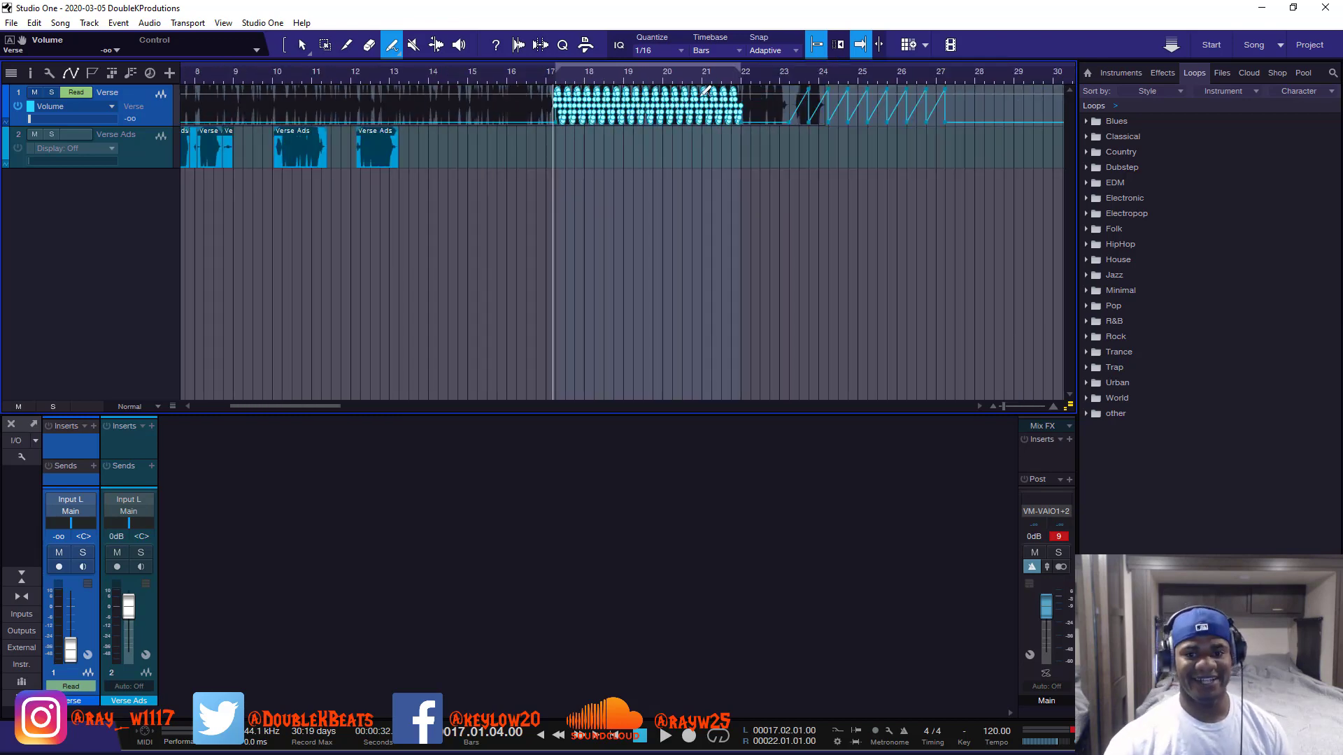
scroll(671, 76, up, 4)
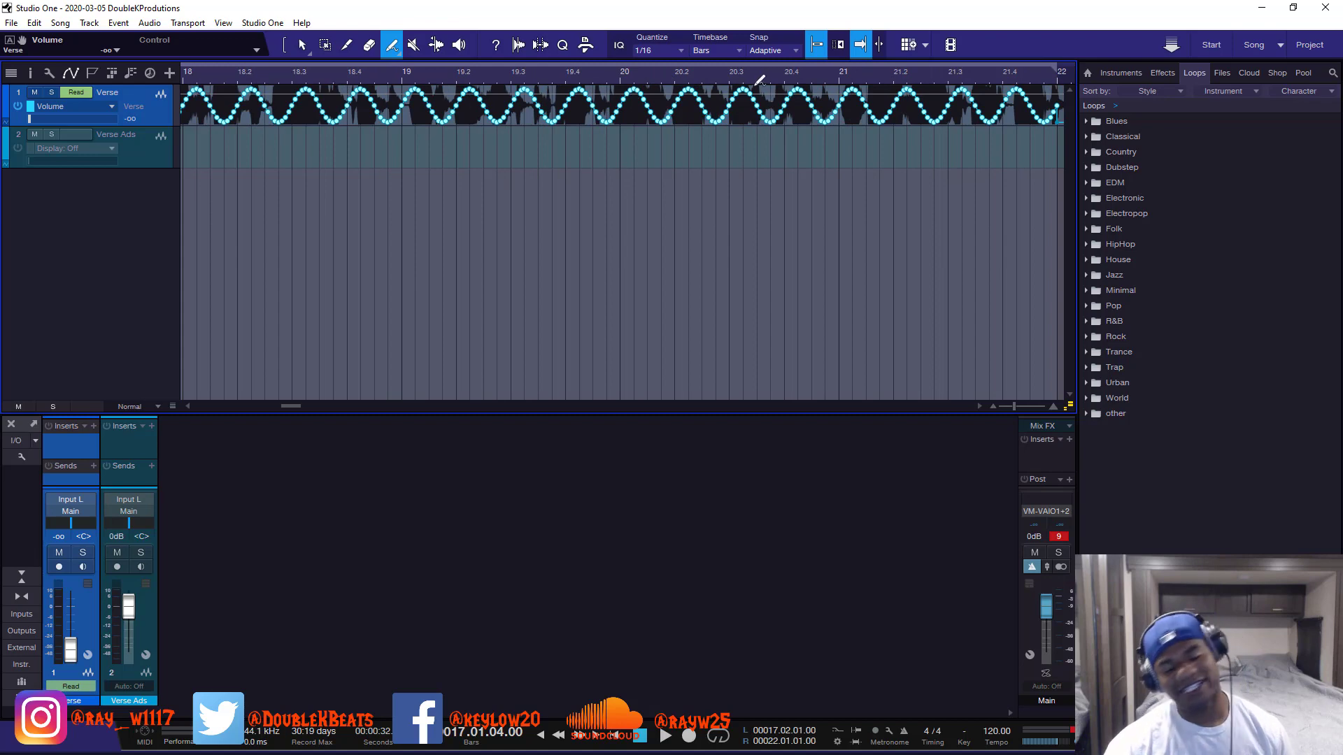
scroll(731, 74, down, 4)
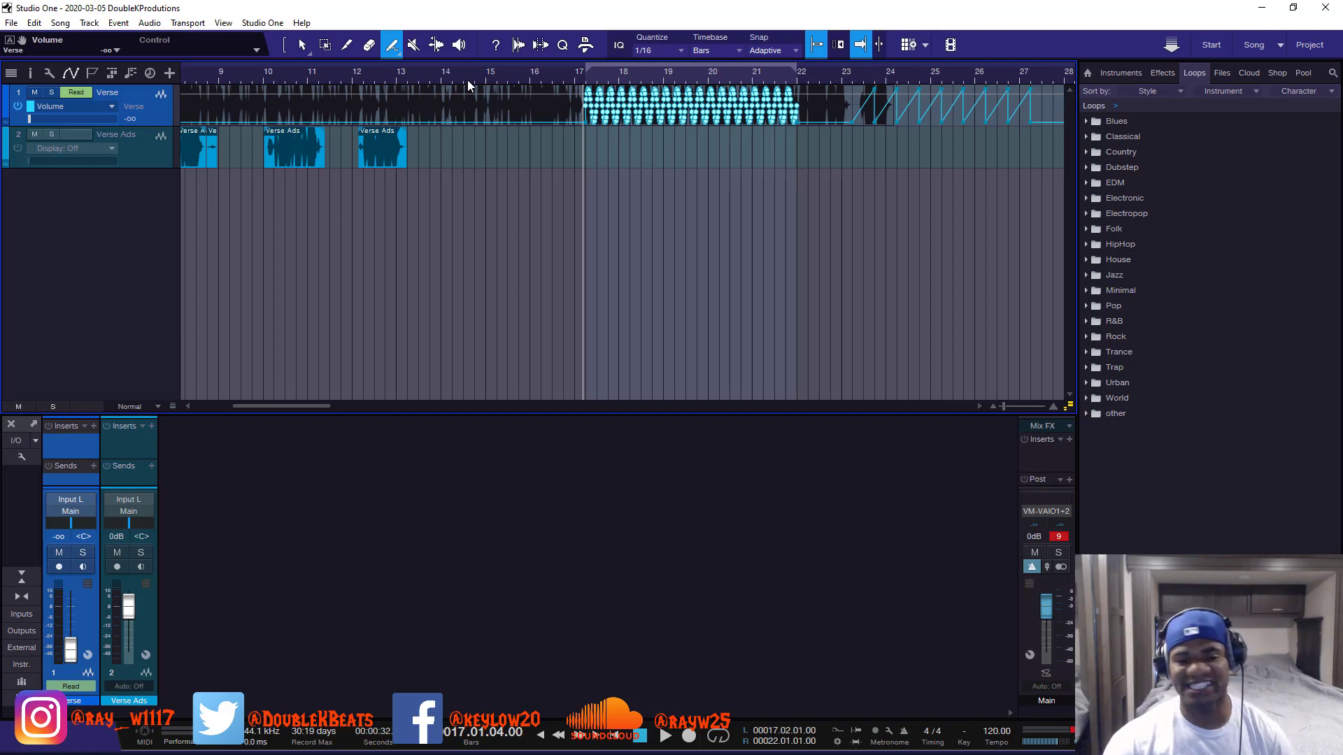
scroll(468, 85, down, 3)
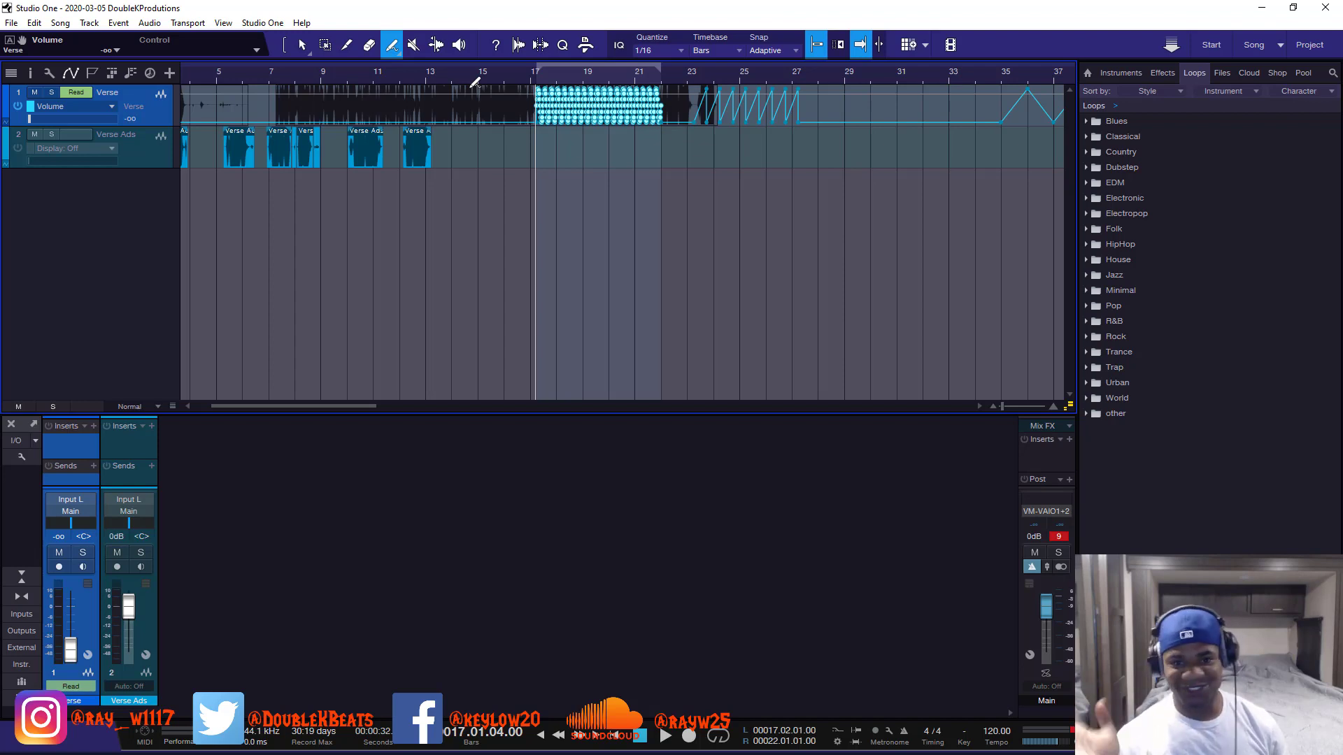
- Mark a region of the Verse volume automation from bar 13.2.3 to 15.3.1 with the Paint tool's Transform option
click(396, 57)
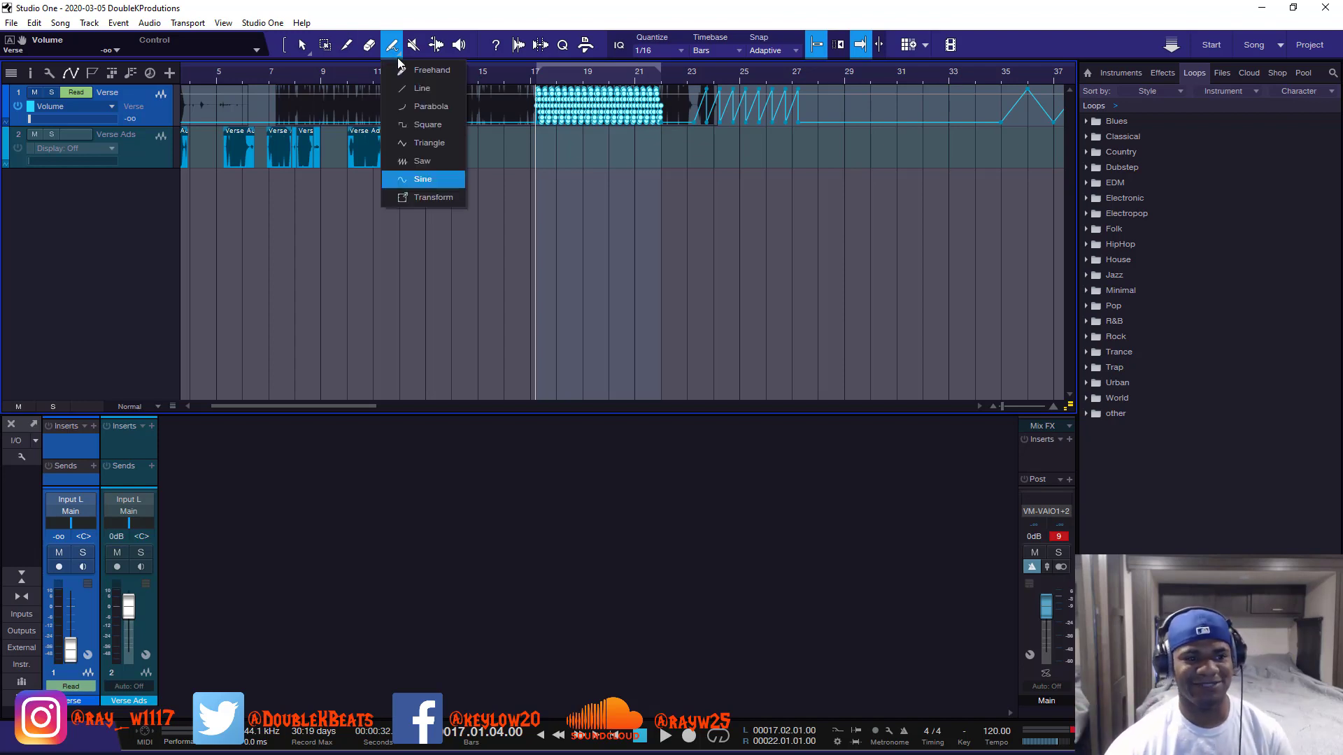
click(424, 203)
scroll(374, 76, up, 3)
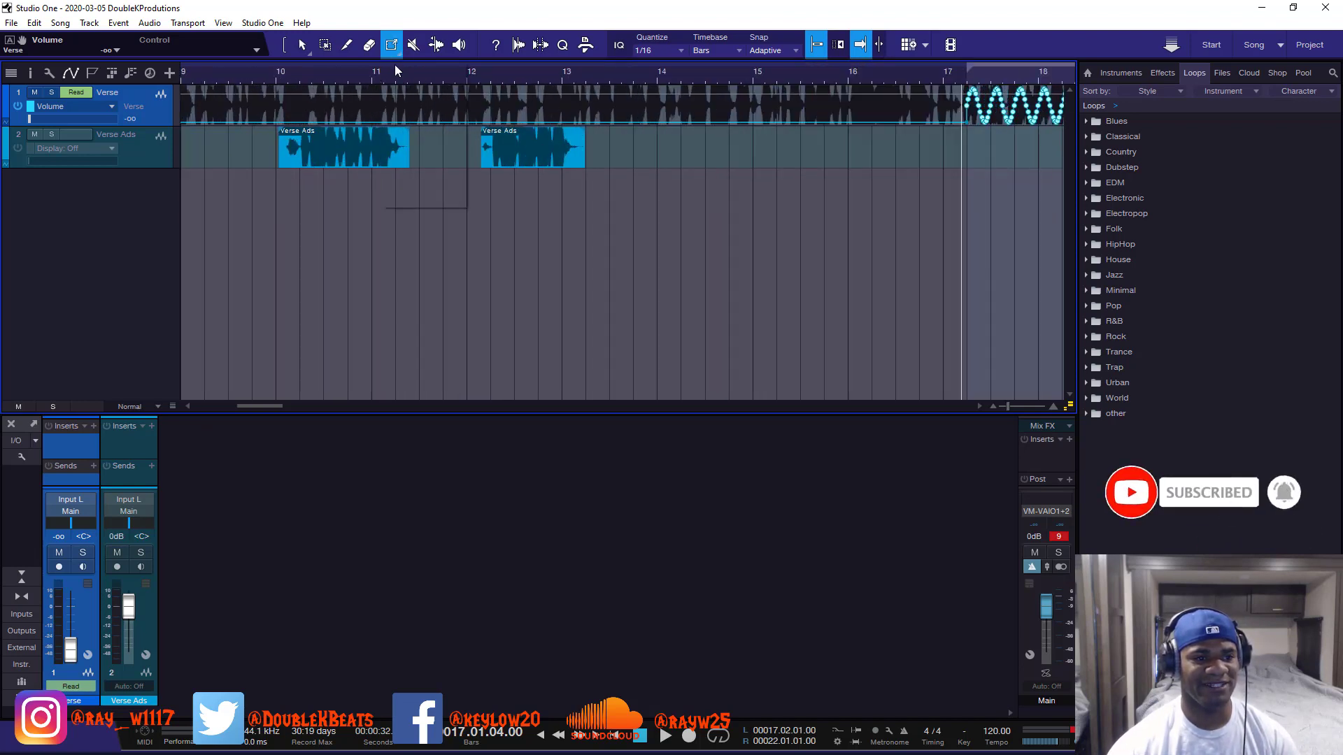
click(393, 50)
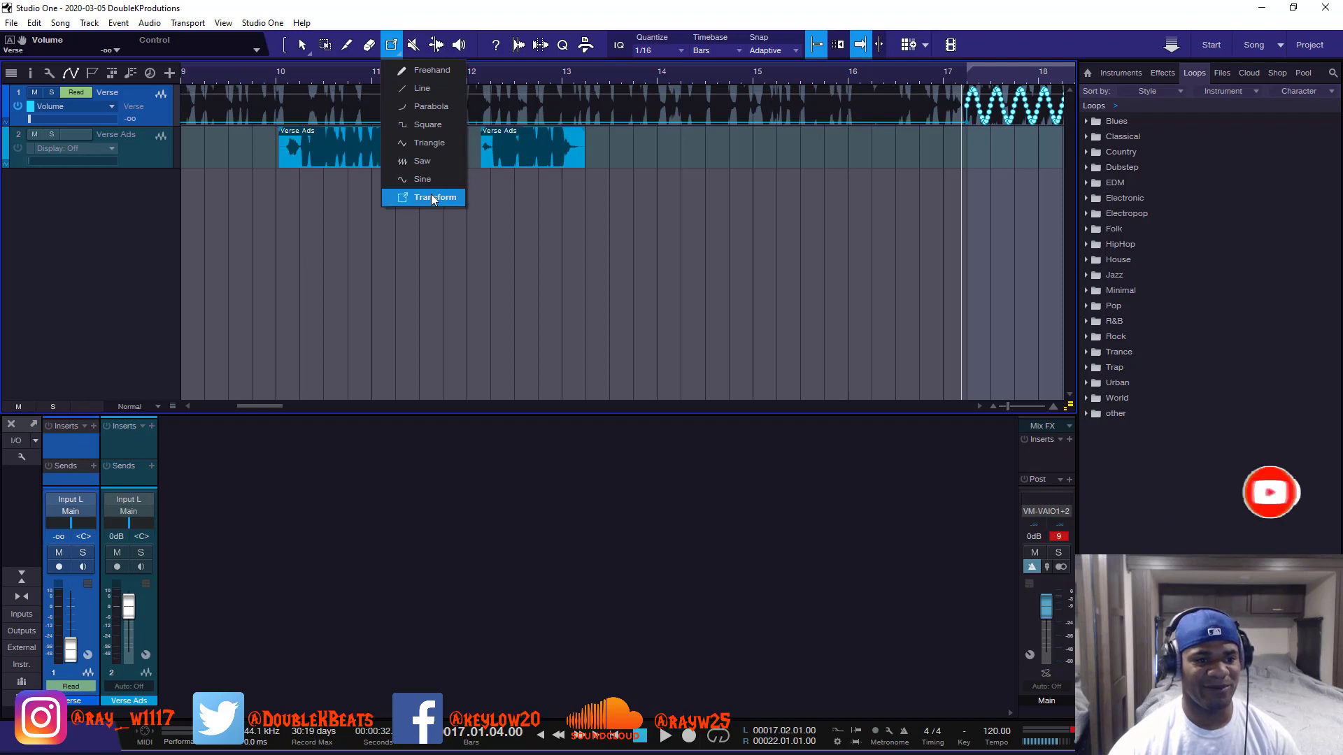
click(644, 120)
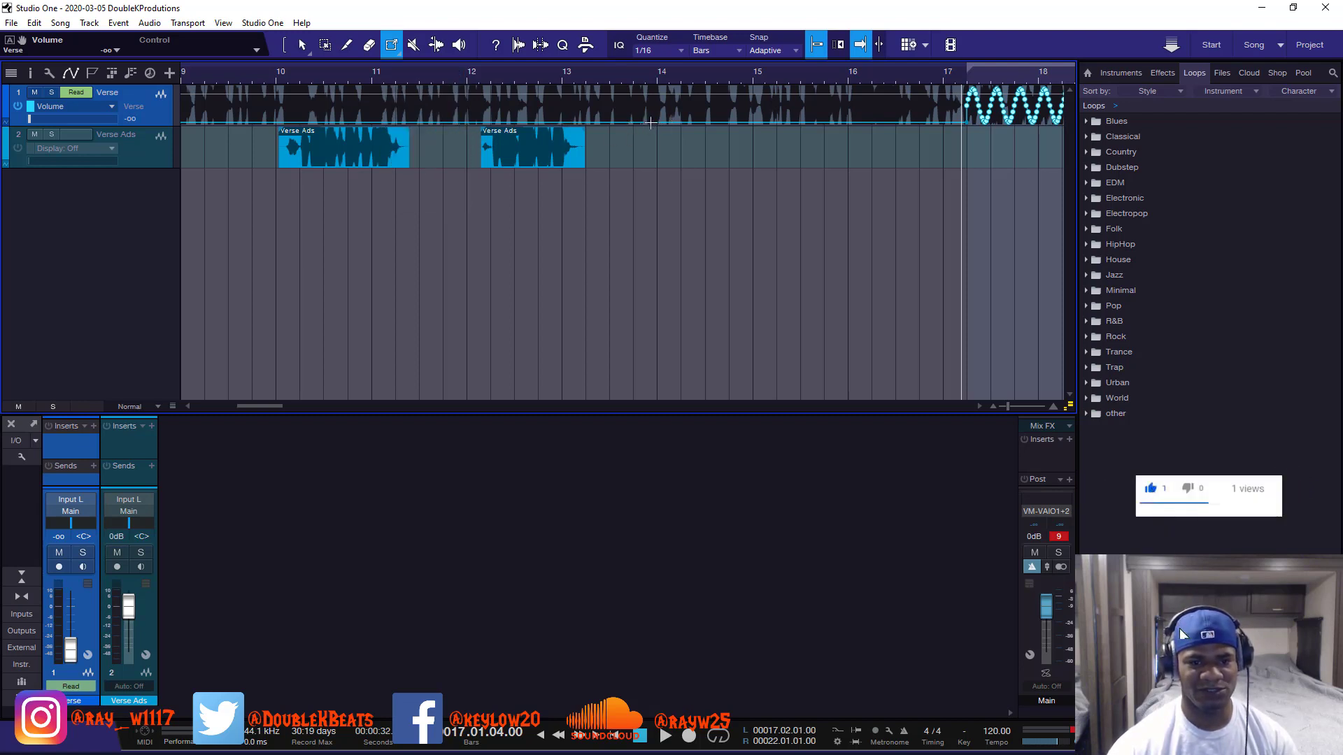
drag(593, 116, 801, 62)
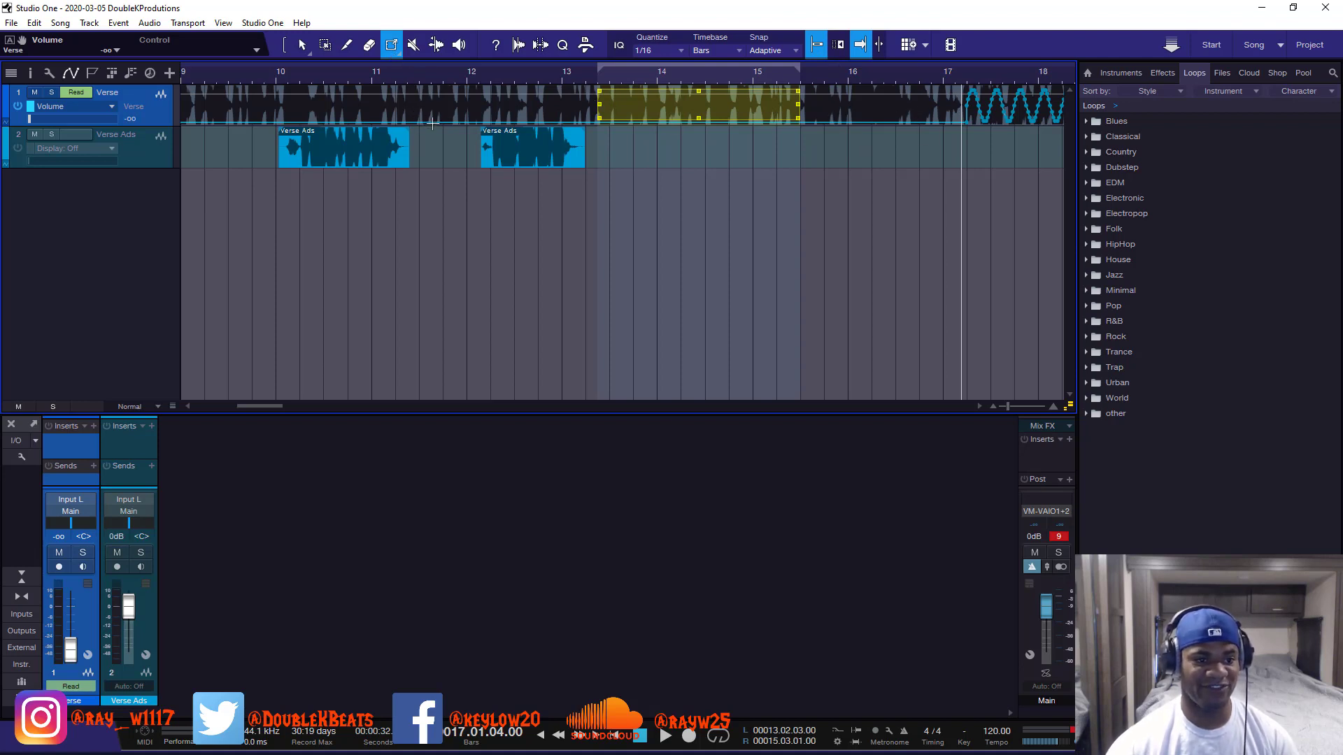
- Mark a new Transform region on the Verse volume from bar 11.3.3 and reshape it into a falling ramp between bars 11.2 and 13.1
drag(433, 123, 879, 45)
drag(875, 93, 687, 128)
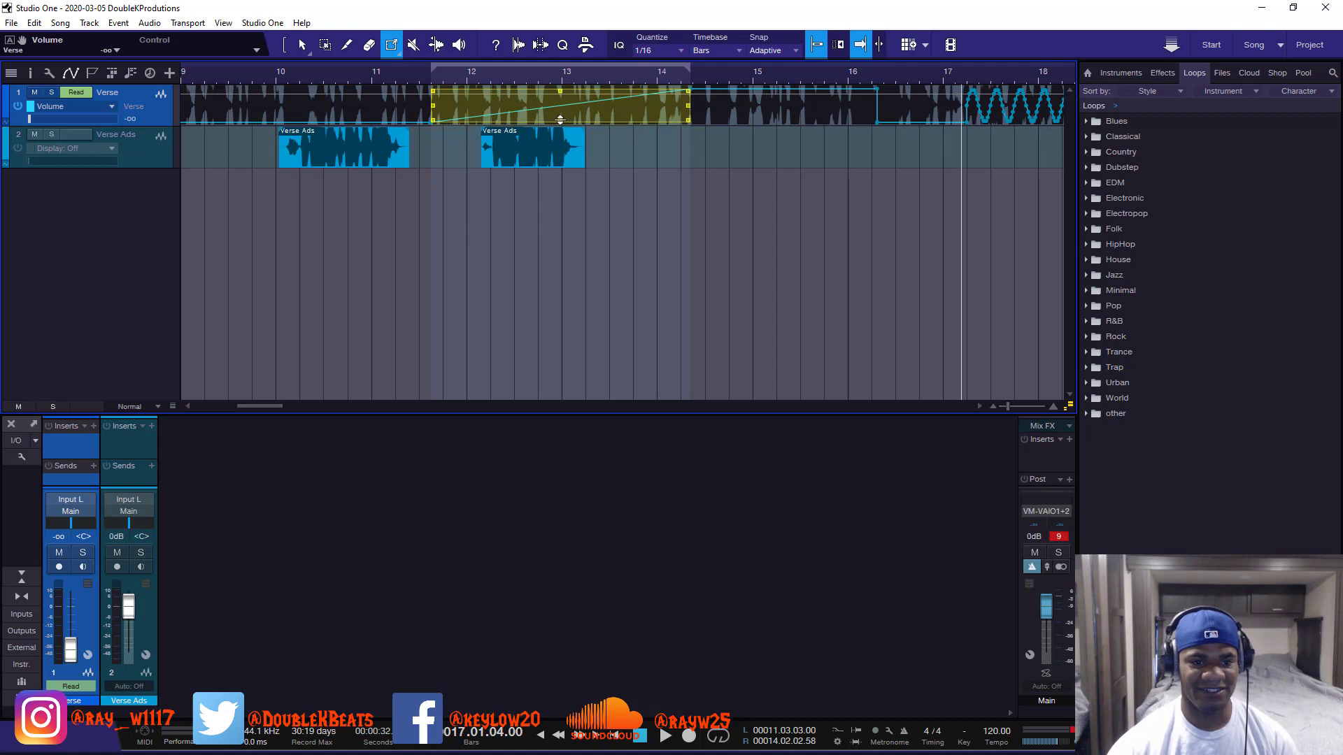
drag(560, 120, 567, 89)
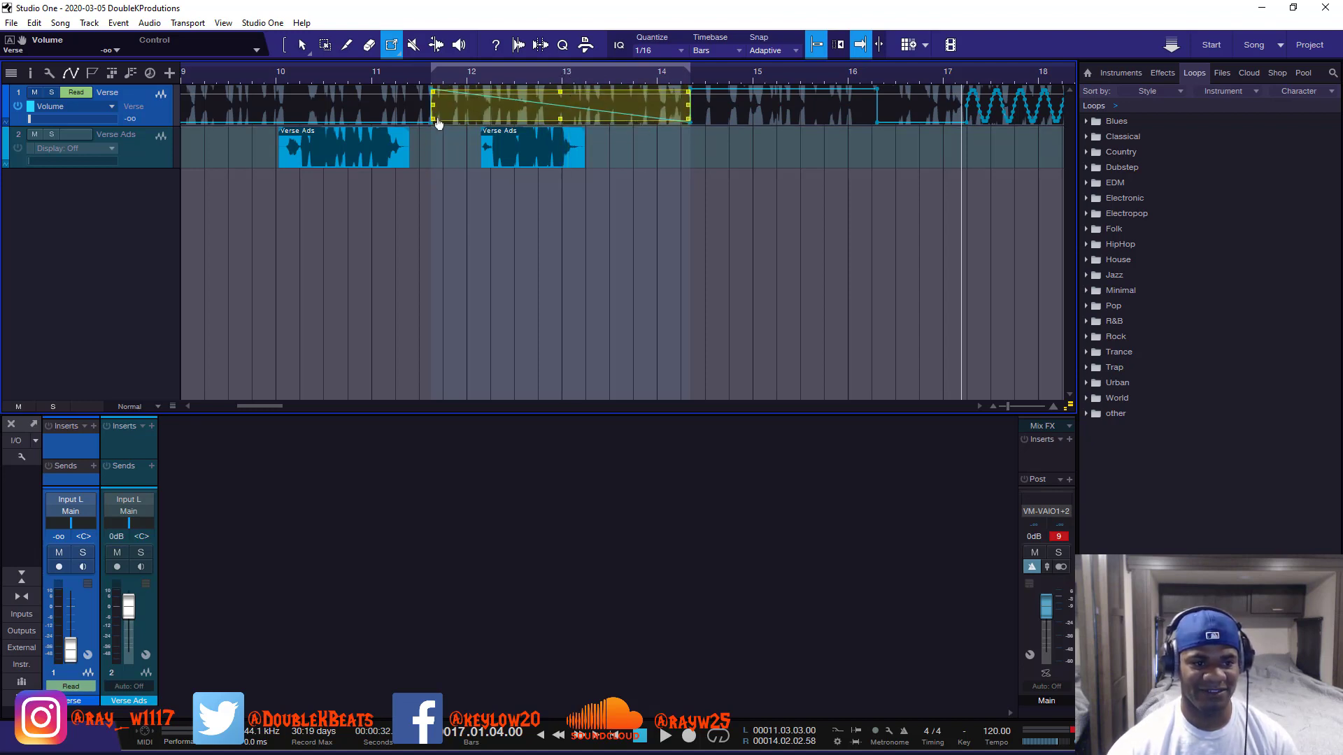
drag(438, 123, 413, 105)
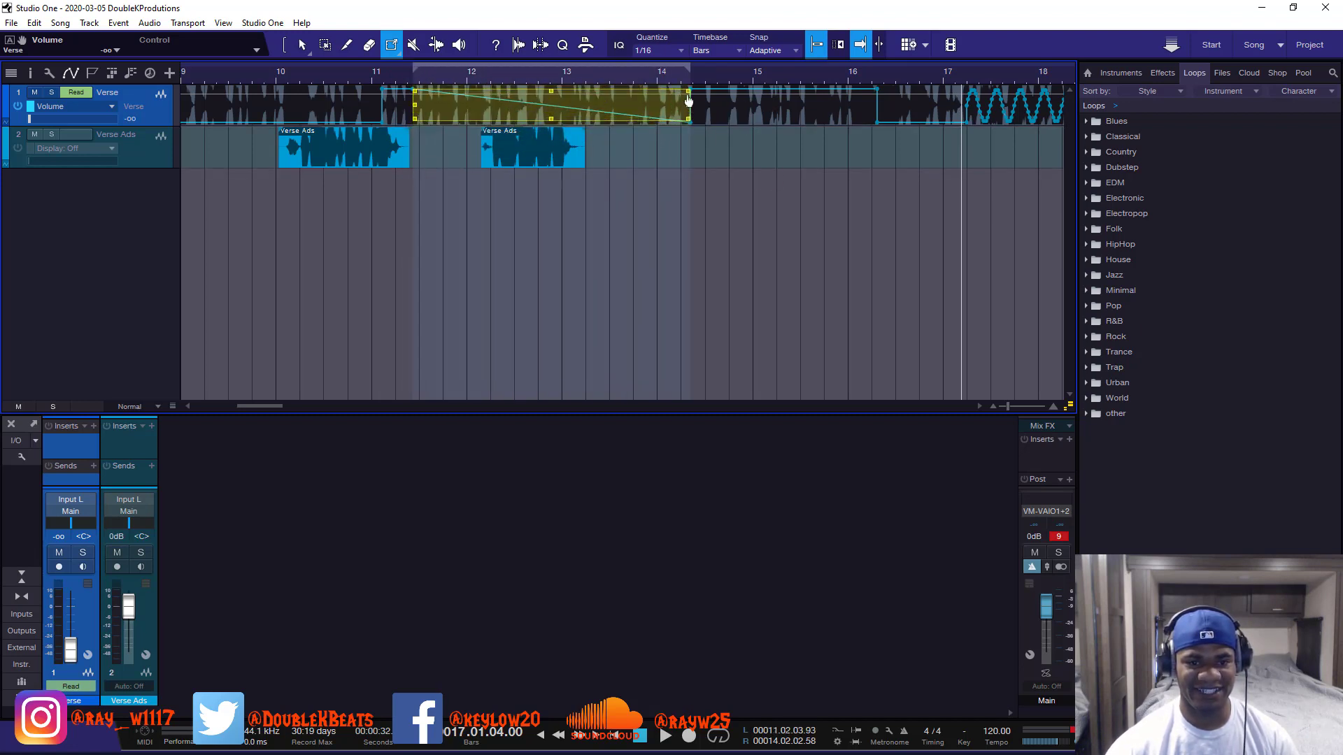
drag(689, 102, 568, 112)
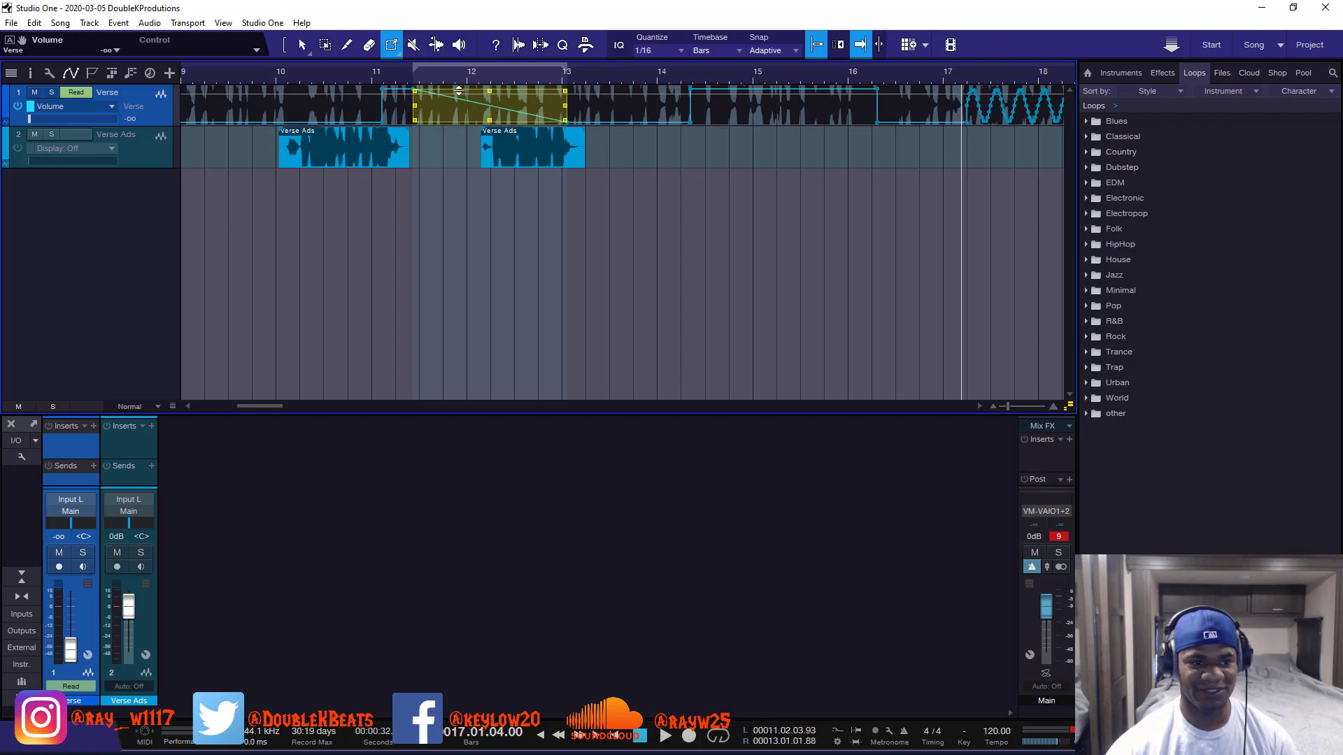
- Delete all the Verse track's volume points between bars 11 and 41 with the Arrow tool
scroll(466, 74, down, 5)
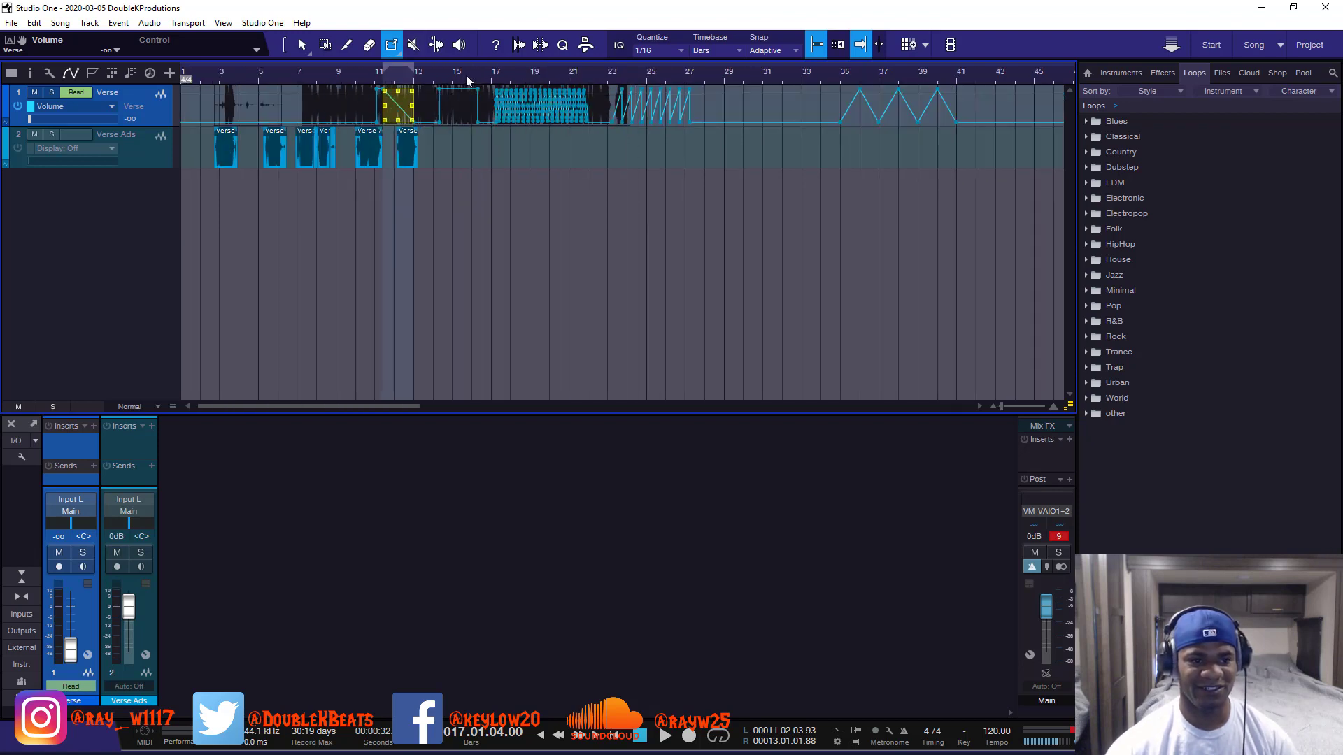
click(305, 46)
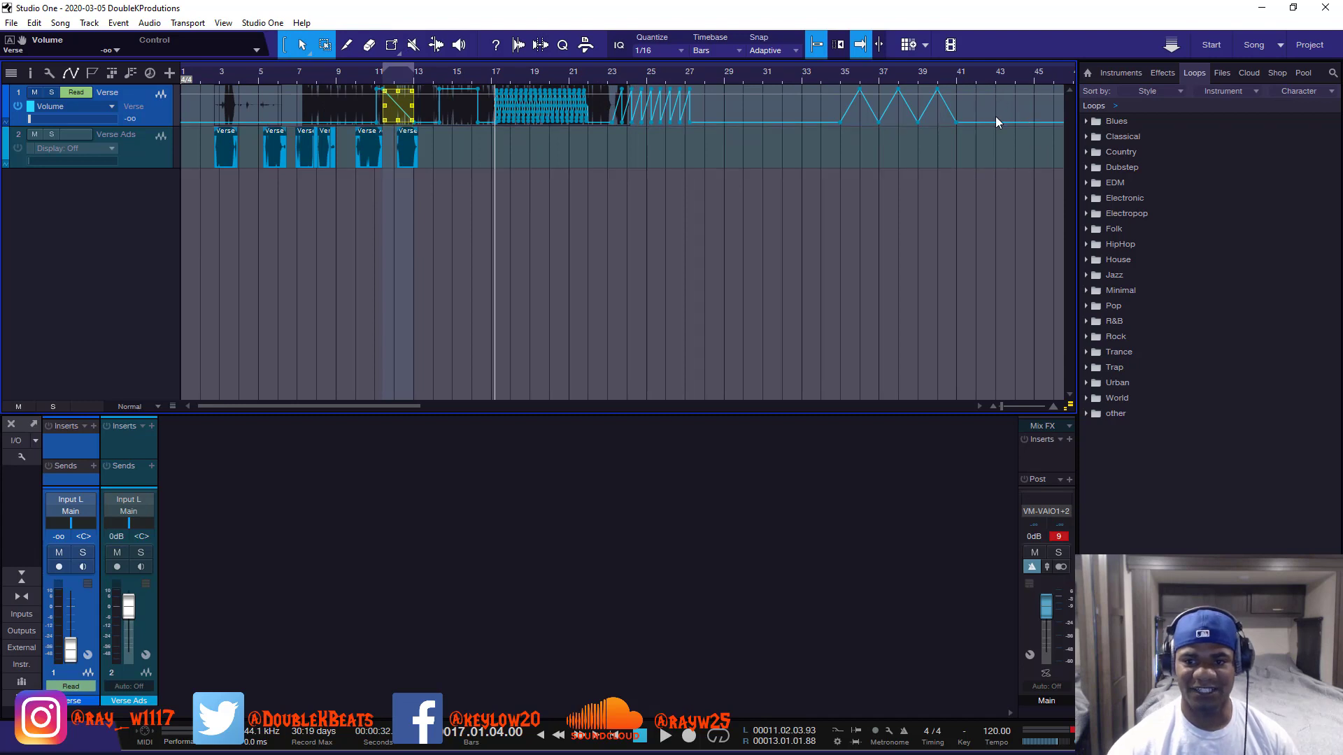
drag(996, 116, 306, 120)
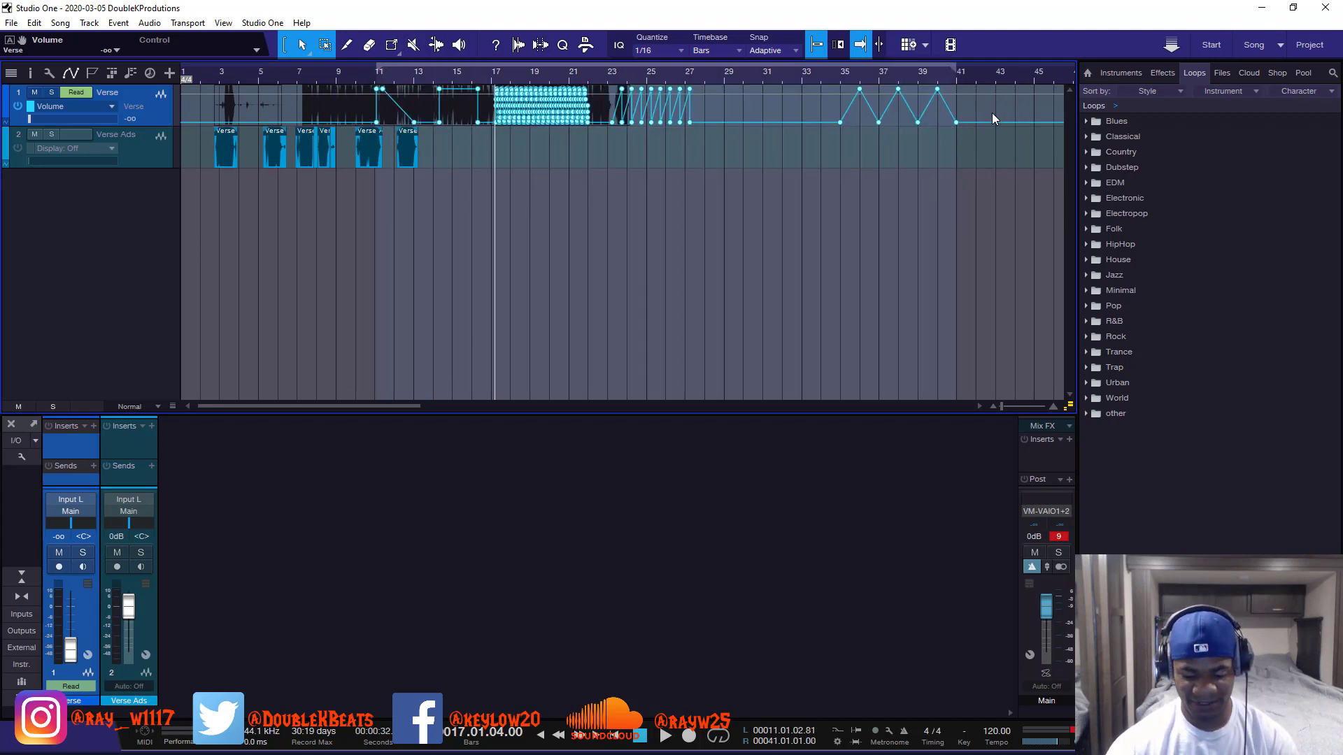
key(Delete)
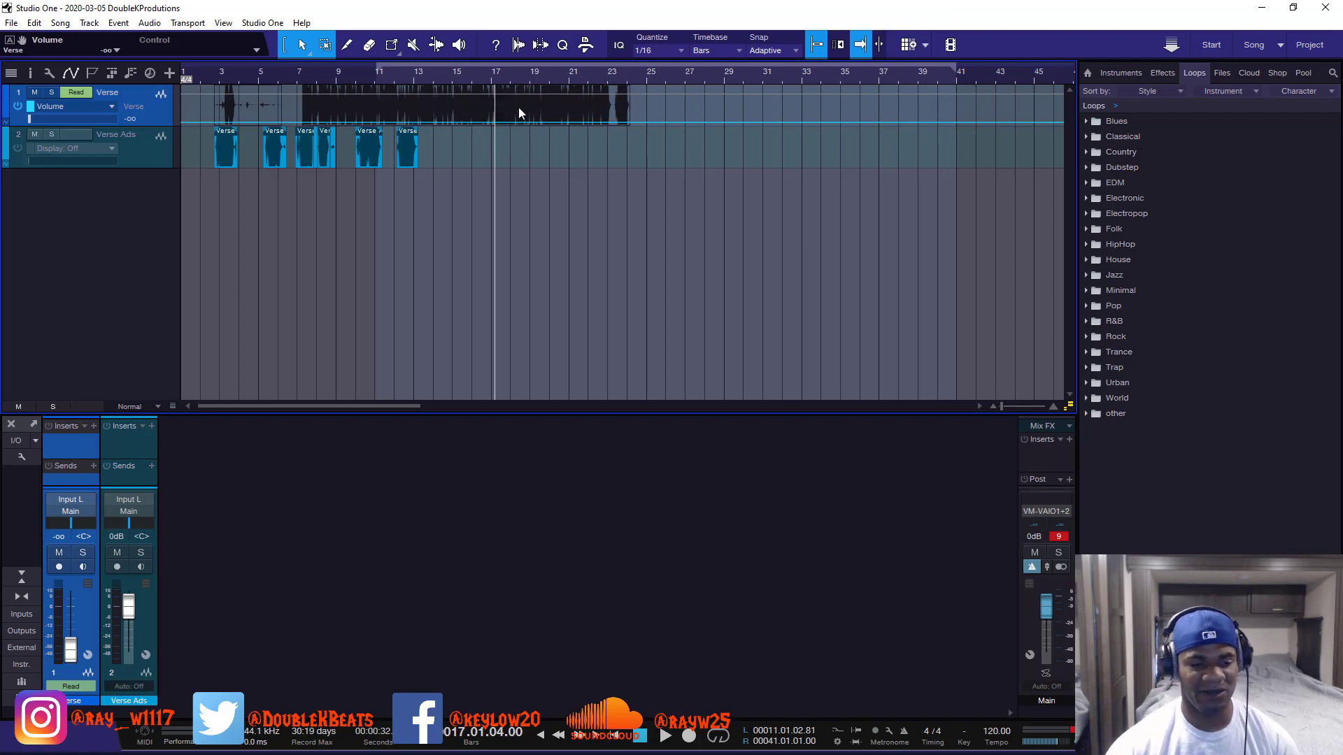
- Add a Verse volume point near bar 14.3 and shape a falling volume ramp from bar 15.3.4 to 21.2 with Transform
scroll(409, 72, up, 2)
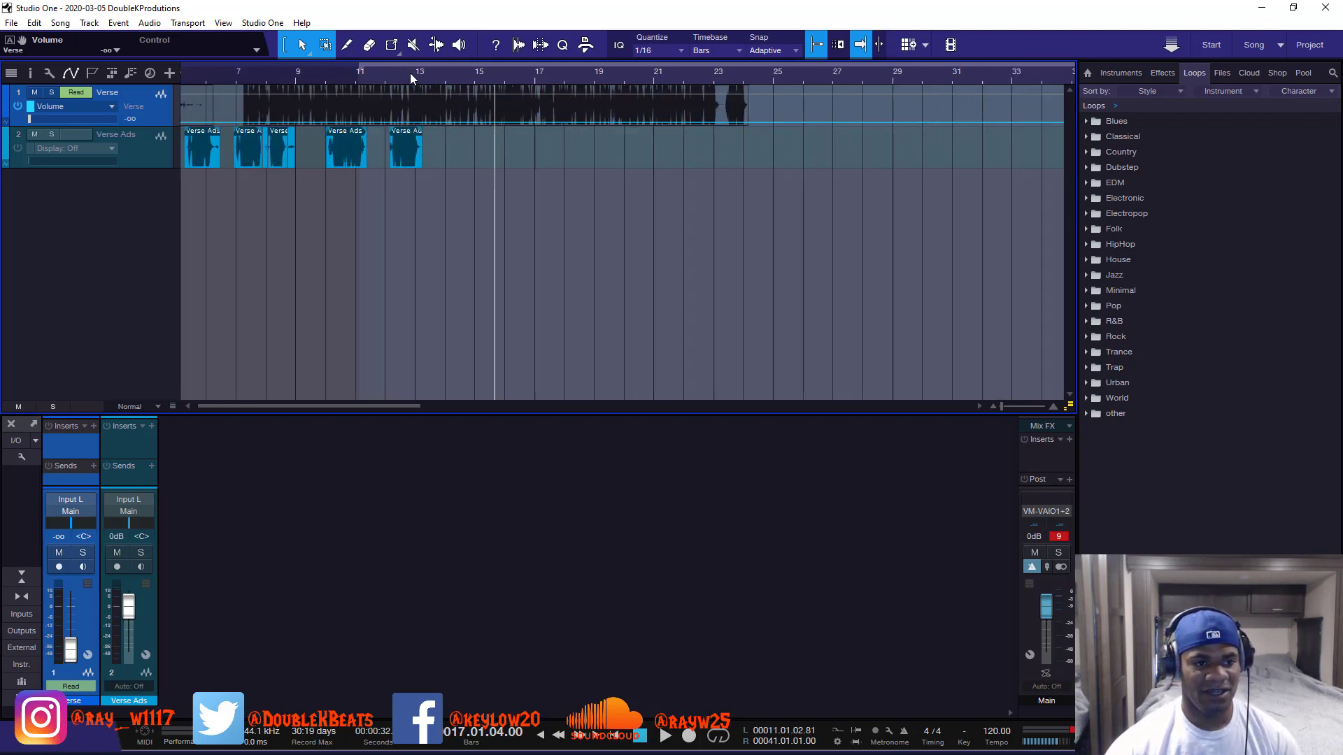
scroll(410, 72, up, 2)
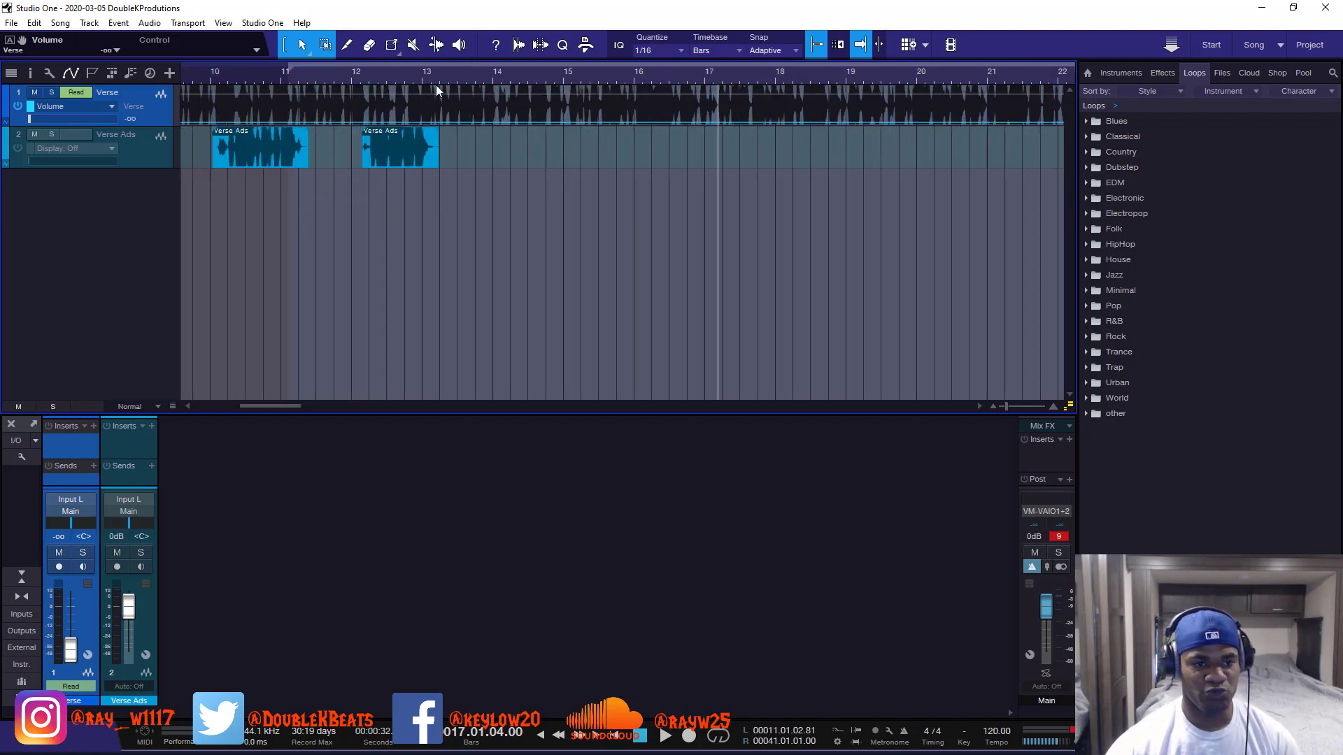
click(525, 124)
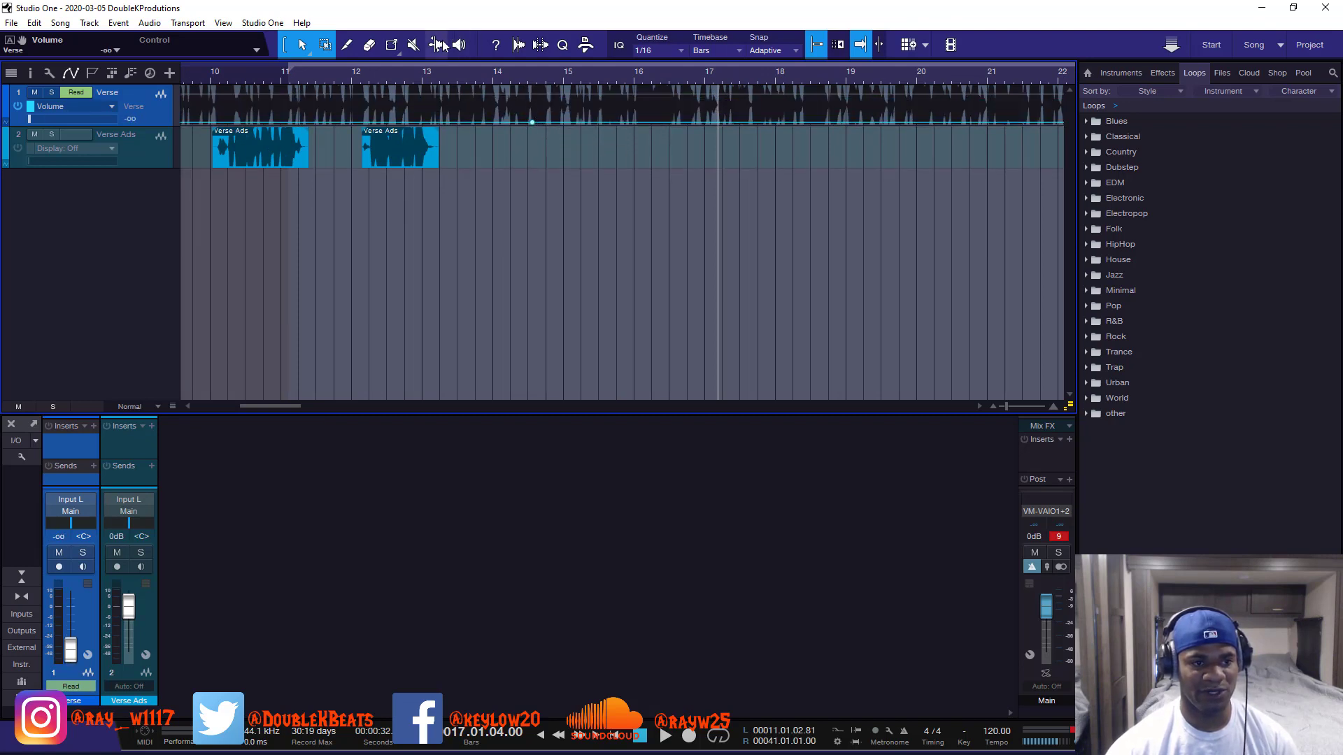
click(391, 45)
drag(556, 115, 1006, 73)
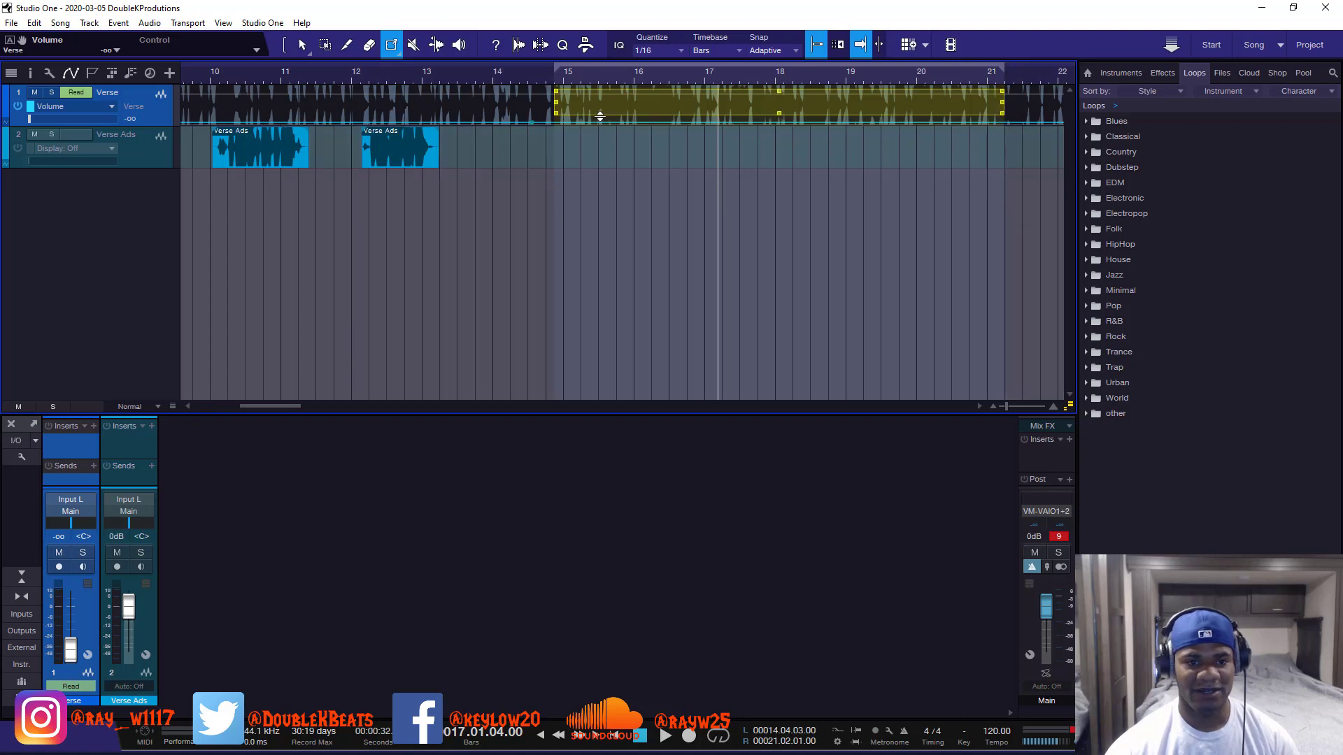
drag(557, 110, 623, 100)
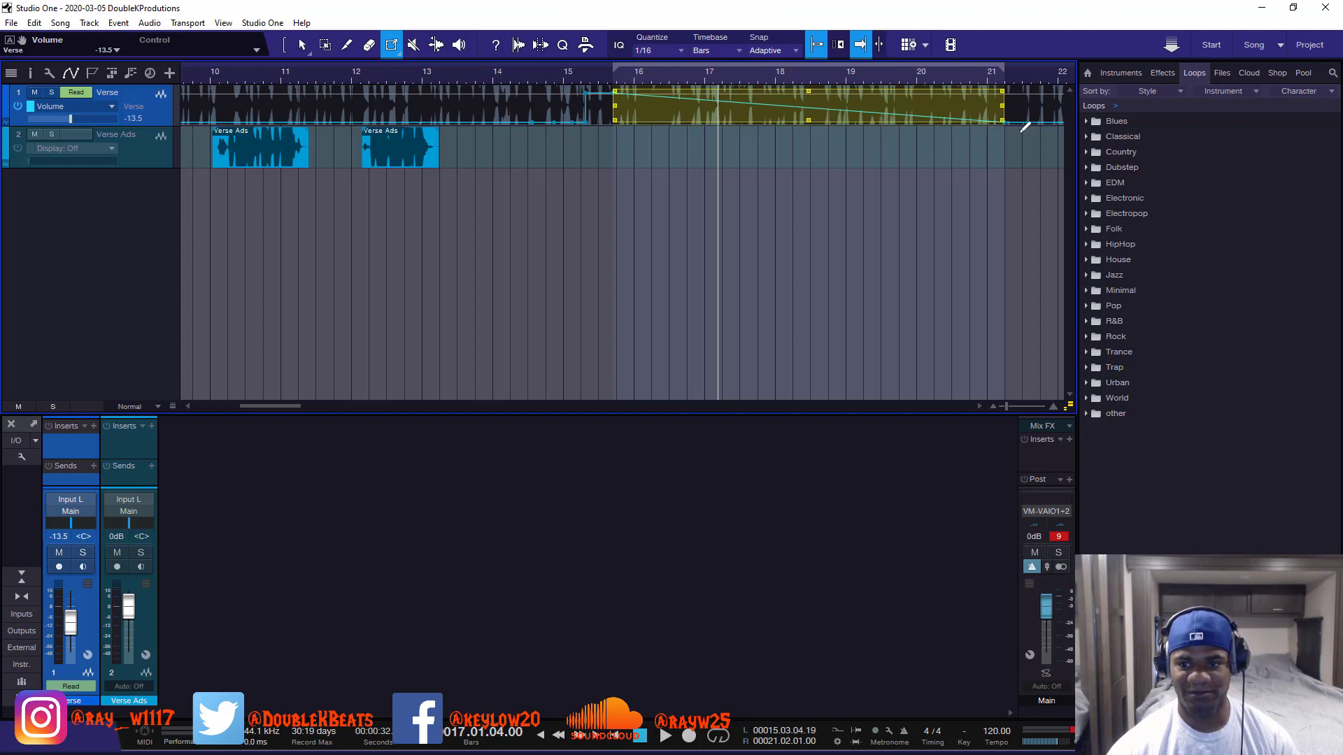
- Raise the end of the Verse volume ramp near bar 21 and mark and reshape another Transform region around bars 23 to 25
drag(1002, 121, 997, 97)
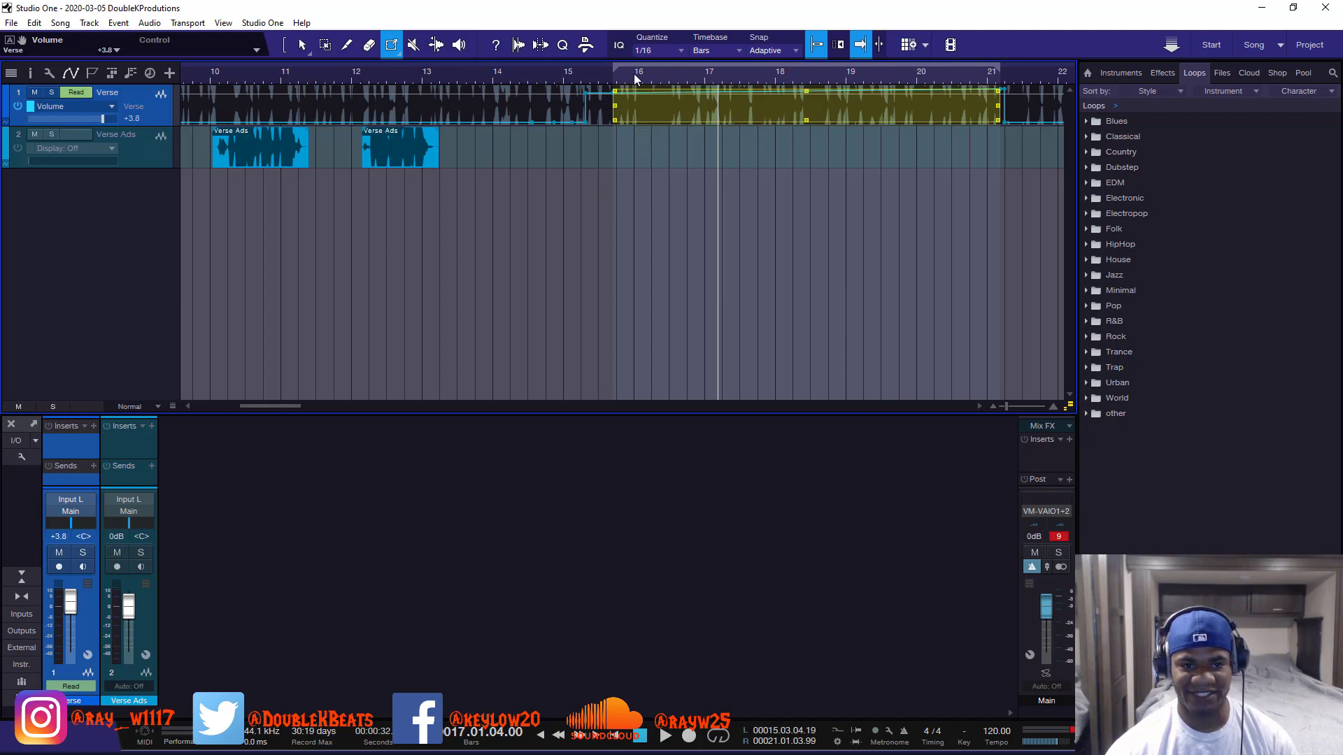
scroll(634, 74, down, 3)
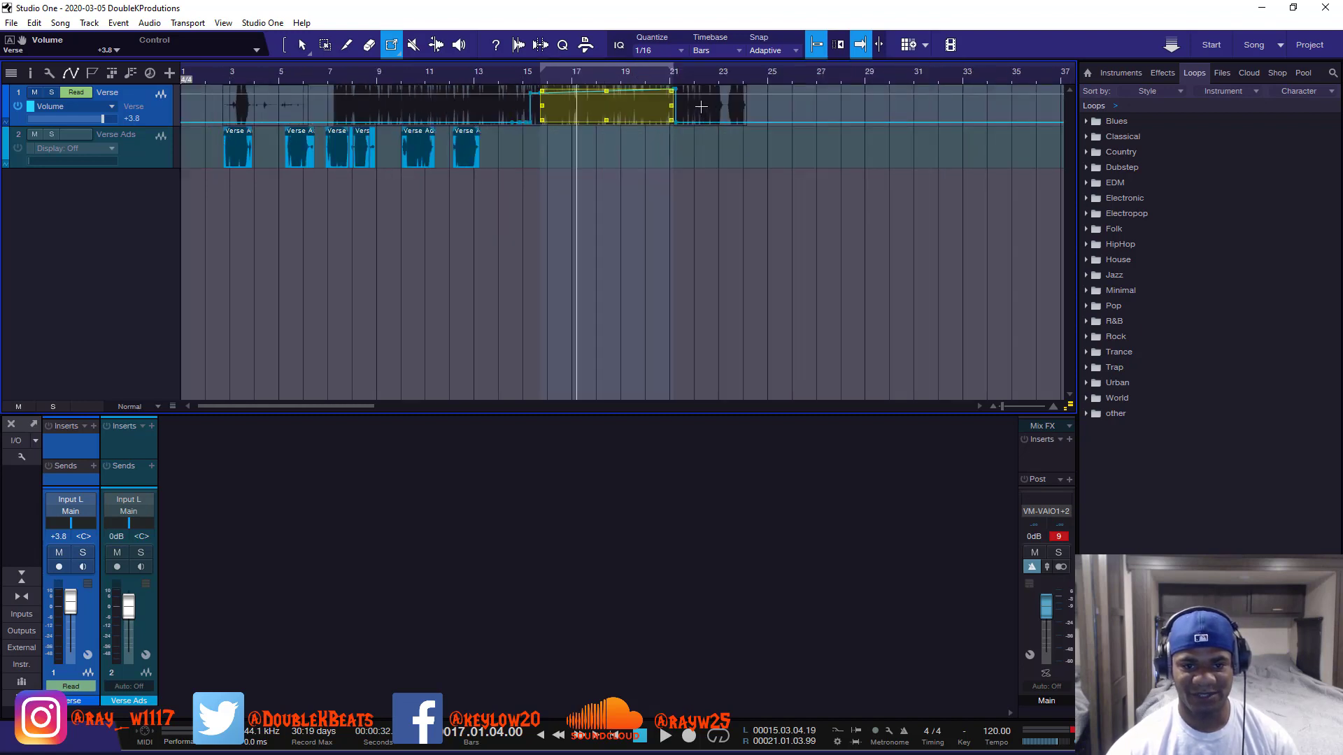
mouse_move(701, 110)
mouse_down()
mouse_move(772, 90)
mouse_move(715, 110)
mouse_move(727, 112)
mouse_up()
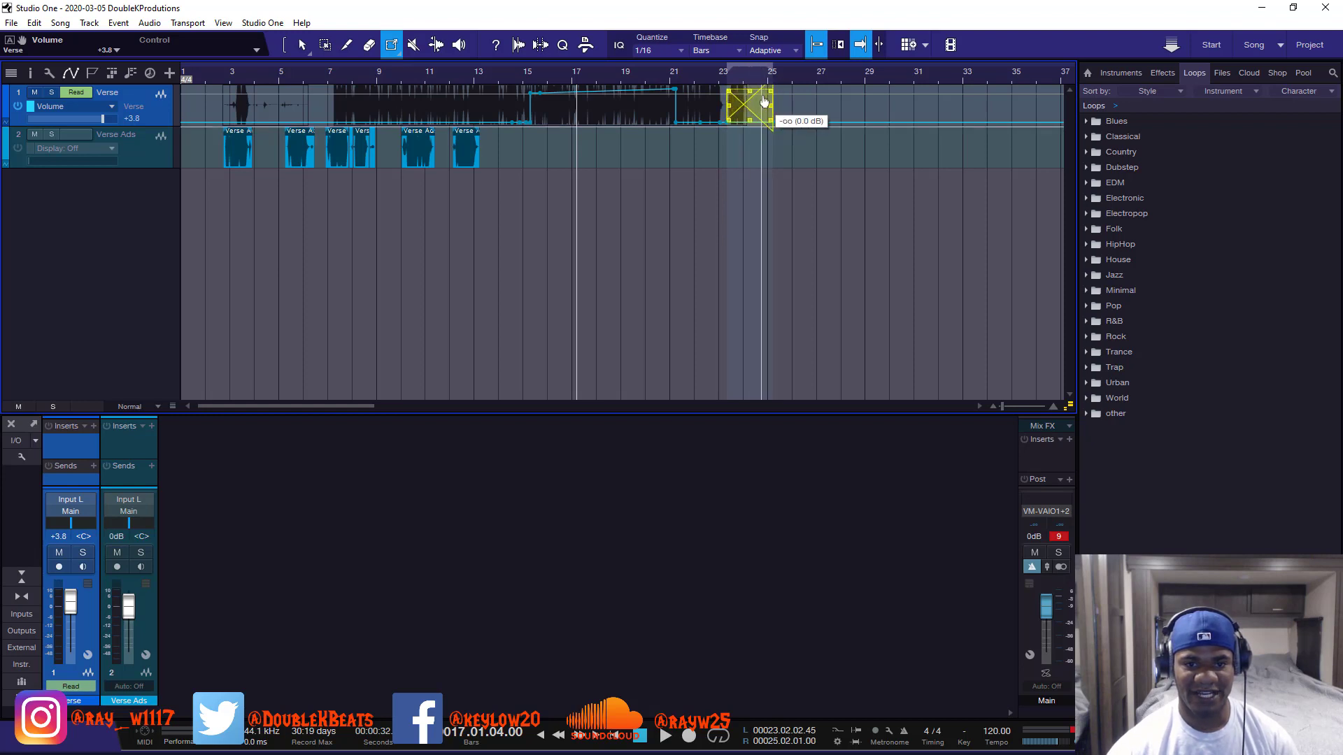
drag(732, 98, 766, 109)
- Mark a new Transform region on the Verse volume from bar 23.1.4 to 24.3.4
scroll(733, 71, up, 5)
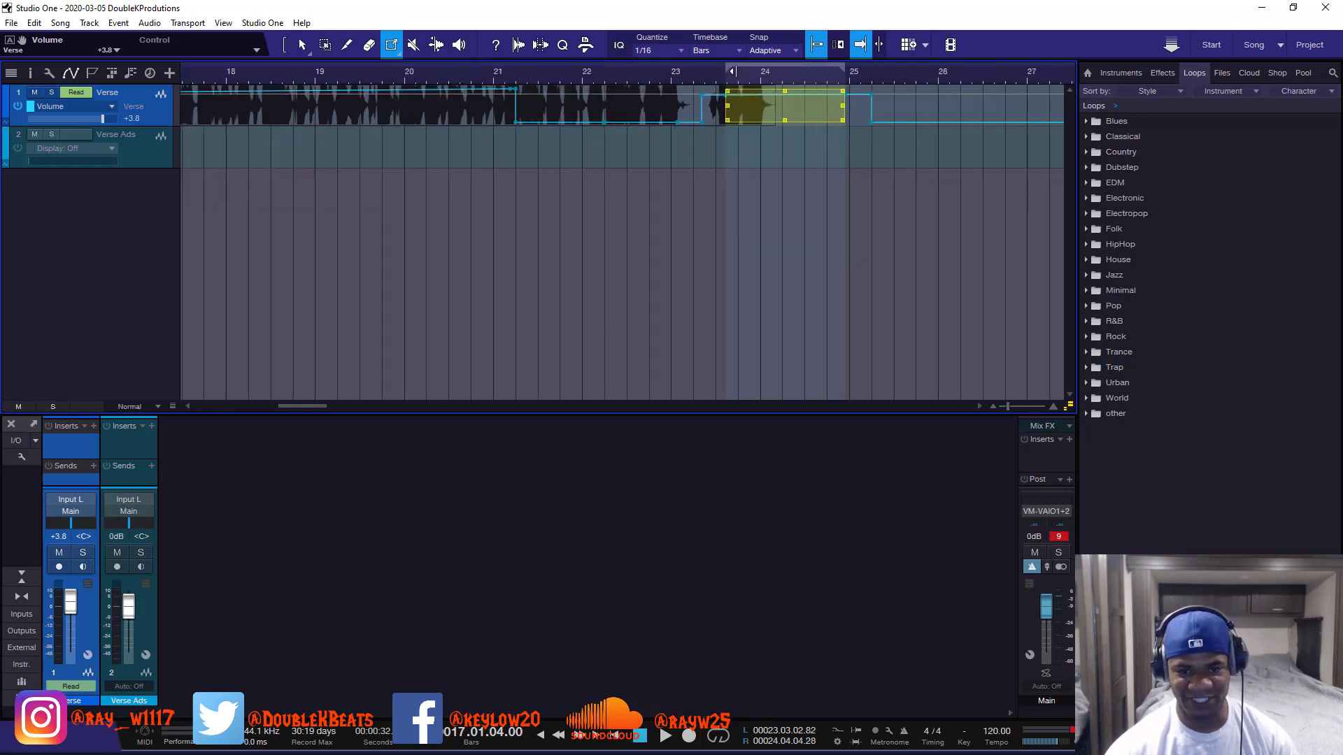
scroll(733, 71, down, 3)
scroll(733, 72, up, 6)
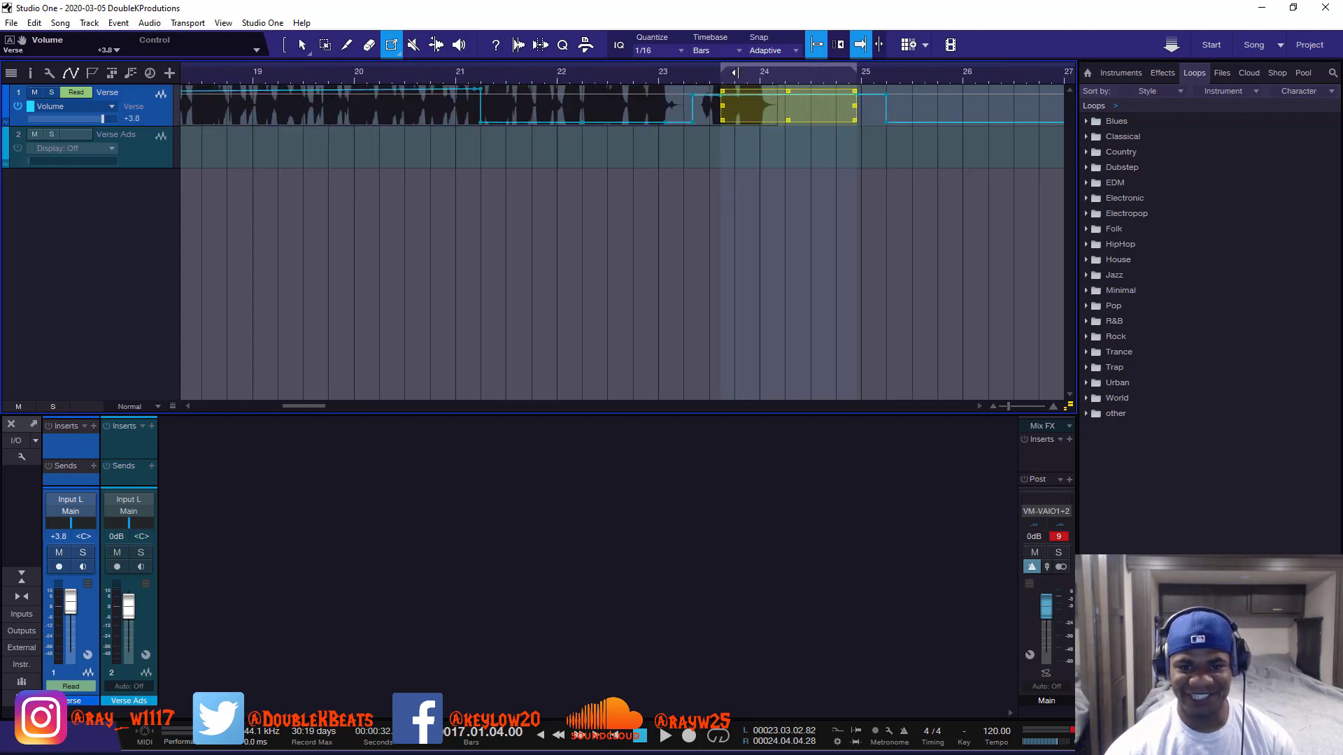
scroll(734, 71, down, 4)
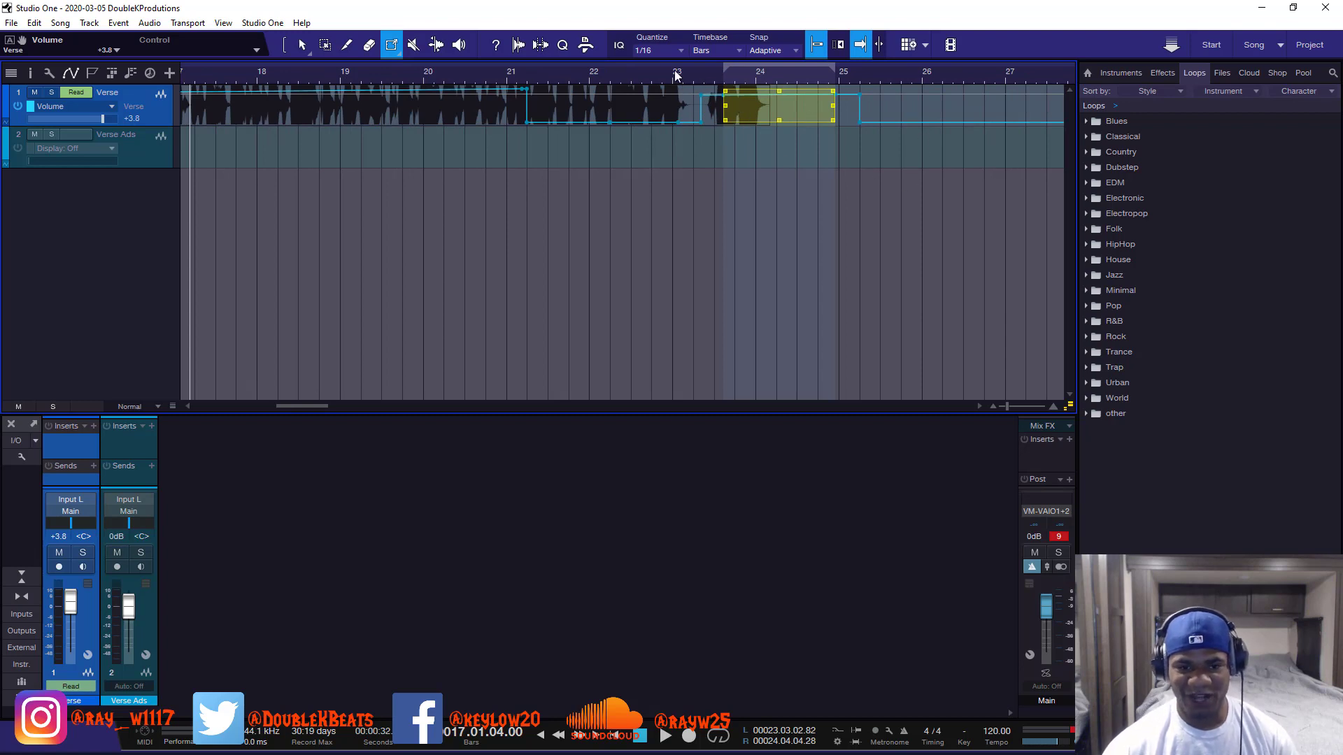
drag(691, 106, 811, 71)
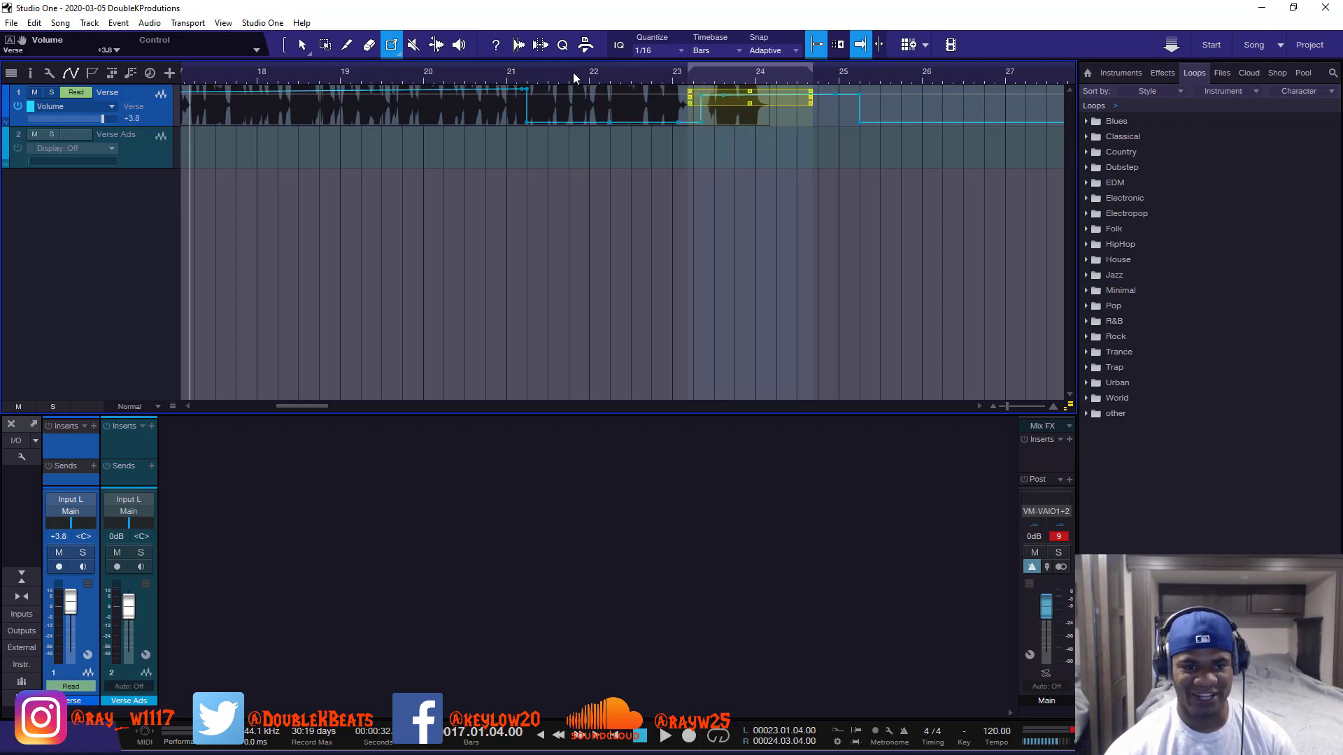
- Mark a Transform region on the Verse volume from bar 31 to 52, narrow it to bars 32 to 51, and raise it to a flat level
scroll(573, 72, down, 5)
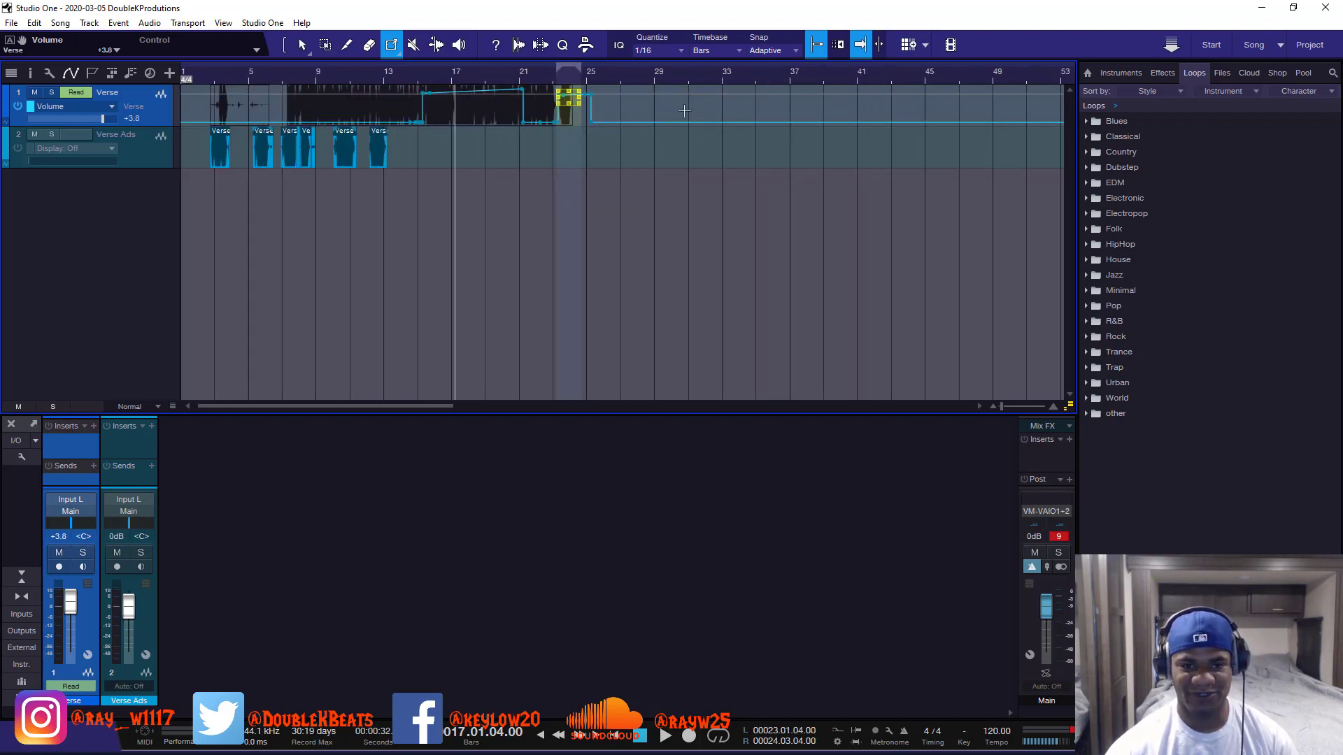
drag(684, 111, 1042, 87)
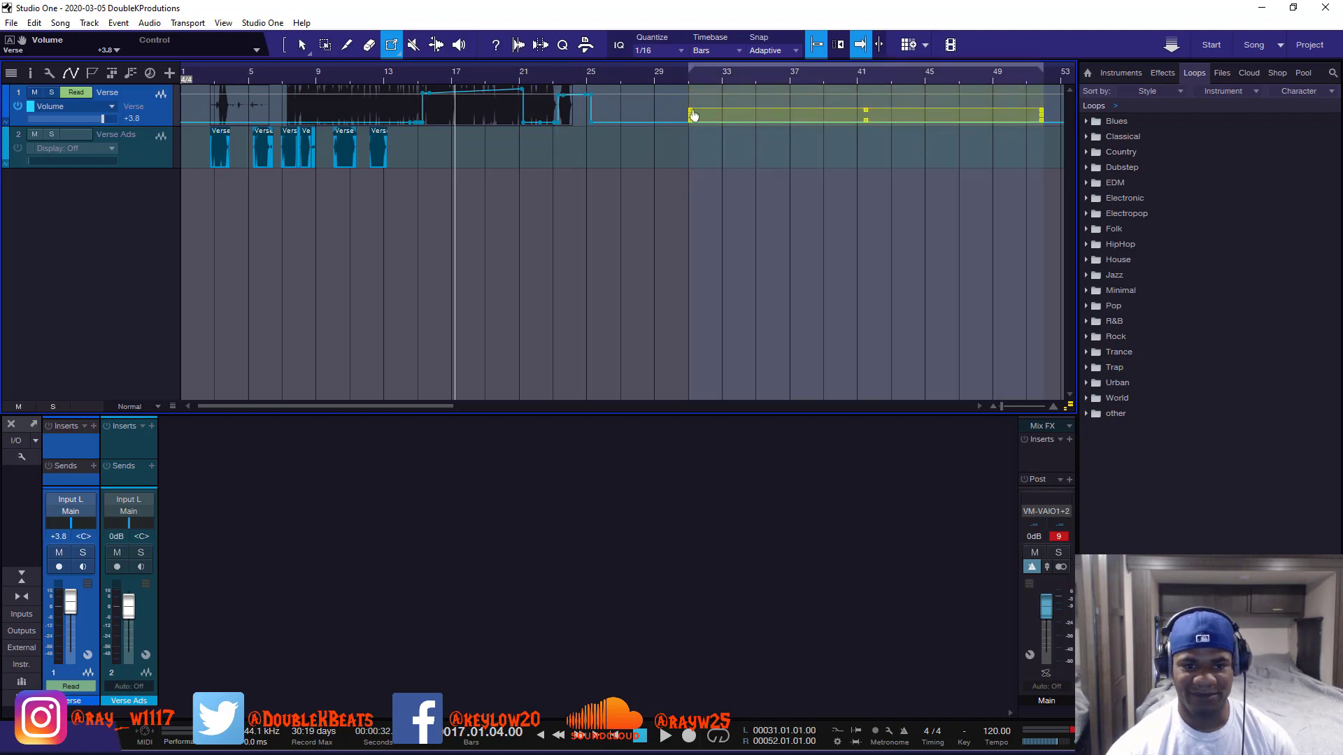
drag(692, 114, 694, 101)
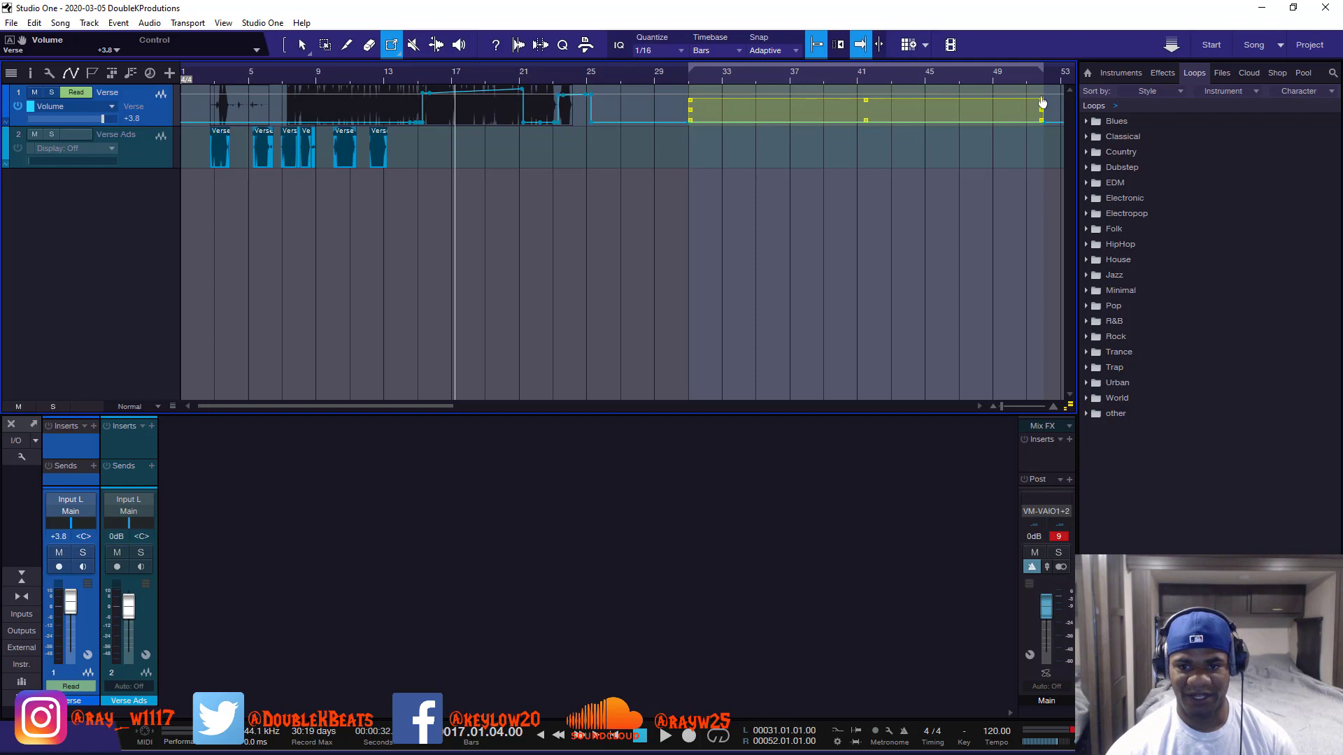
mouse_move(864, 100)
mouse_down()
mouse_move(855, 92)
mouse_move(865, 120)
mouse_move(866, 89)
mouse_move(864, 122)
mouse_move(869, 93)
mouse_up()
drag(694, 103, 713, 120)
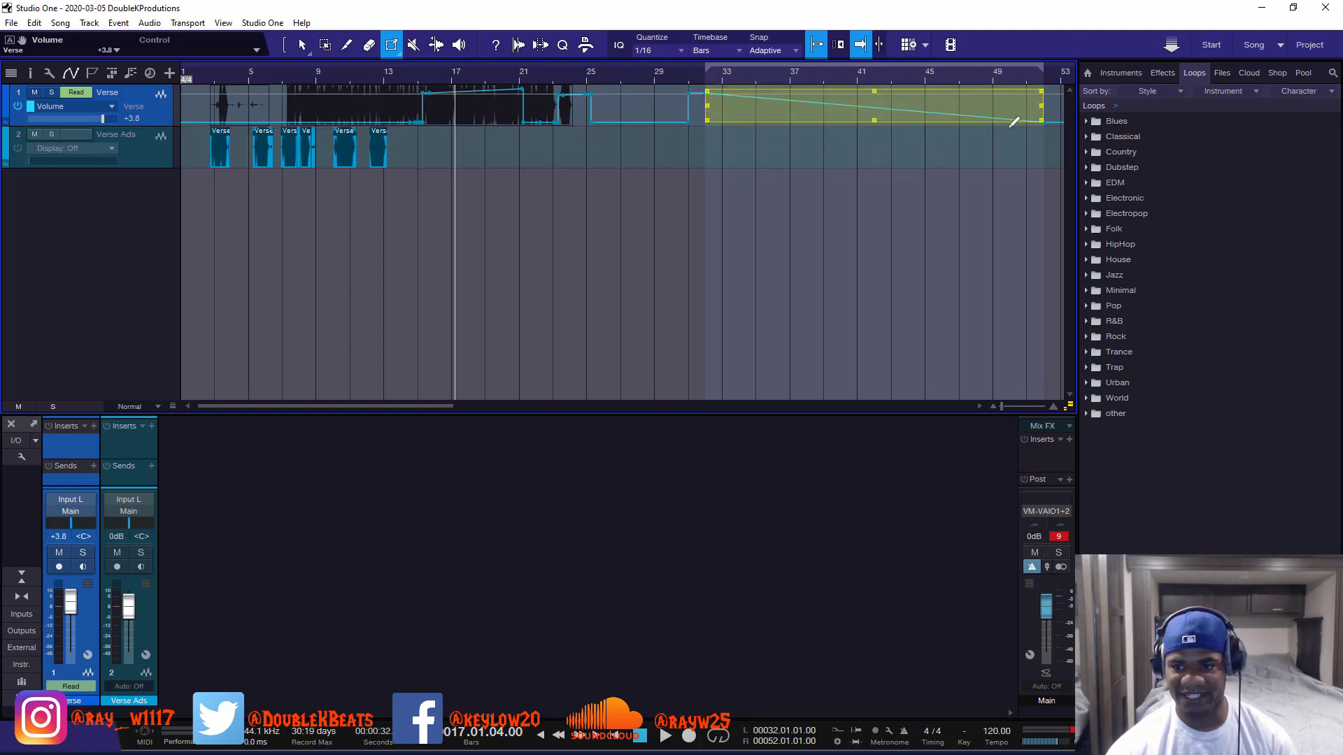
mouse_move(1039, 124)
mouse_down()
mouse_move(1028, 106)
mouse_move(1023, 124)
mouse_up()
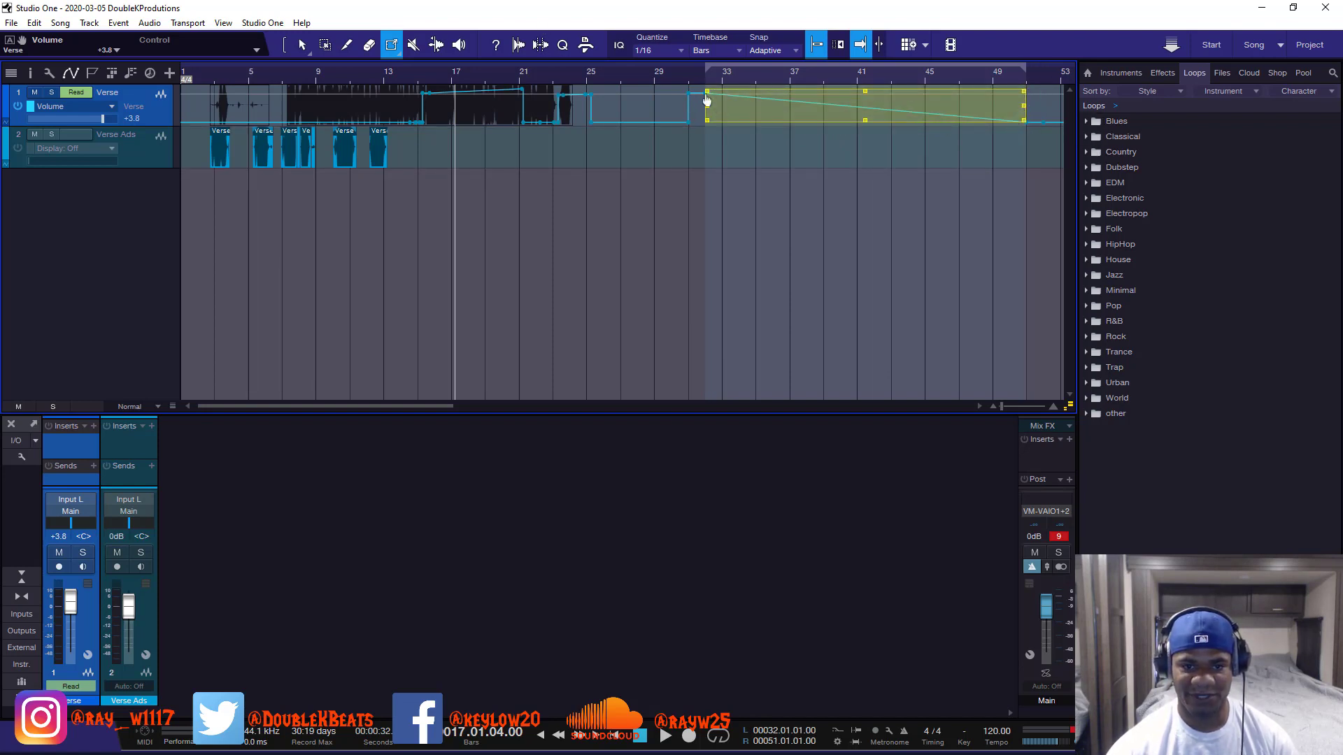
mouse_move(706, 100)
mouse_down()
mouse_move(710, 129)
mouse_move(710, 93)
mouse_up()
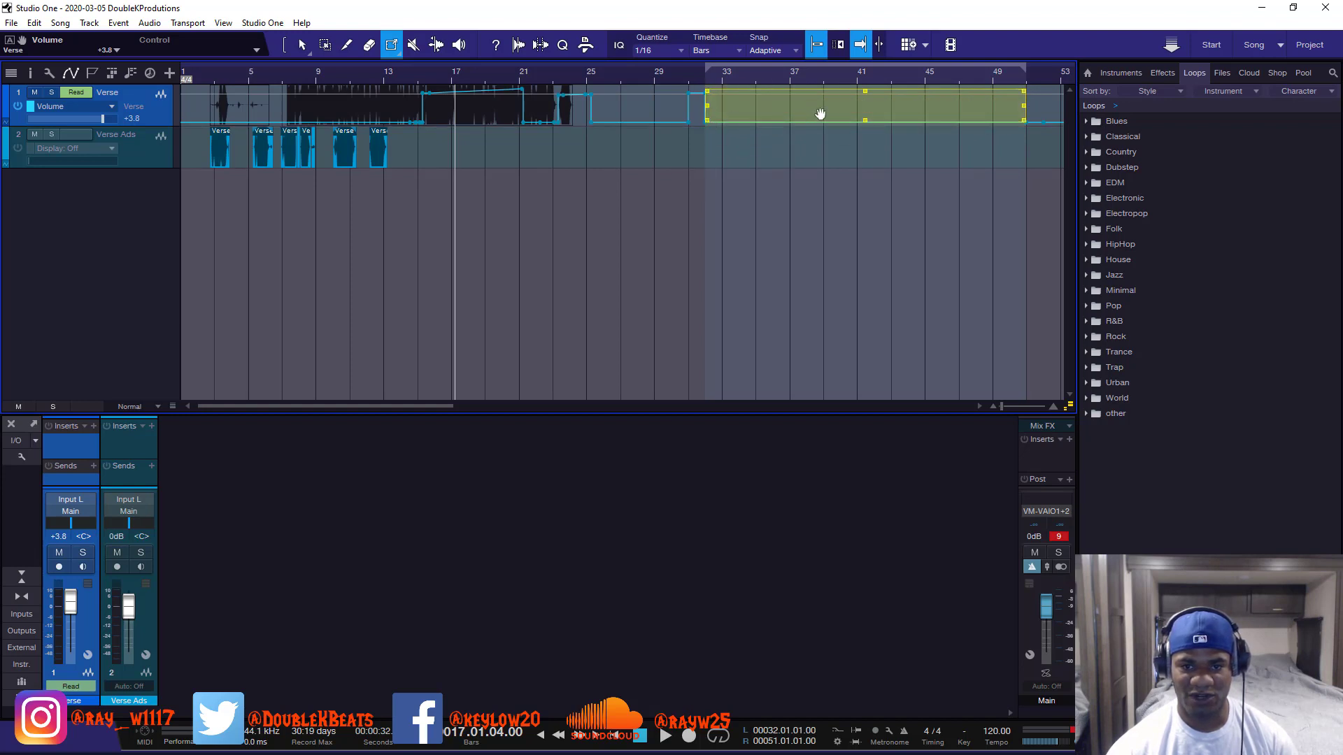
drag(865, 122, 863, 93)
- Mark a Transform region on the Verse volume from bar 61 to 95, raise it to a flat high level, and deselect it
scroll(749, 74, down, 5)
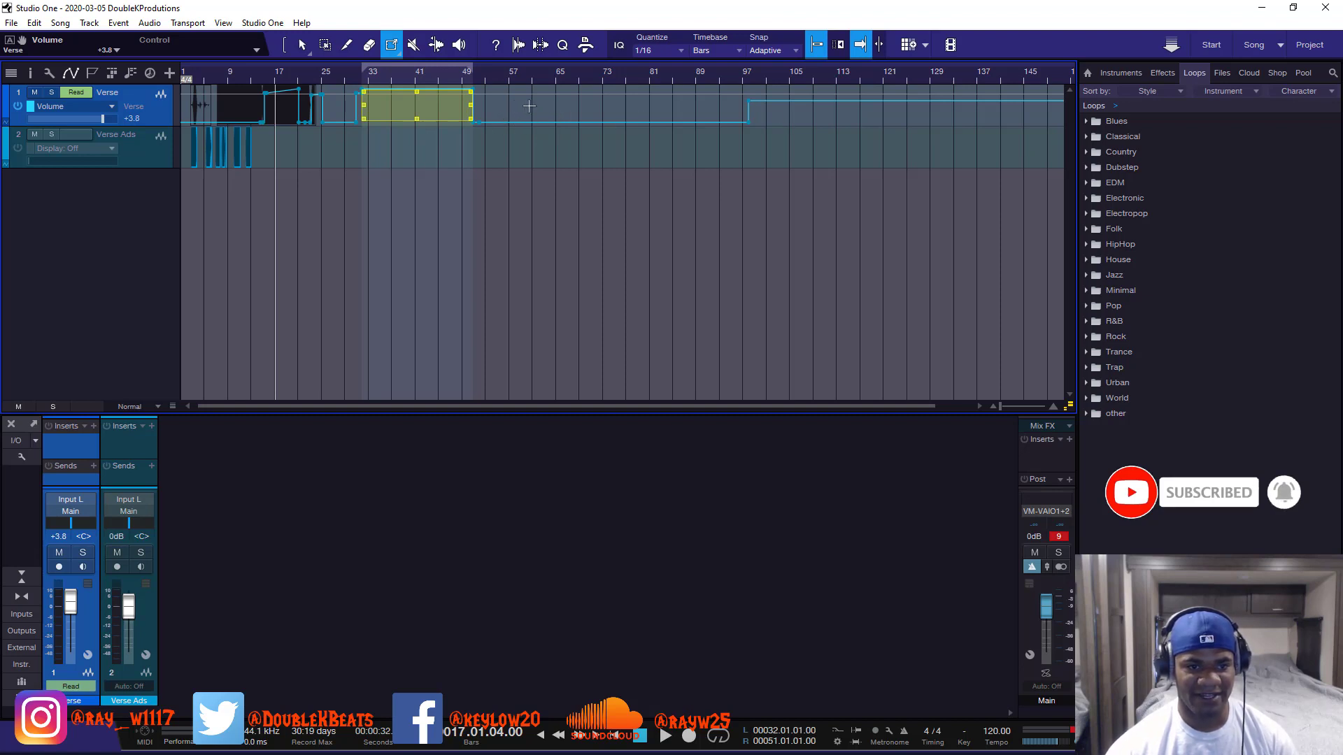
drag(533, 106, 730, 115)
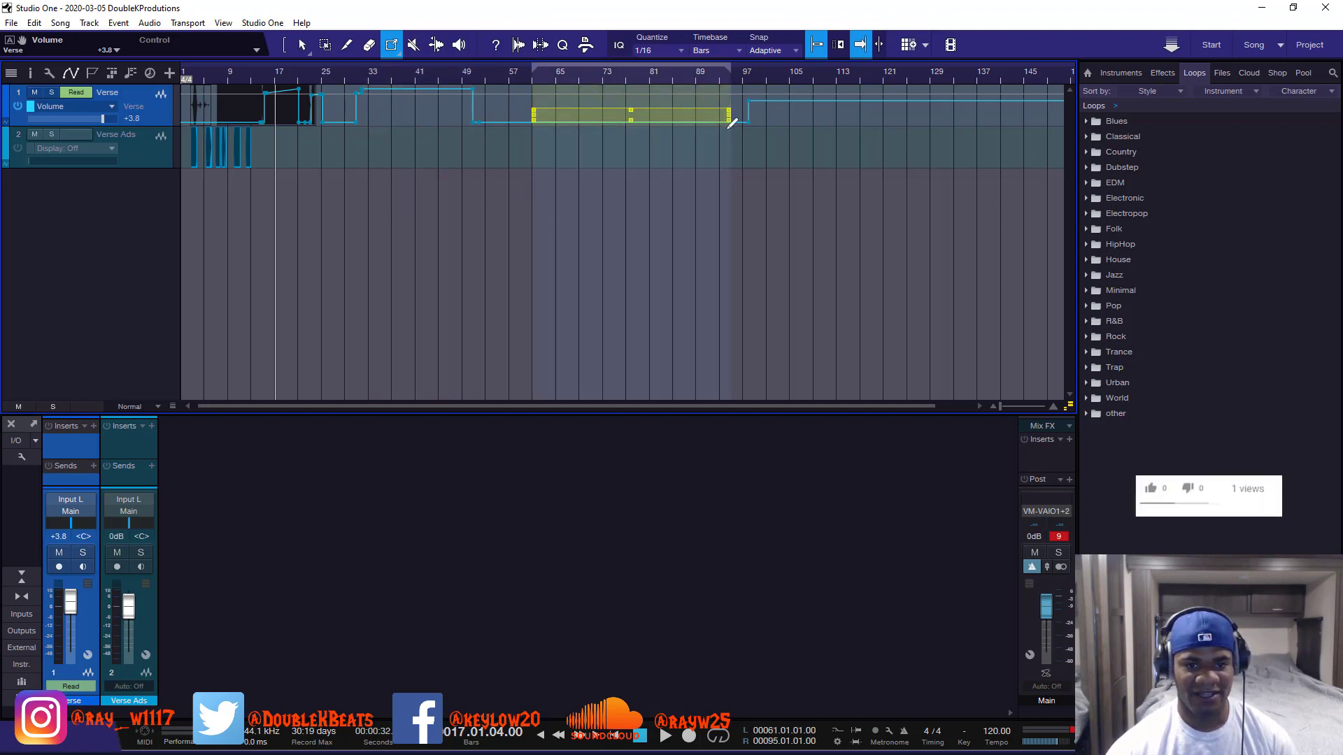
drag(629, 124, 631, 89)
click(515, 81)
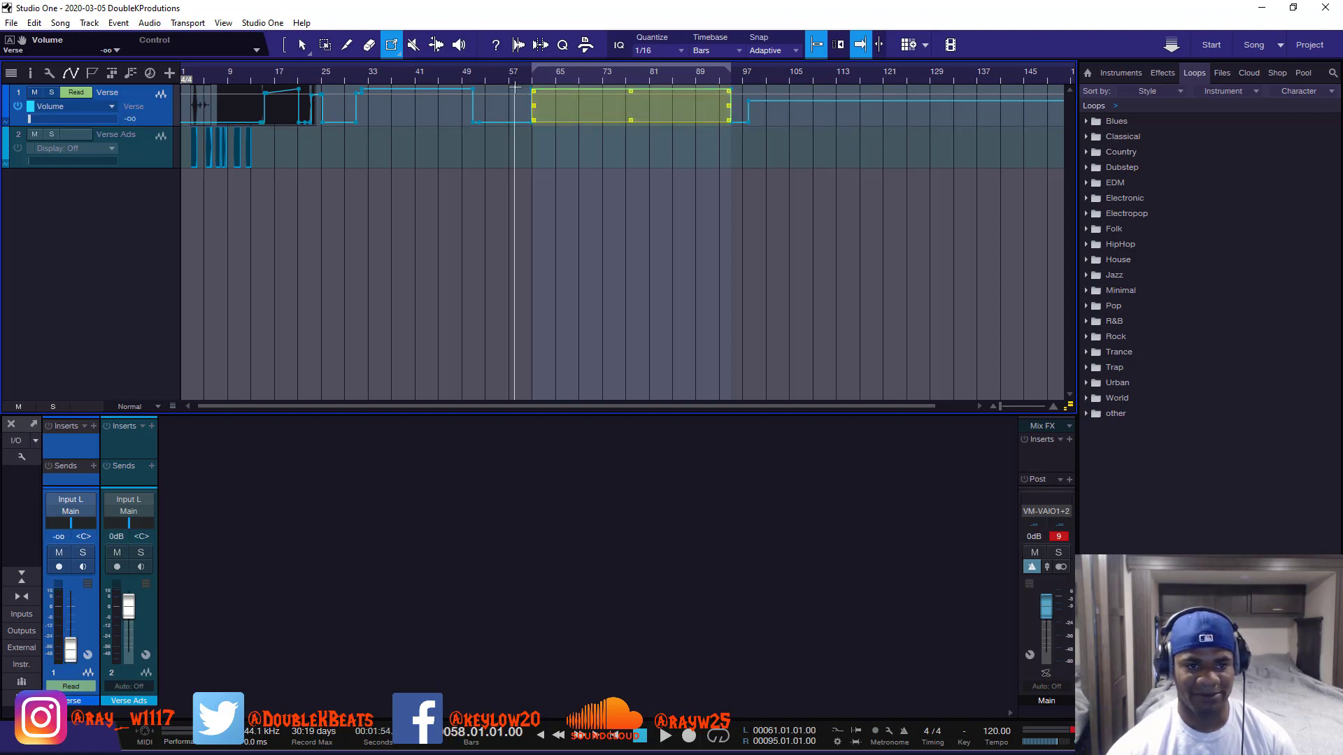
click(521, 133)
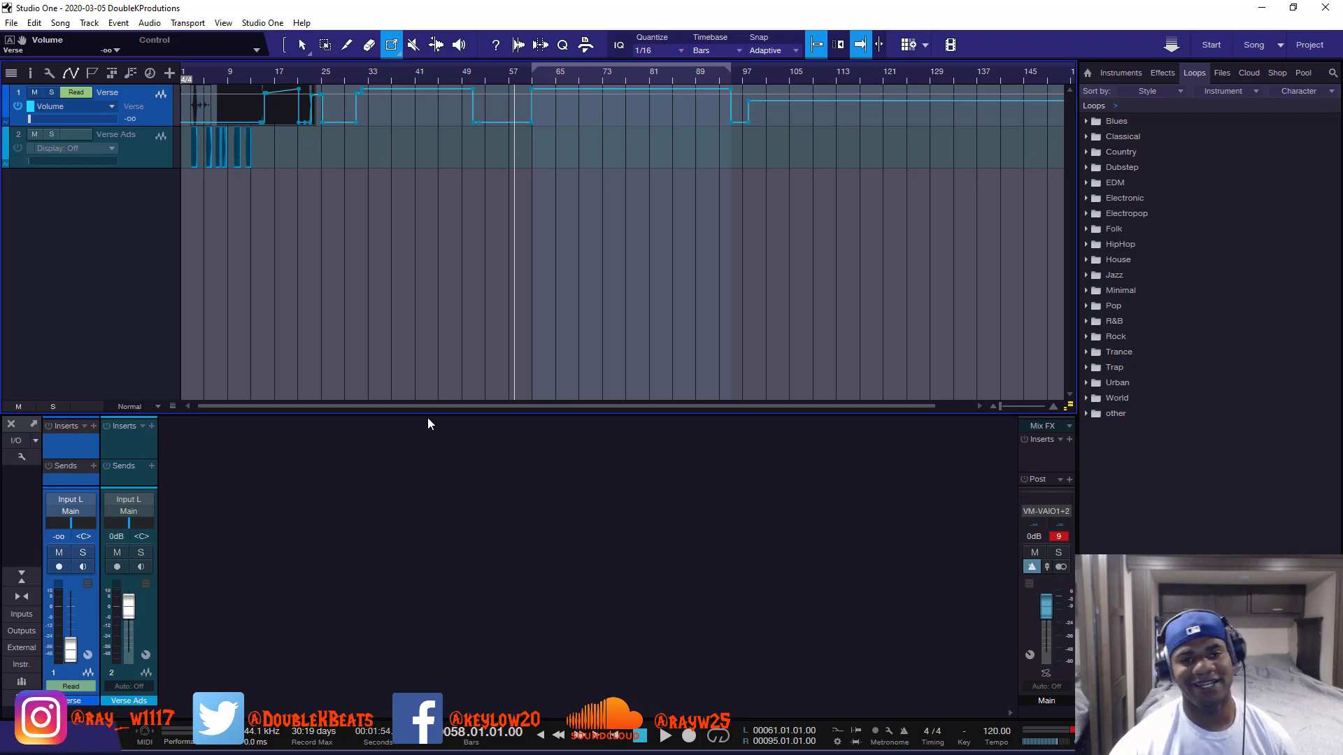
scroll(510, 75, down, 1)
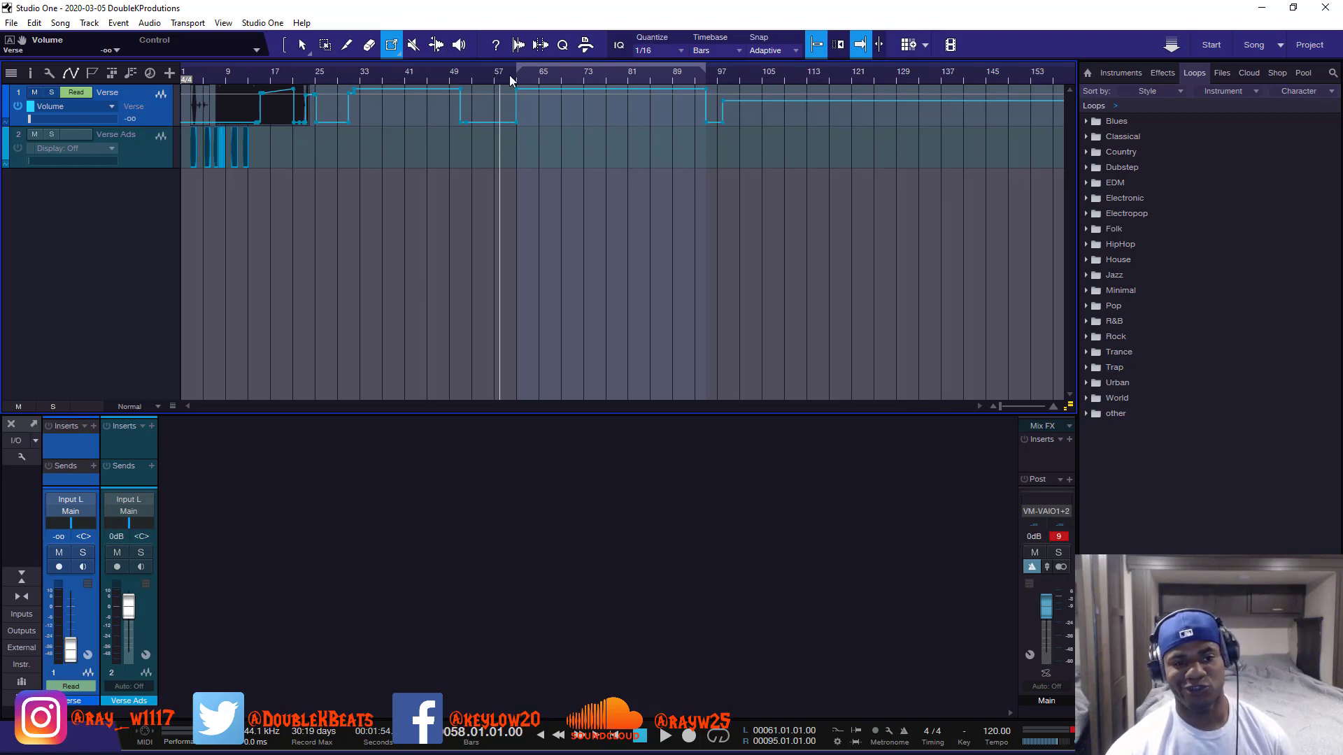
- Draw a saw wave on the Verse volume from bar 113 to 149 with the Paint tool's Saw shape
click(399, 53)
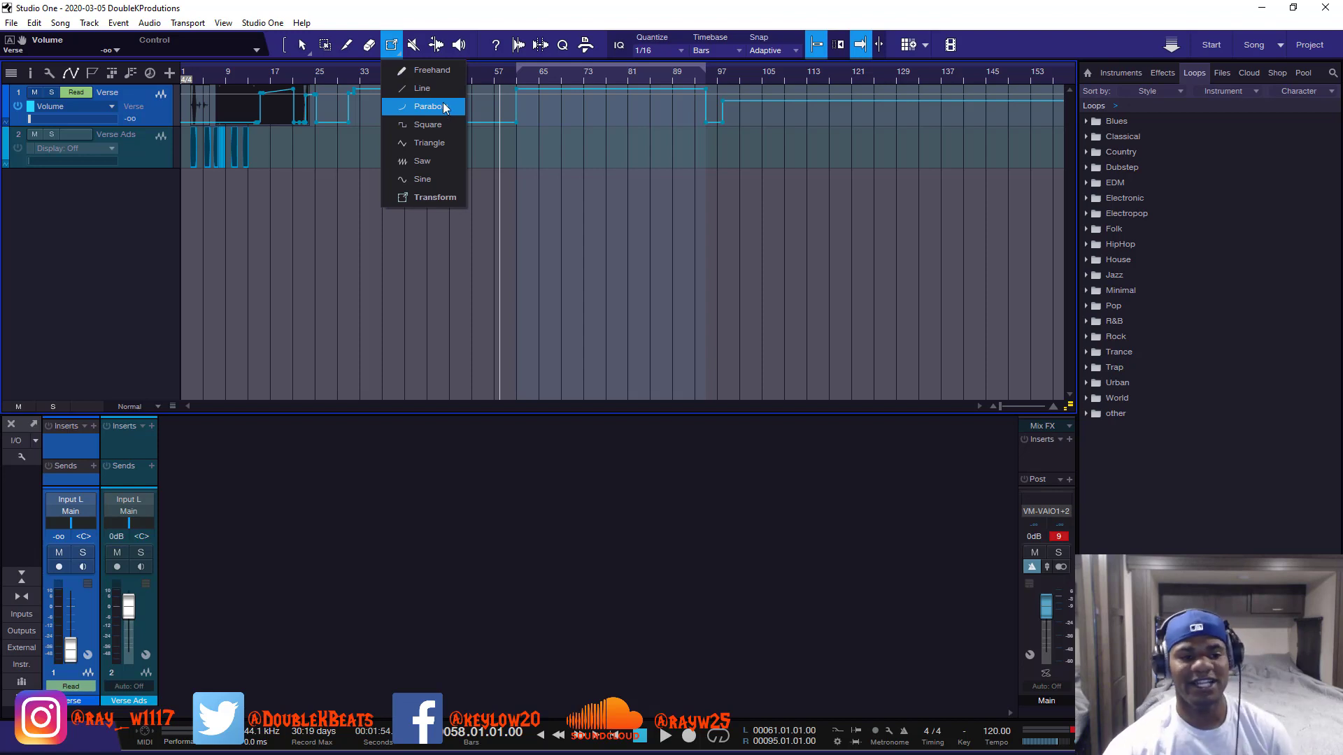
click(423, 166)
mouse_move(816, 98)
mouse_down()
mouse_move(965, 102)
mouse_move(1007, 126)
mouse_up()
key(p)
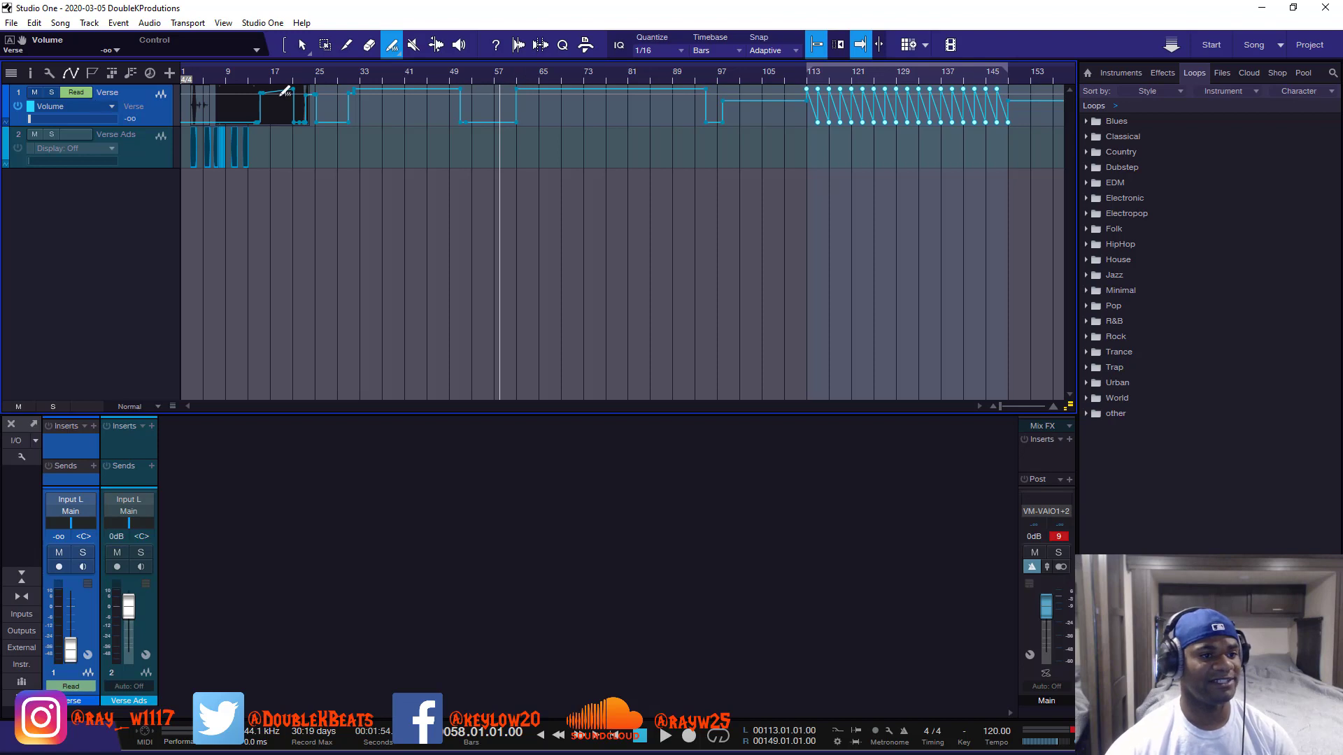
- Delete all the Verse volume points between bars 14 and 149 with the Arrow tool
click(302, 46)
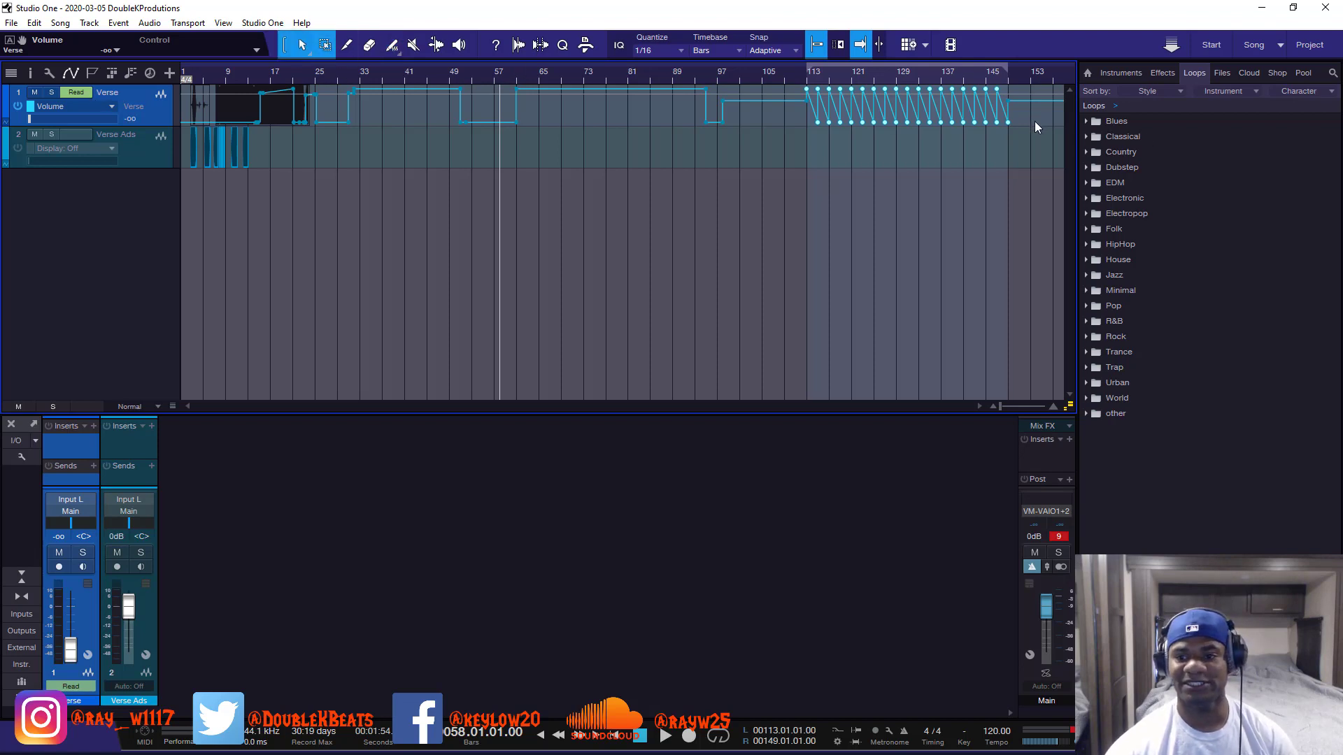
drag(1034, 120, 250, 114)
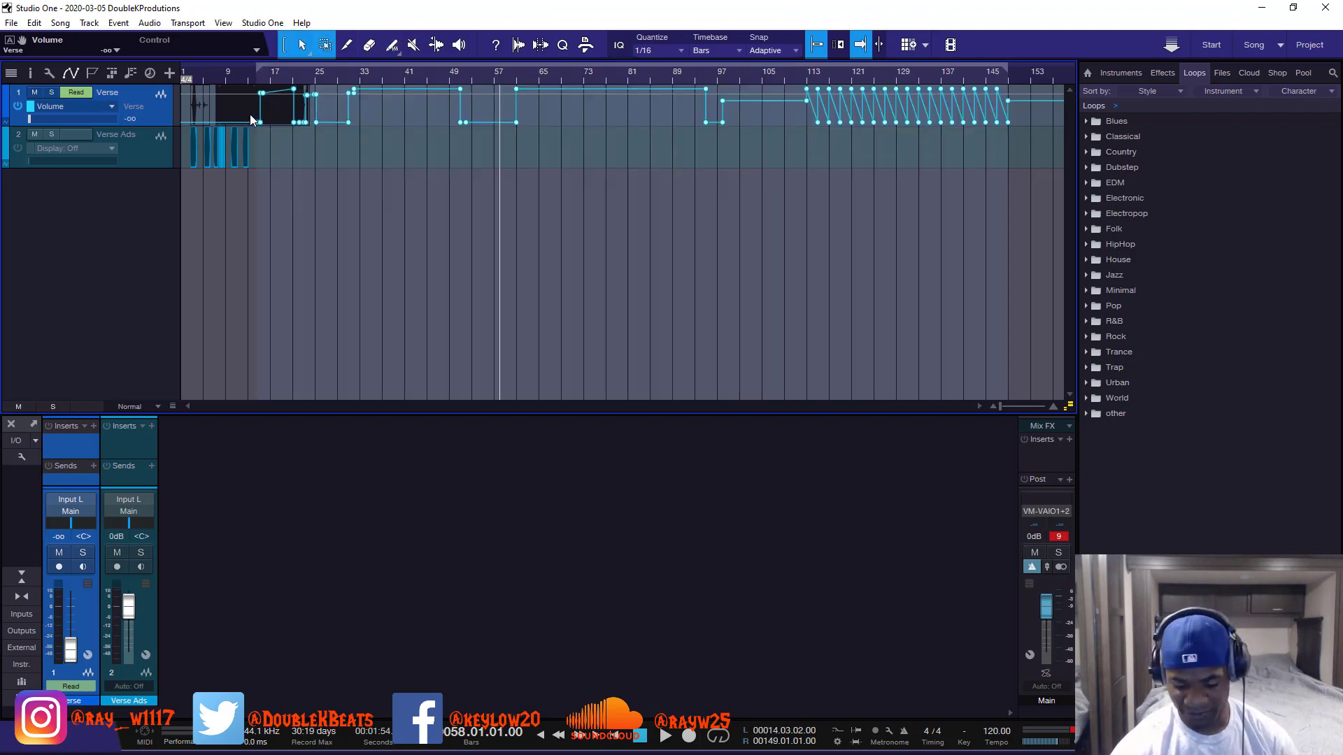
key(Delete)
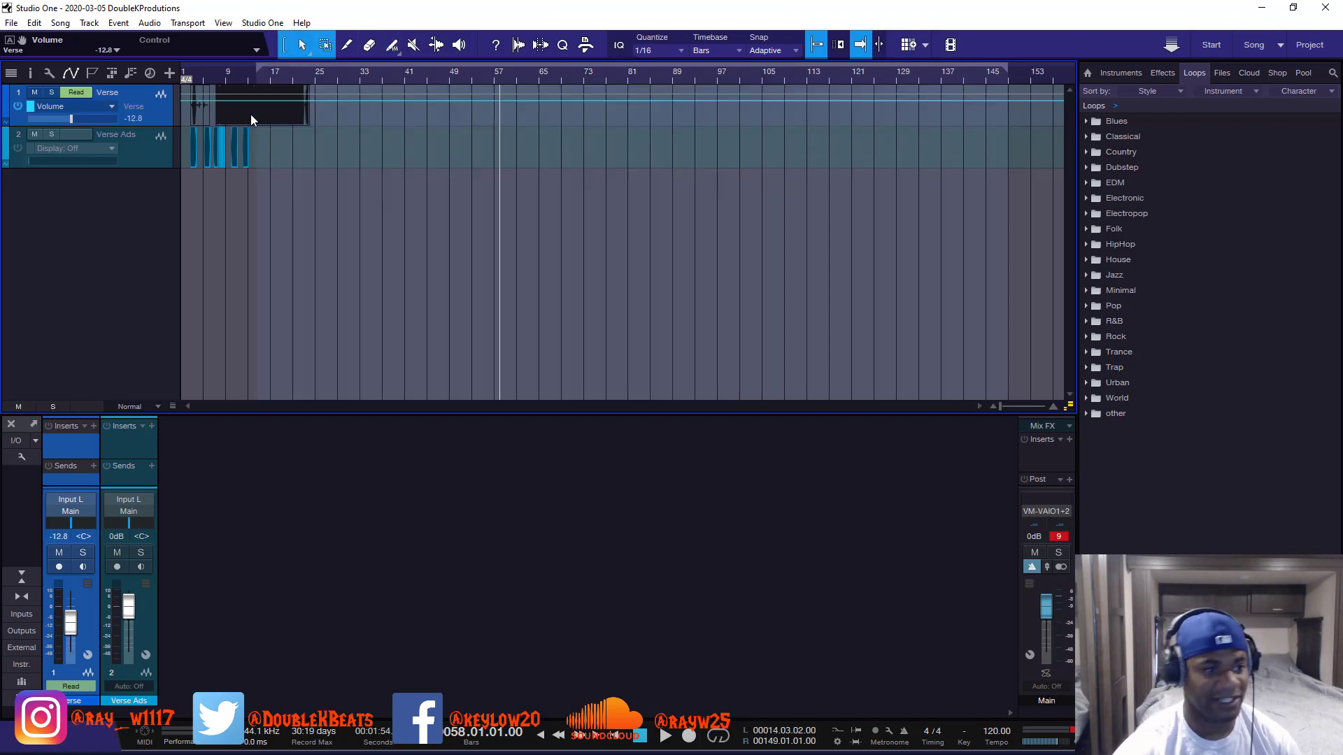
- Draw a square wave on the Verse volume with the Paint tool's Square shape, extending it from bar 13.2.3 to 154.3.4
click(391, 46)
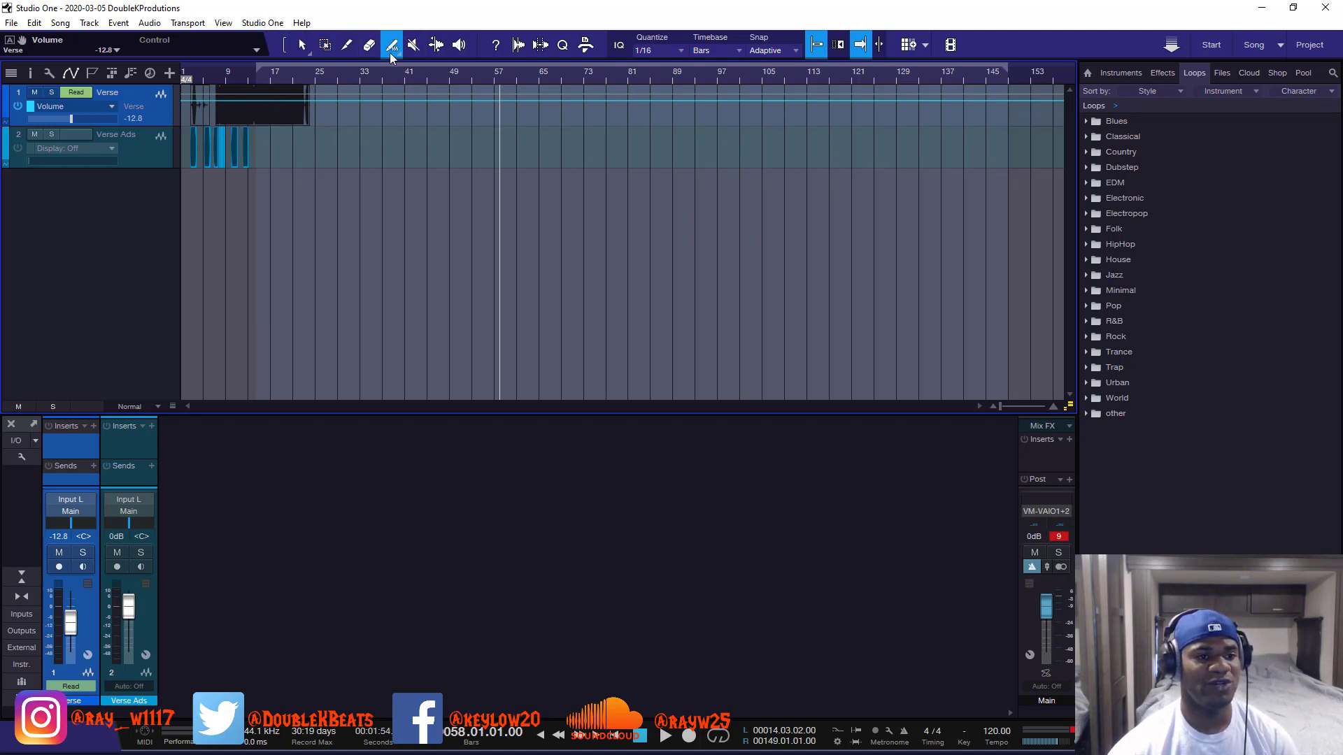
click(388, 52)
click(417, 124)
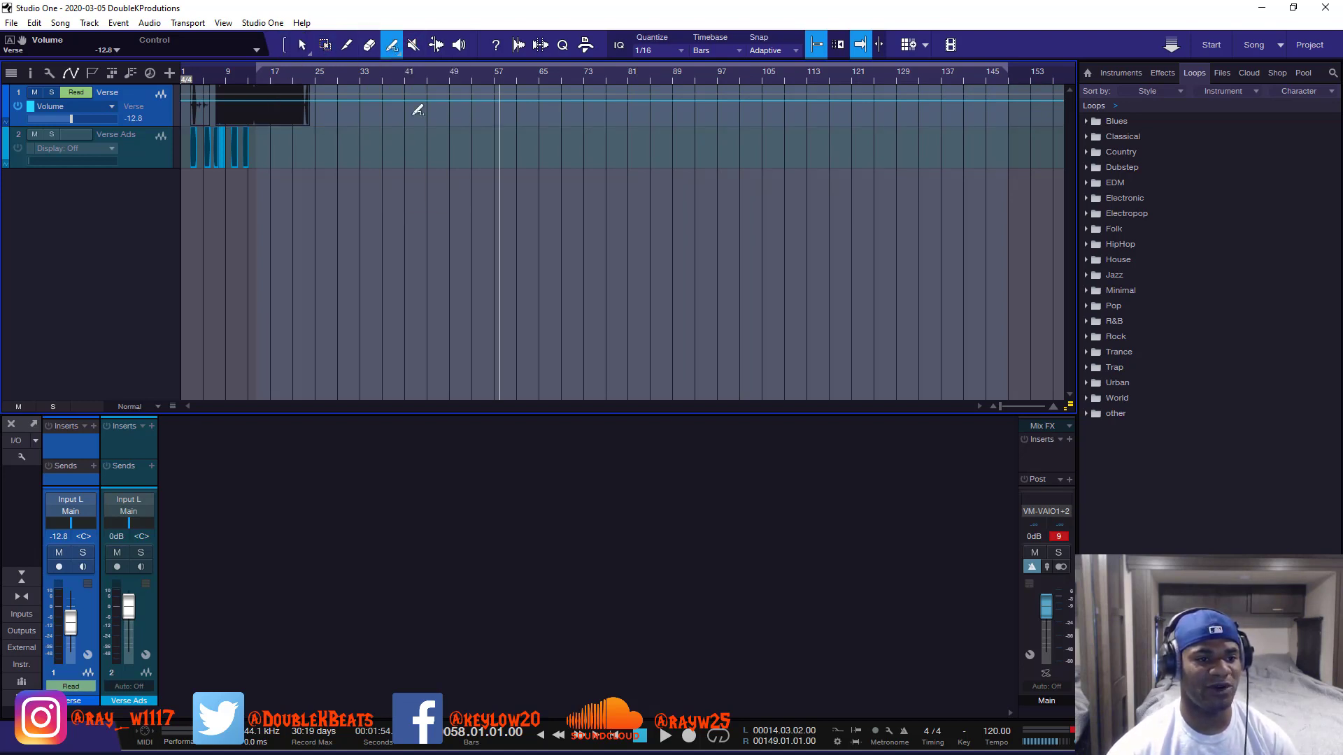
mouse_move(420, 98)
mouse_down()
mouse_move(447, 128)
mouse_move(599, 140)
mouse_move(779, 83)
mouse_move(820, 95)
mouse_move(831, 126)
mouse_move(885, 127)
mouse_up()
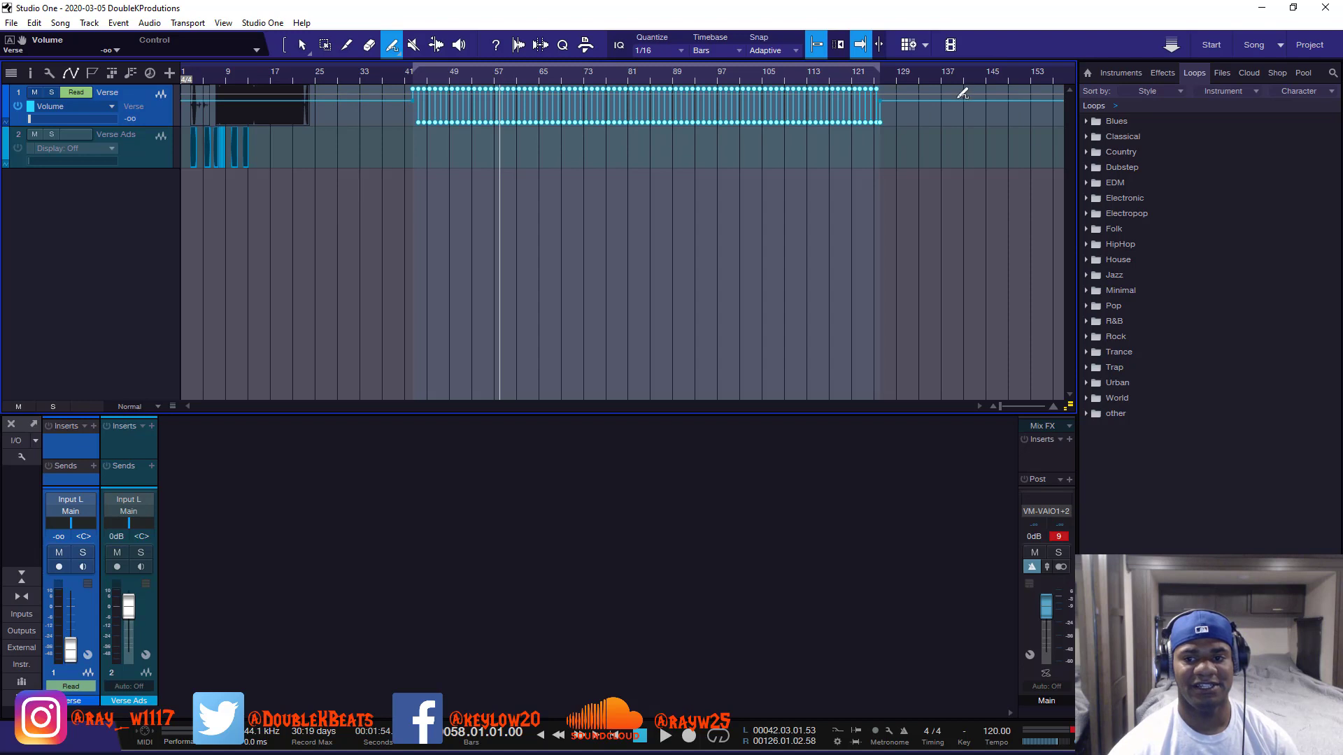
mouse_move(962, 93)
mouse_down()
mouse_move(935, 138)
mouse_move(744, 182)
mouse_move(287, 168)
mouse_up()
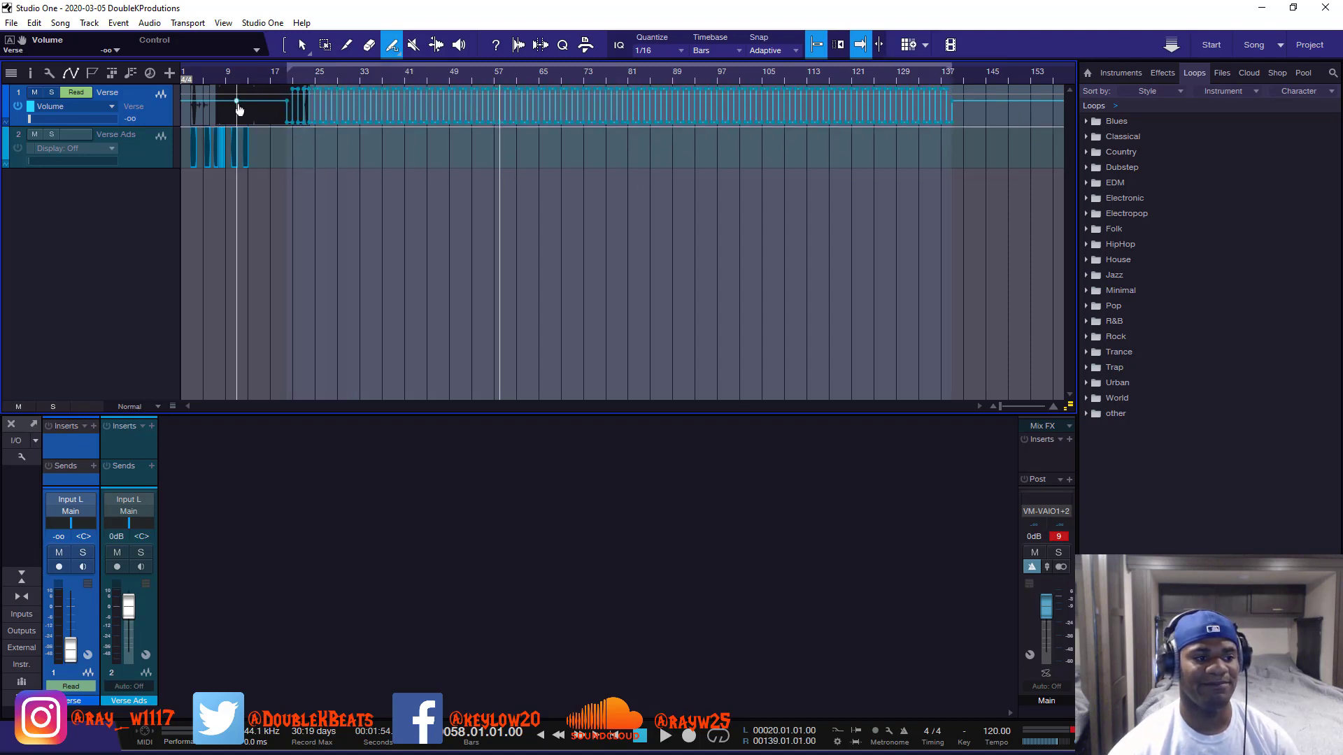
mouse_move(263, 105)
mouse_down()
mouse_move(403, 135)
mouse_move(1047, 144)
mouse_up()
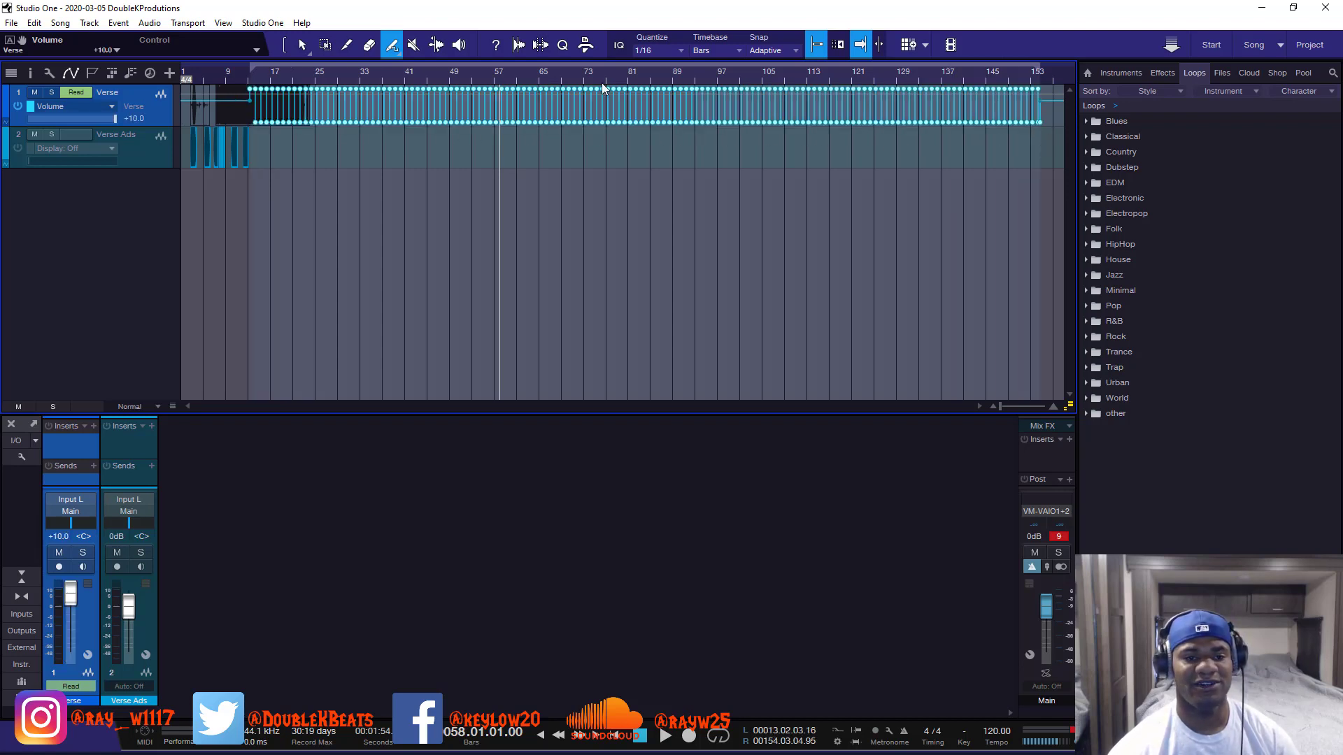
- Set the Paint tool's shape to Sine and delete the selected square-wave points from the Verse volume with the Arrow tool
click(394, 46)
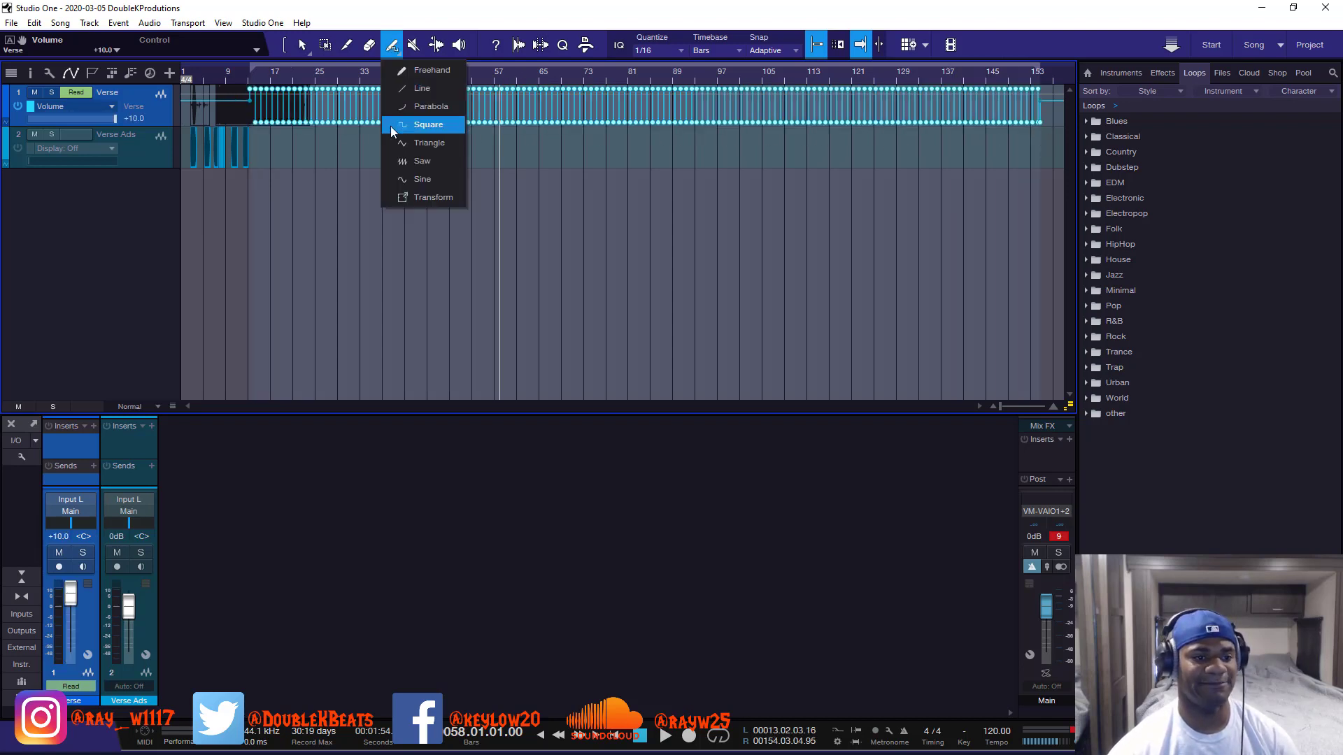
click(404, 179)
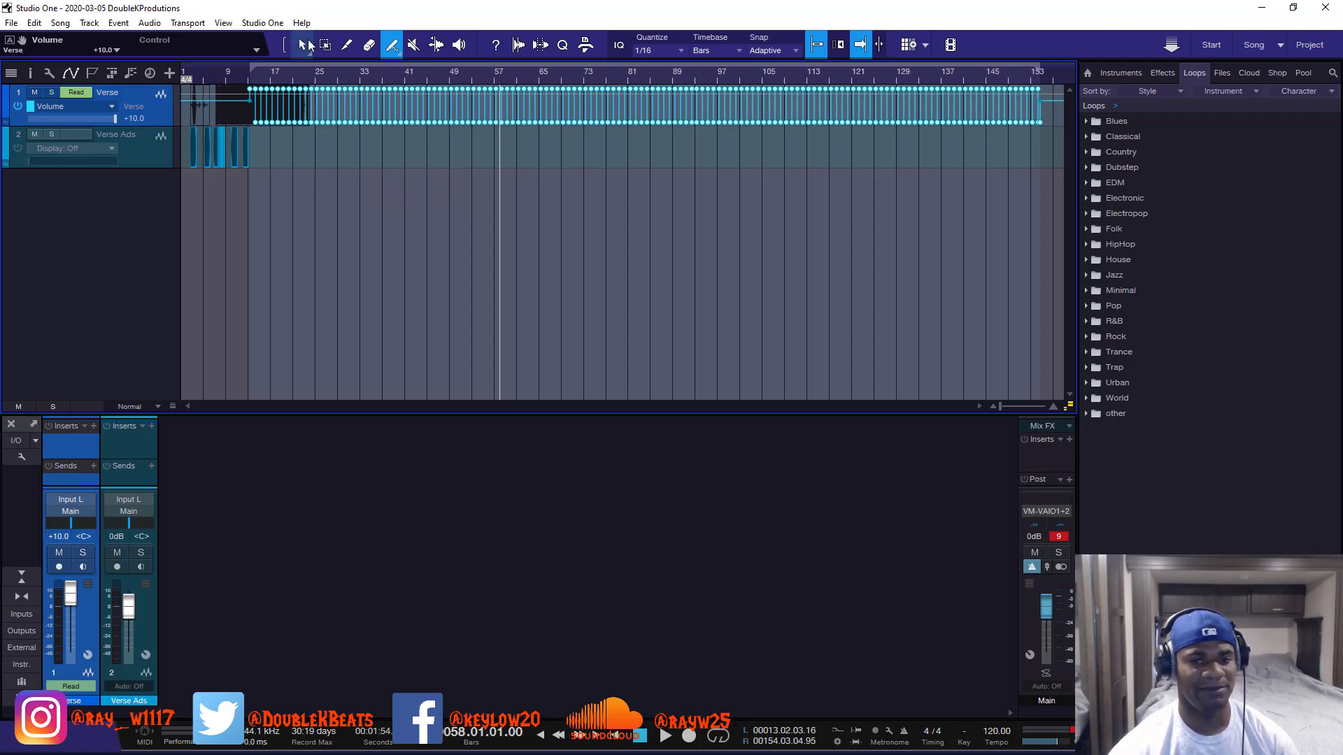
click(302, 45)
key(Delete)
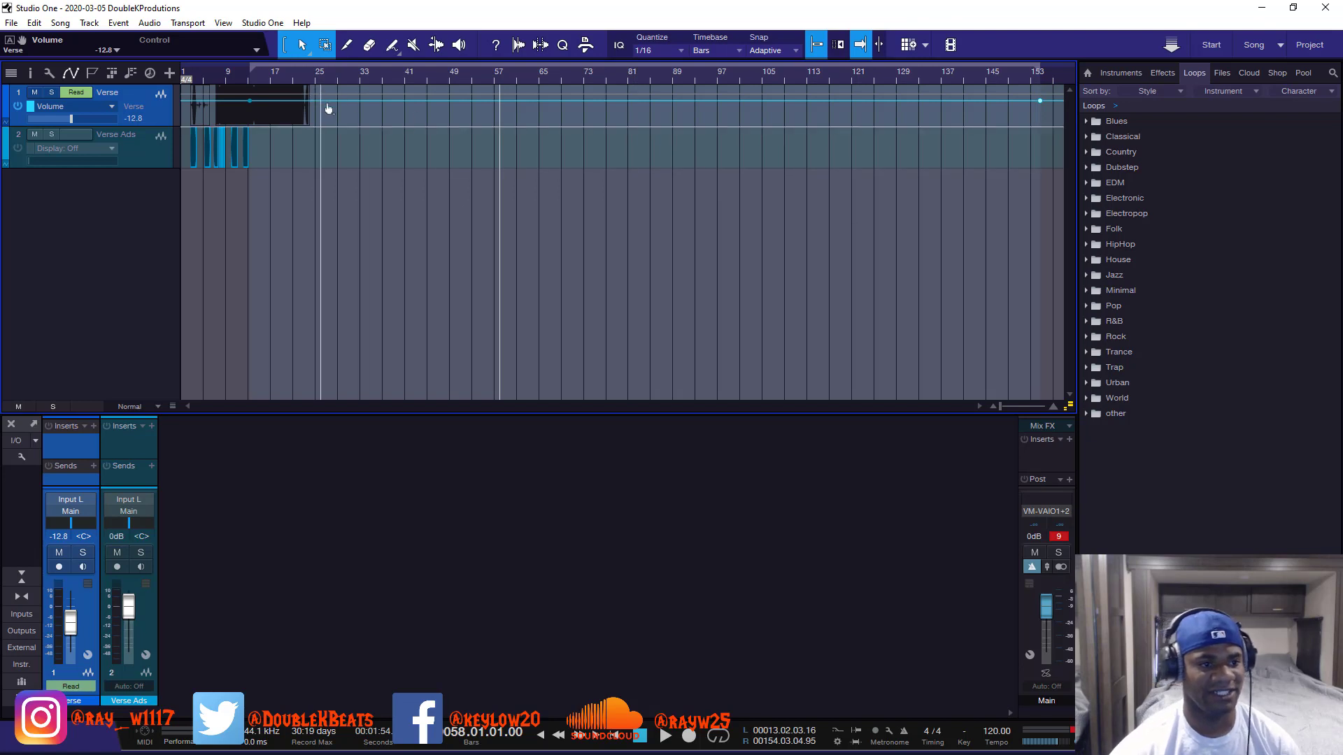
- Draw three triangle waves on the Verse volume with the Paint tool, at about bars 37 to 66, 77 to 104 and 130 to 142
click(394, 53)
click(393, 54)
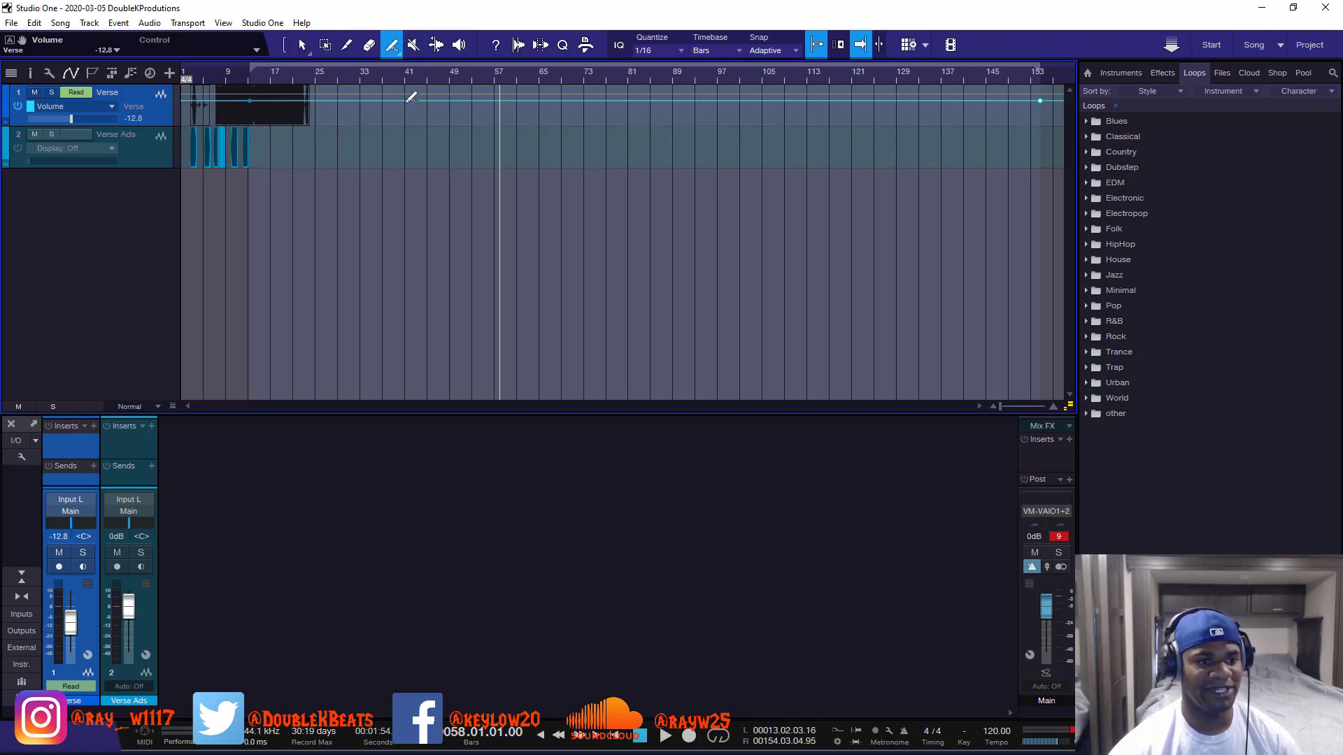
click(397, 52)
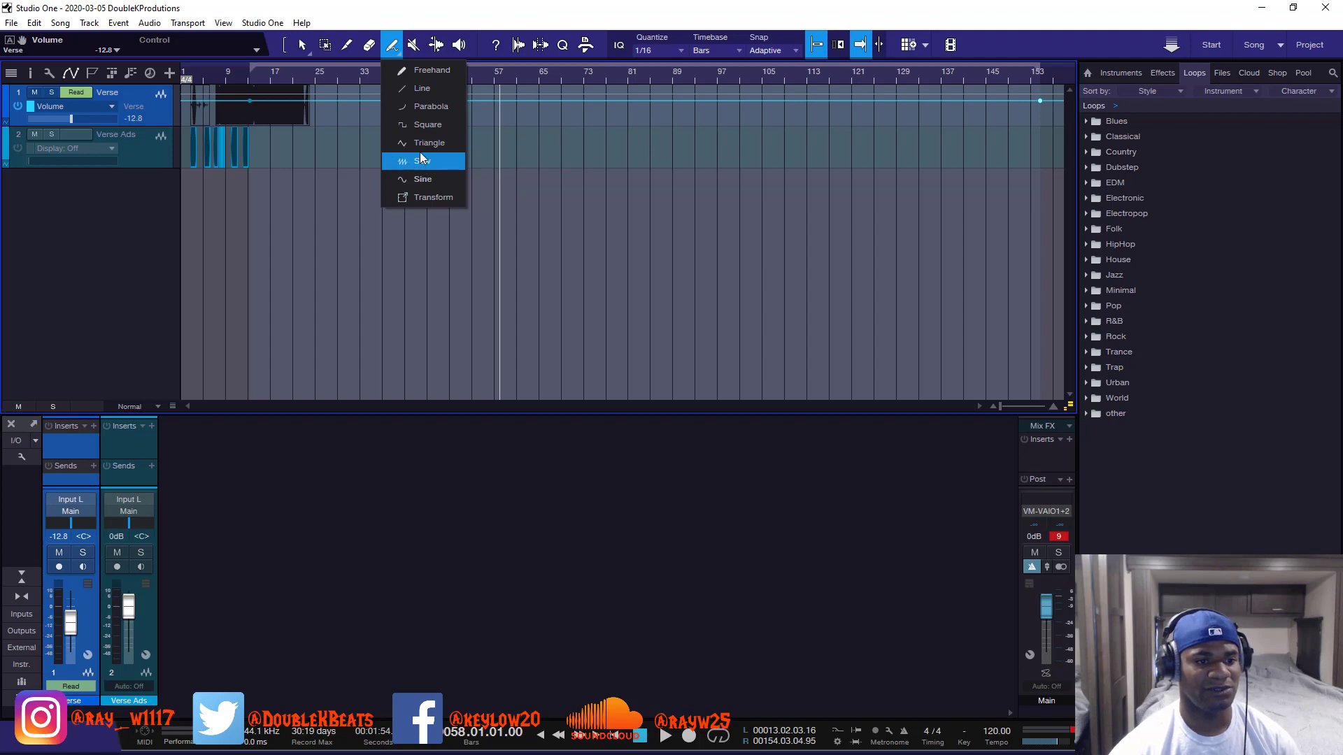
click(420, 161)
mouse_move(387, 99)
mouse_down()
mouse_move(403, 129)
mouse_move(693, 111)
mouse_move(711, 81)
mouse_move(797, 112)
mouse_move(807, 91)
mouse_move(830, 138)
mouse_move(884, 150)
mouse_move(935, 119)
mouse_move(1042, 159)
mouse_move(489, 159)
mouse_move(256, 125)
mouse_move(761, 122)
mouse_up()
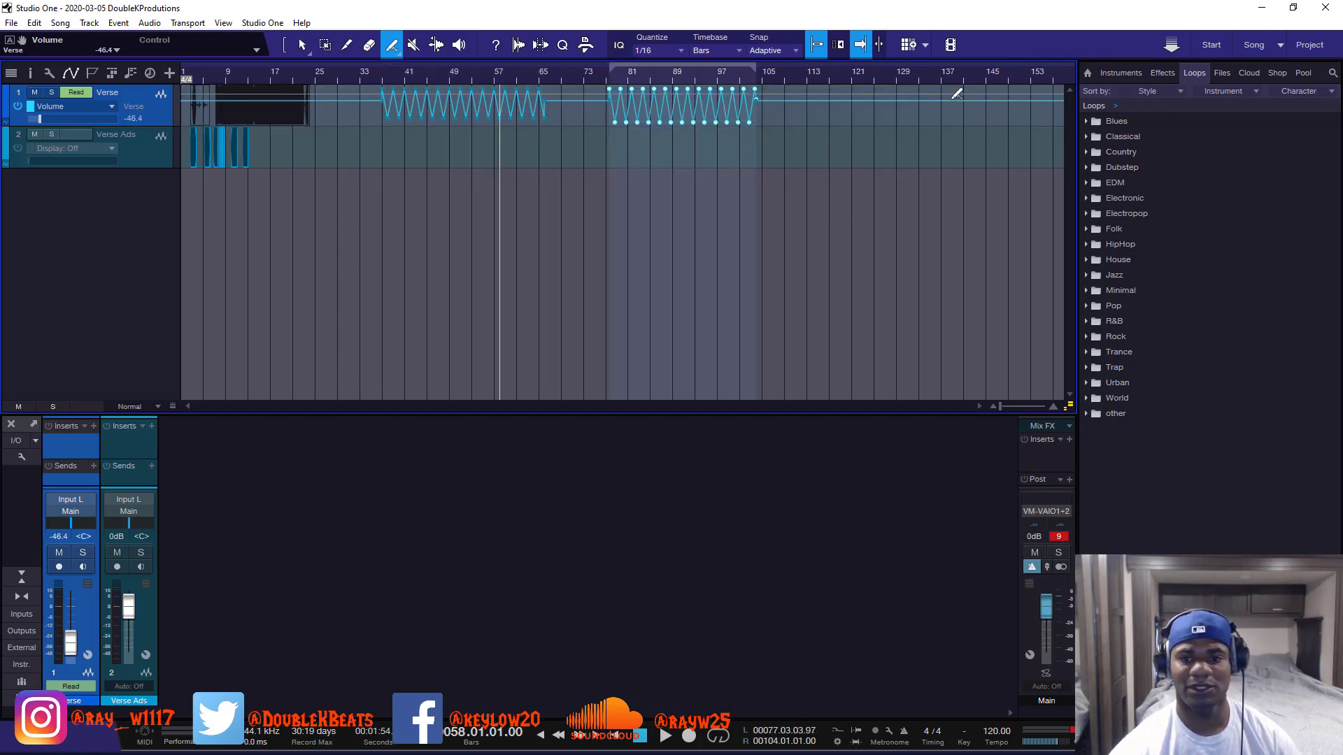
drag(914, 135, 977, 148)
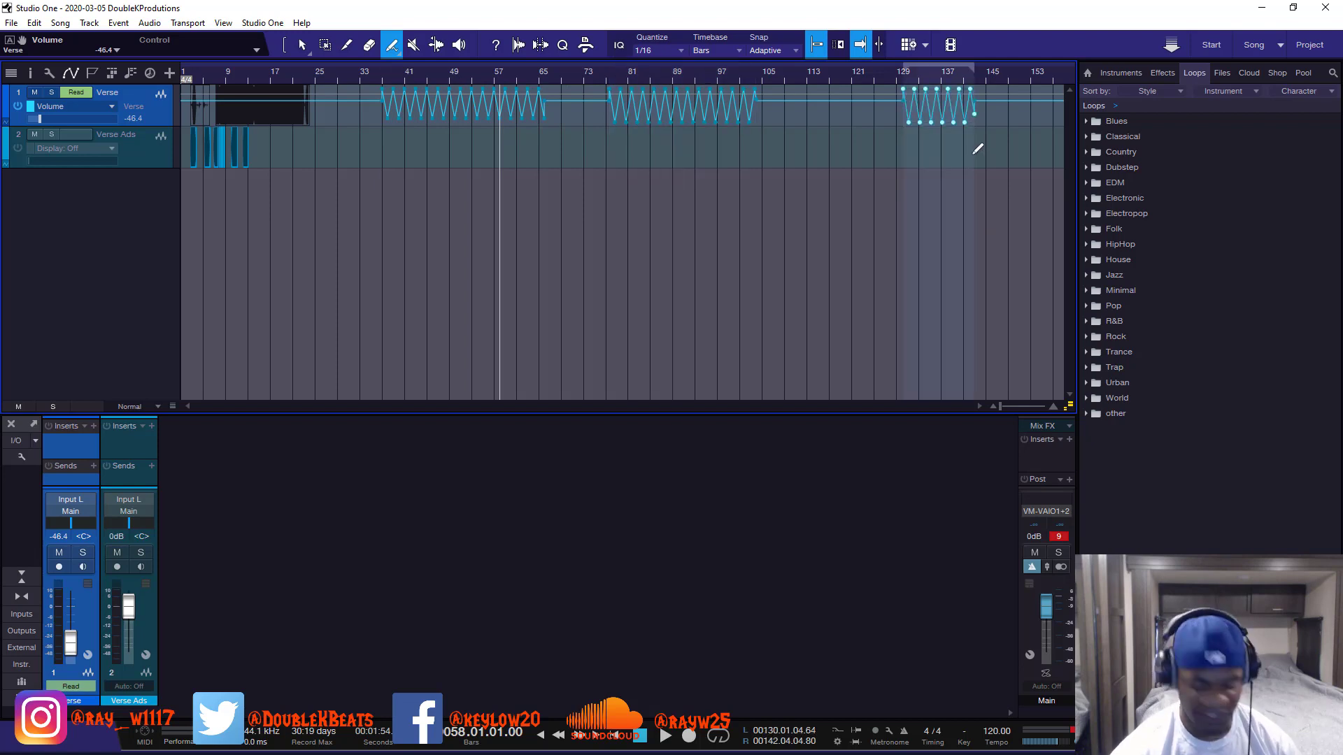
- Draw a triangle wave over the Verse volume with the Paint tool, spanning bars 11 to 118
mouse_move(849, 105)
mouse_down()
mouse_move(848, 123)
mouse_move(822, 114)
mouse_move(811, 88)
mouse_move(1045, 77)
mouse_move(238, 77)
mouse_move(286, 70)
mouse_up()
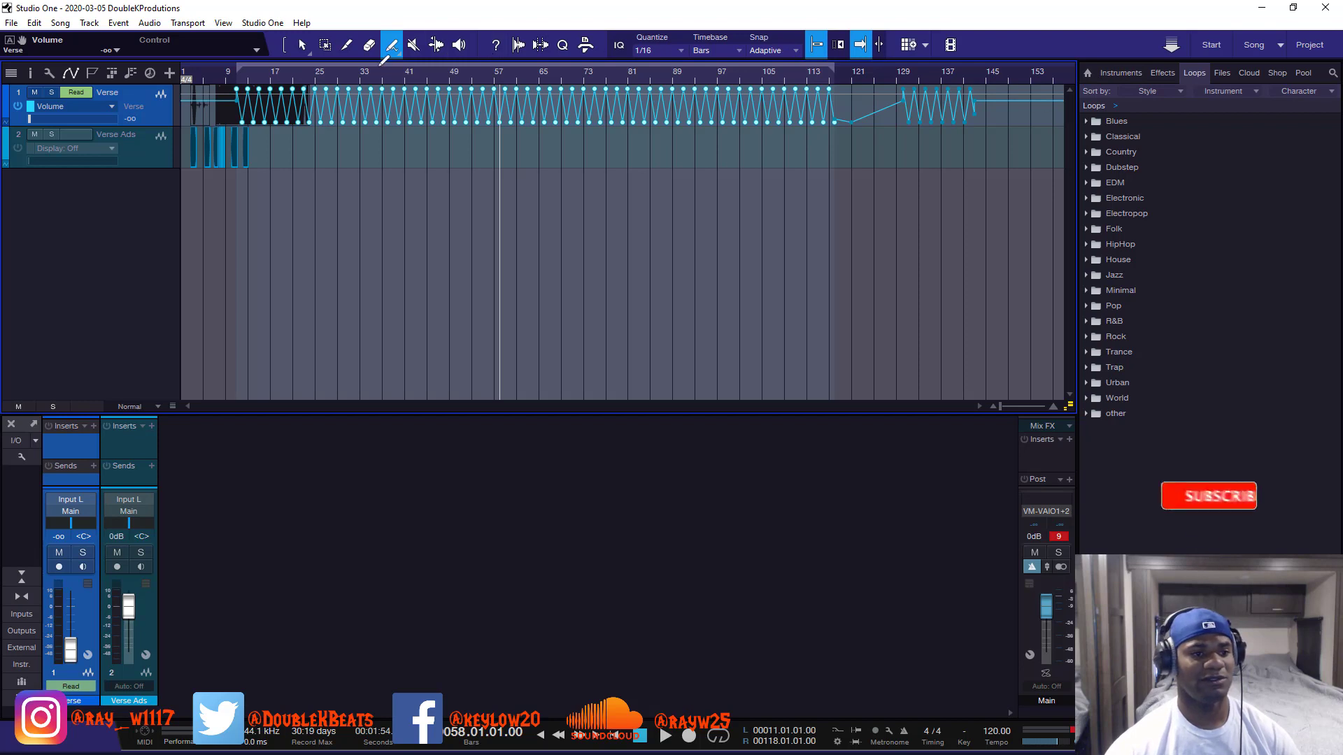
click(412, 51)
click(386, 49)
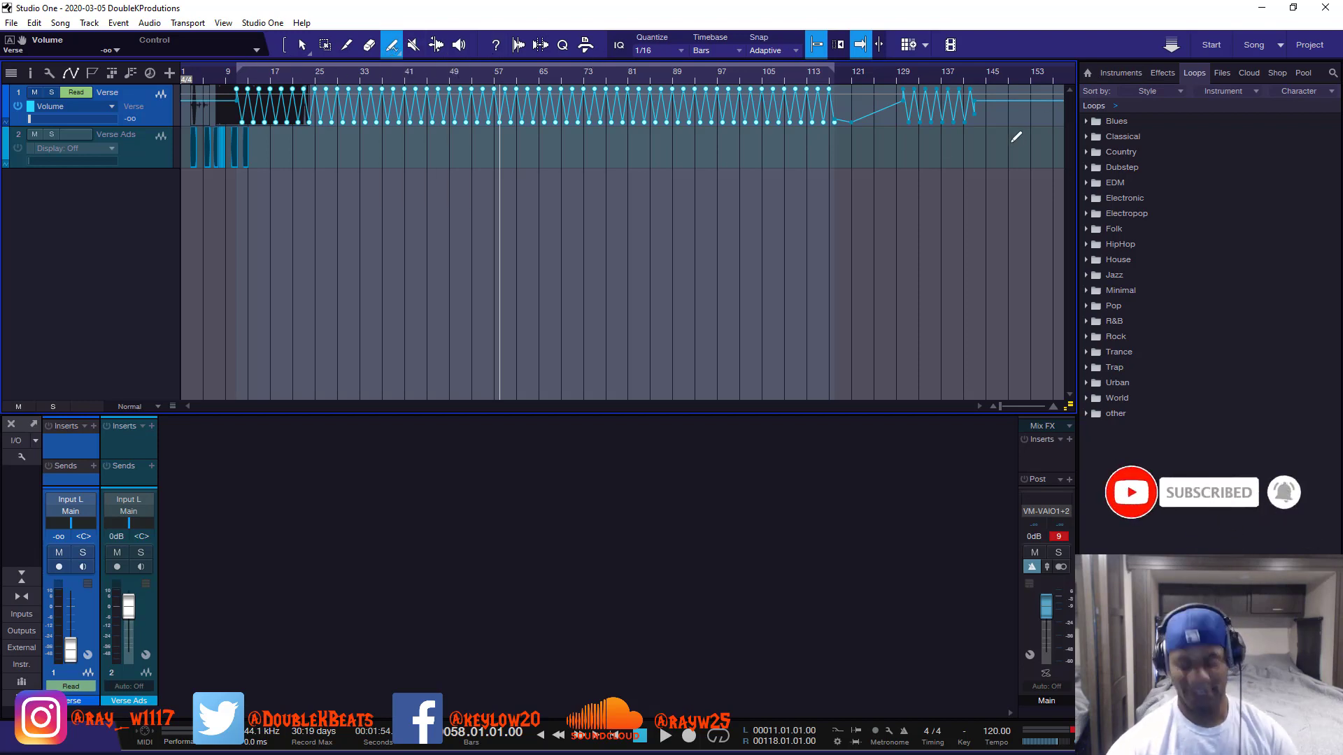
- Delete the triangle-wave points from the Verse volume, using the Arrow tool to select the remaining ones up to about bar 142
key(Delete)
key(1)
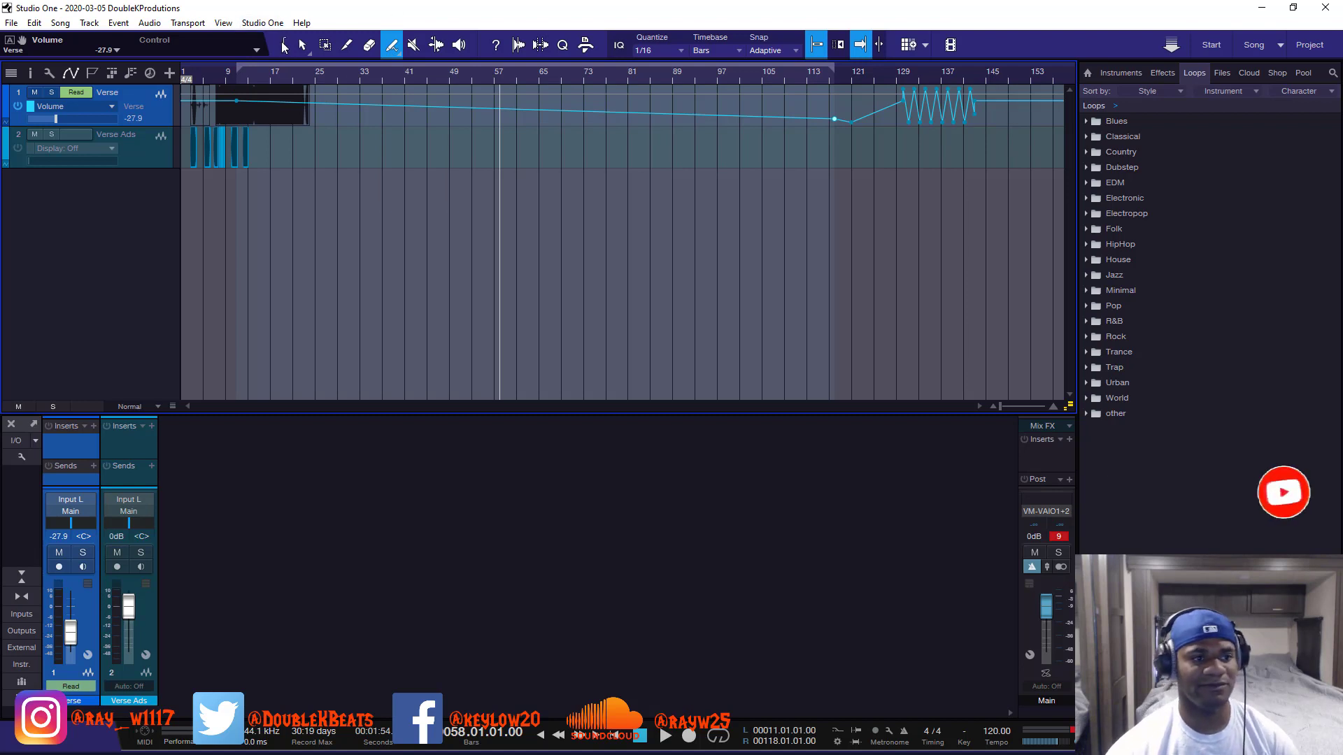
drag(1004, 119, 285, 78)
key(Delete)
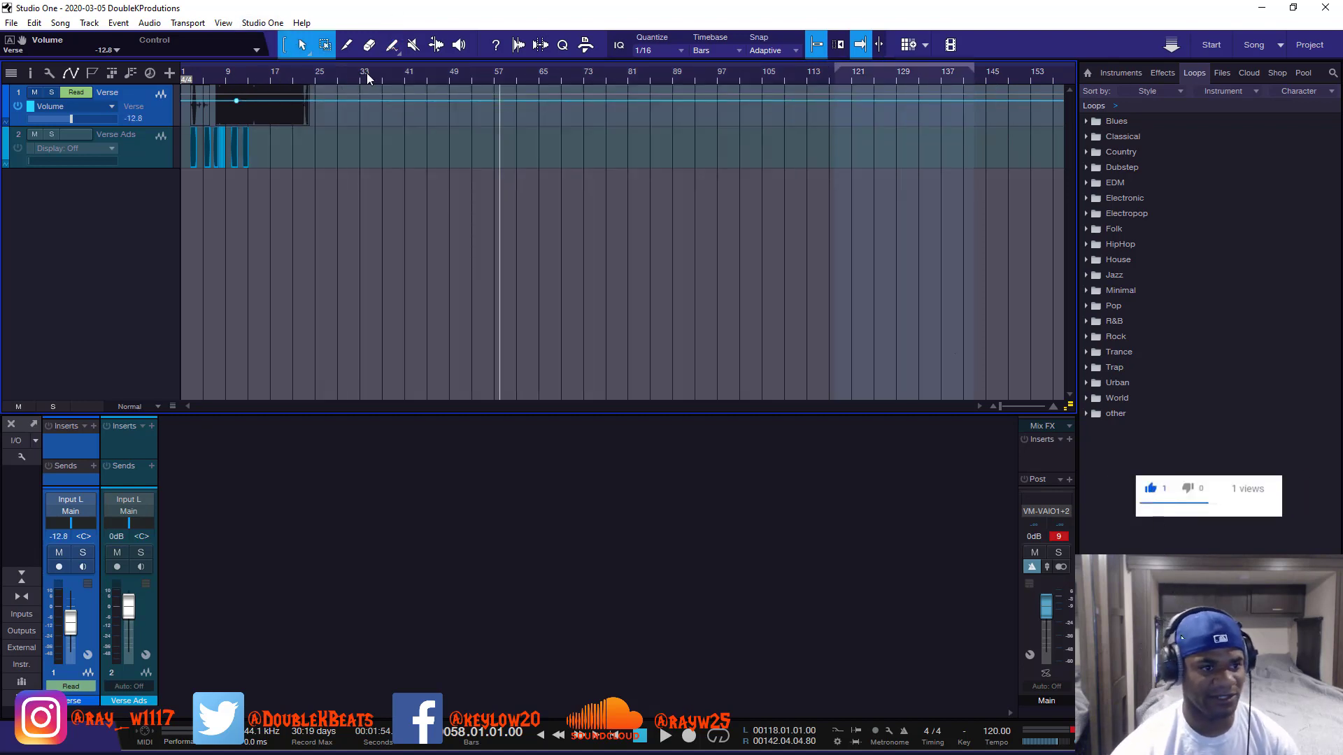
- Move the playback position to bar 11 and play the song briefly from there
click(237, 79)
key(space)
key(space)
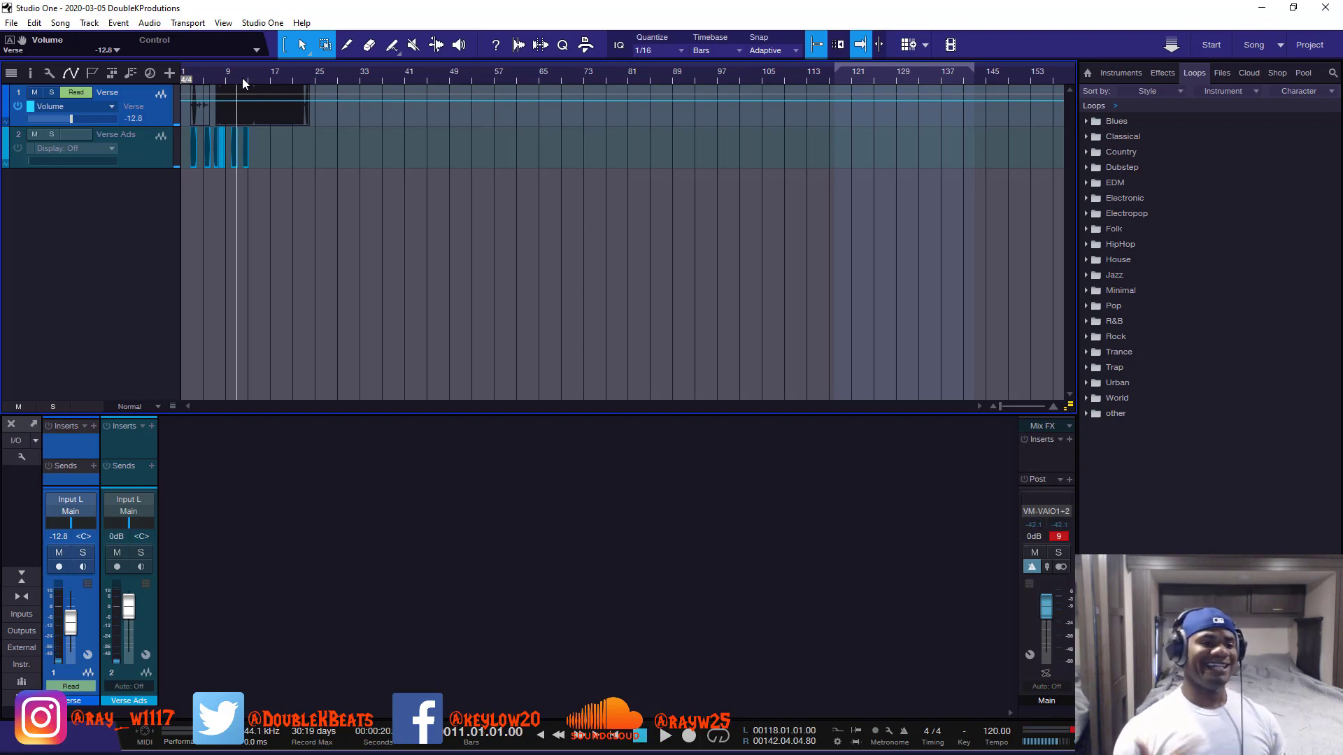
- Activate the Paint tool and review its list of available shapes
click(387, 46)
click(396, 49)
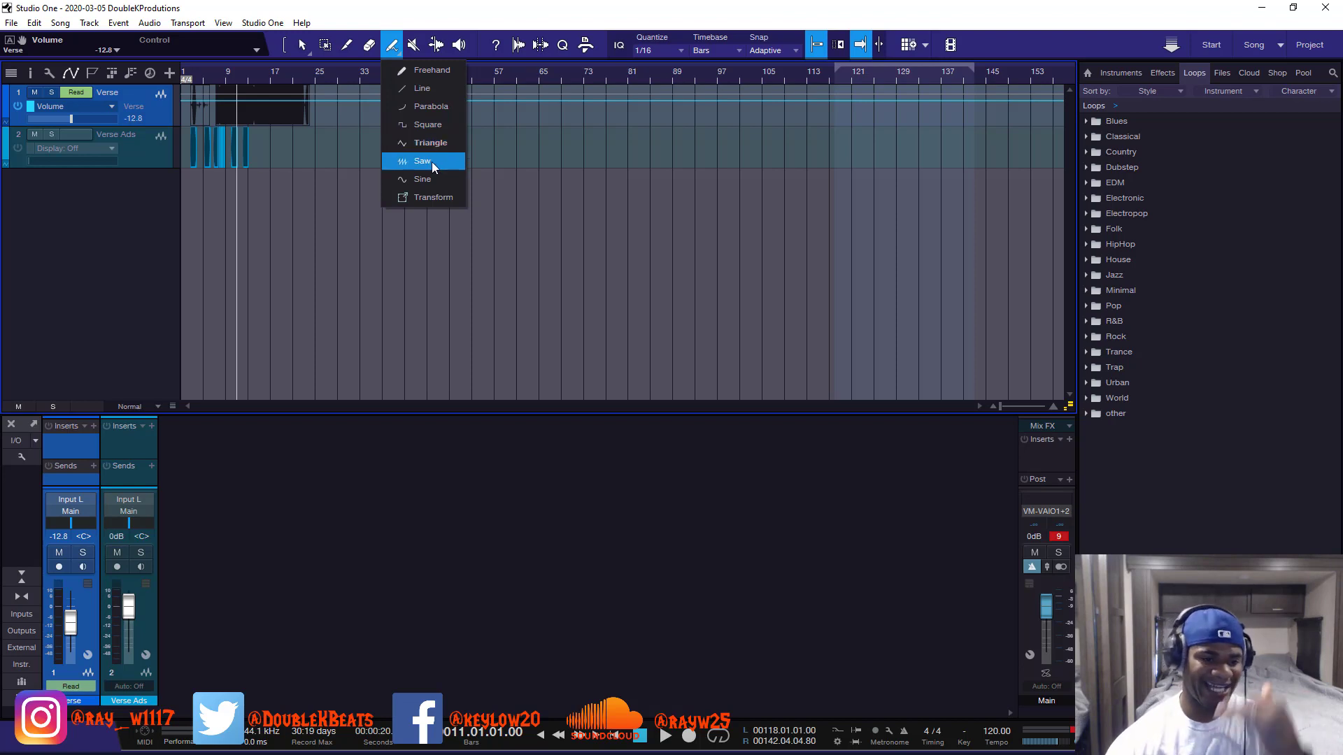
click(610, 112)
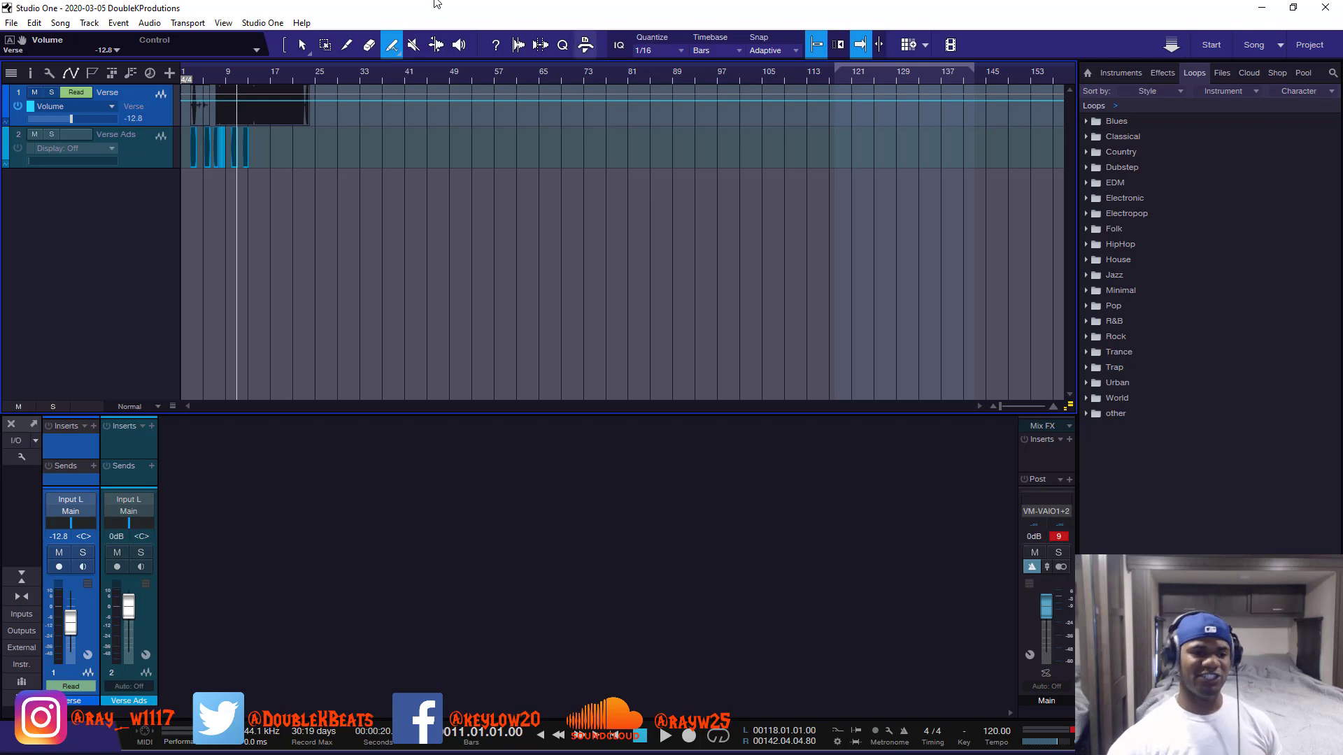
click(399, 52)
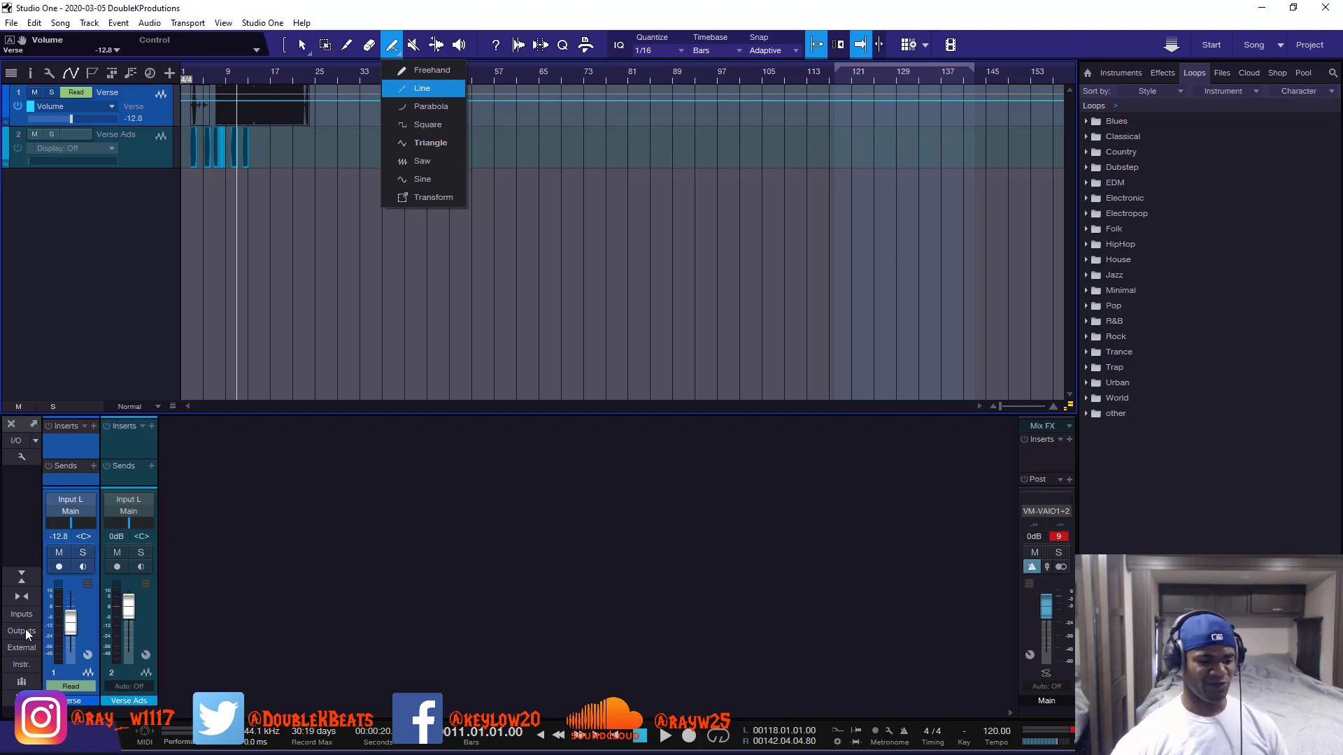
- Set the Verse track's volume to -12.2 dB and switch to the Mute tool
click(69, 619)
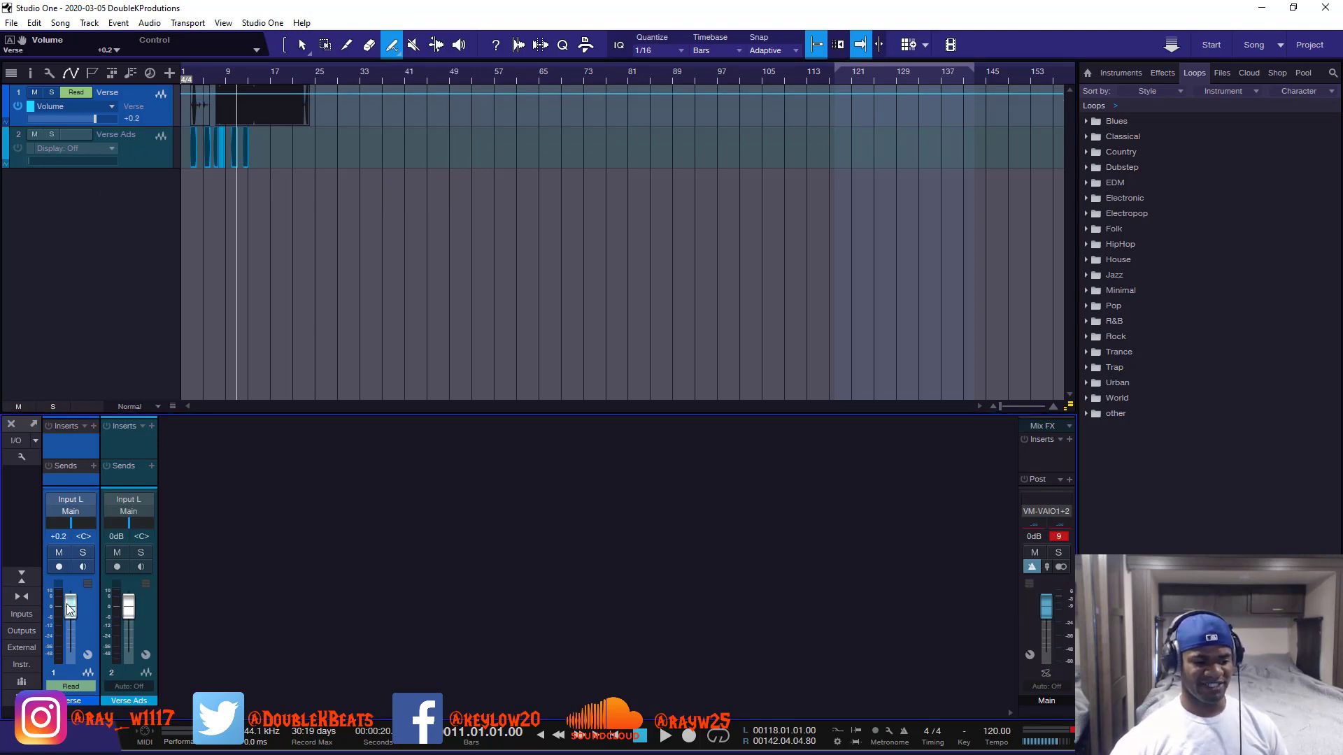
drag(66, 620, 70, 614)
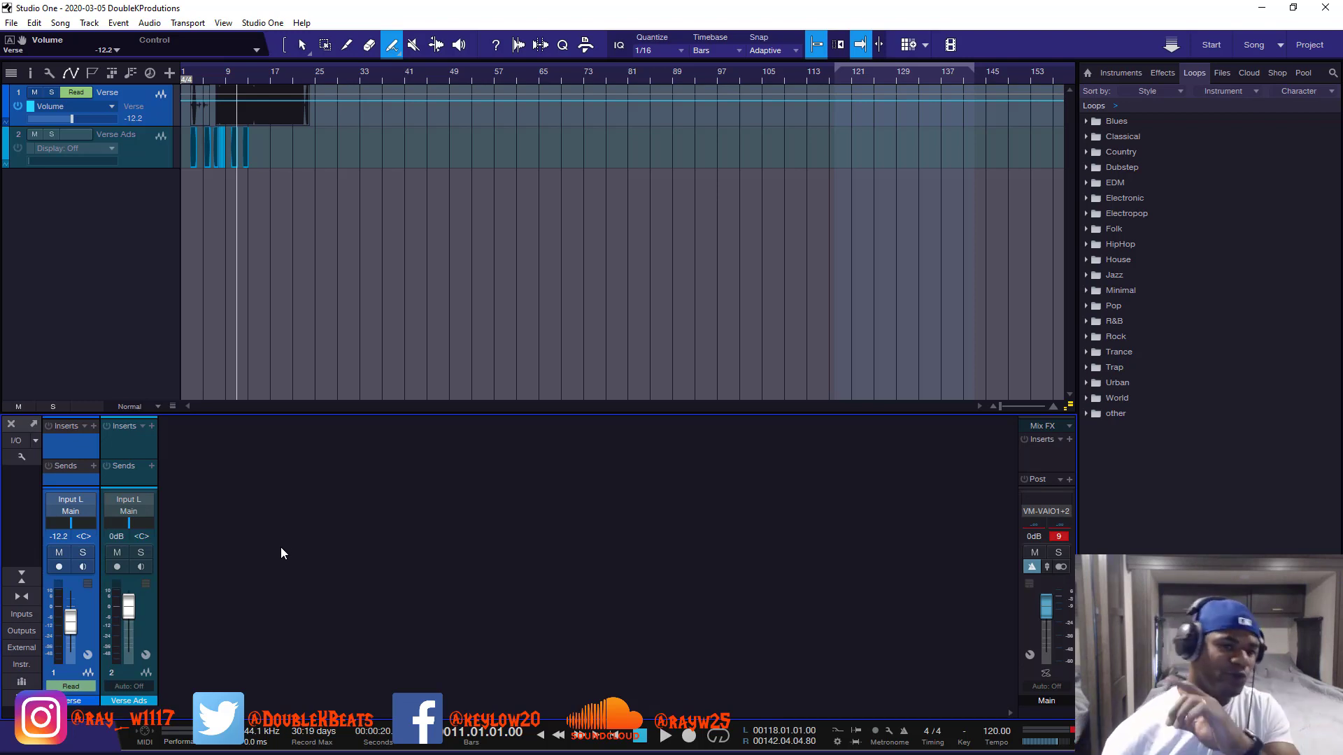
click(413, 46)
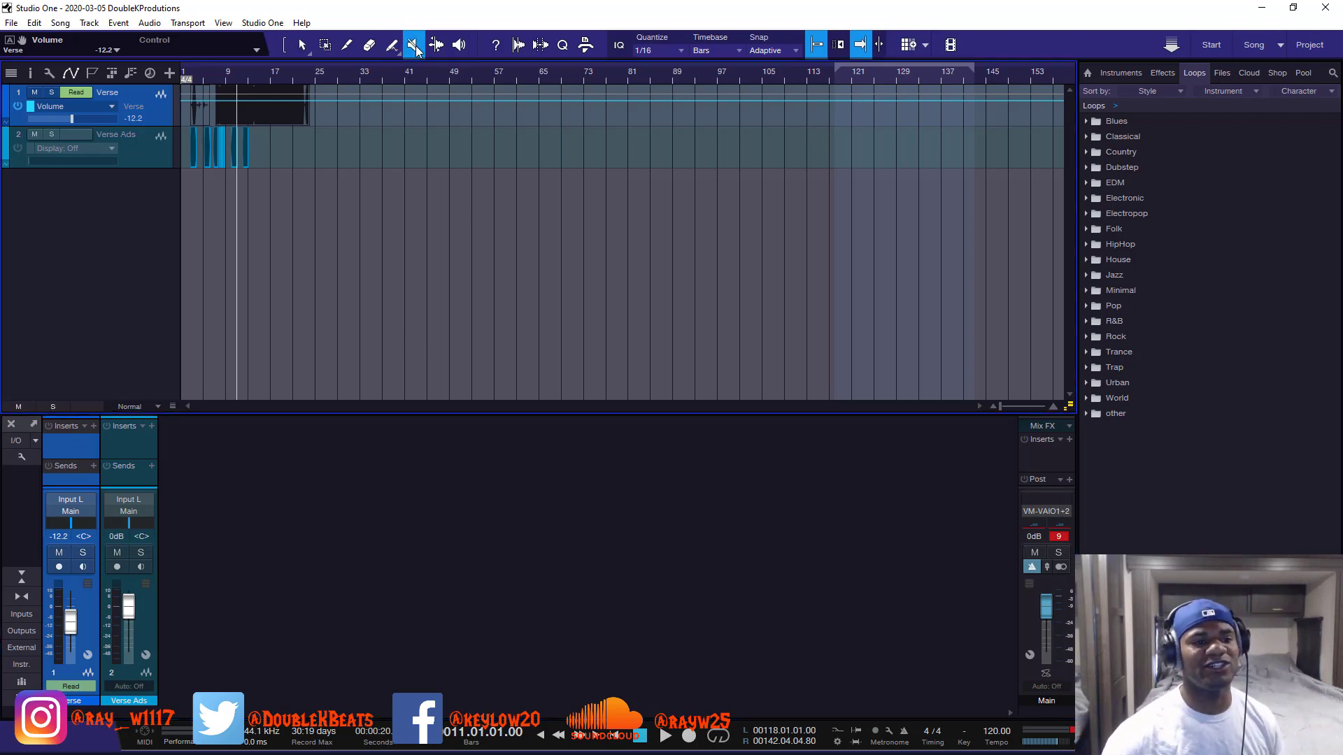